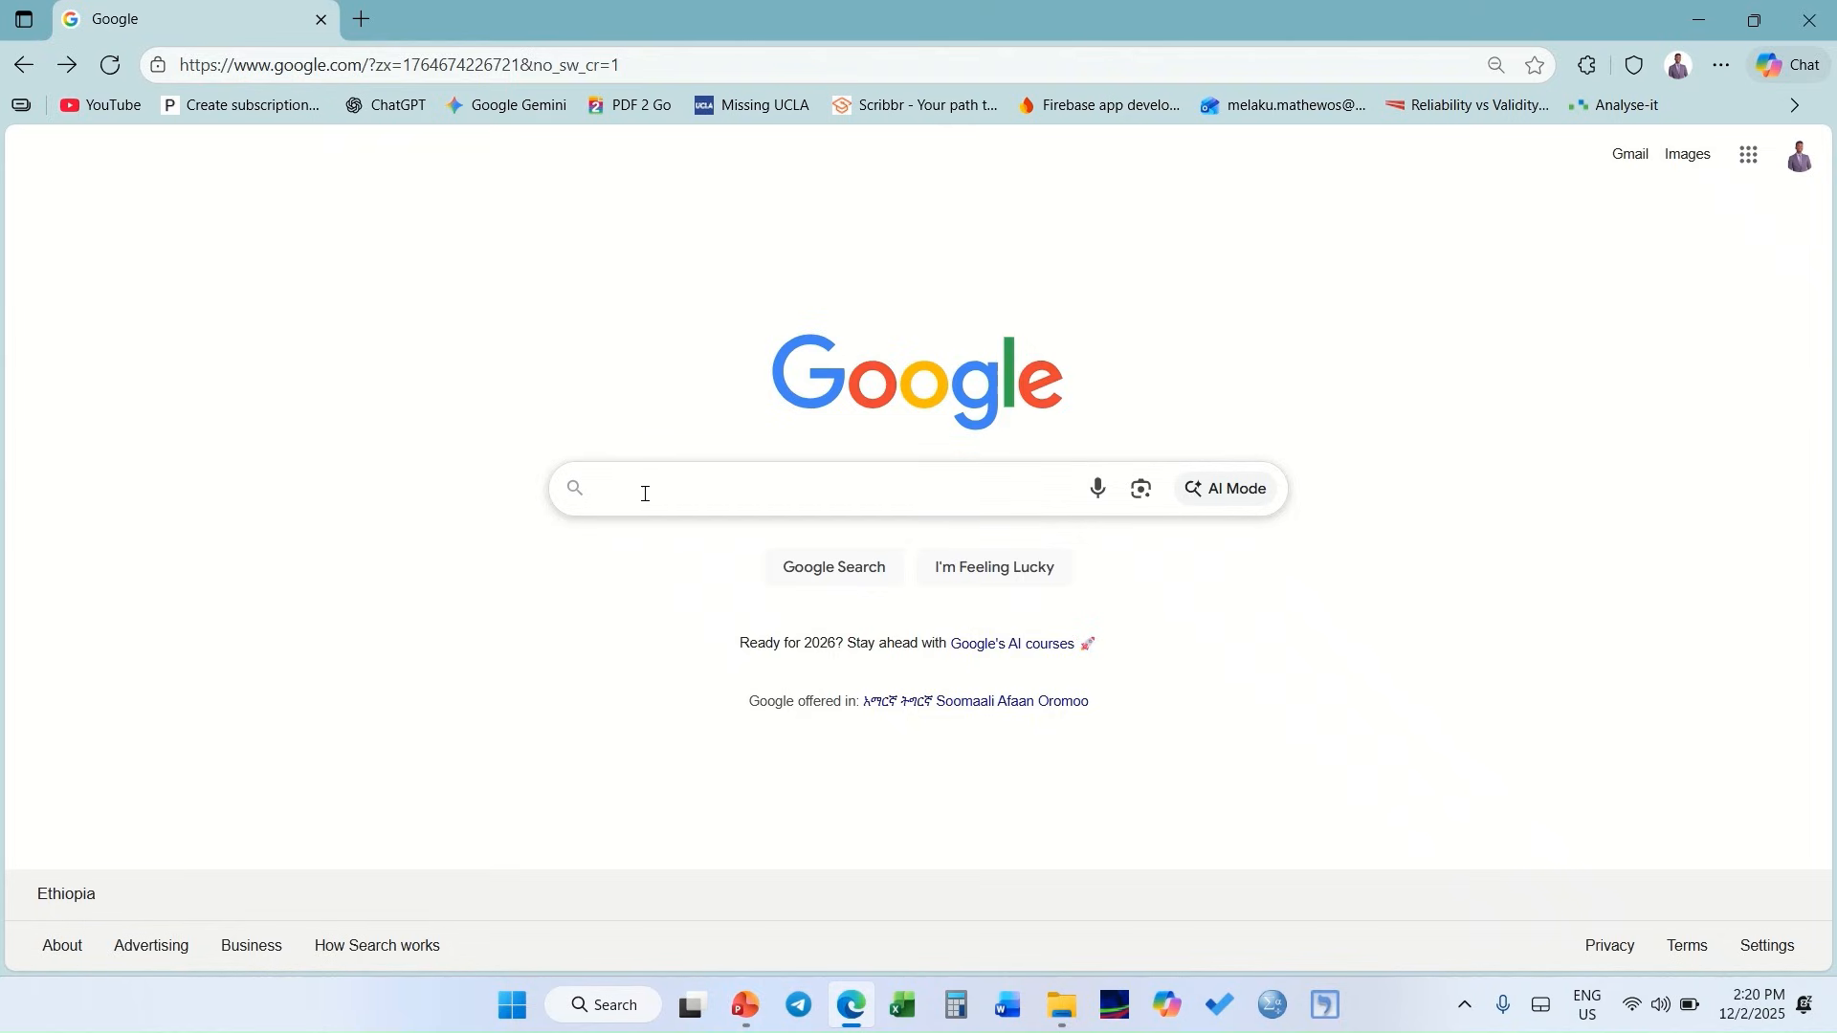
- Search Google for notebooklm and locate NotebookLM among the Google apps
type("note")
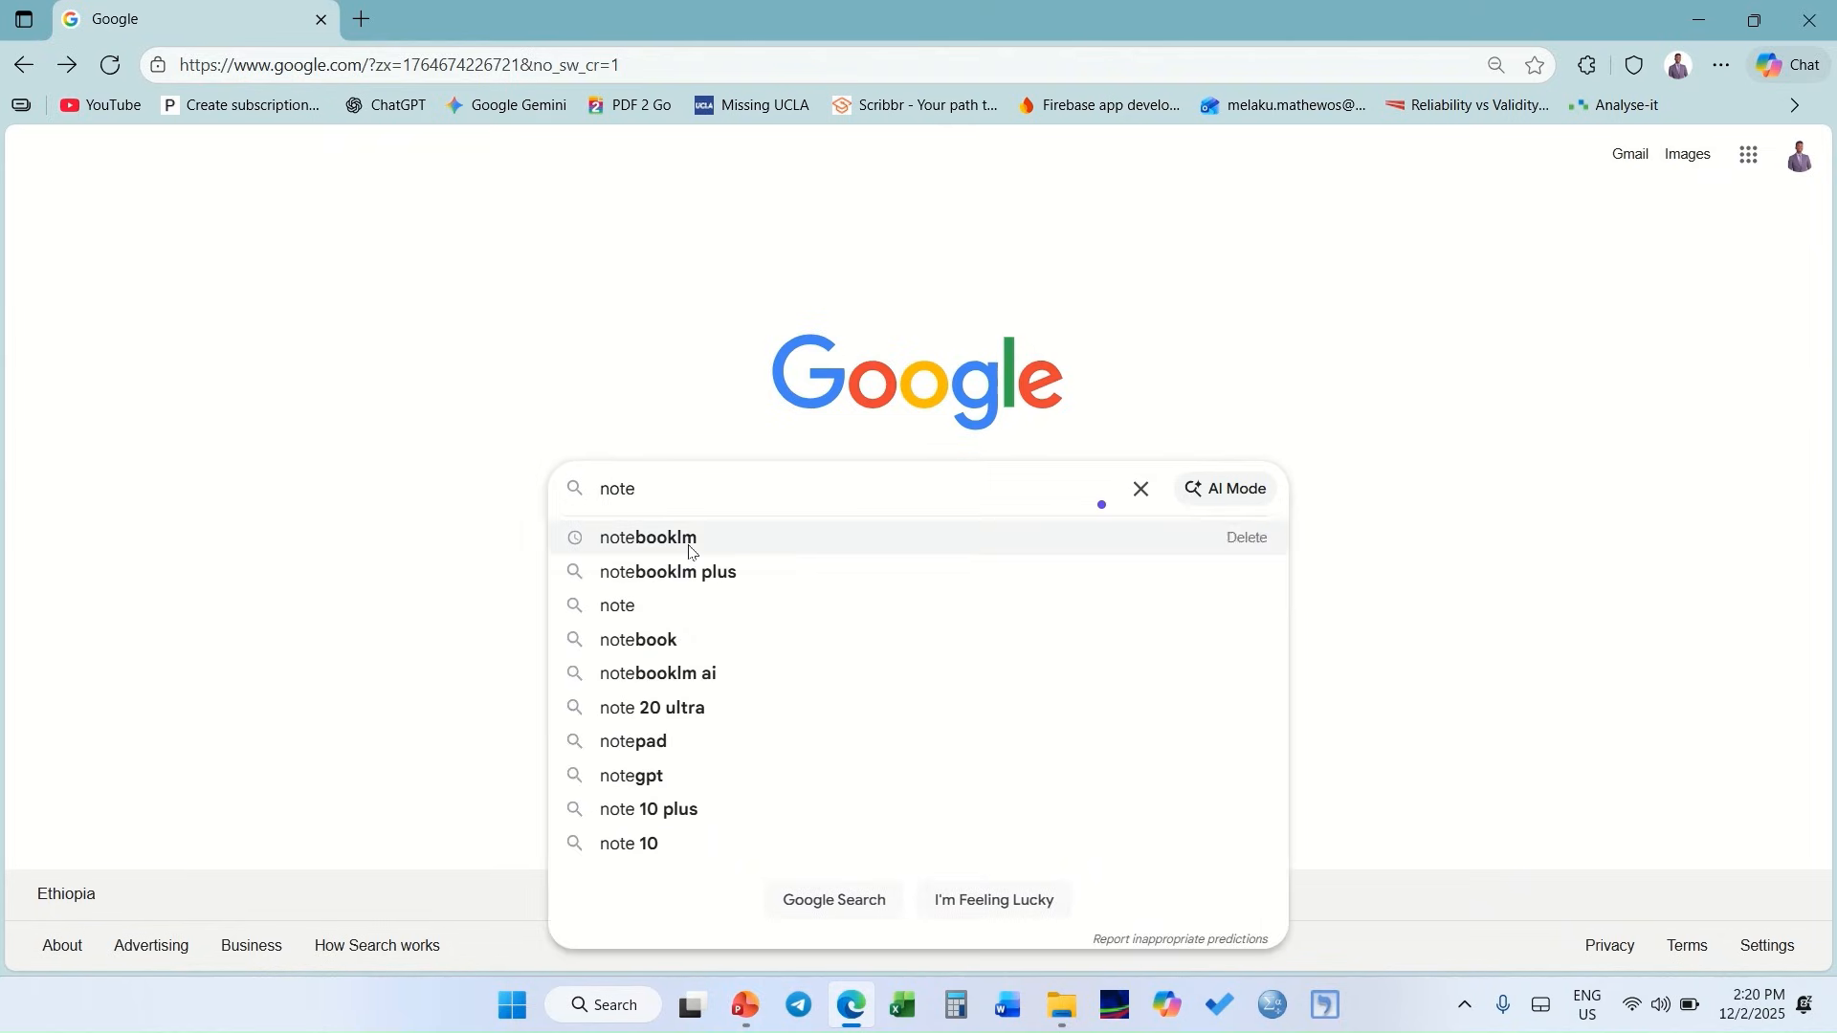
left_click(712, 547)
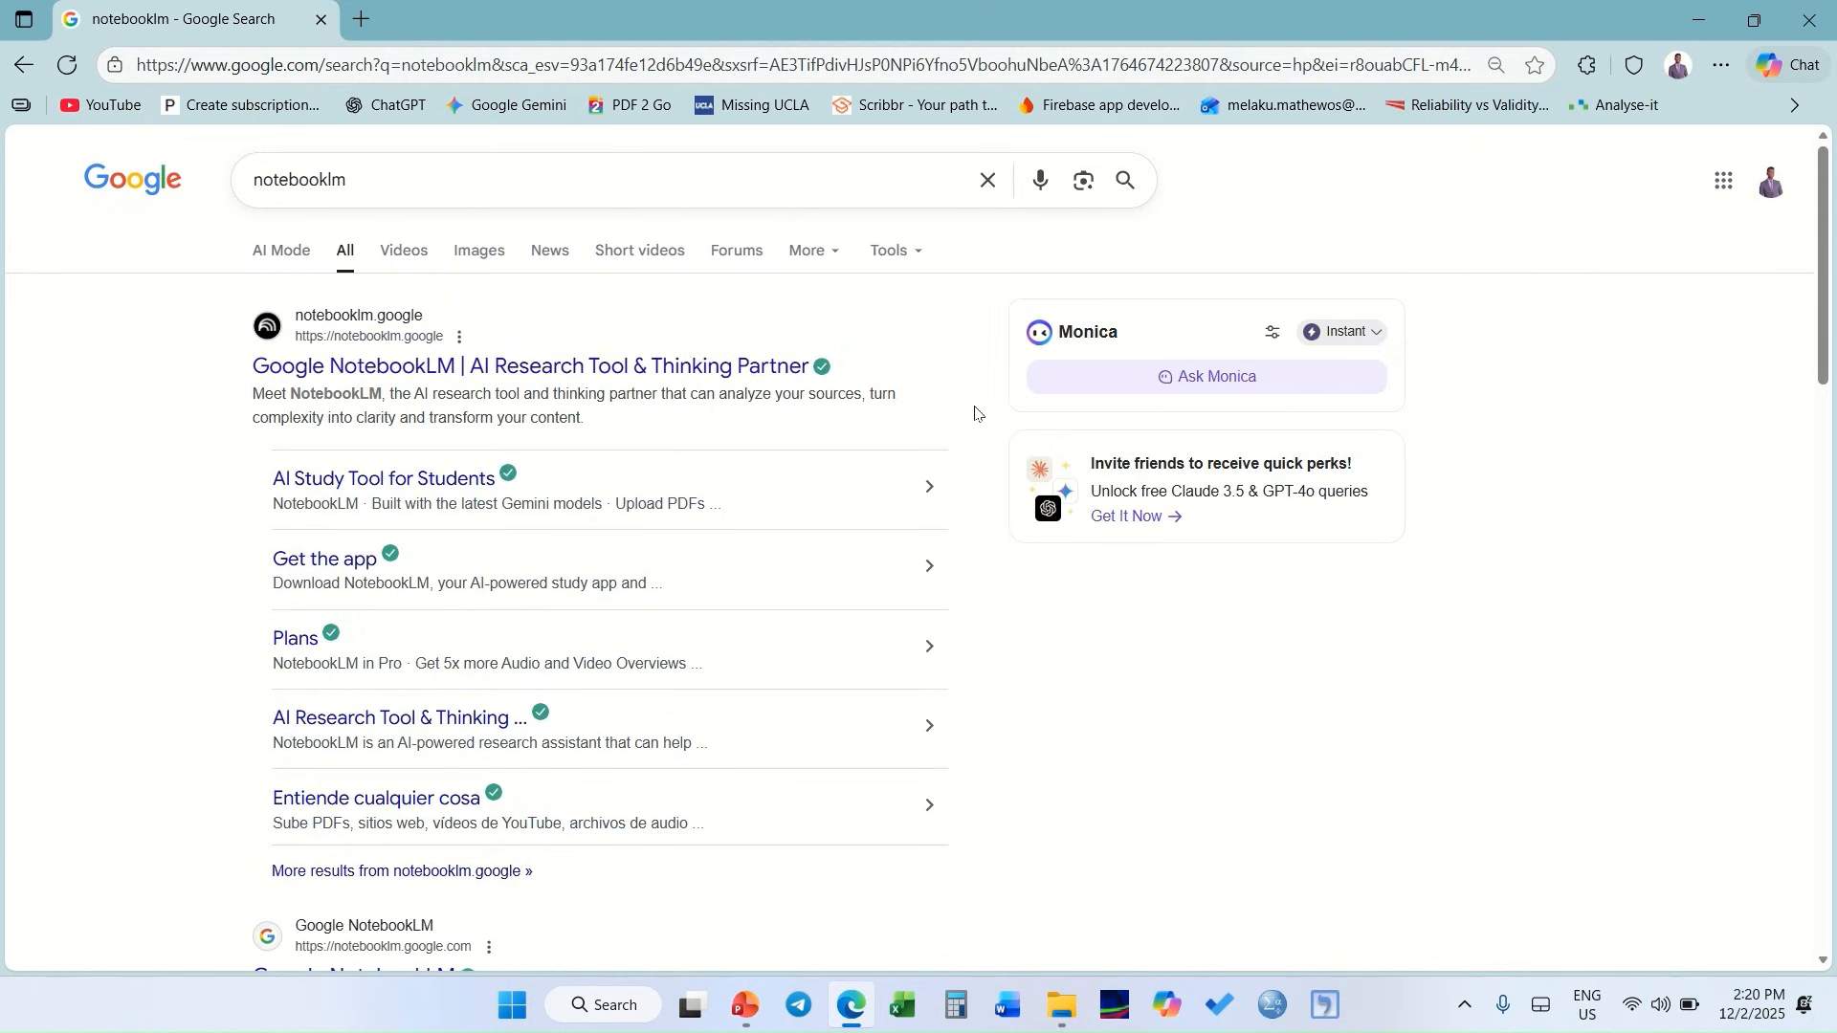
left_click(1722, 186)
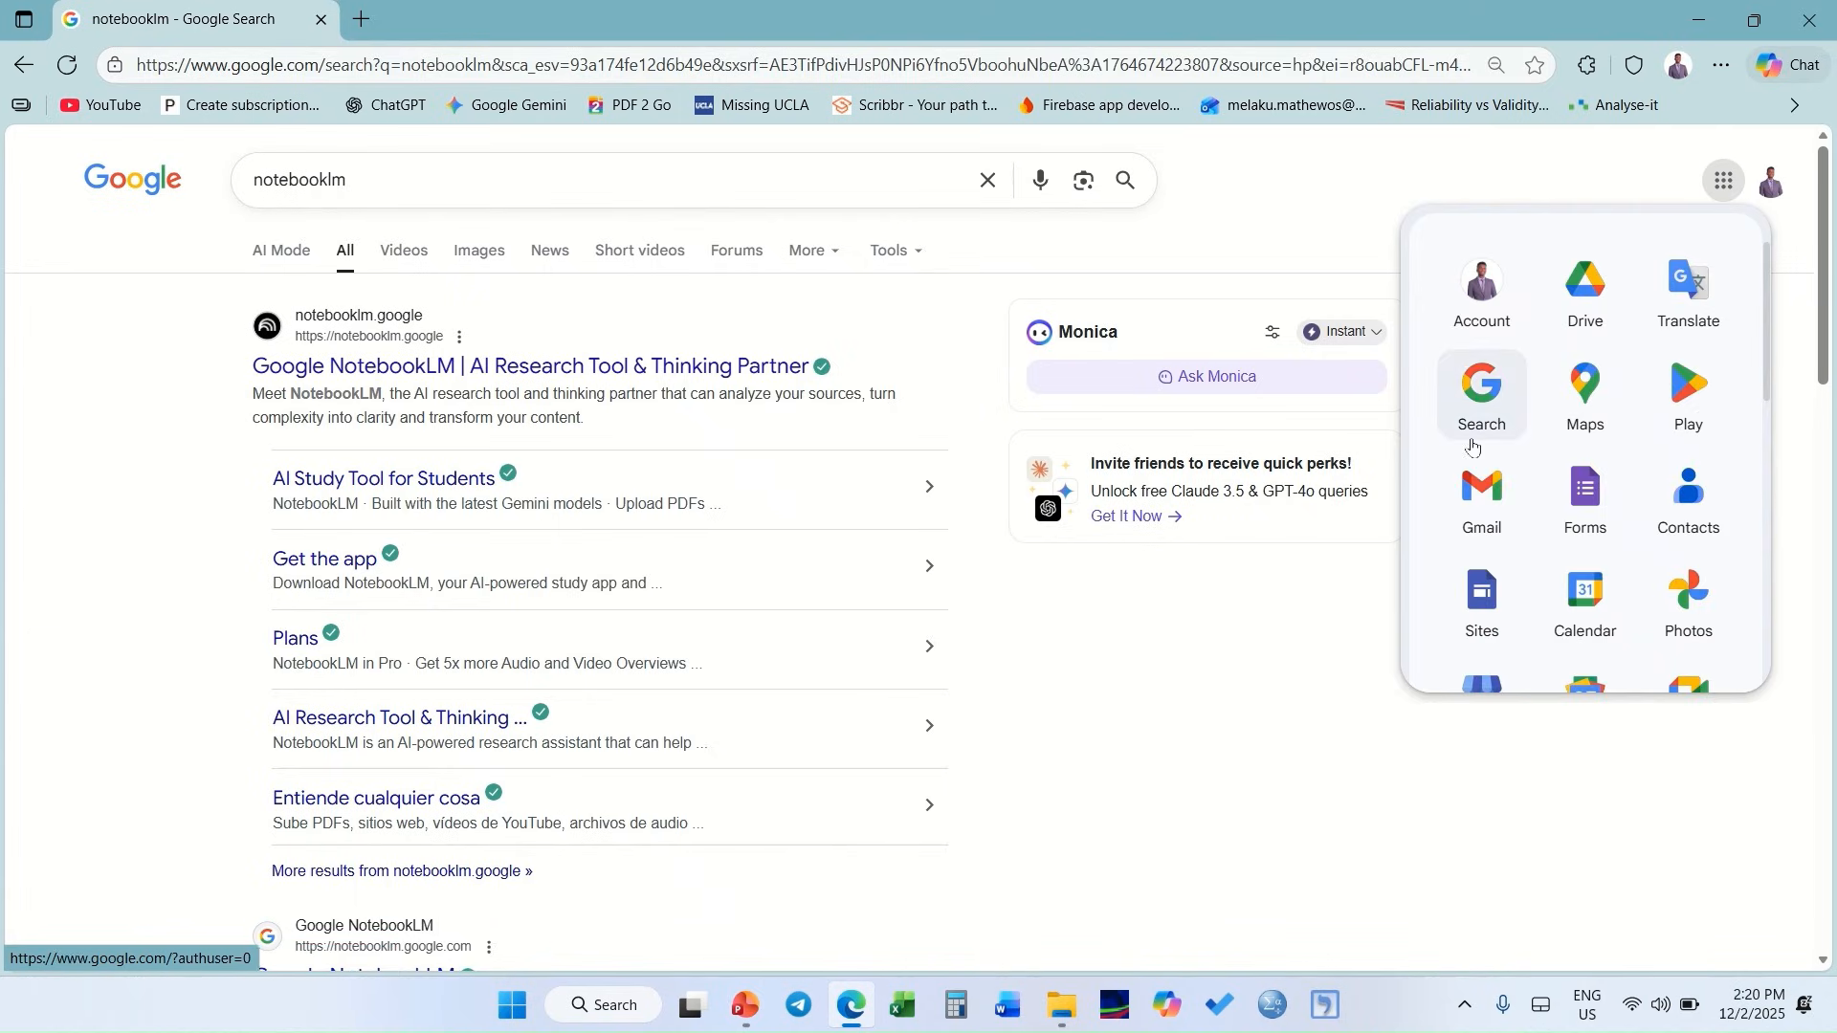
scroll(1504, 507, "down", 3)
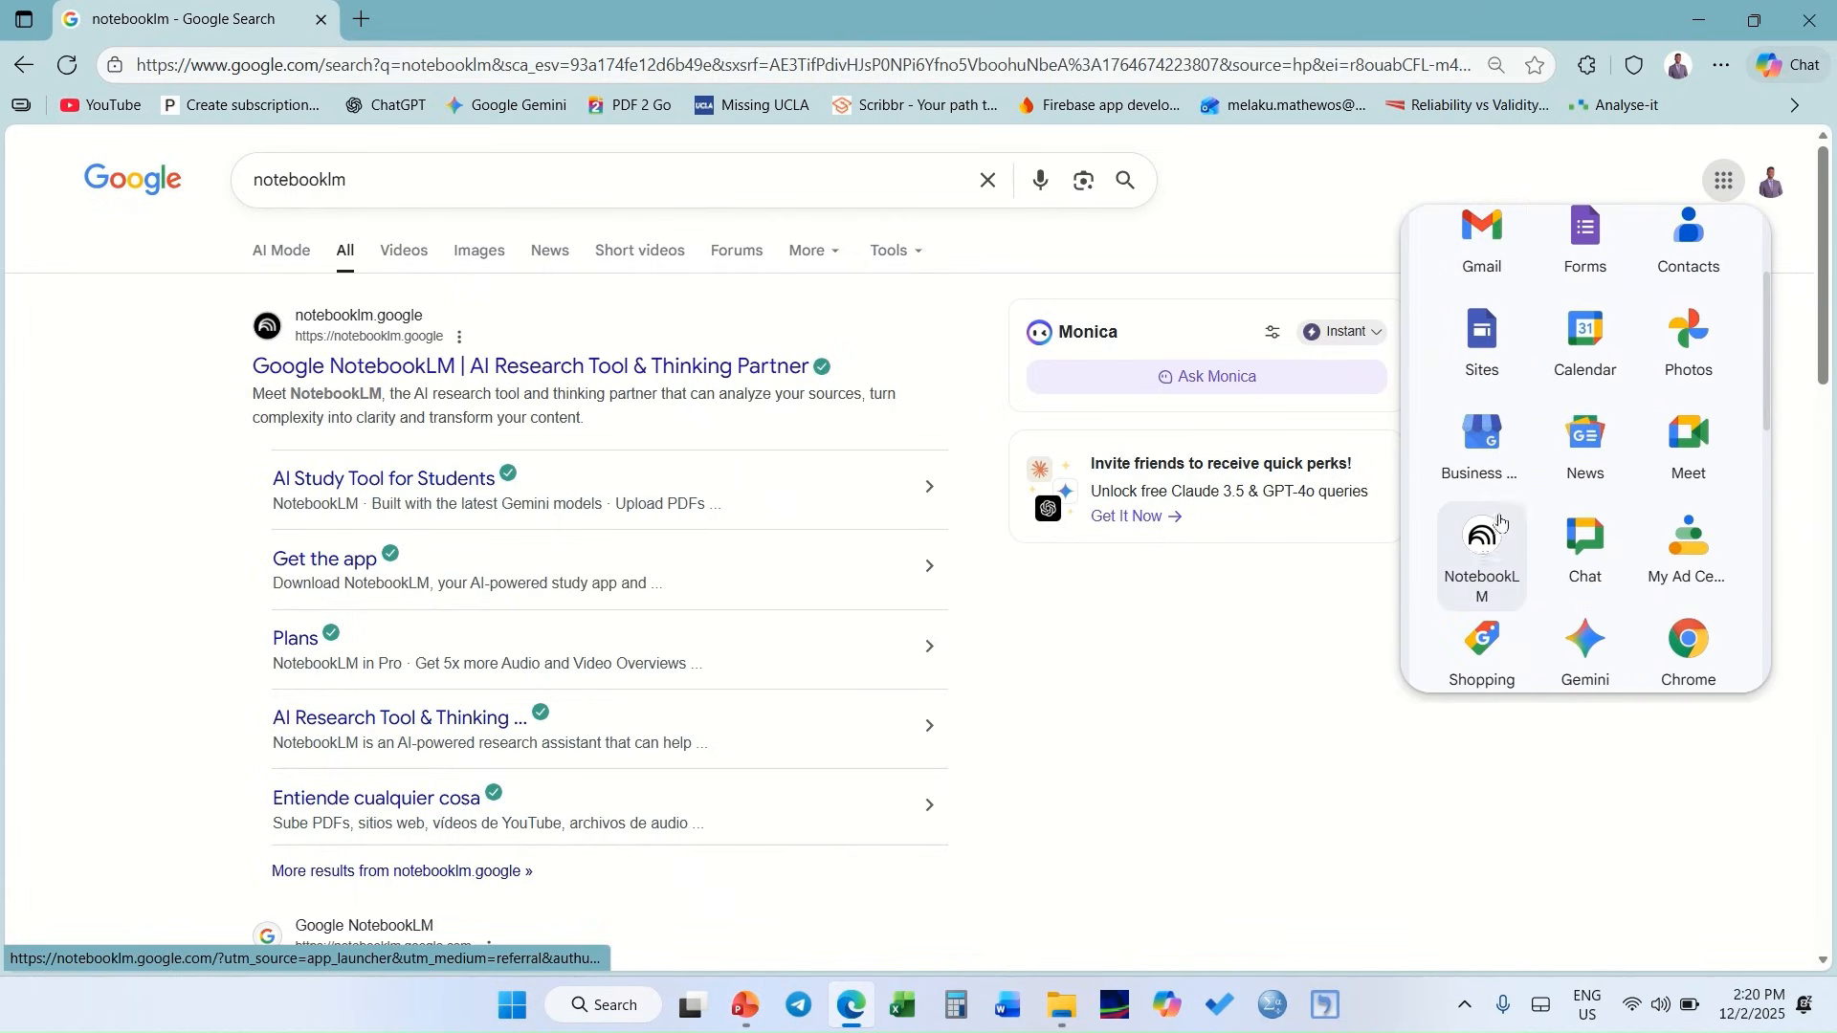
scroll(1493, 560, "down", 5)
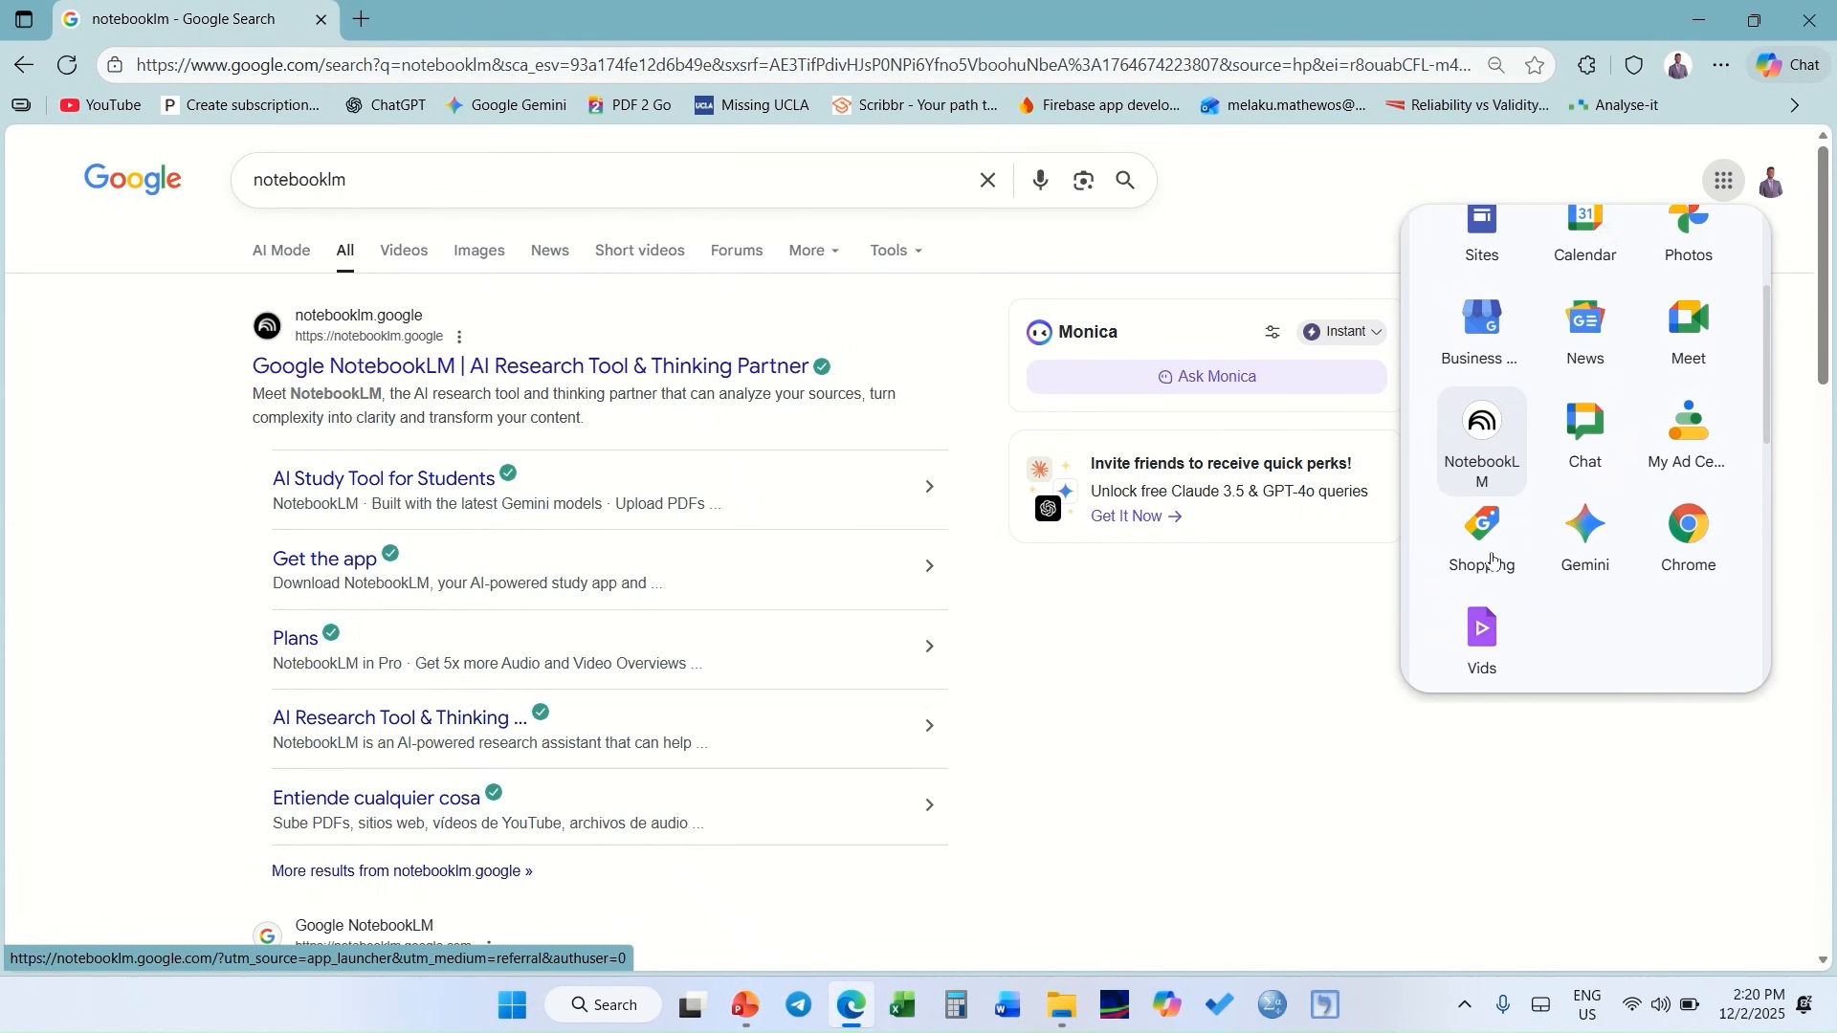
scroll(1494, 560, "up", 2)
scroll(1494, 559, "up", 2)
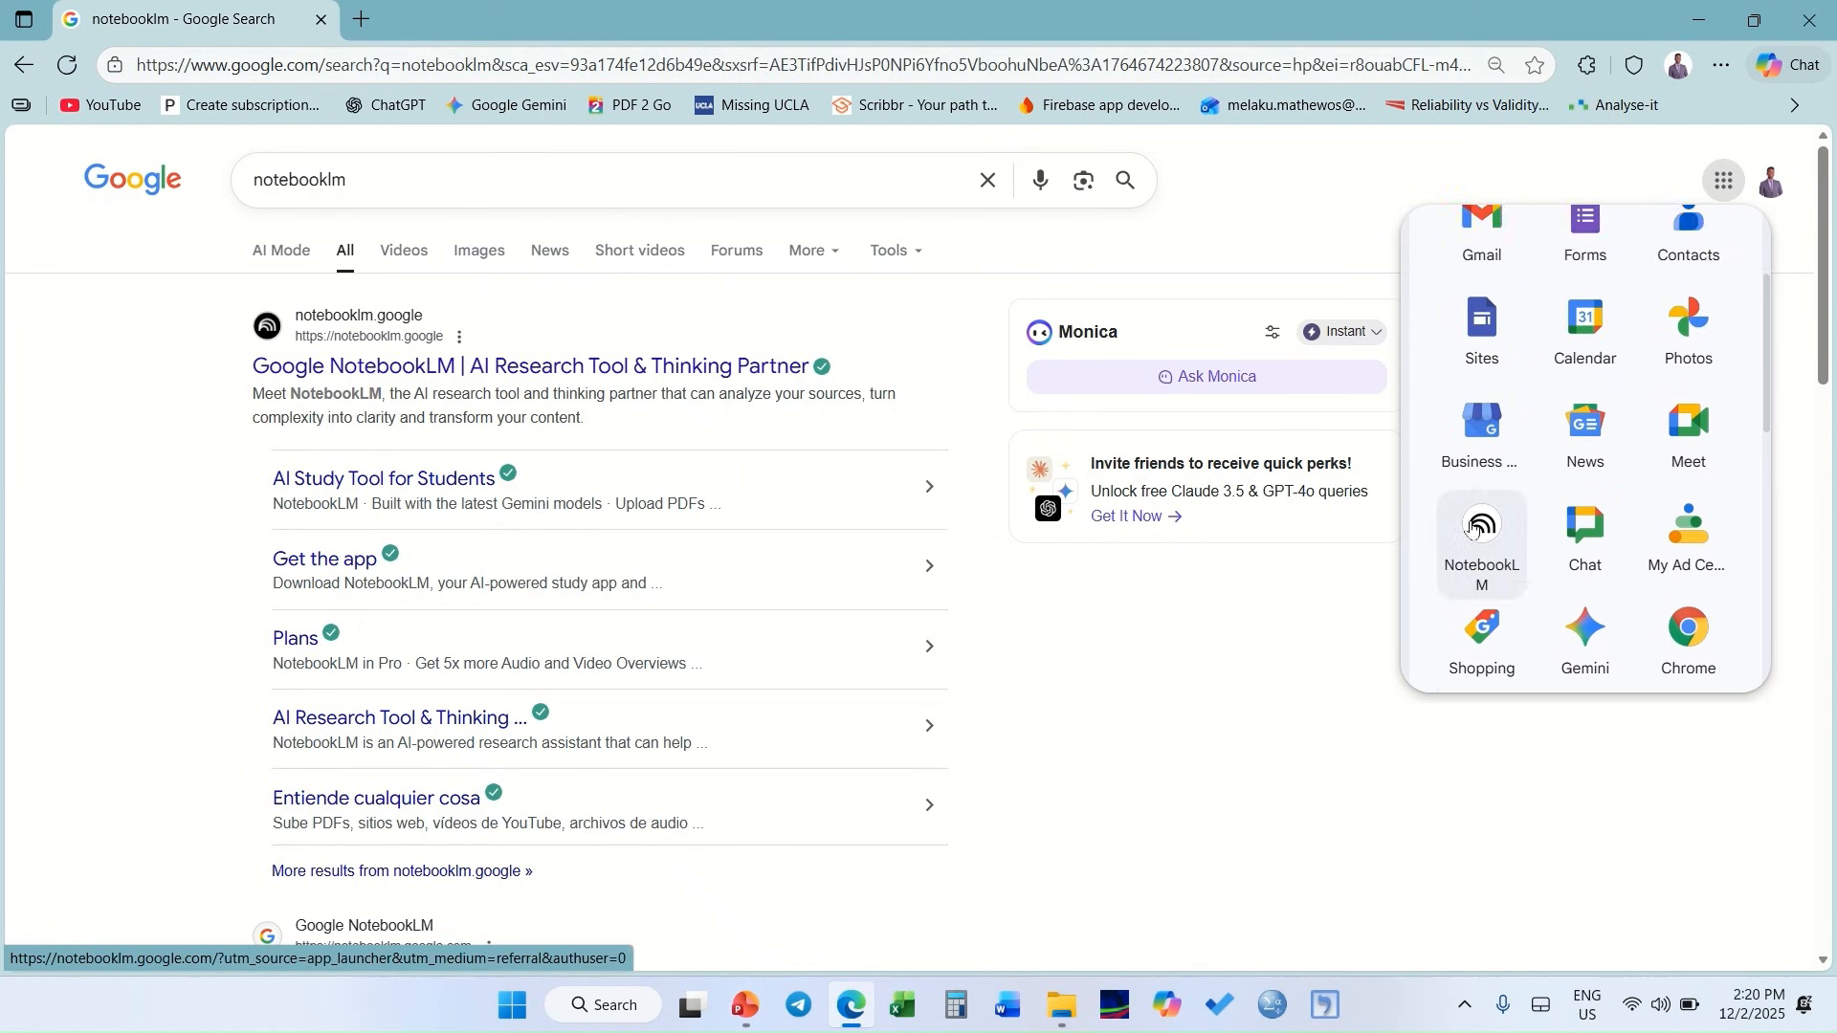
mouse_move(1473, 529)
left_mouse_down()
mouse_move(1521, 536)
mouse_move(1627, 459)
mouse_move(1511, 421)
mouse_move(1467, 525)
left_mouse_up()
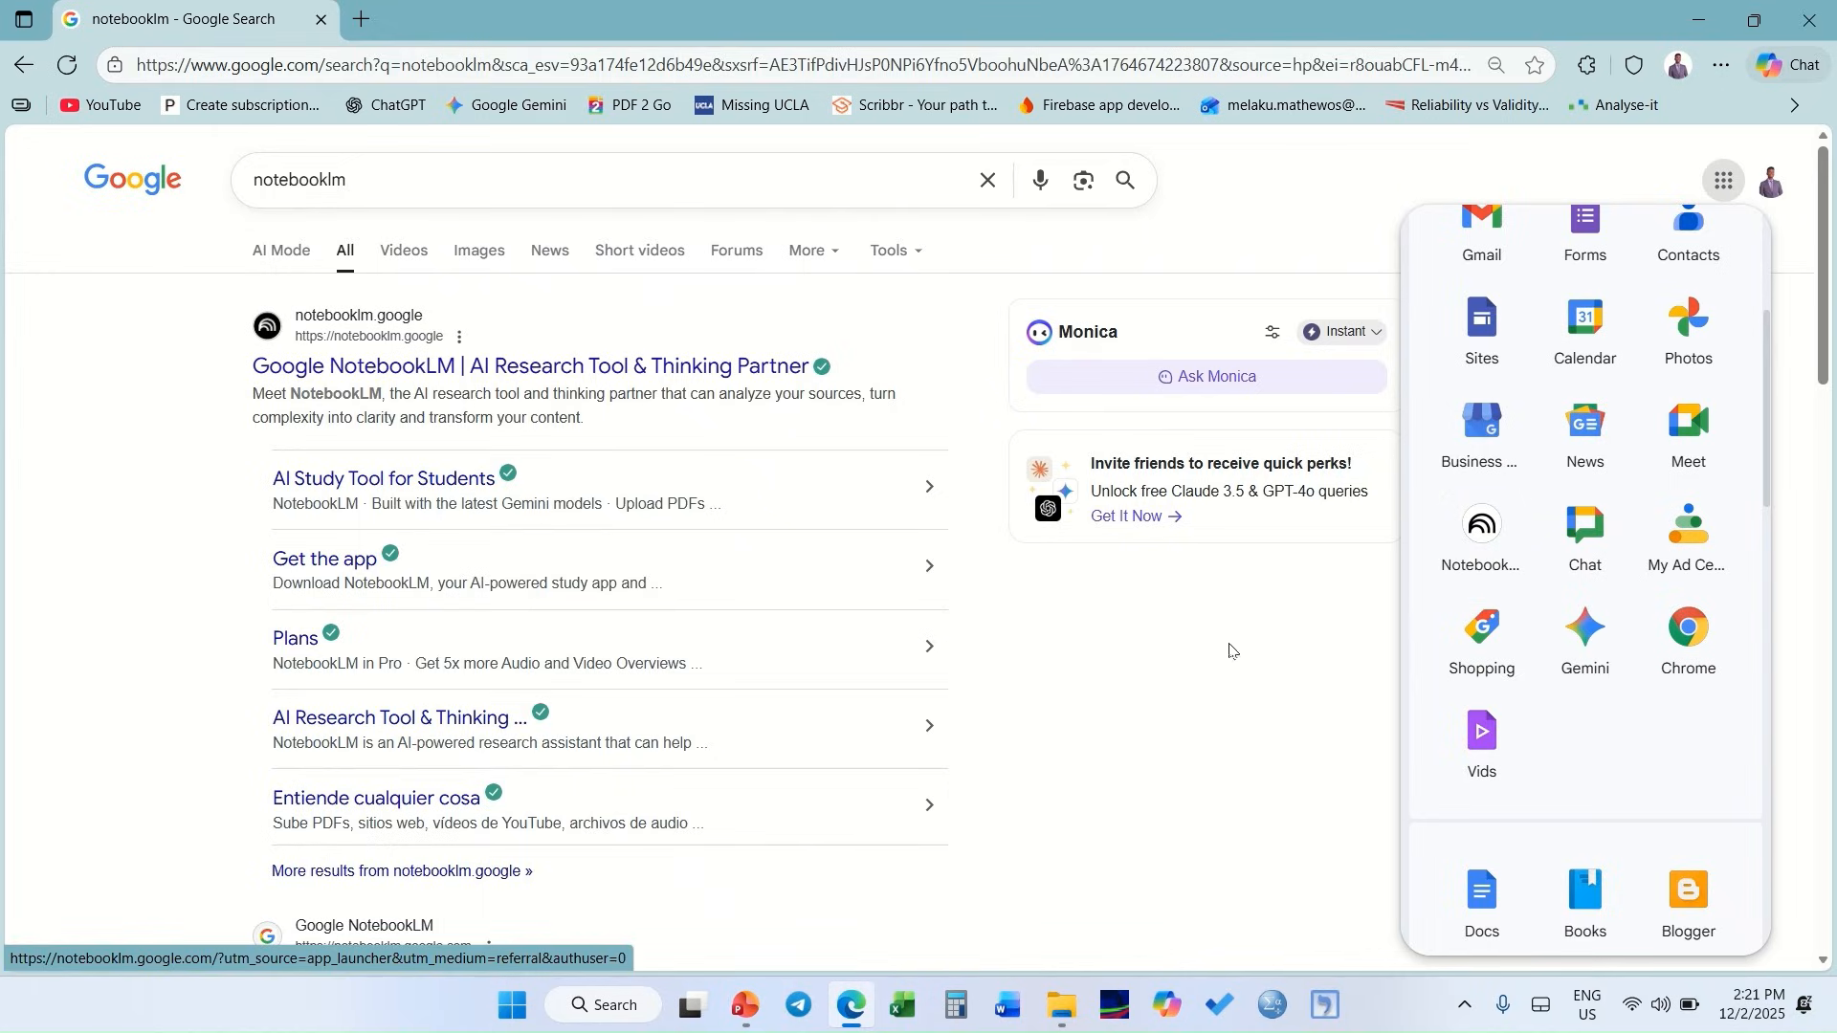
- Open the NotebookLM site at notebooklm.google.com
left_click(290, 67)
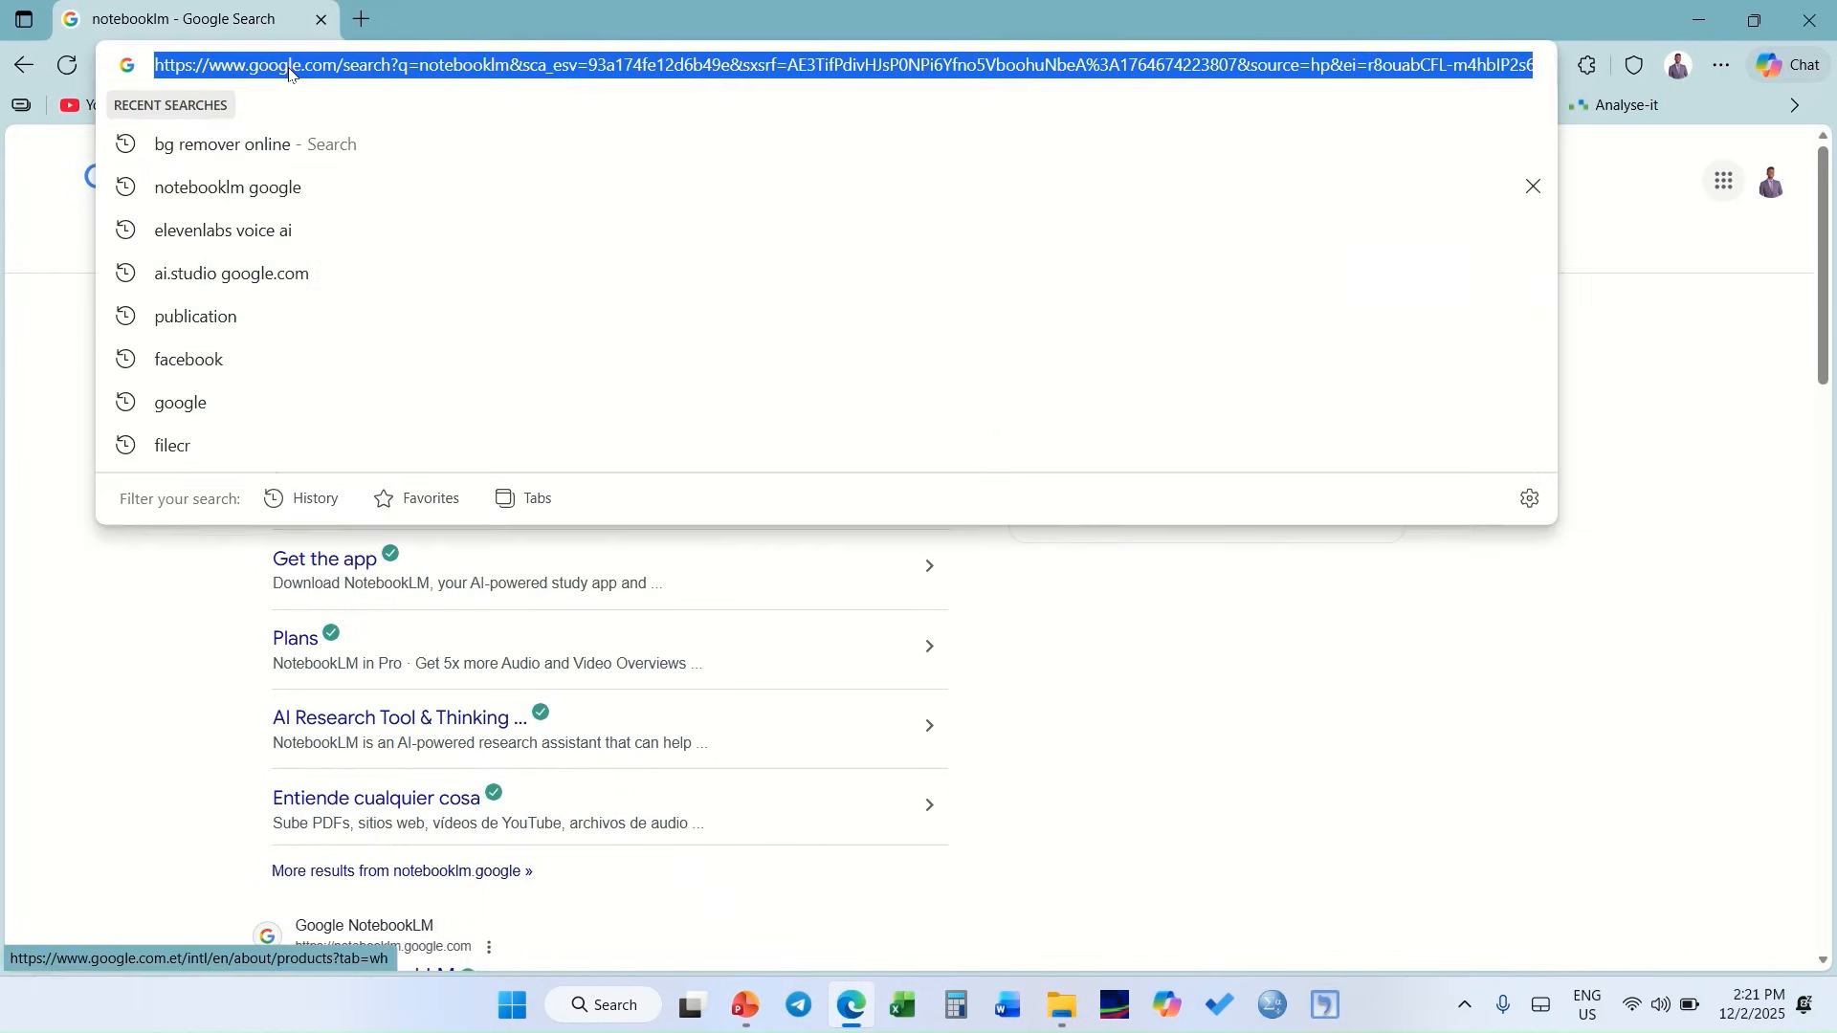
type("notebooklm.google.com")
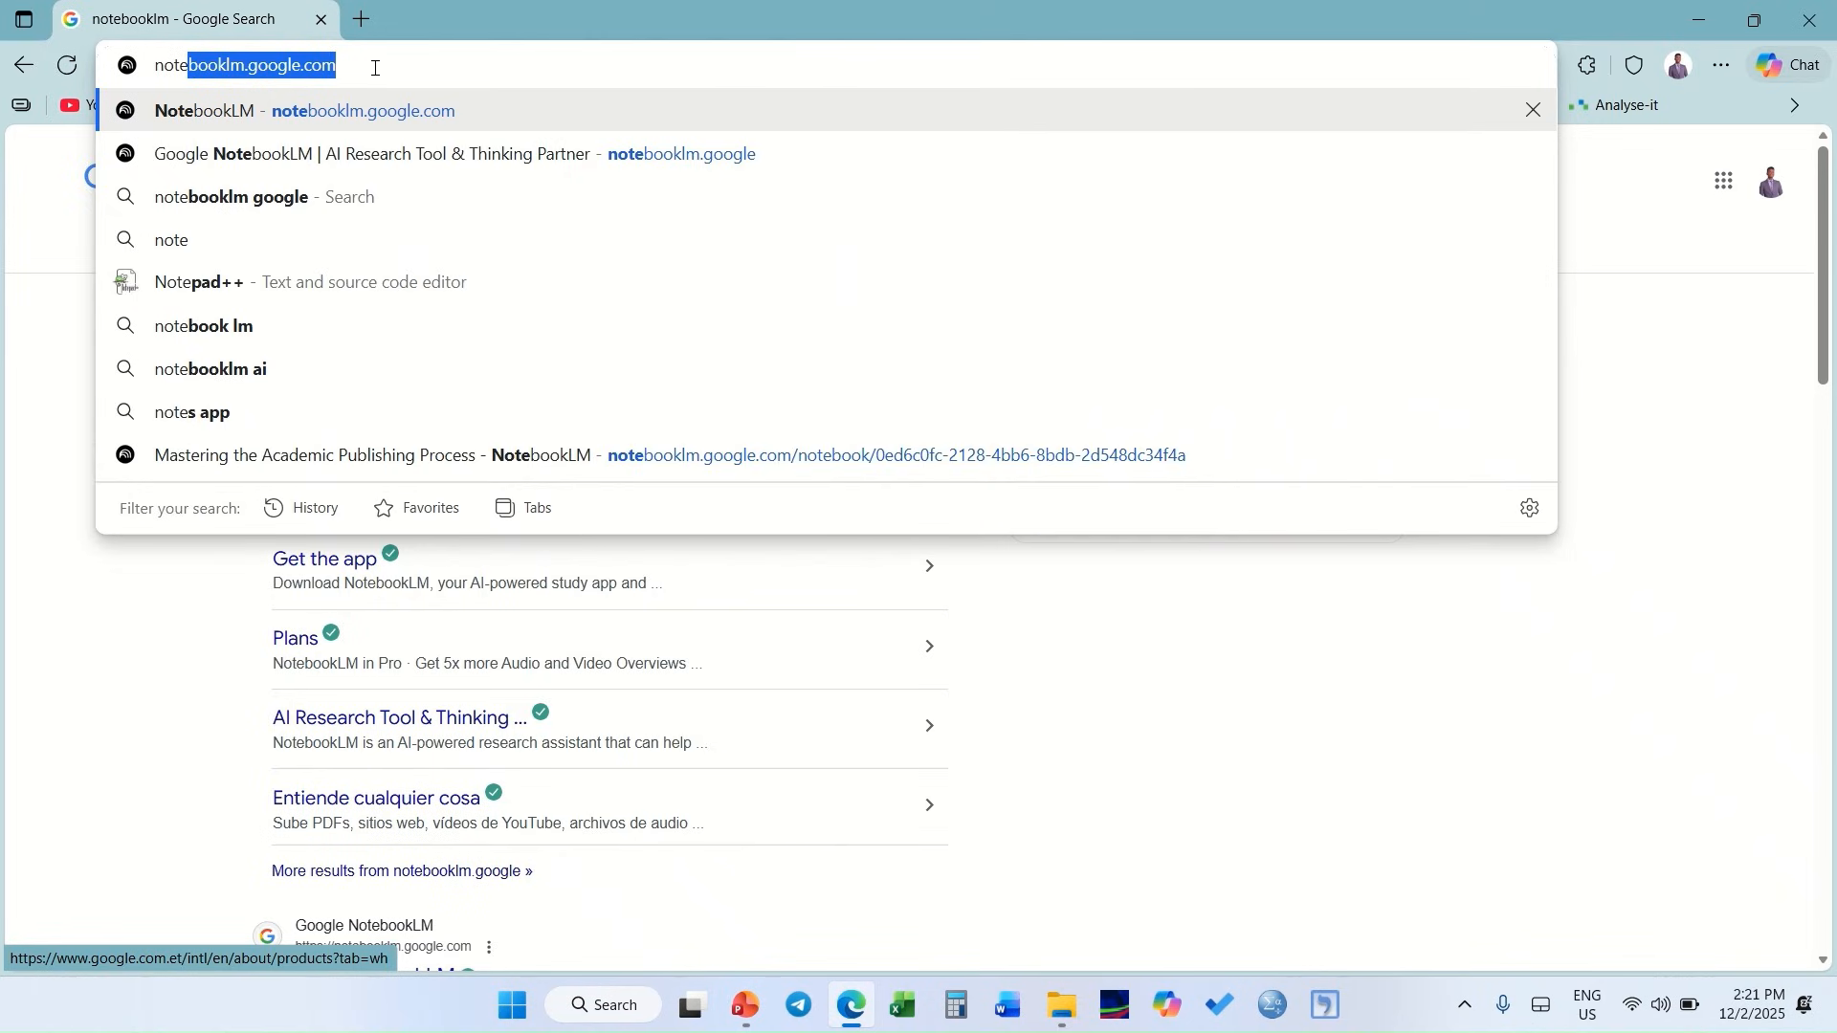
key("Right")
key("Return")
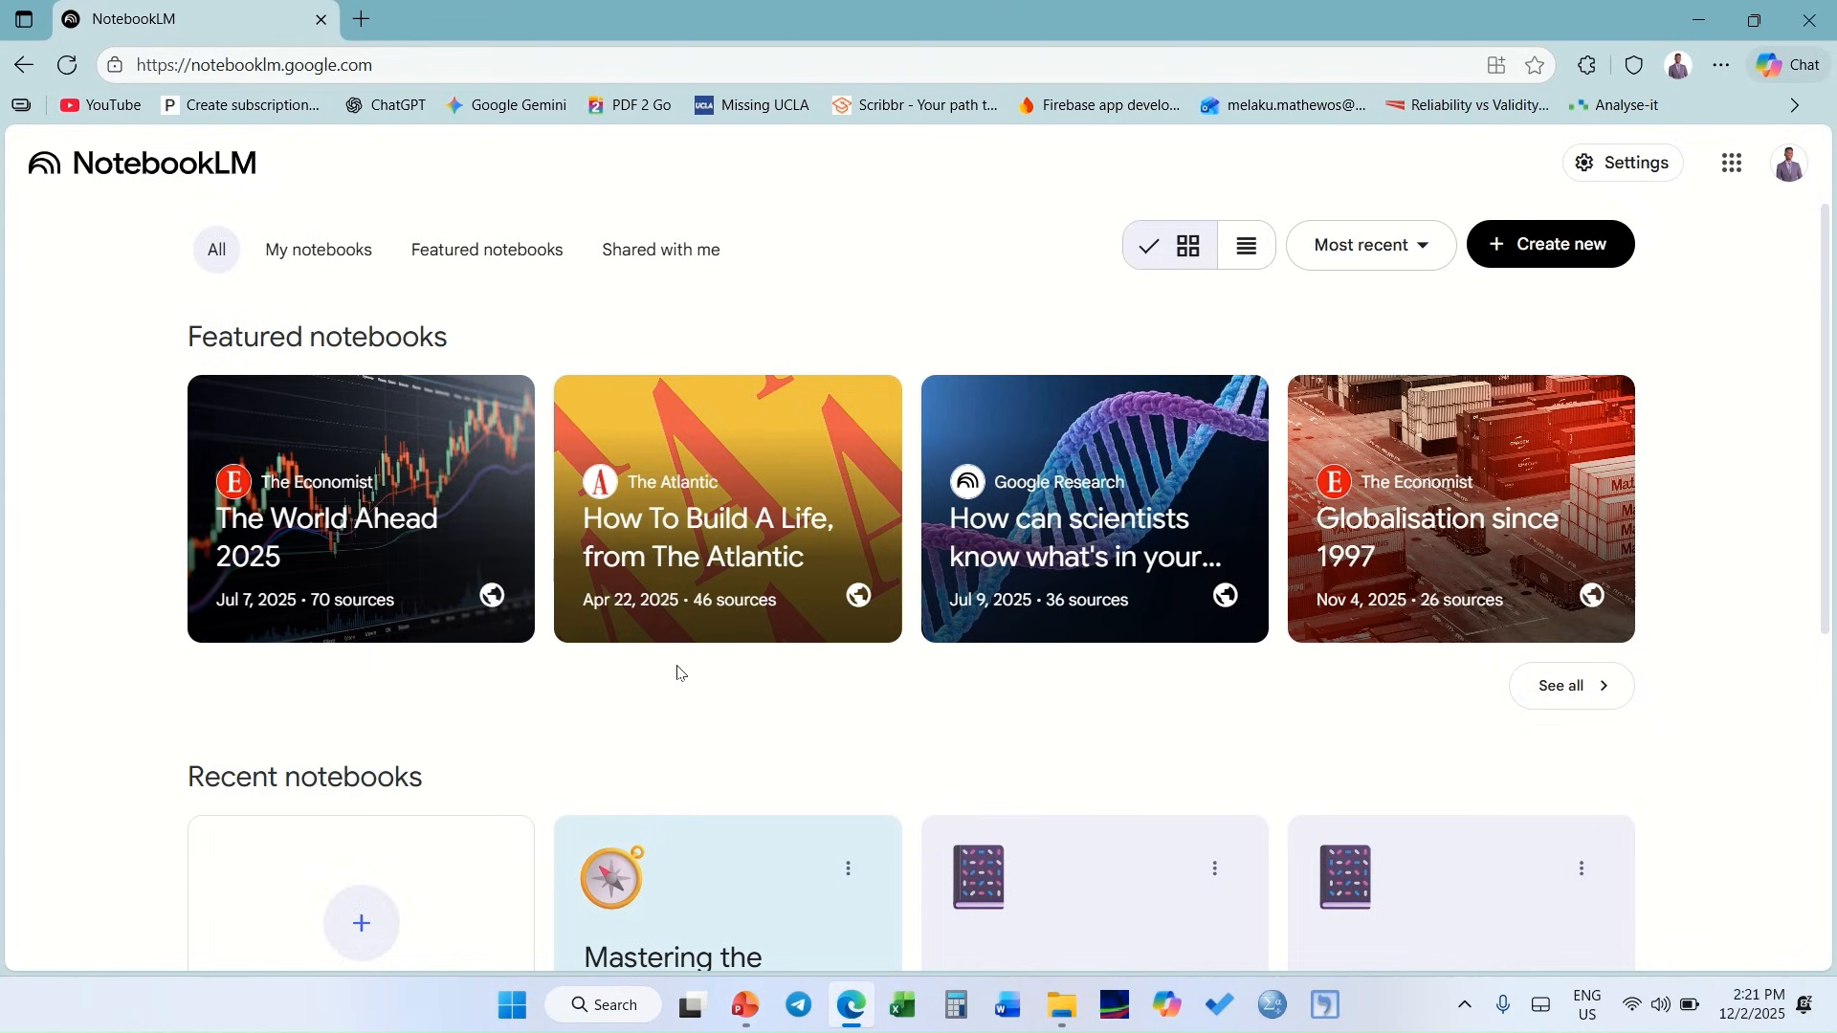
- Look through the featured and recent notebooks on the NotebookLM home page
scroll(677, 673, "down", 3)
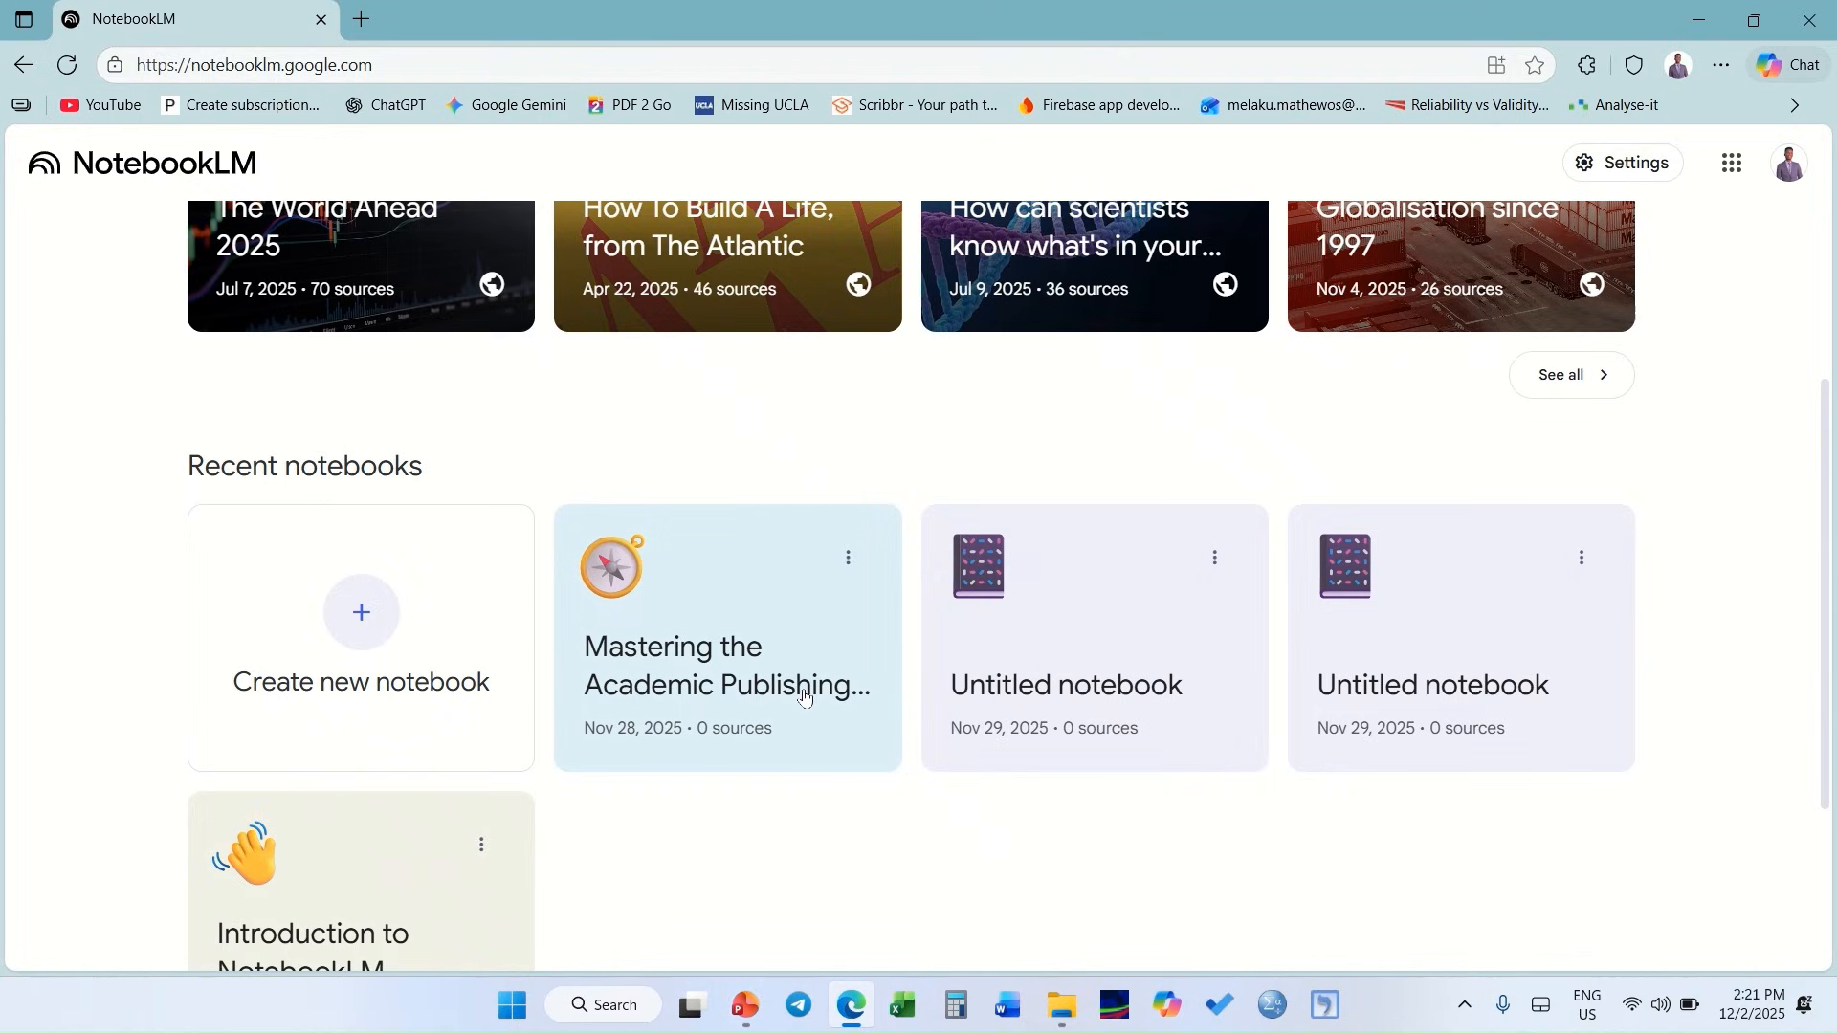
scroll(86, 617, "down", 2)
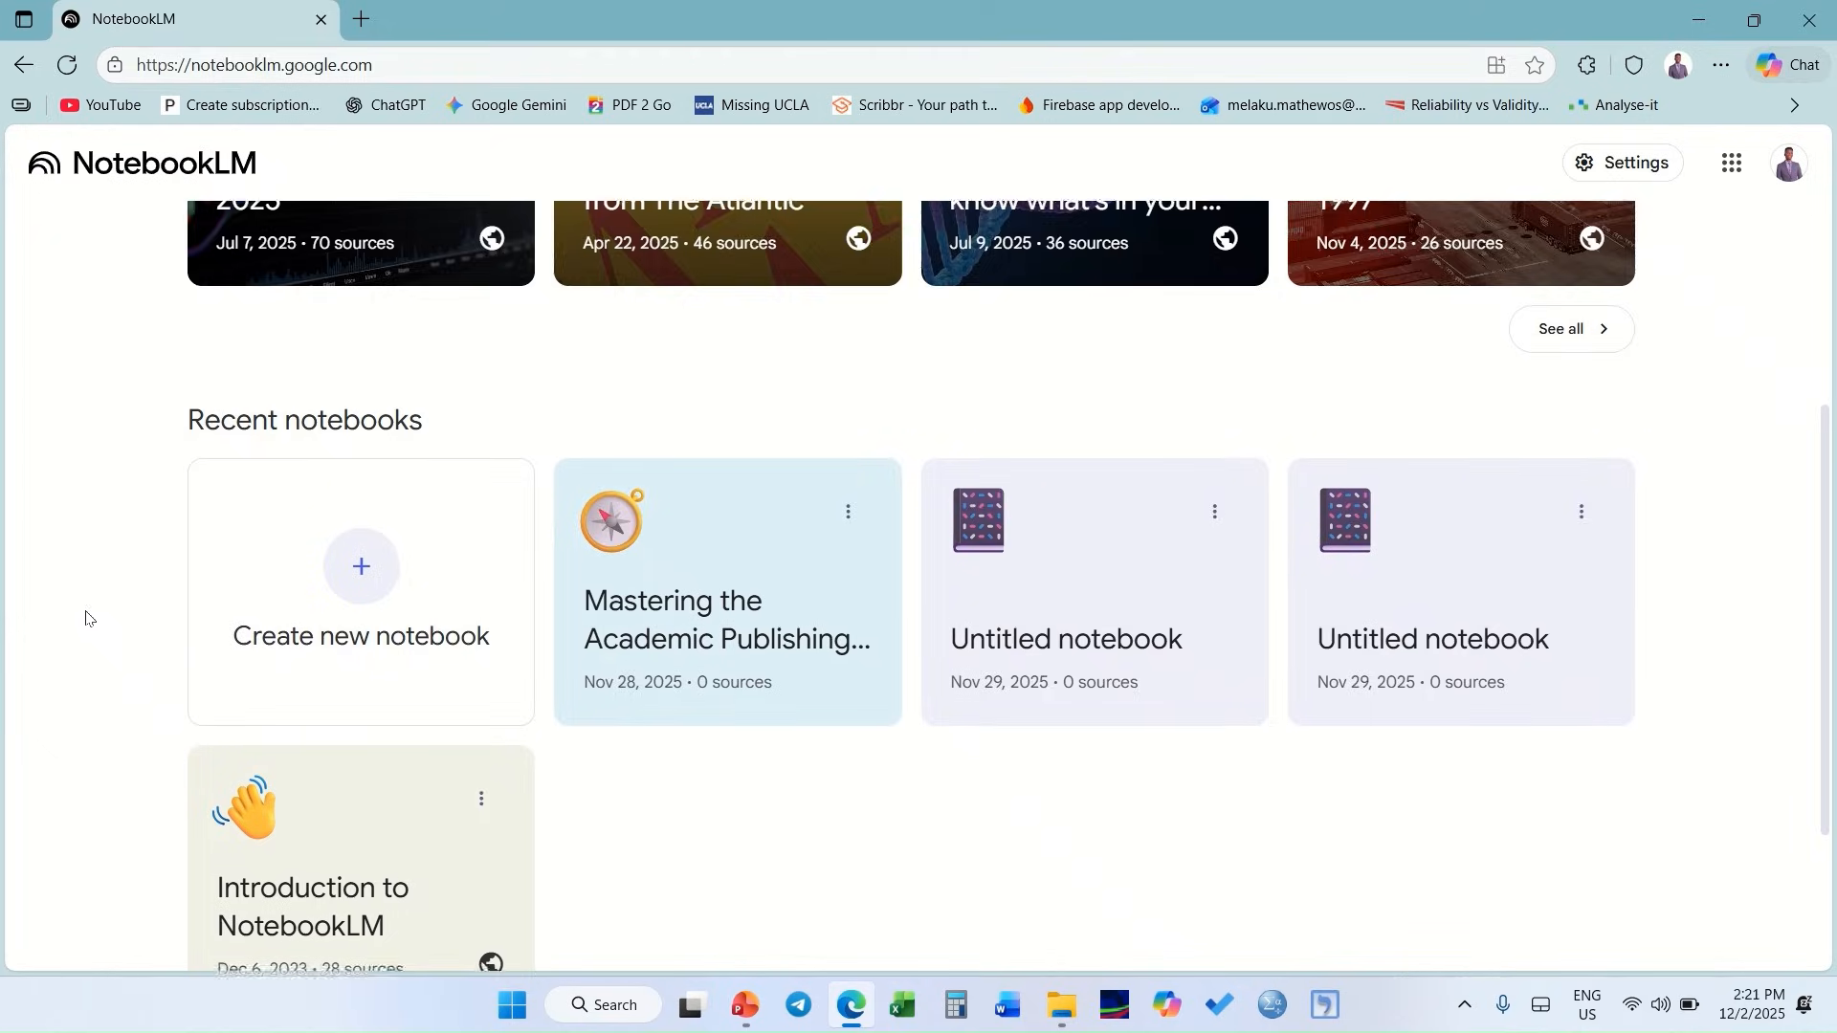
scroll(86, 617, "down", 3)
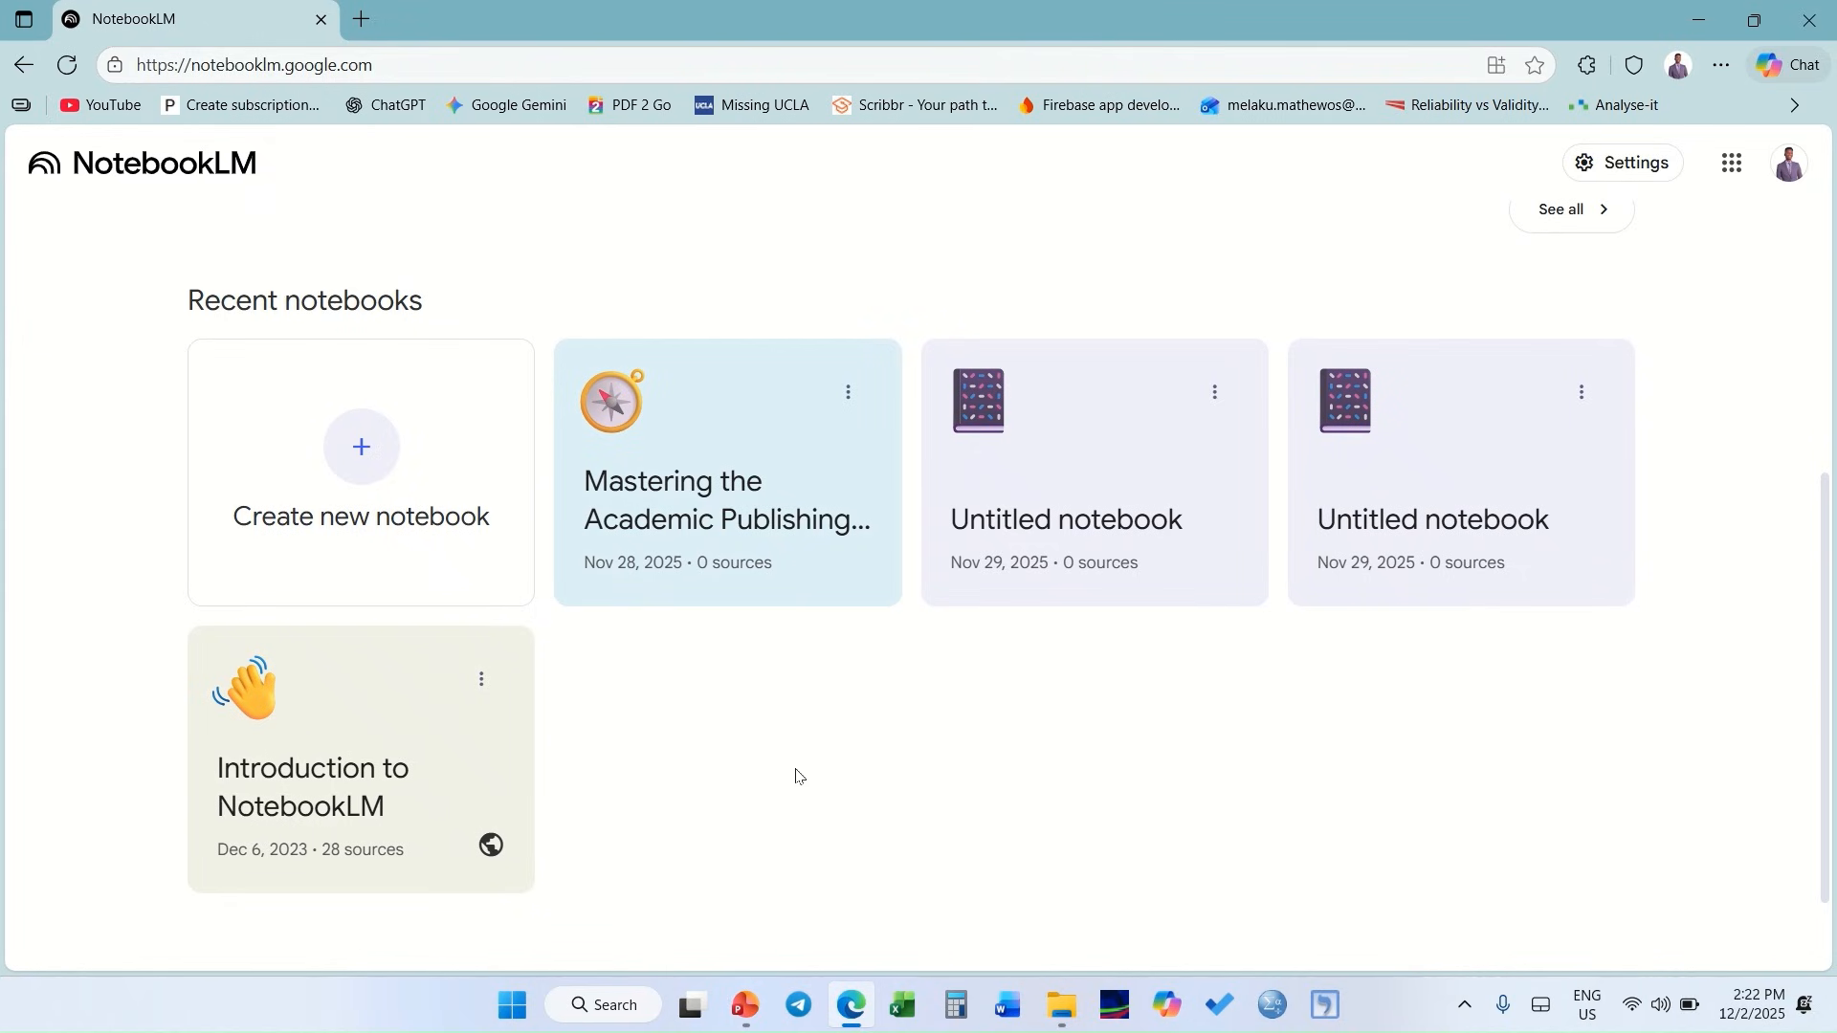
scroll(657, 747, "up", 5)
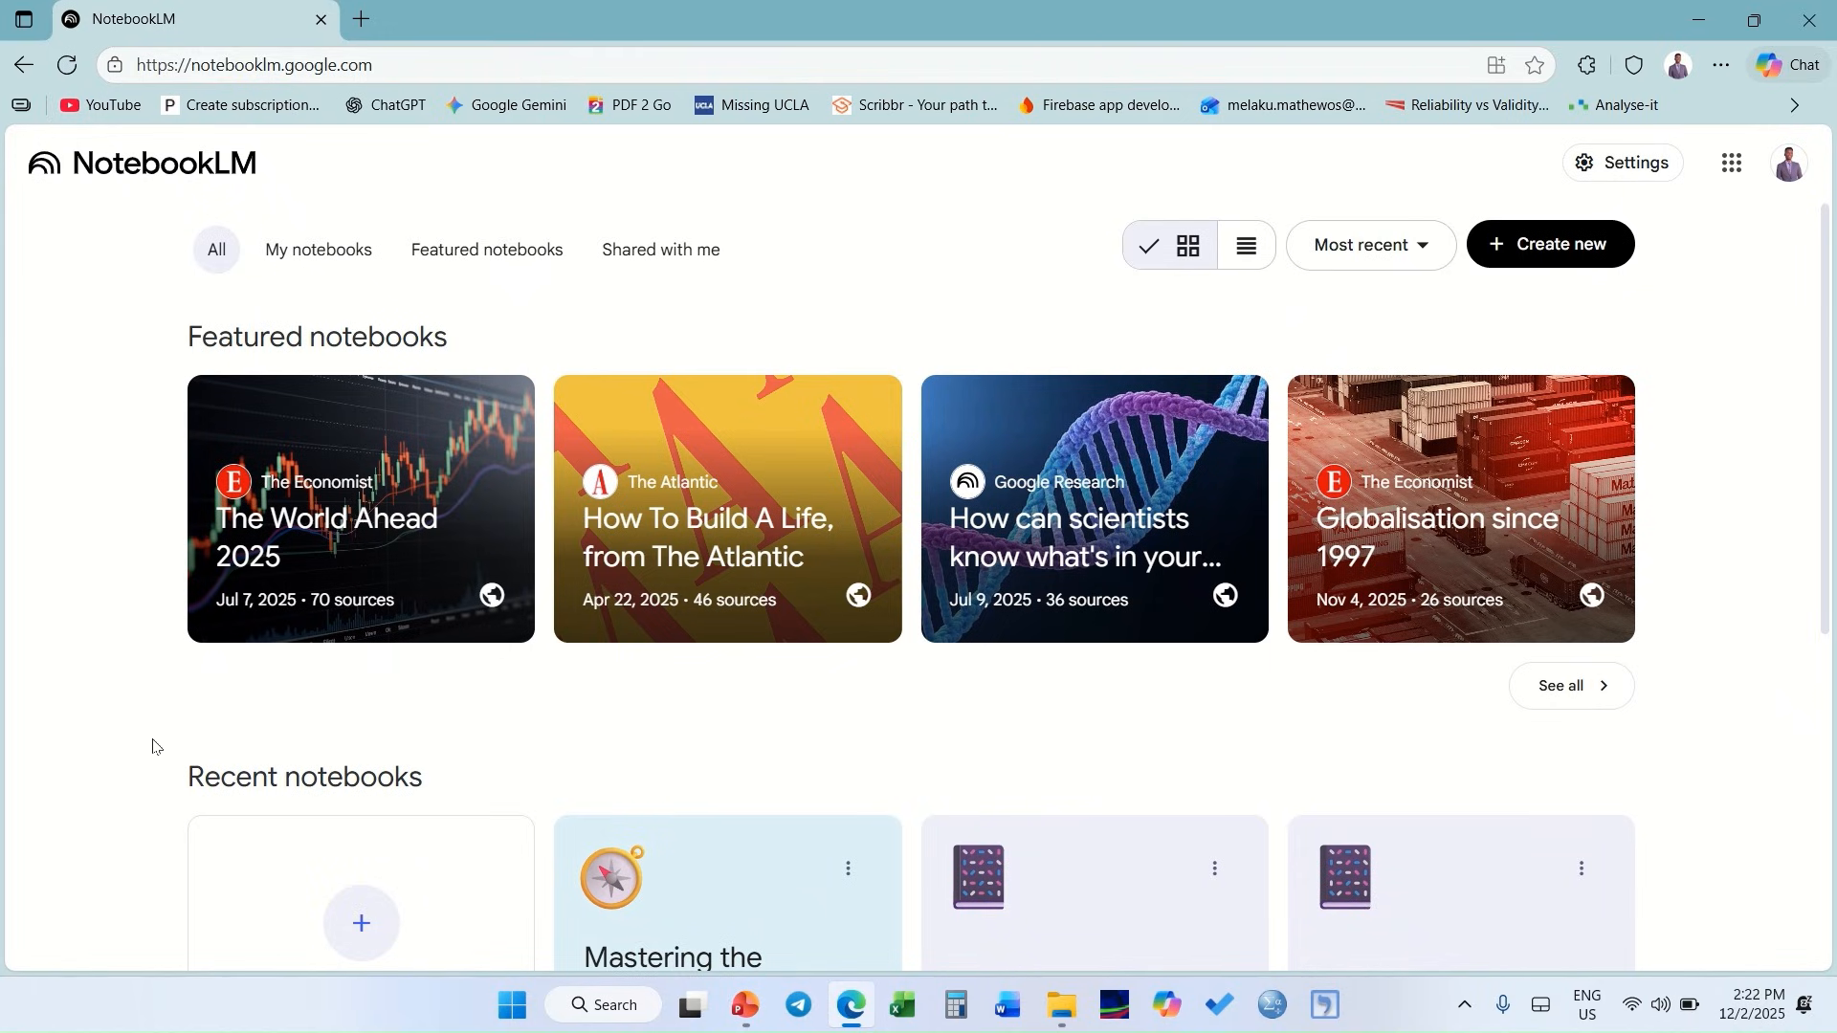
- View the My notebooks, Featured notebooks and Shared with me collections, and return to the All view
left_click(328, 255)
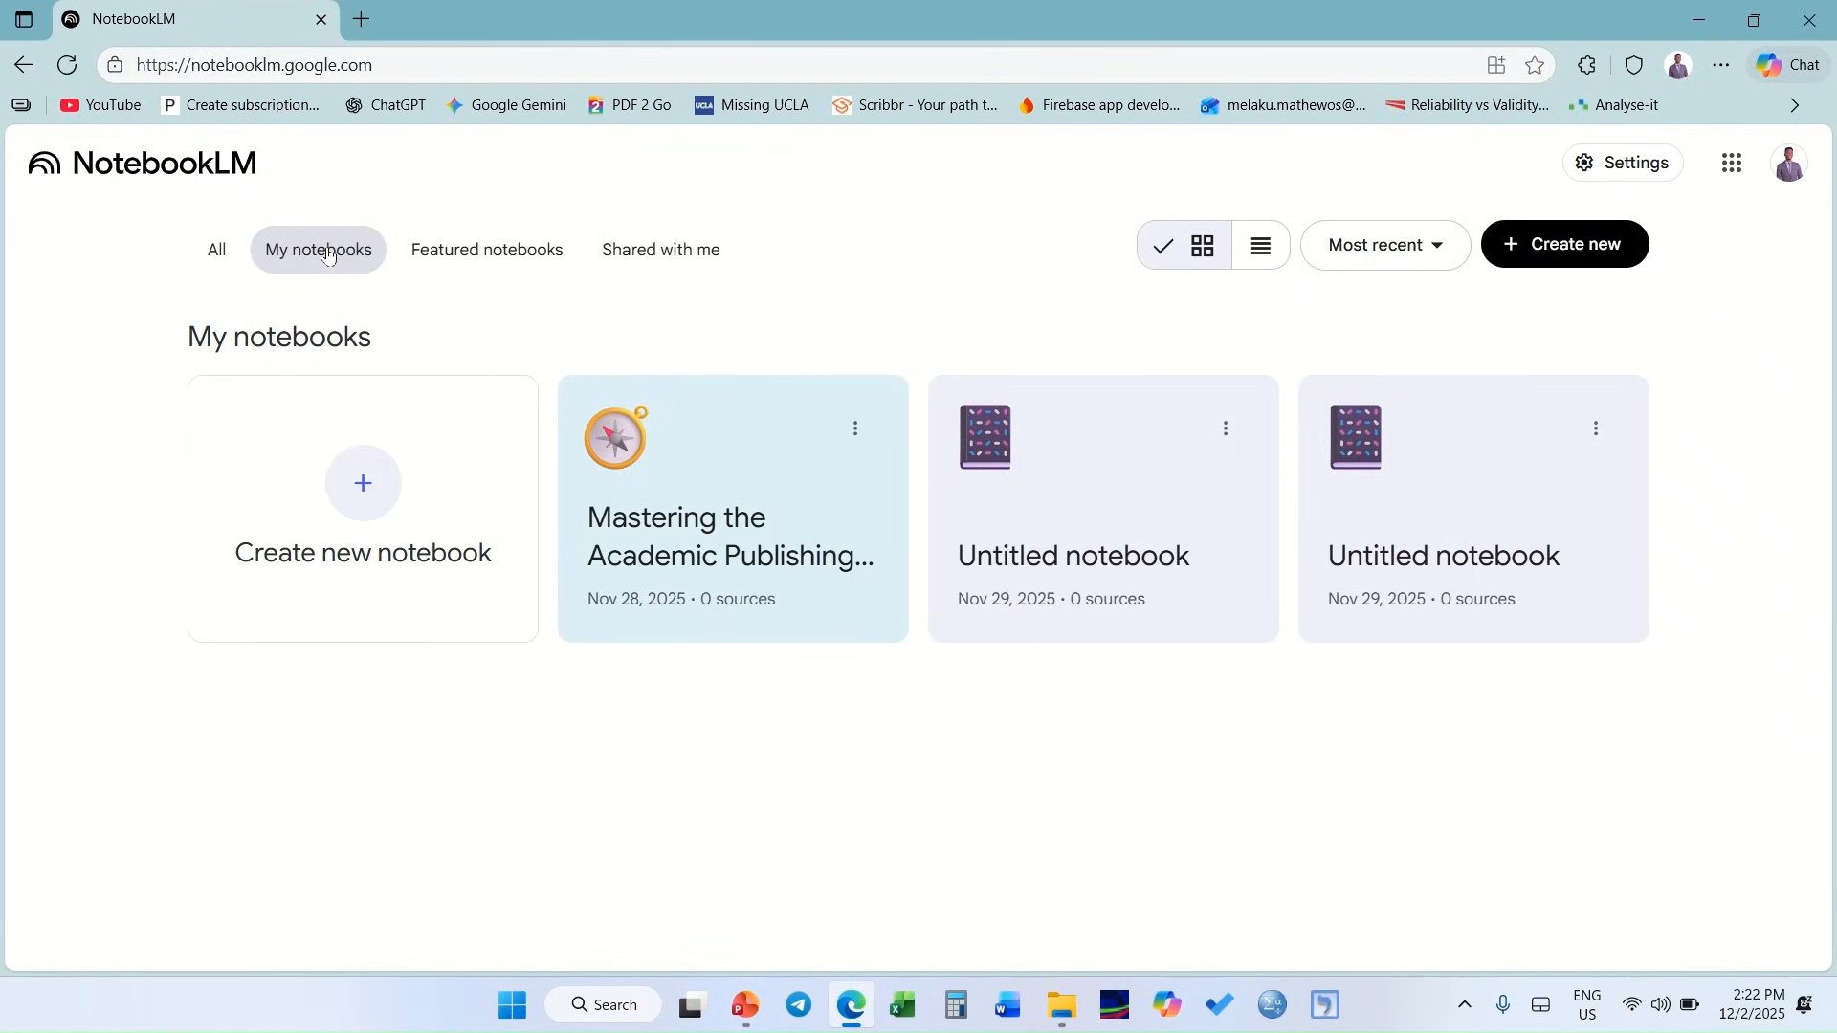
left_click(463, 262)
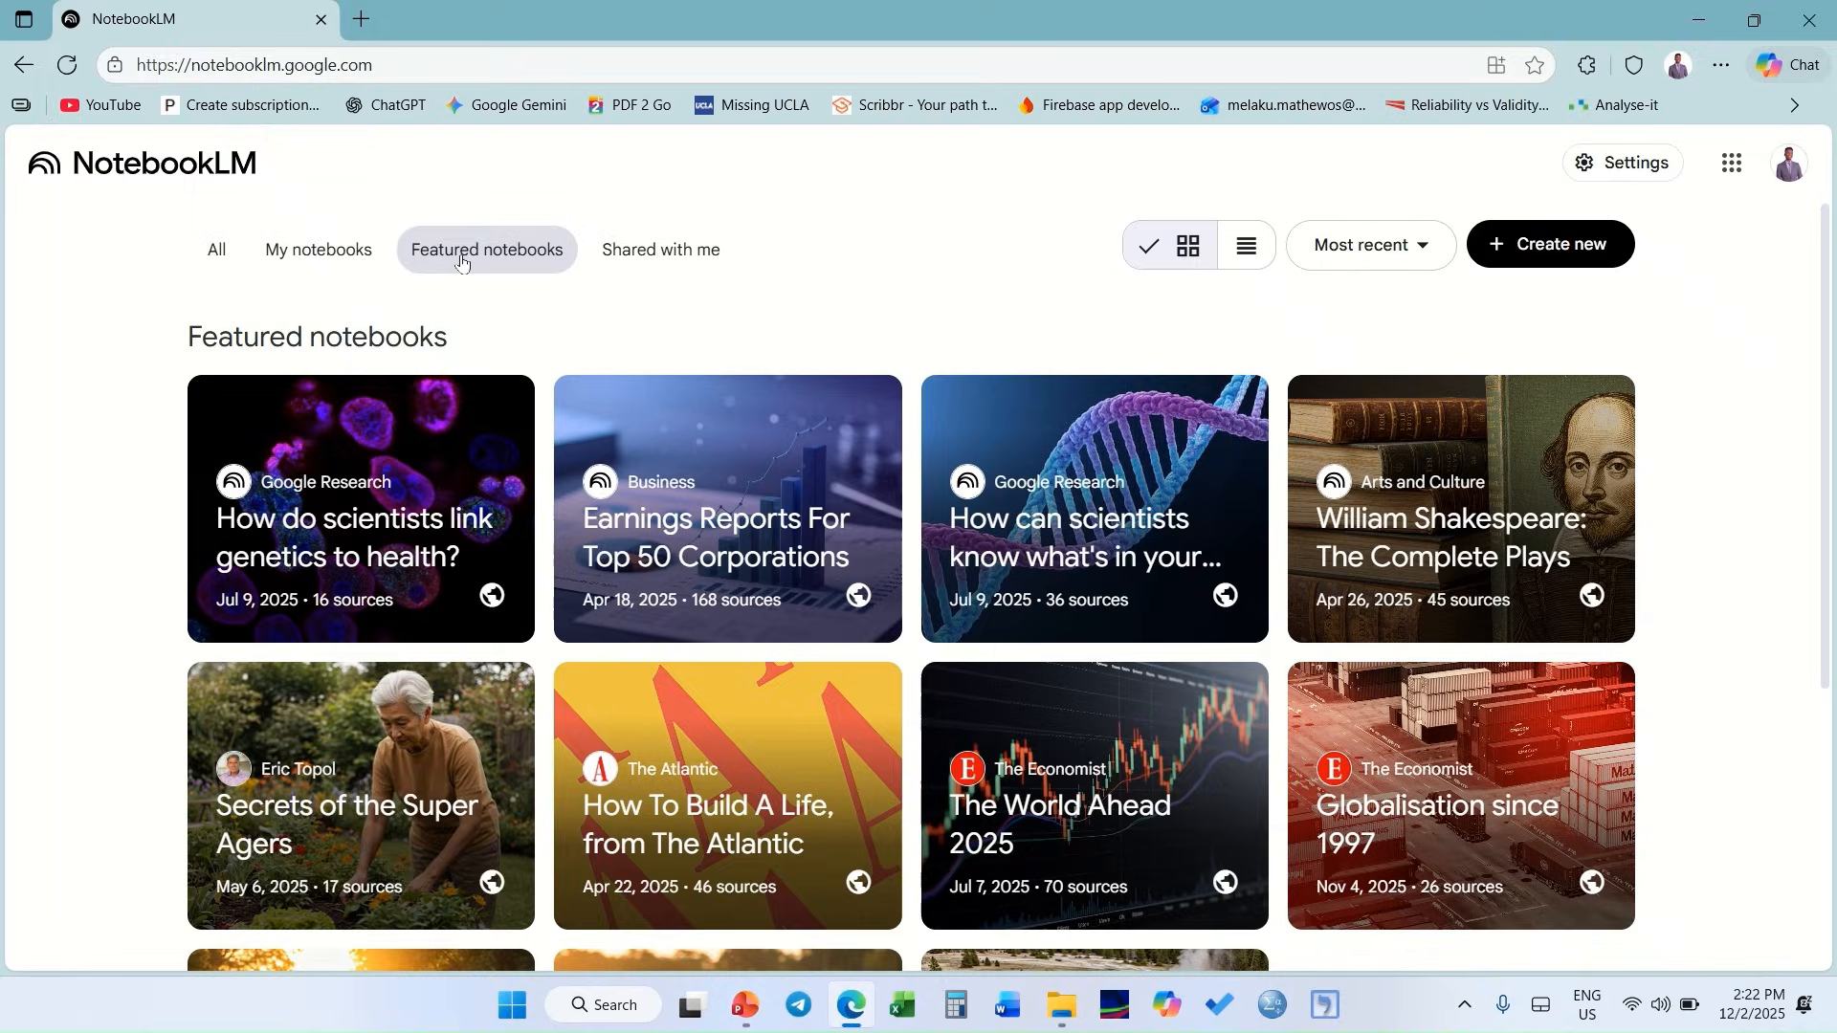
left_click(653, 271)
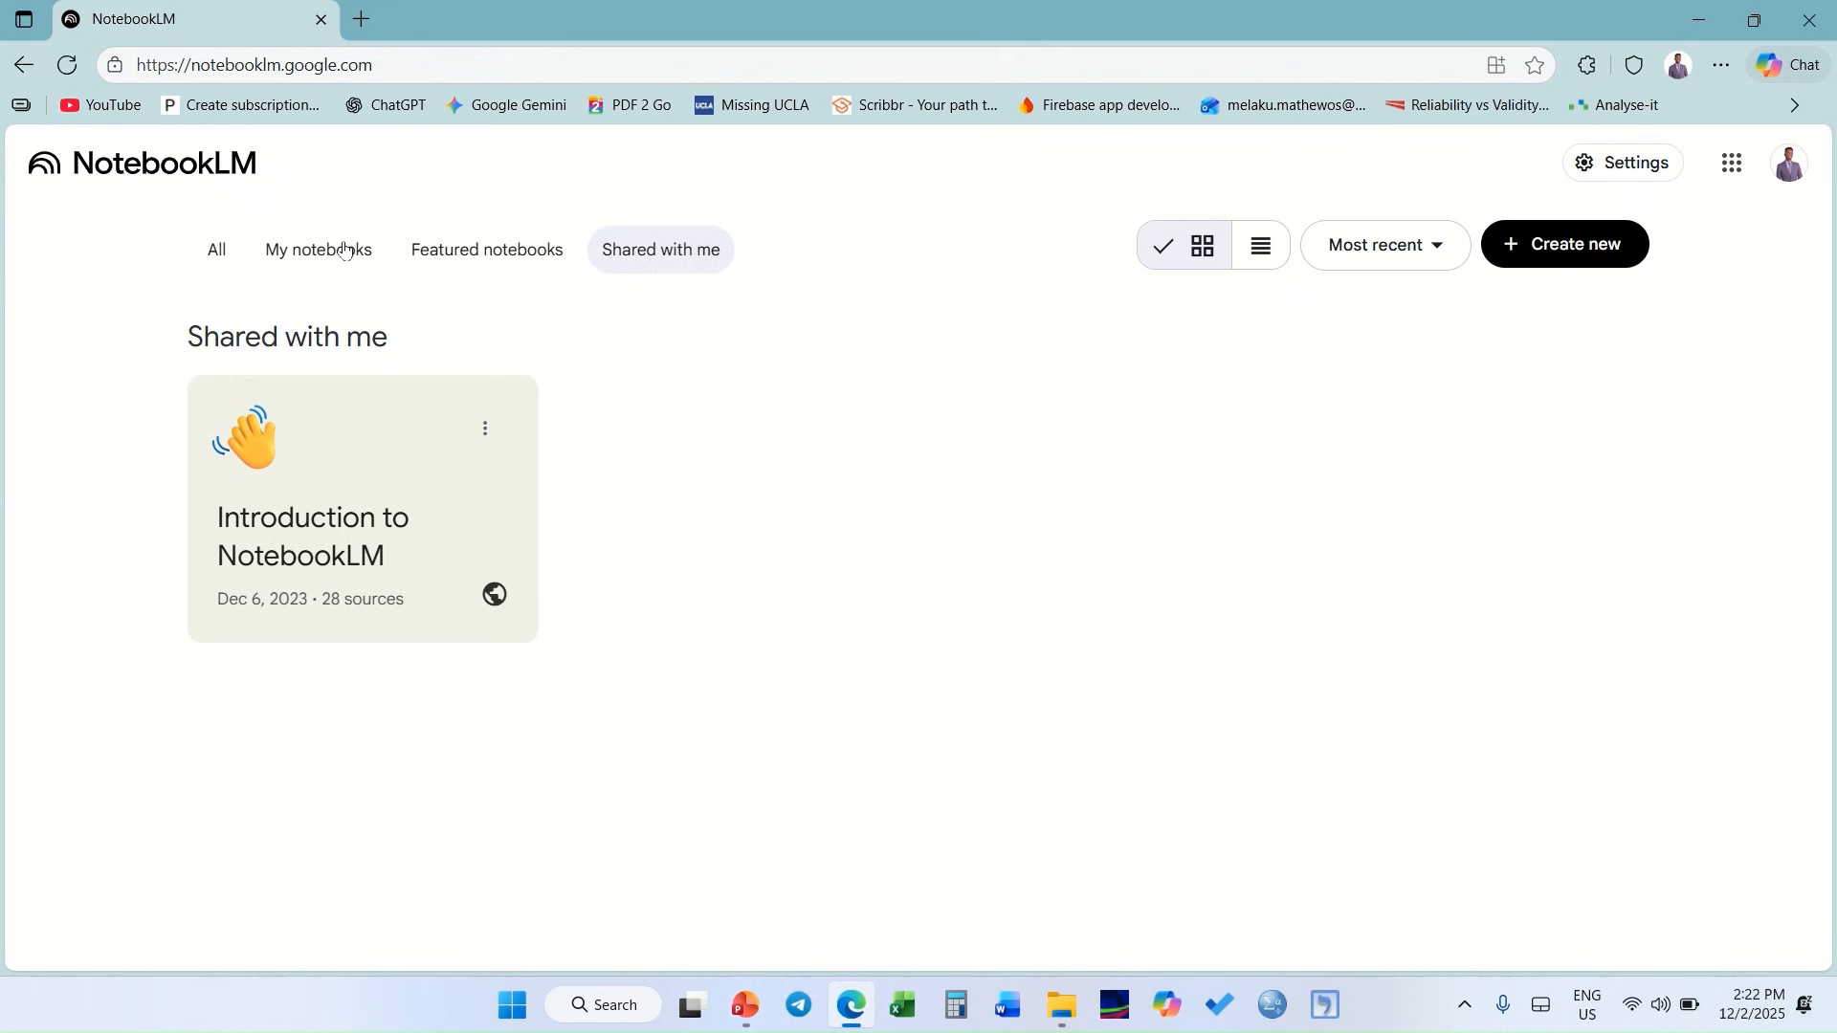
left_click(215, 253)
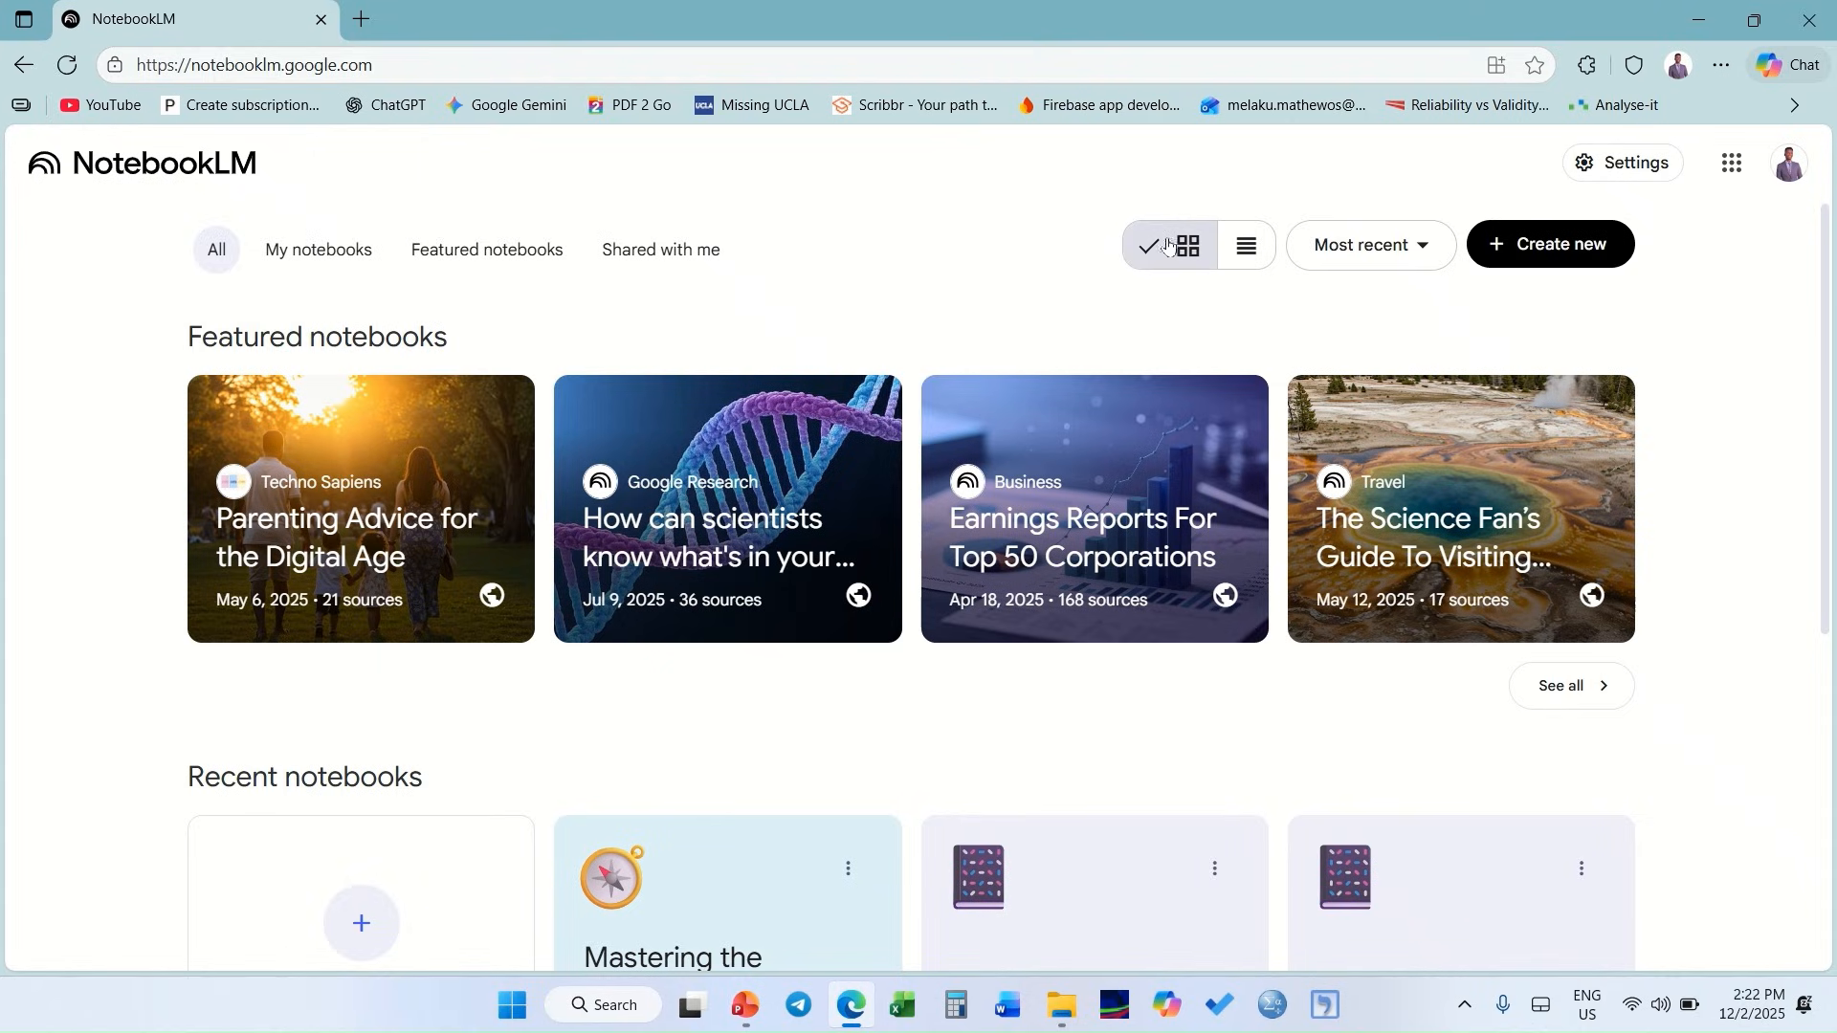
- Preview the notebooks as a list and switch back to the grid layout
left_click(1247, 247)
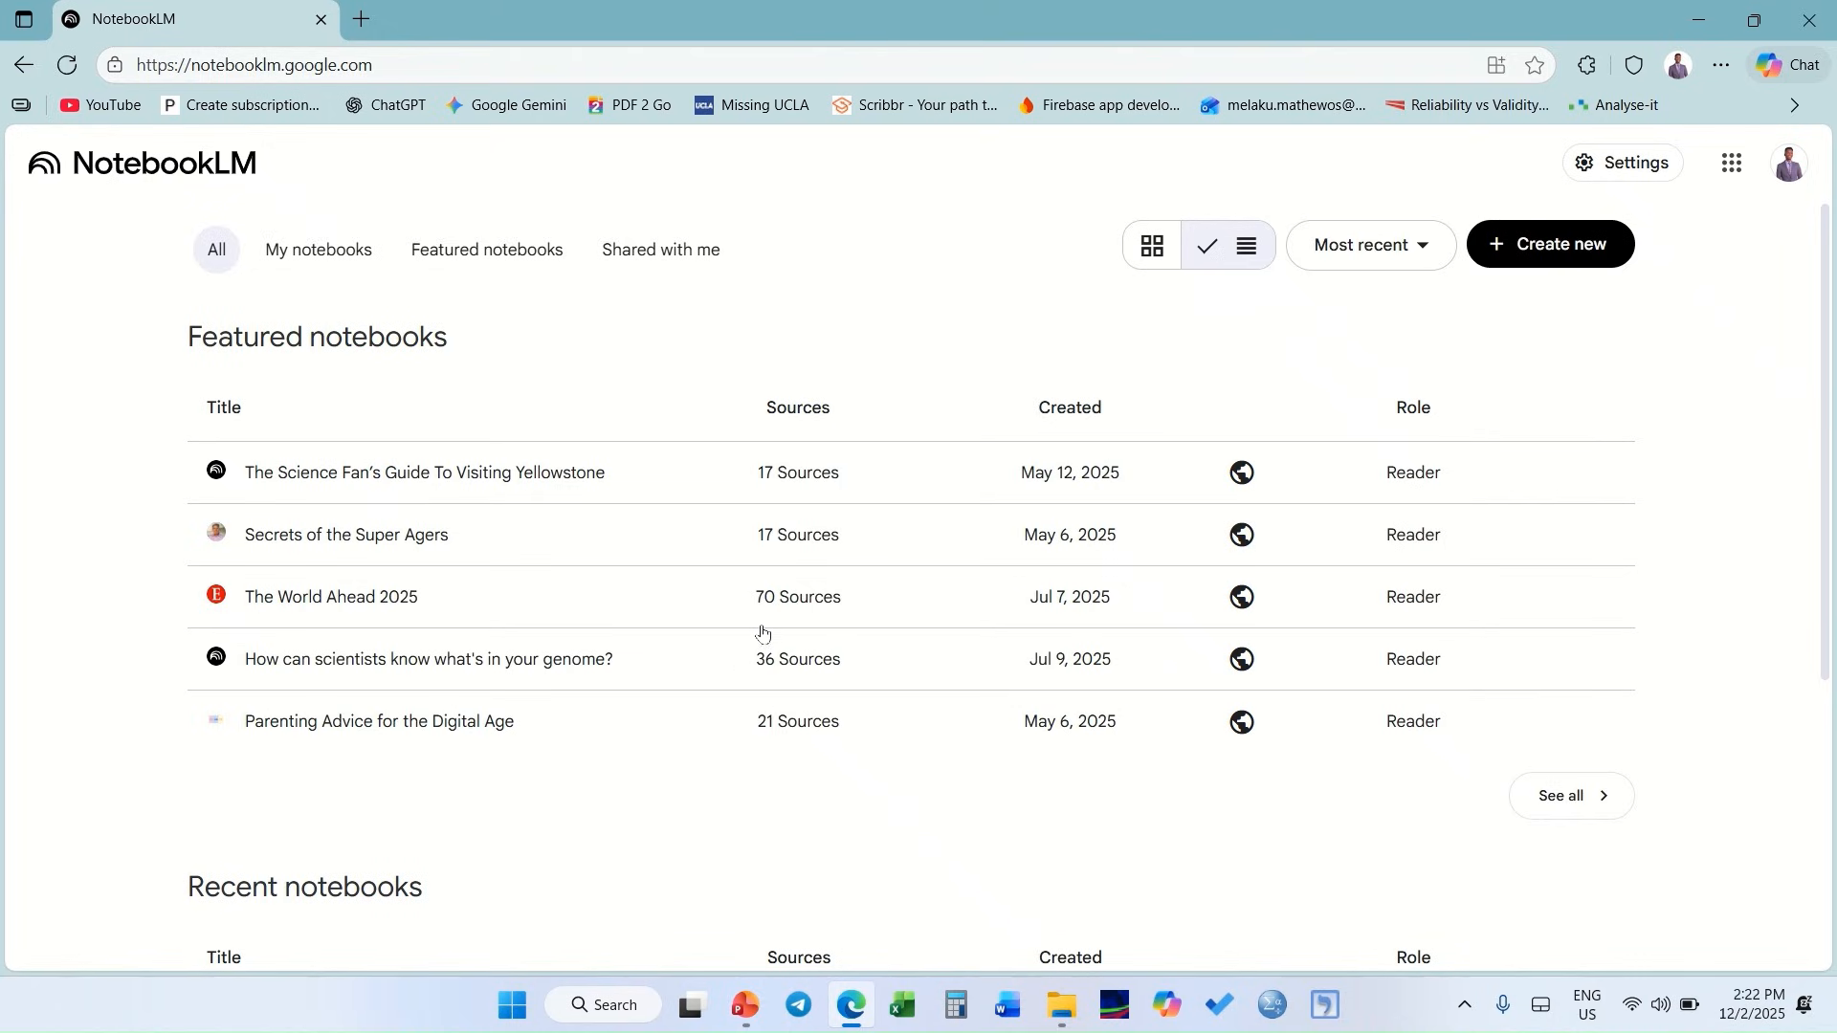
scroll(738, 669, "down", 5)
scroll(739, 672, "up", 5)
left_click(1152, 247)
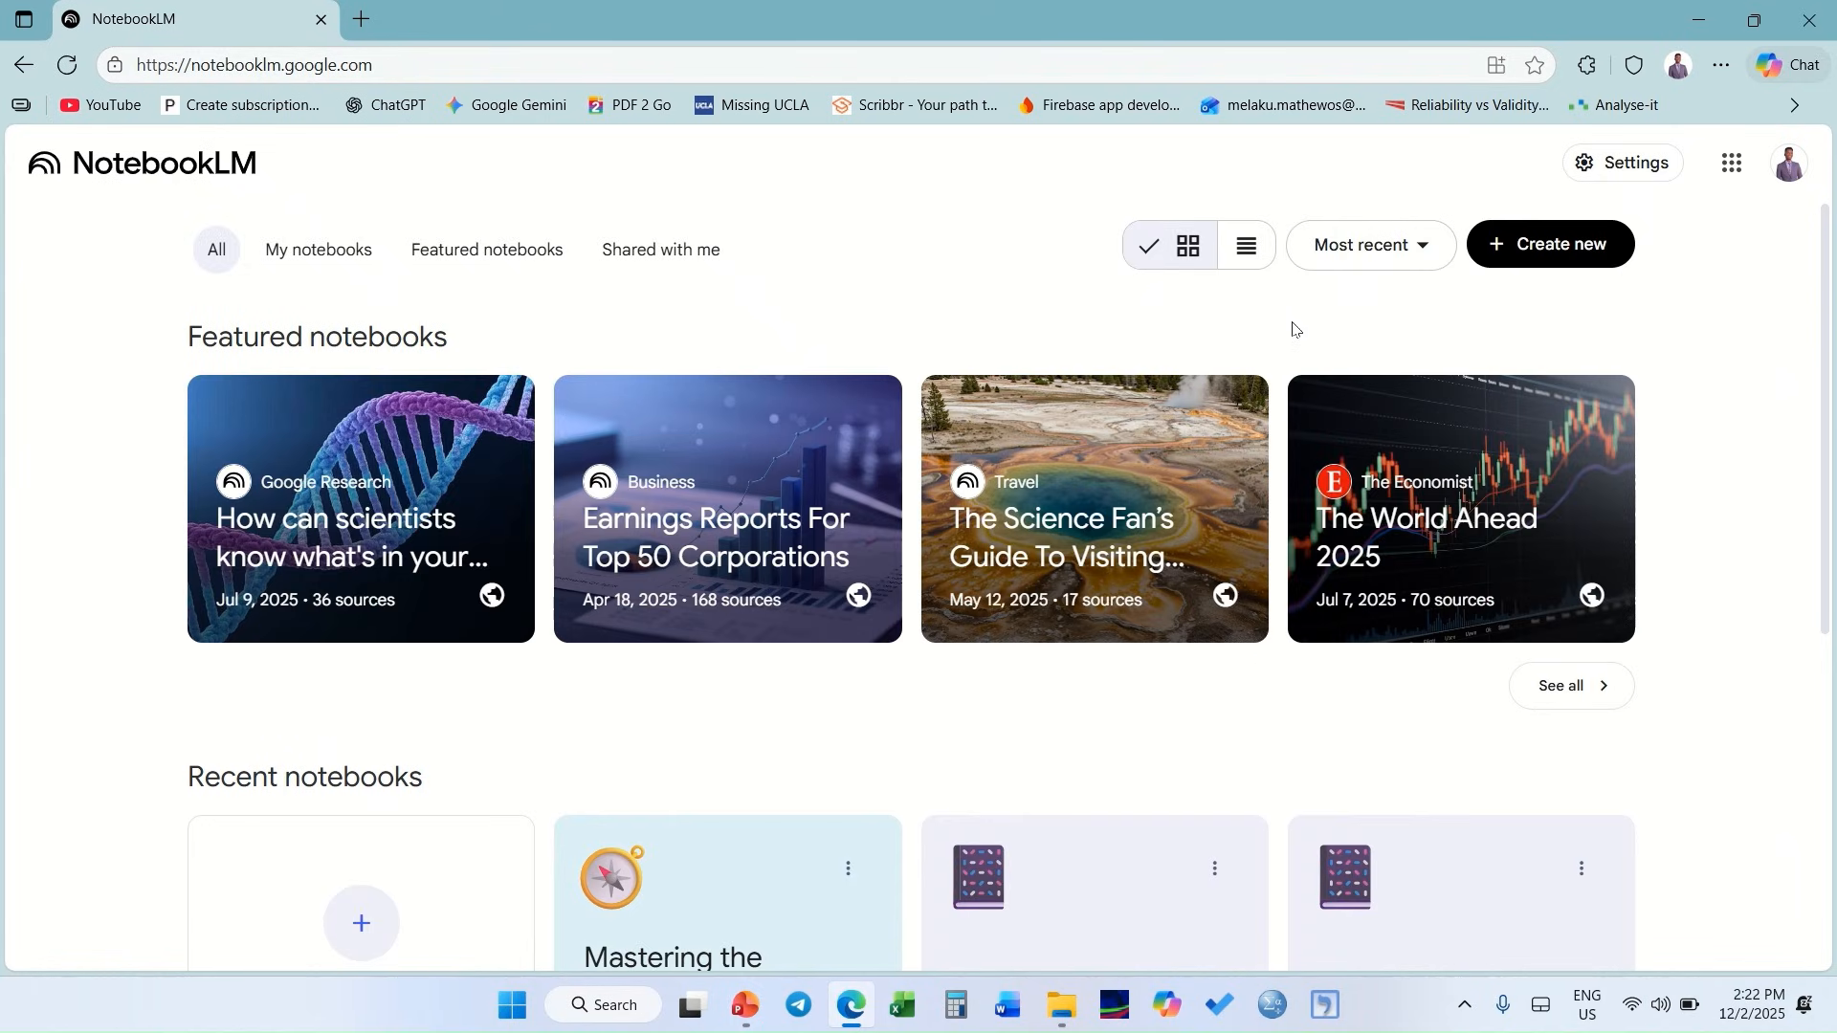
- Check the sorting options for notebooks without changing the current order
left_click(1421, 264)
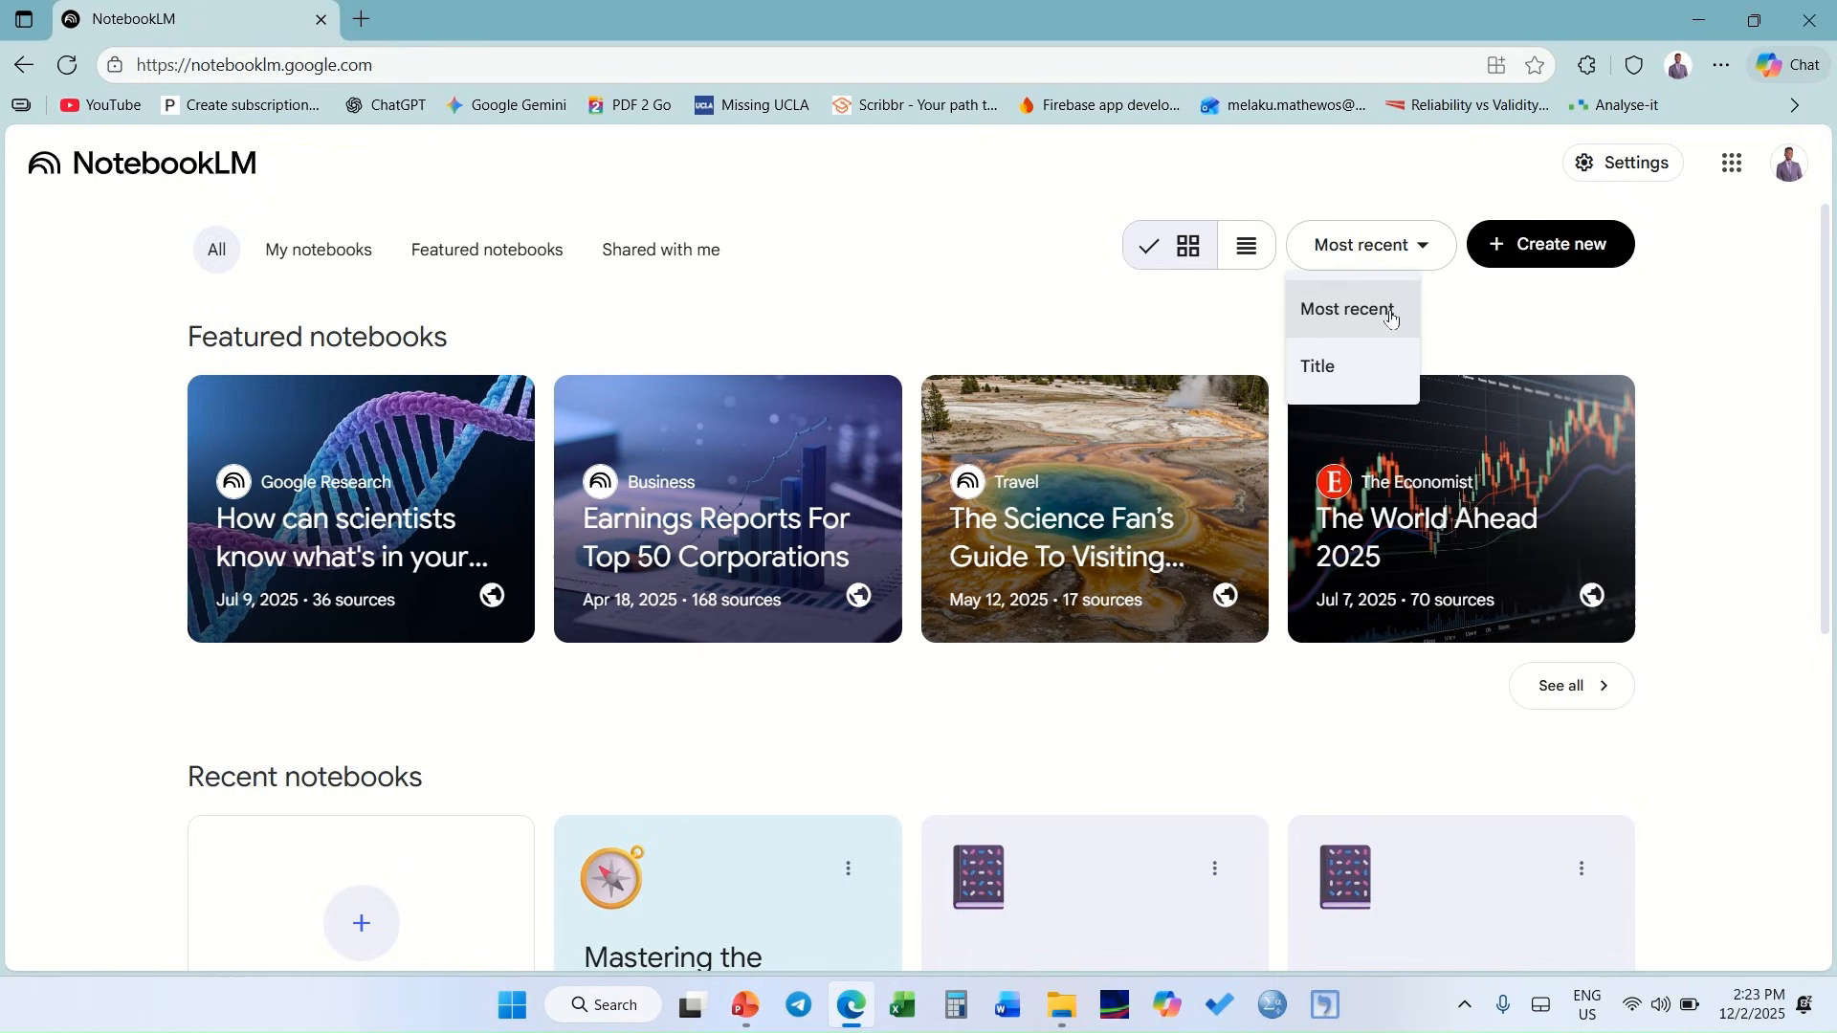
left_click(1468, 336)
scroll(1444, 320, "down", 1)
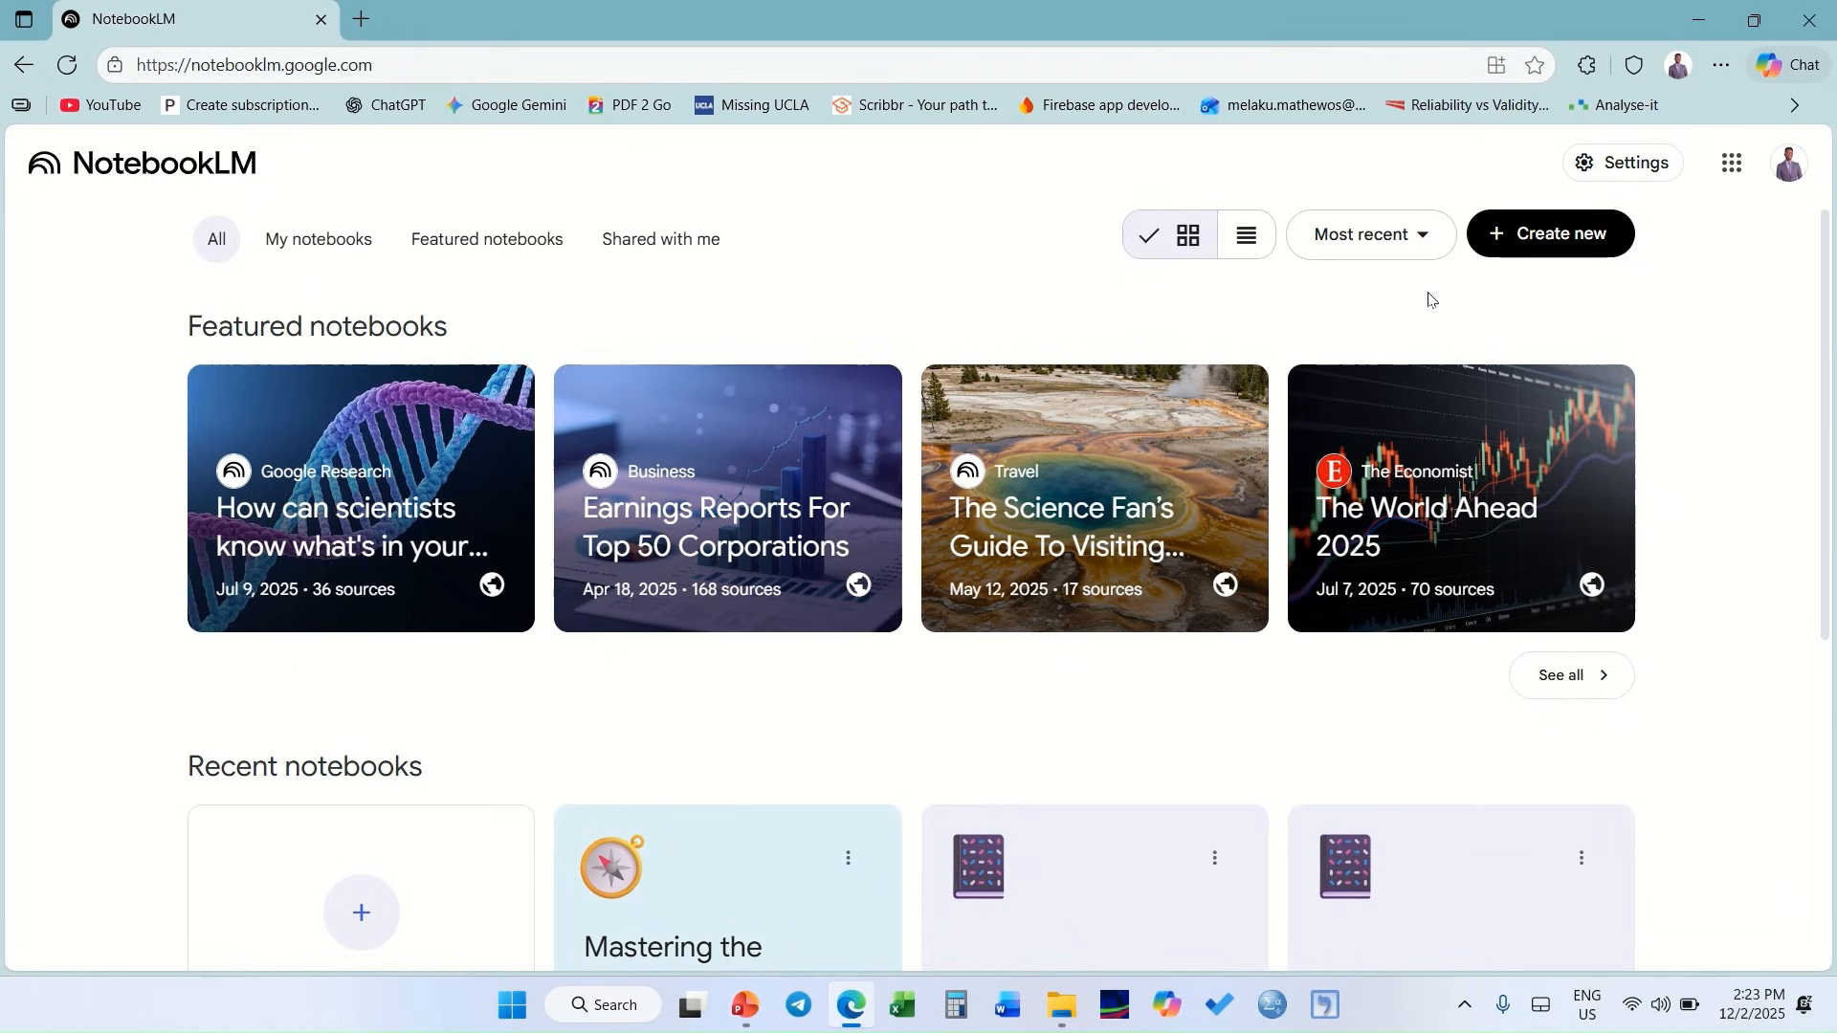
scroll(1495, 292, "down", 1)
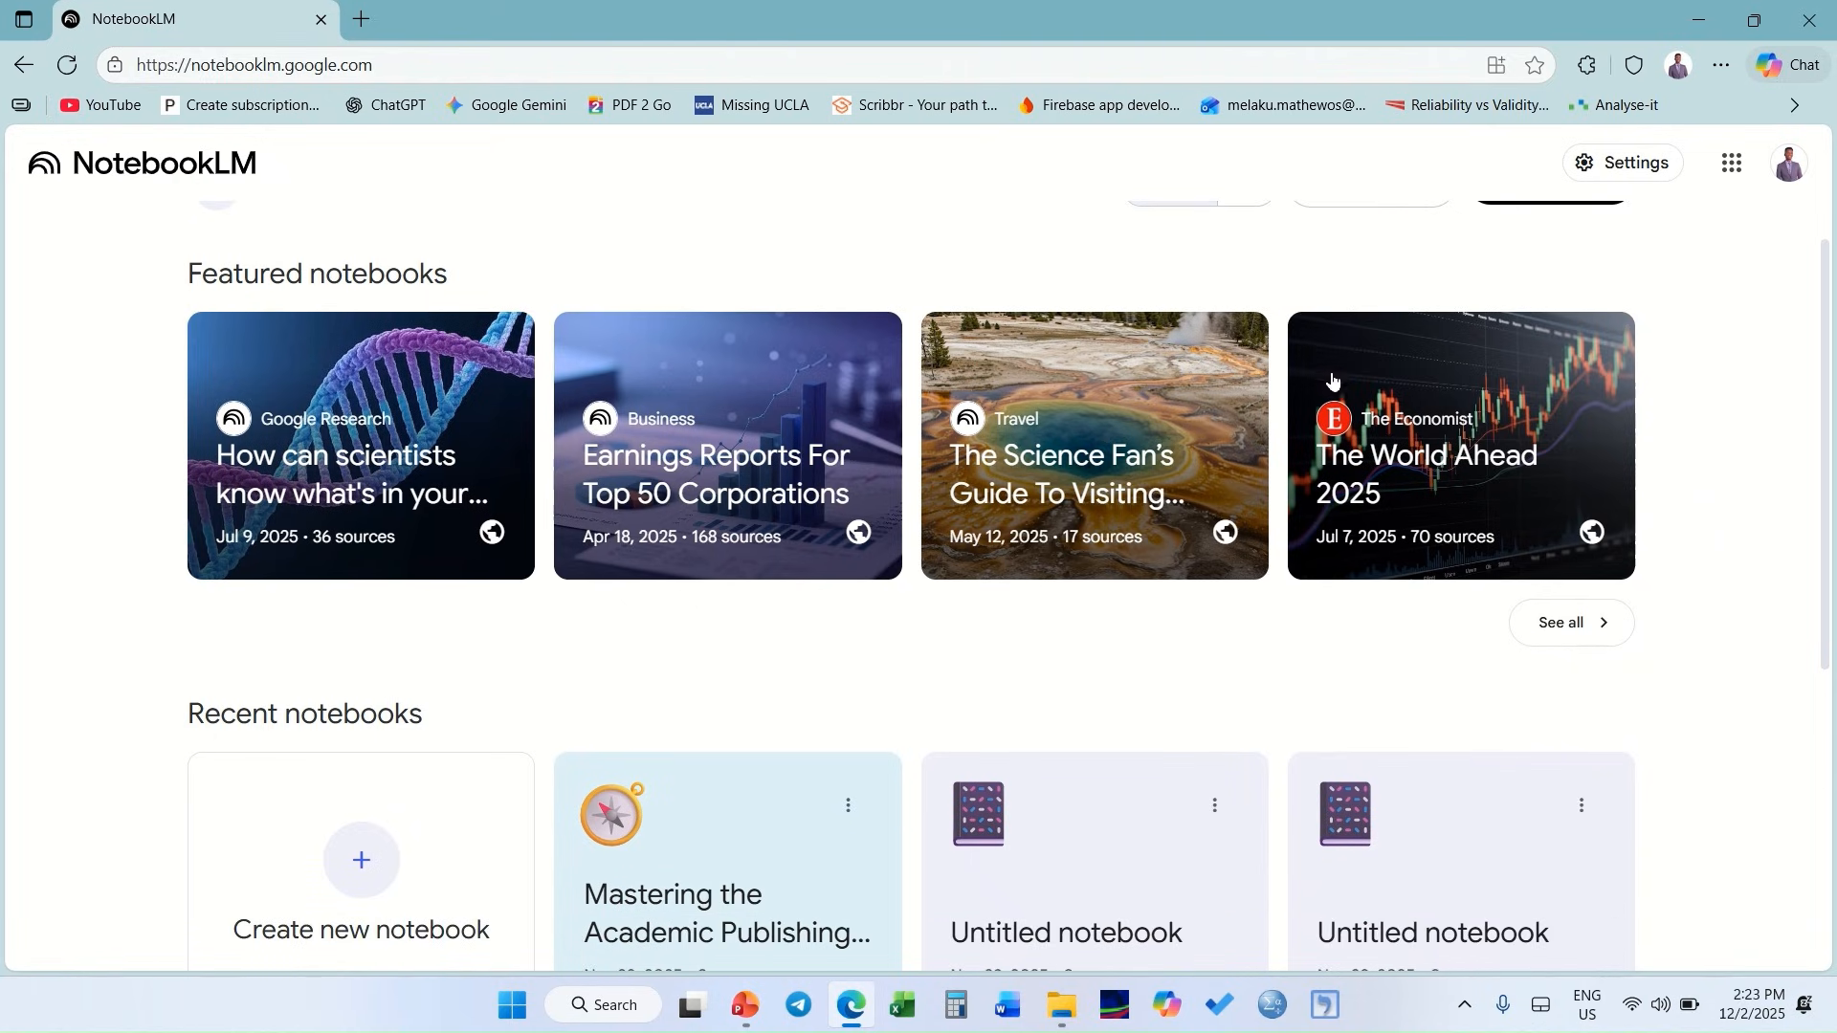
- Create a new notebook and review the supported file types and other source options for it
scroll(1387, 328, "up", 1)
left_click(1552, 251)
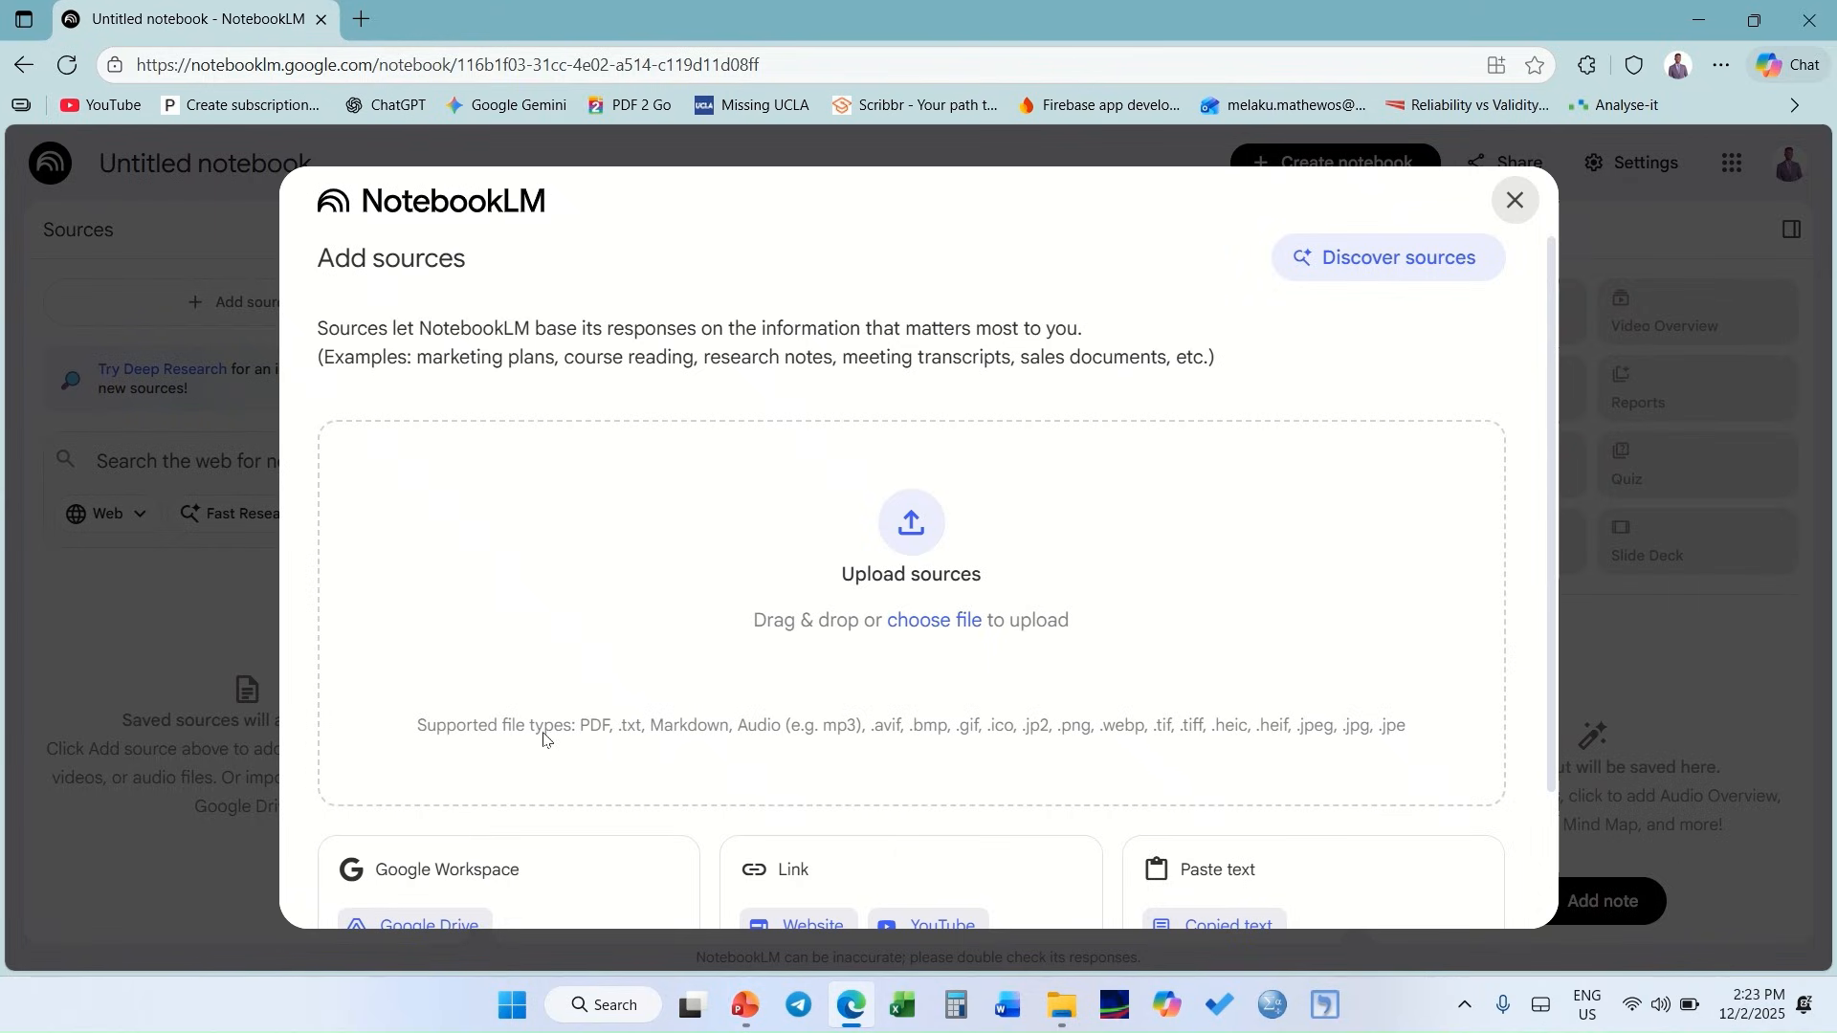
scroll(700, 753, "down", 1)
scroll(700, 753, "down", 1)
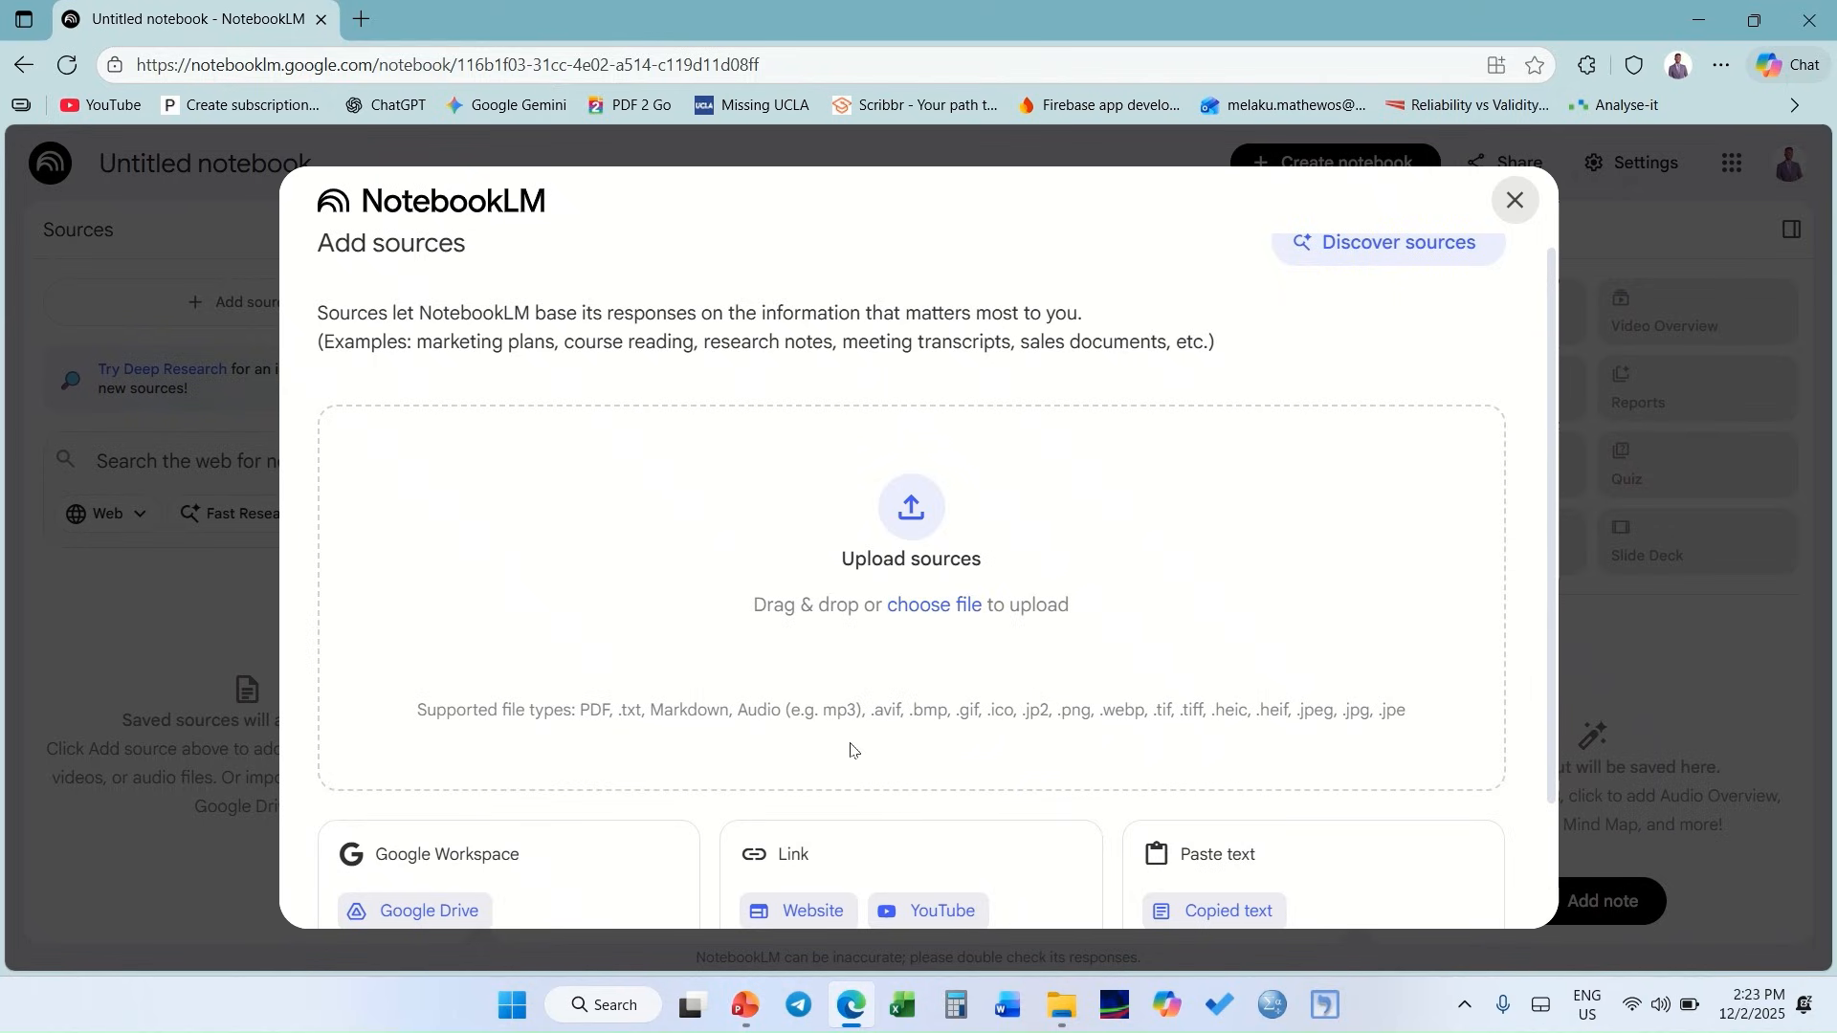
scroll(850, 750, "down", 2)
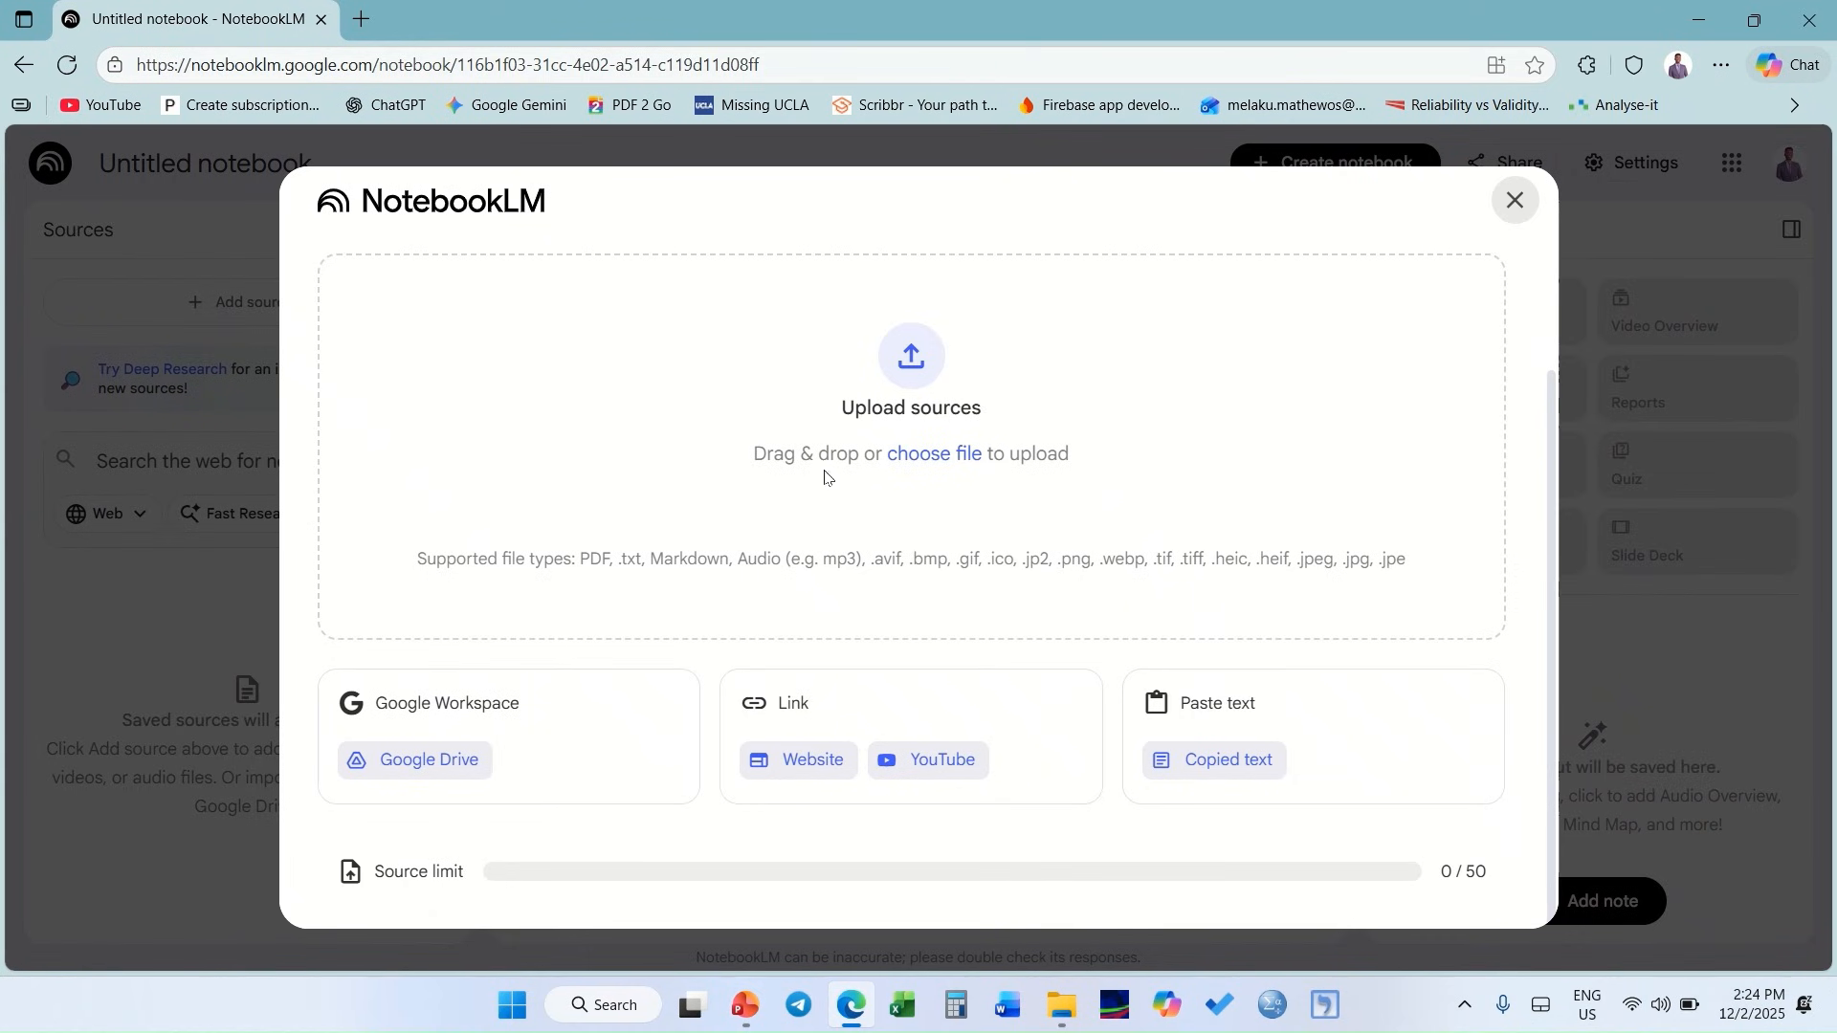
- Upload The Journal Journey PDF from the Desktop as a source for the notebook
left_click(912, 468)
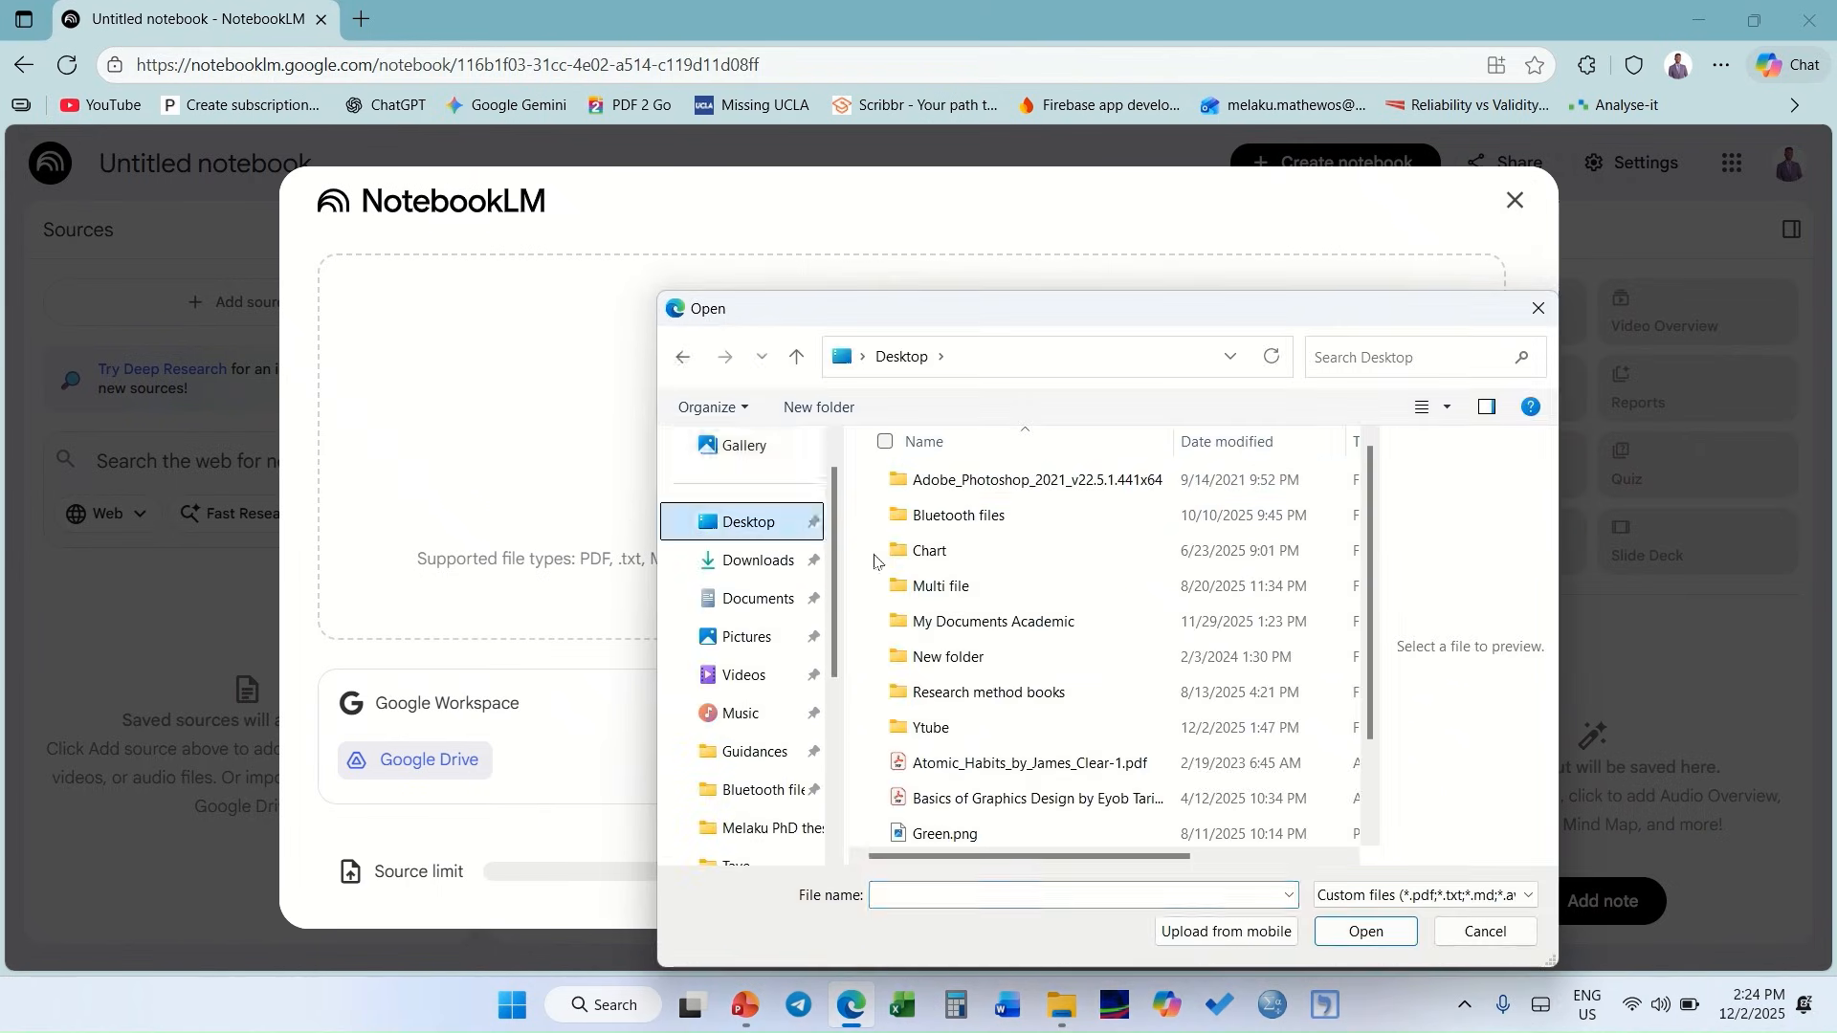
scroll(932, 708, "down", 1)
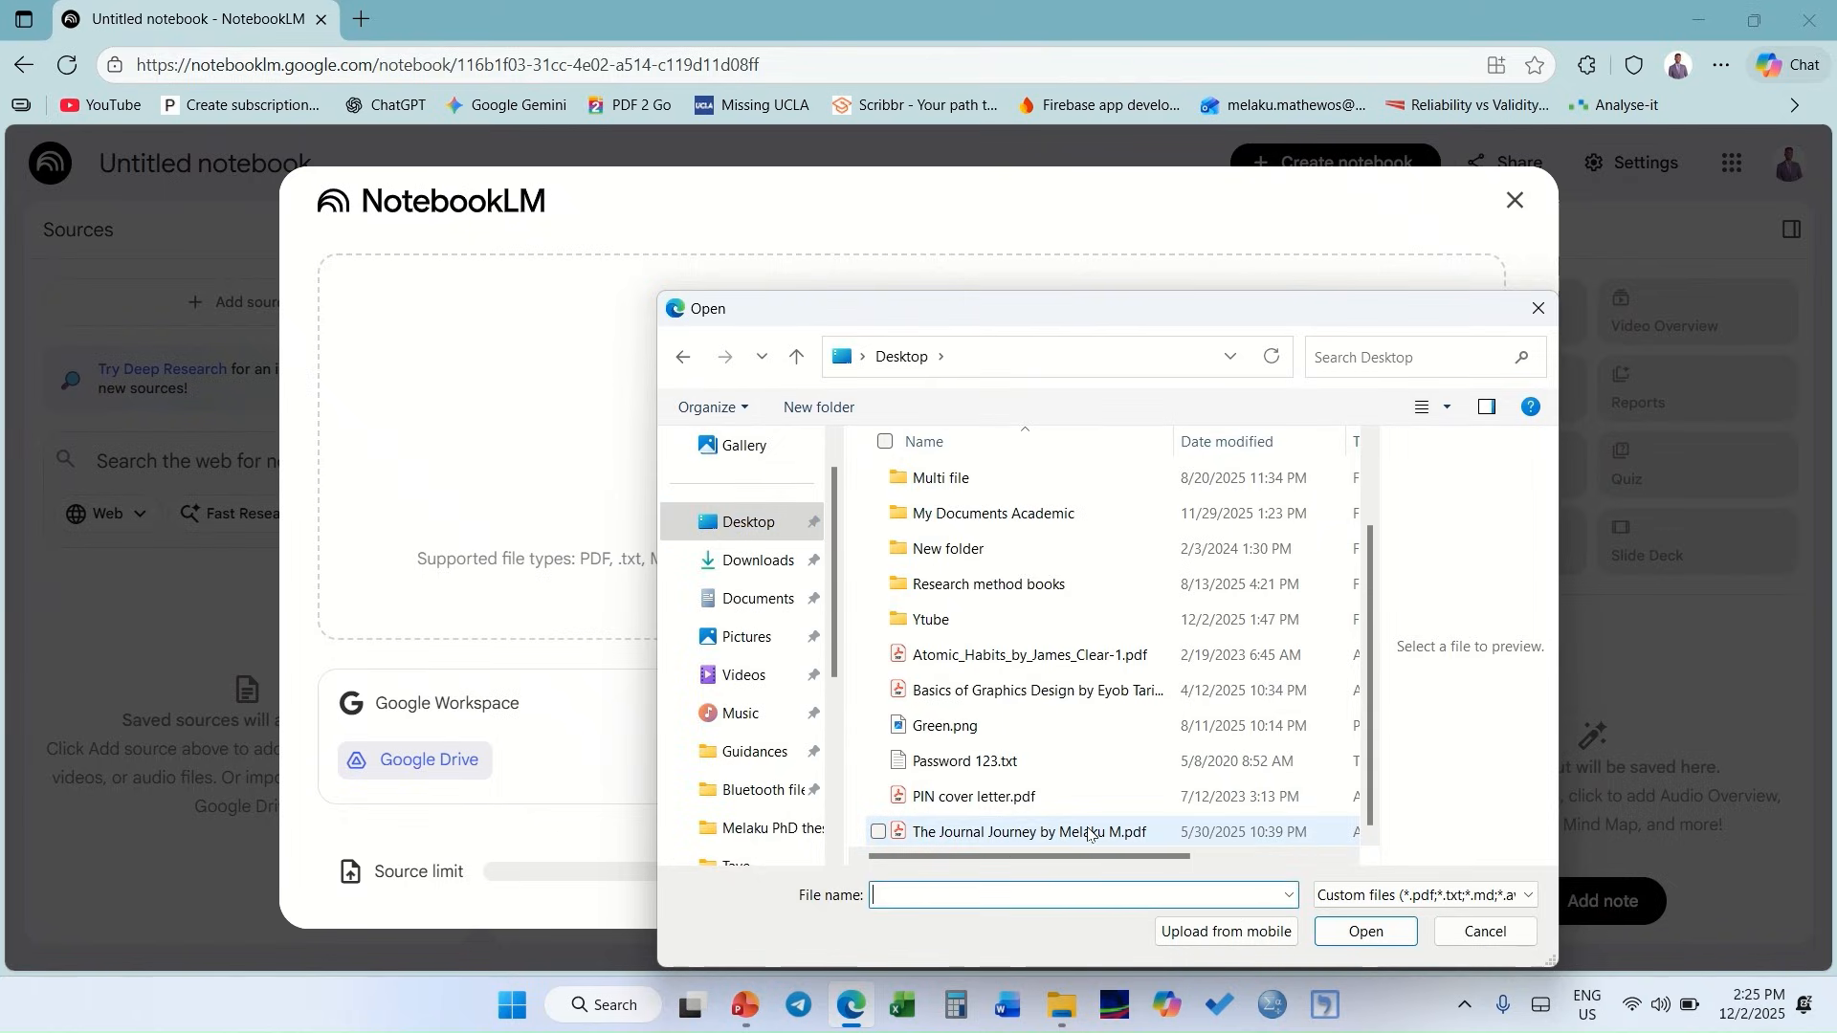
left_click(1089, 832)
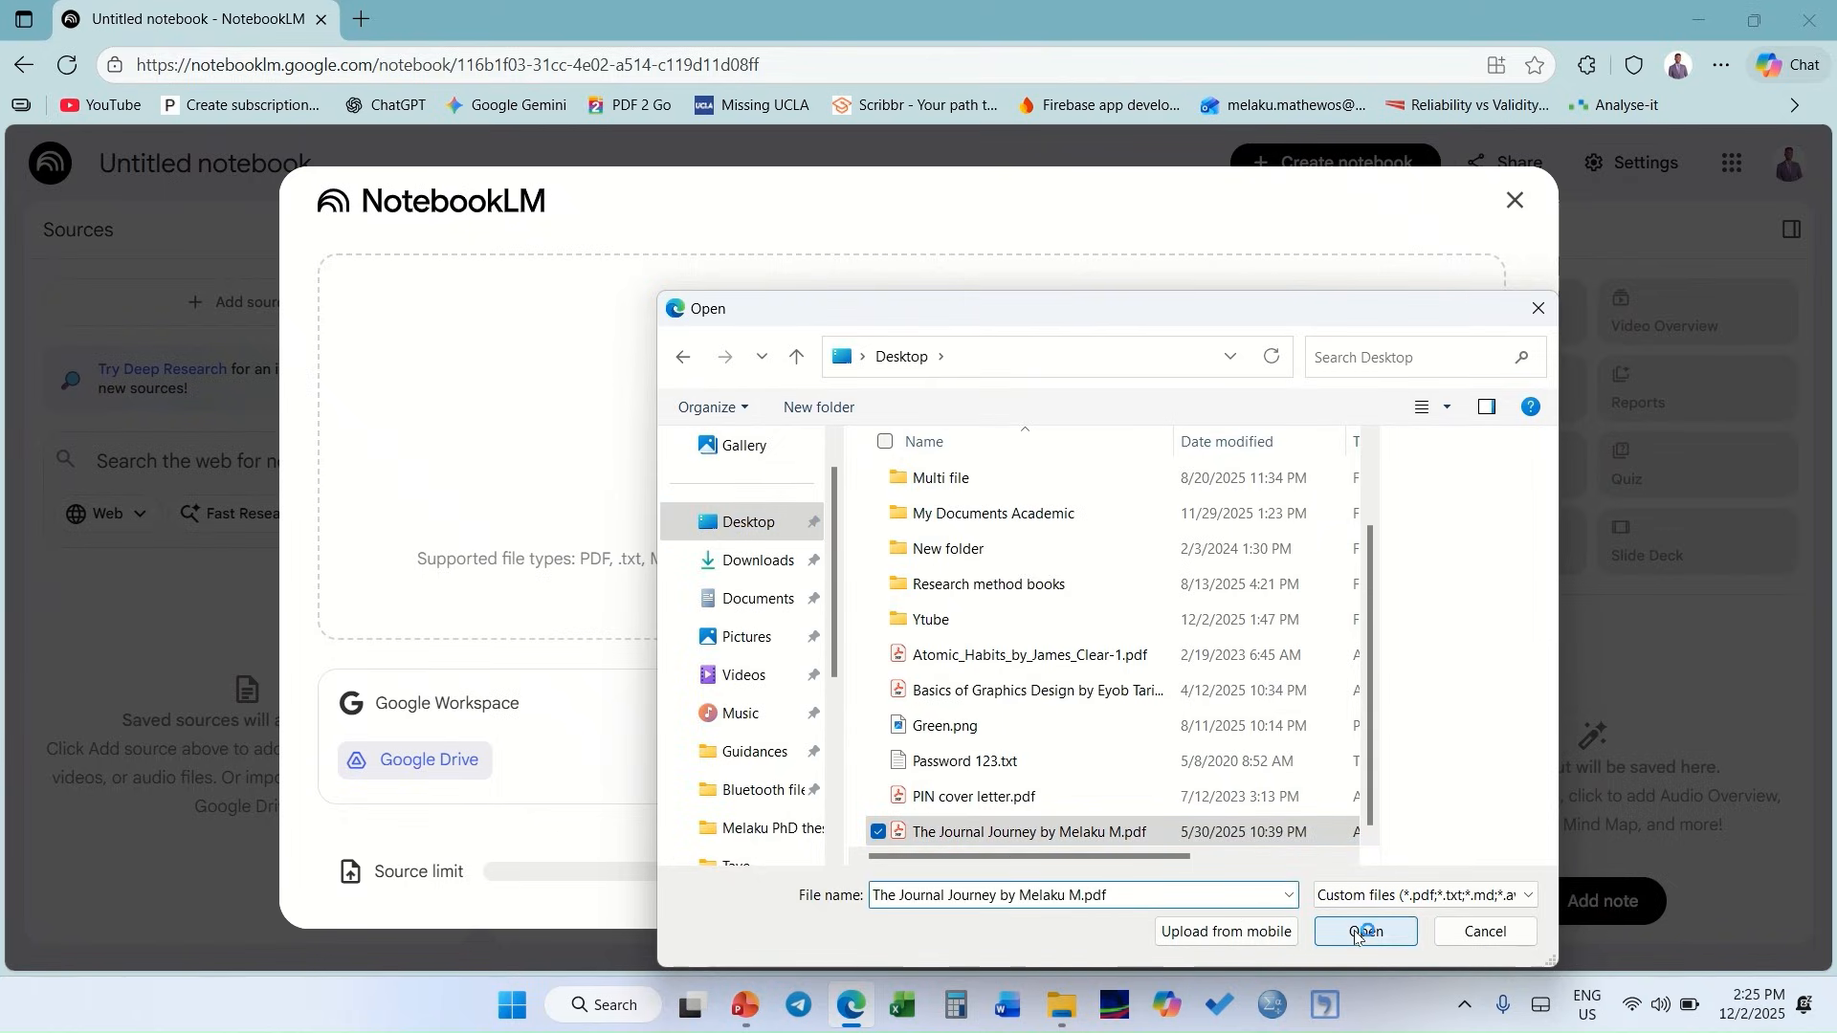
left_click(1366, 931)
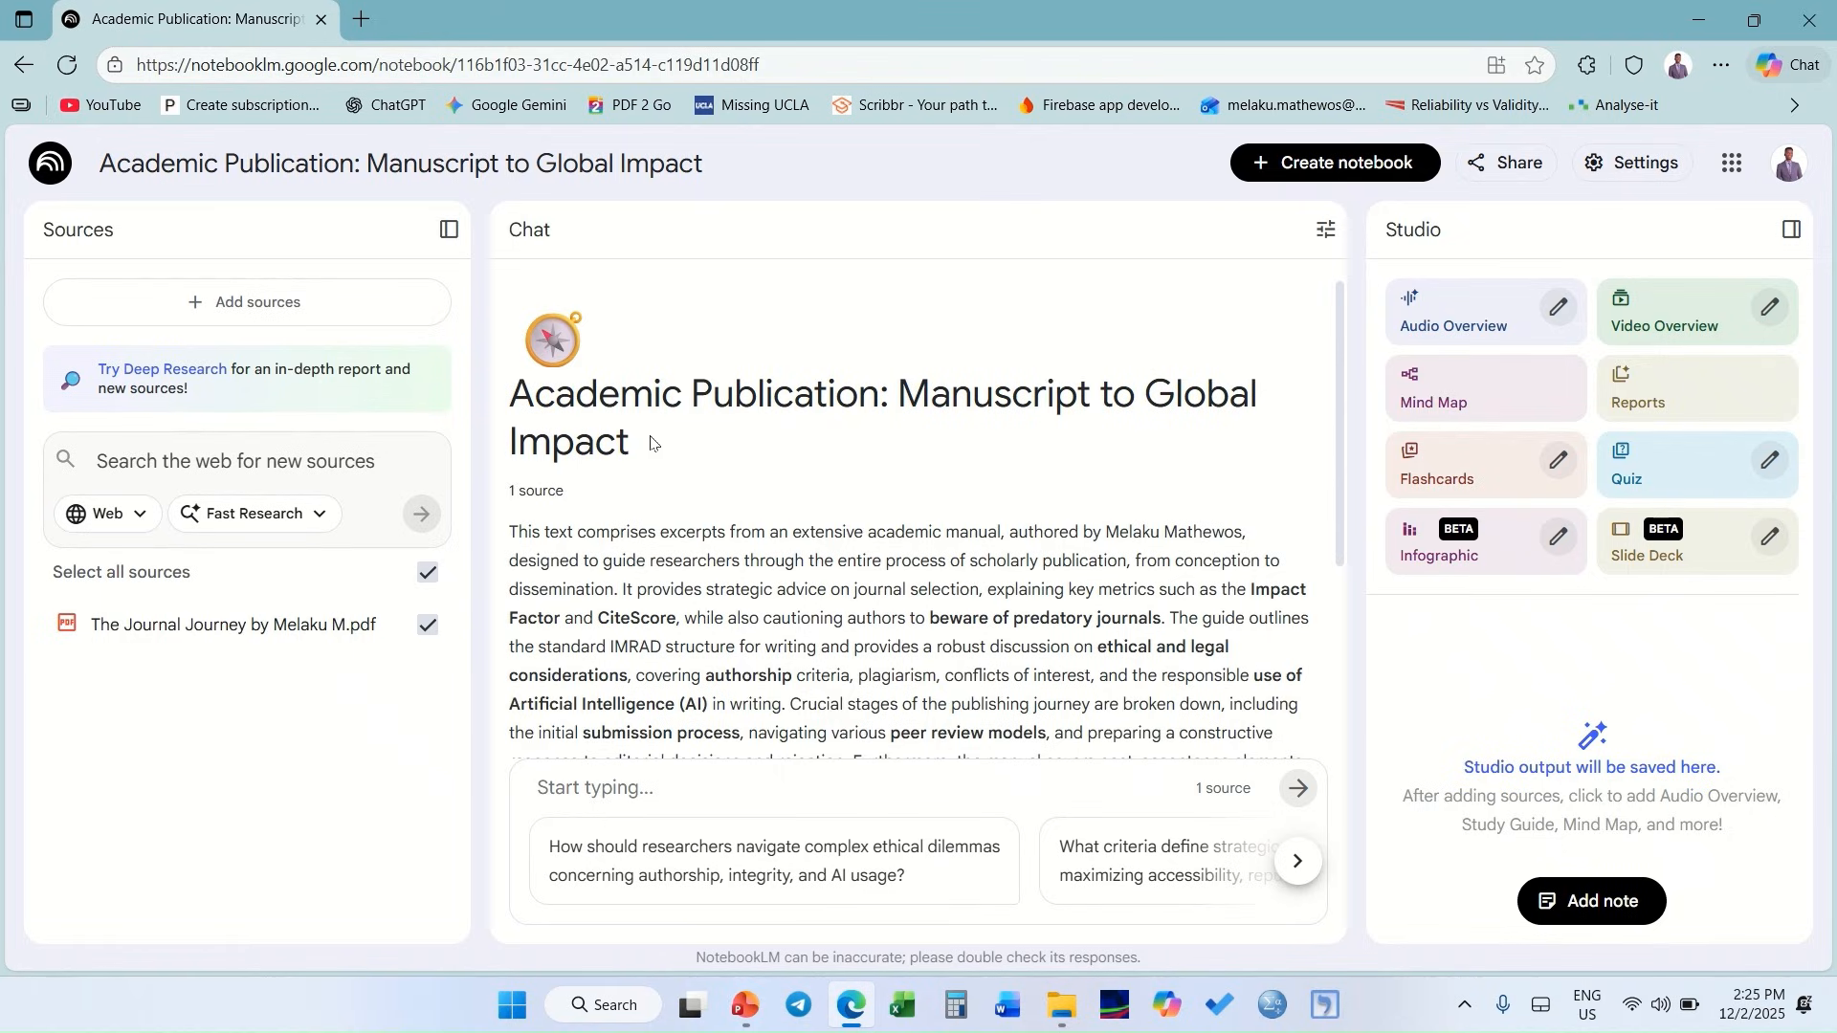
- Rename the notebook to "How to publish"
left_click(238, 163)
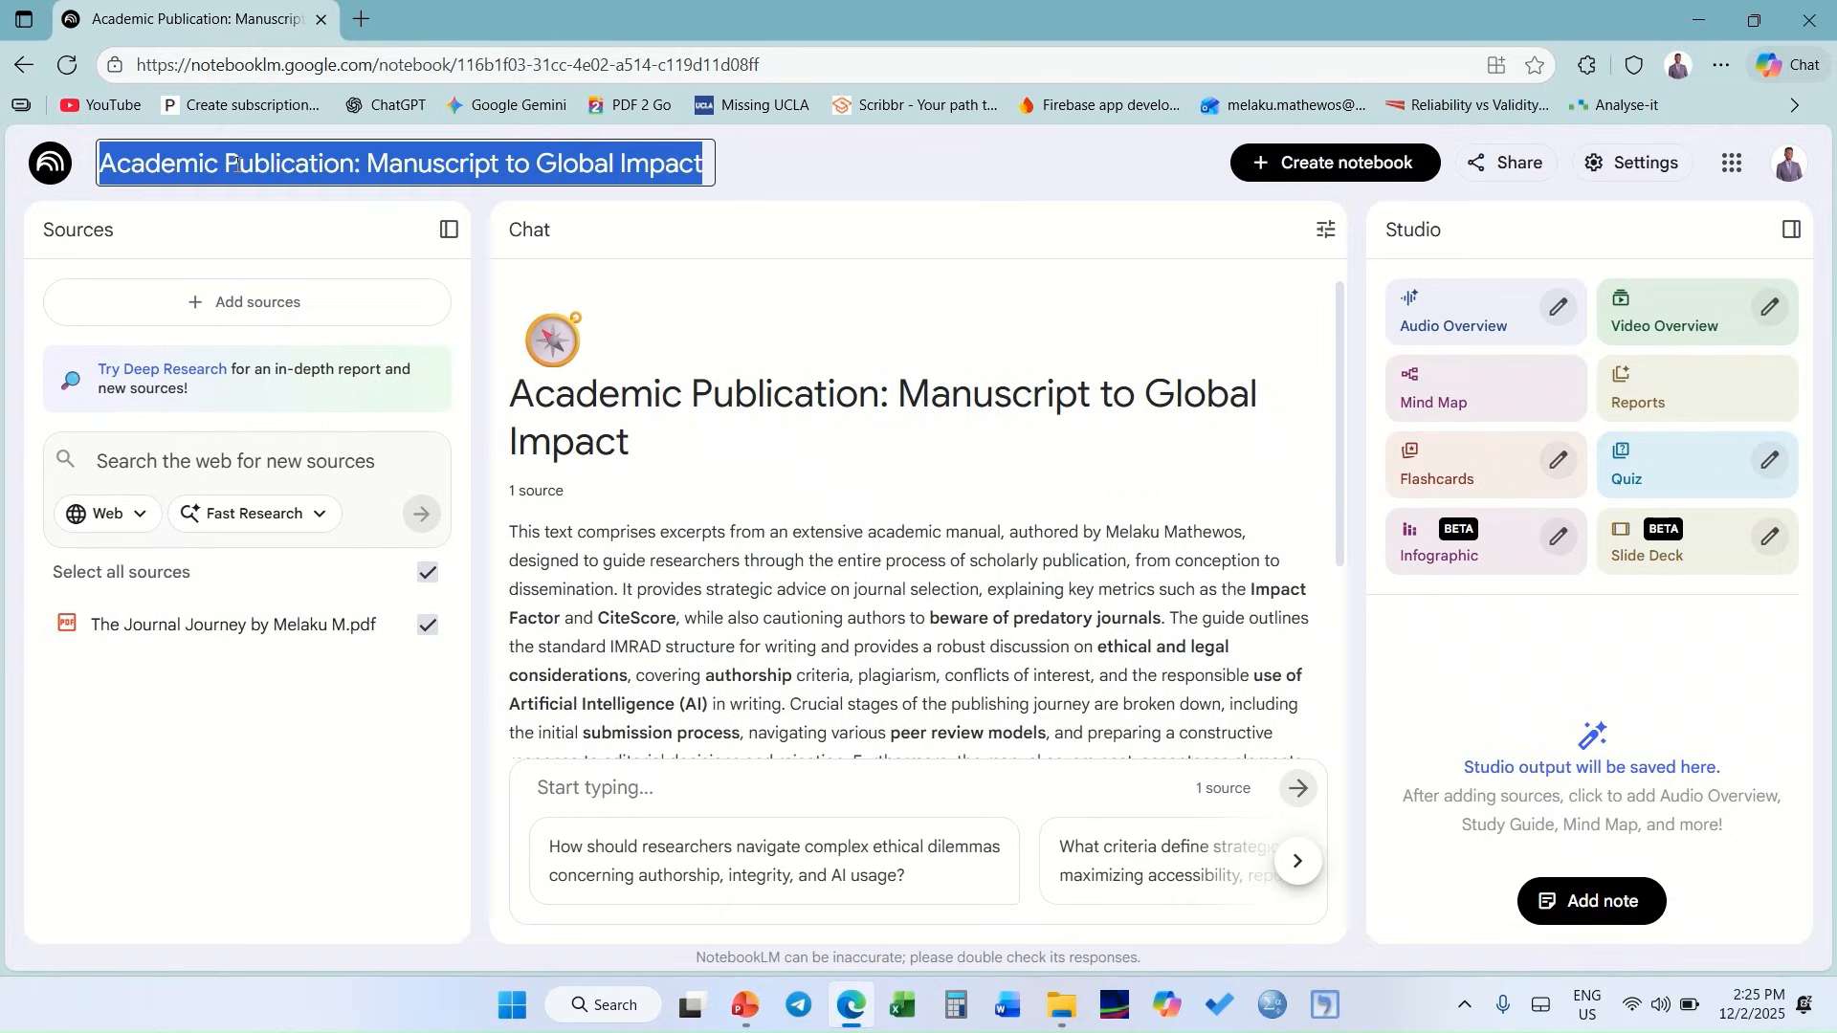
type("HOw")
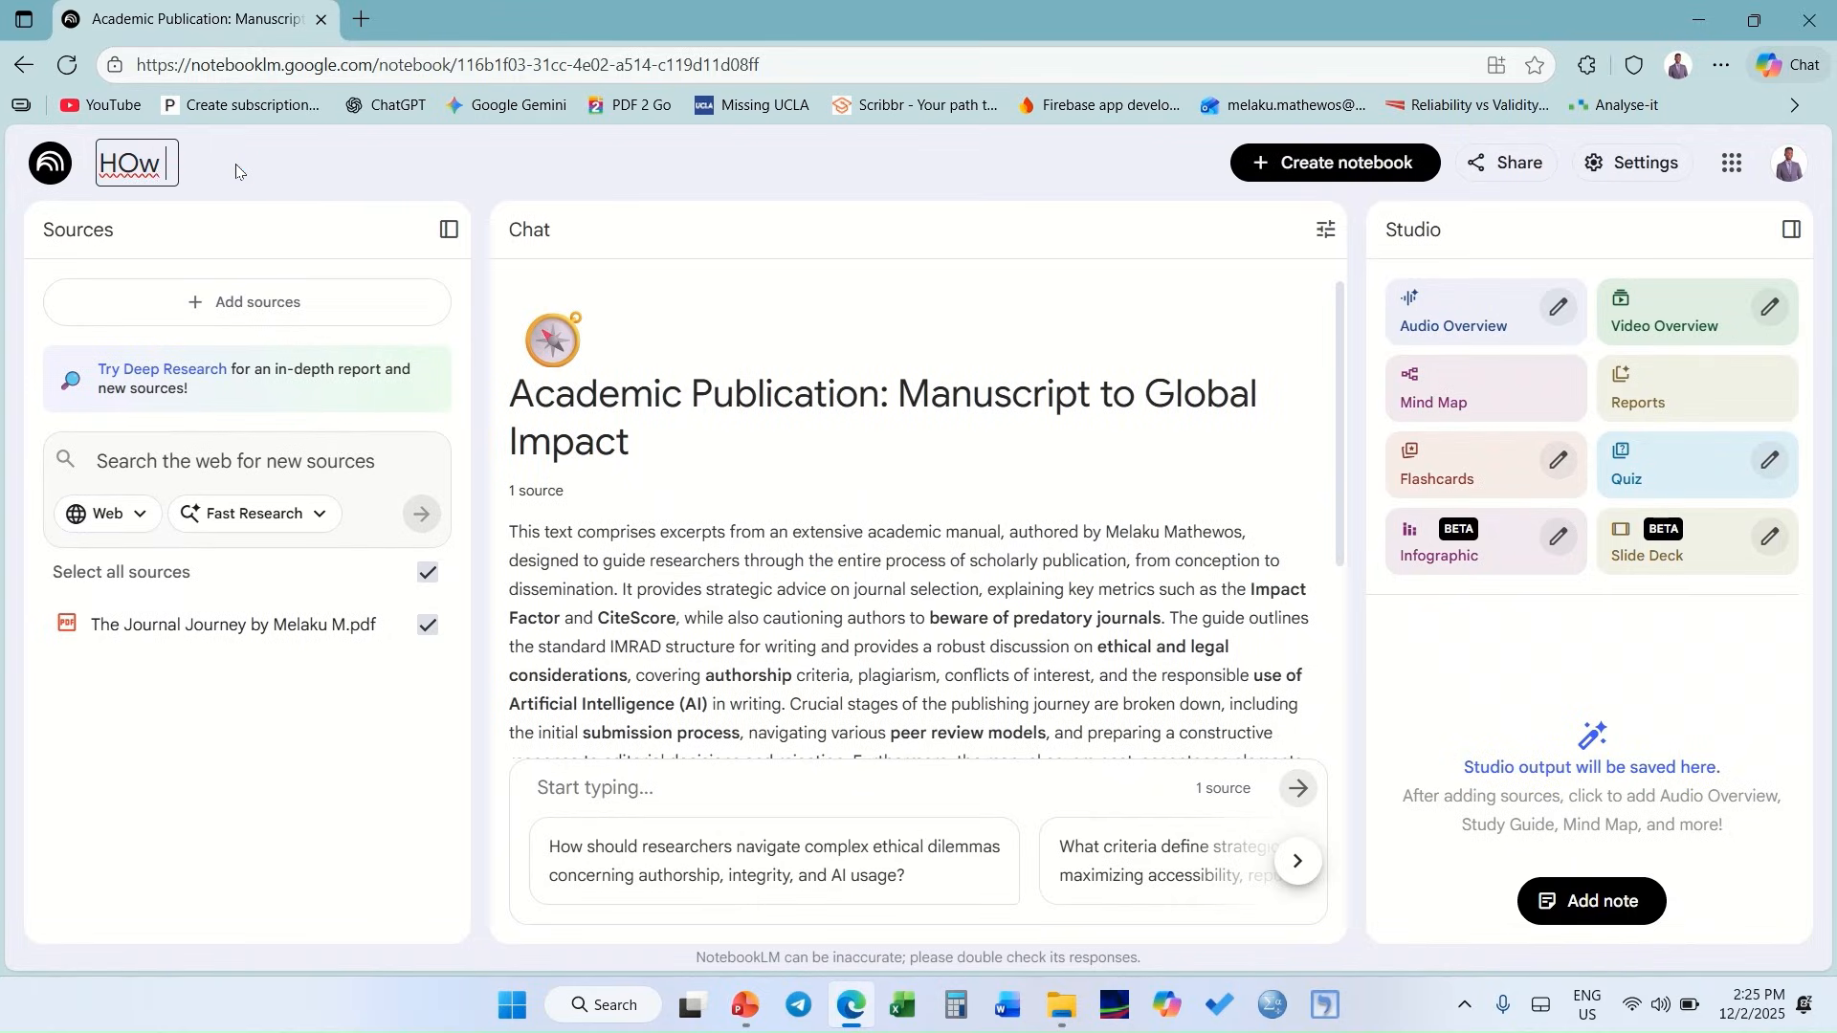
key("BackSpace")
key("BackSpace")
type("ow to publish")
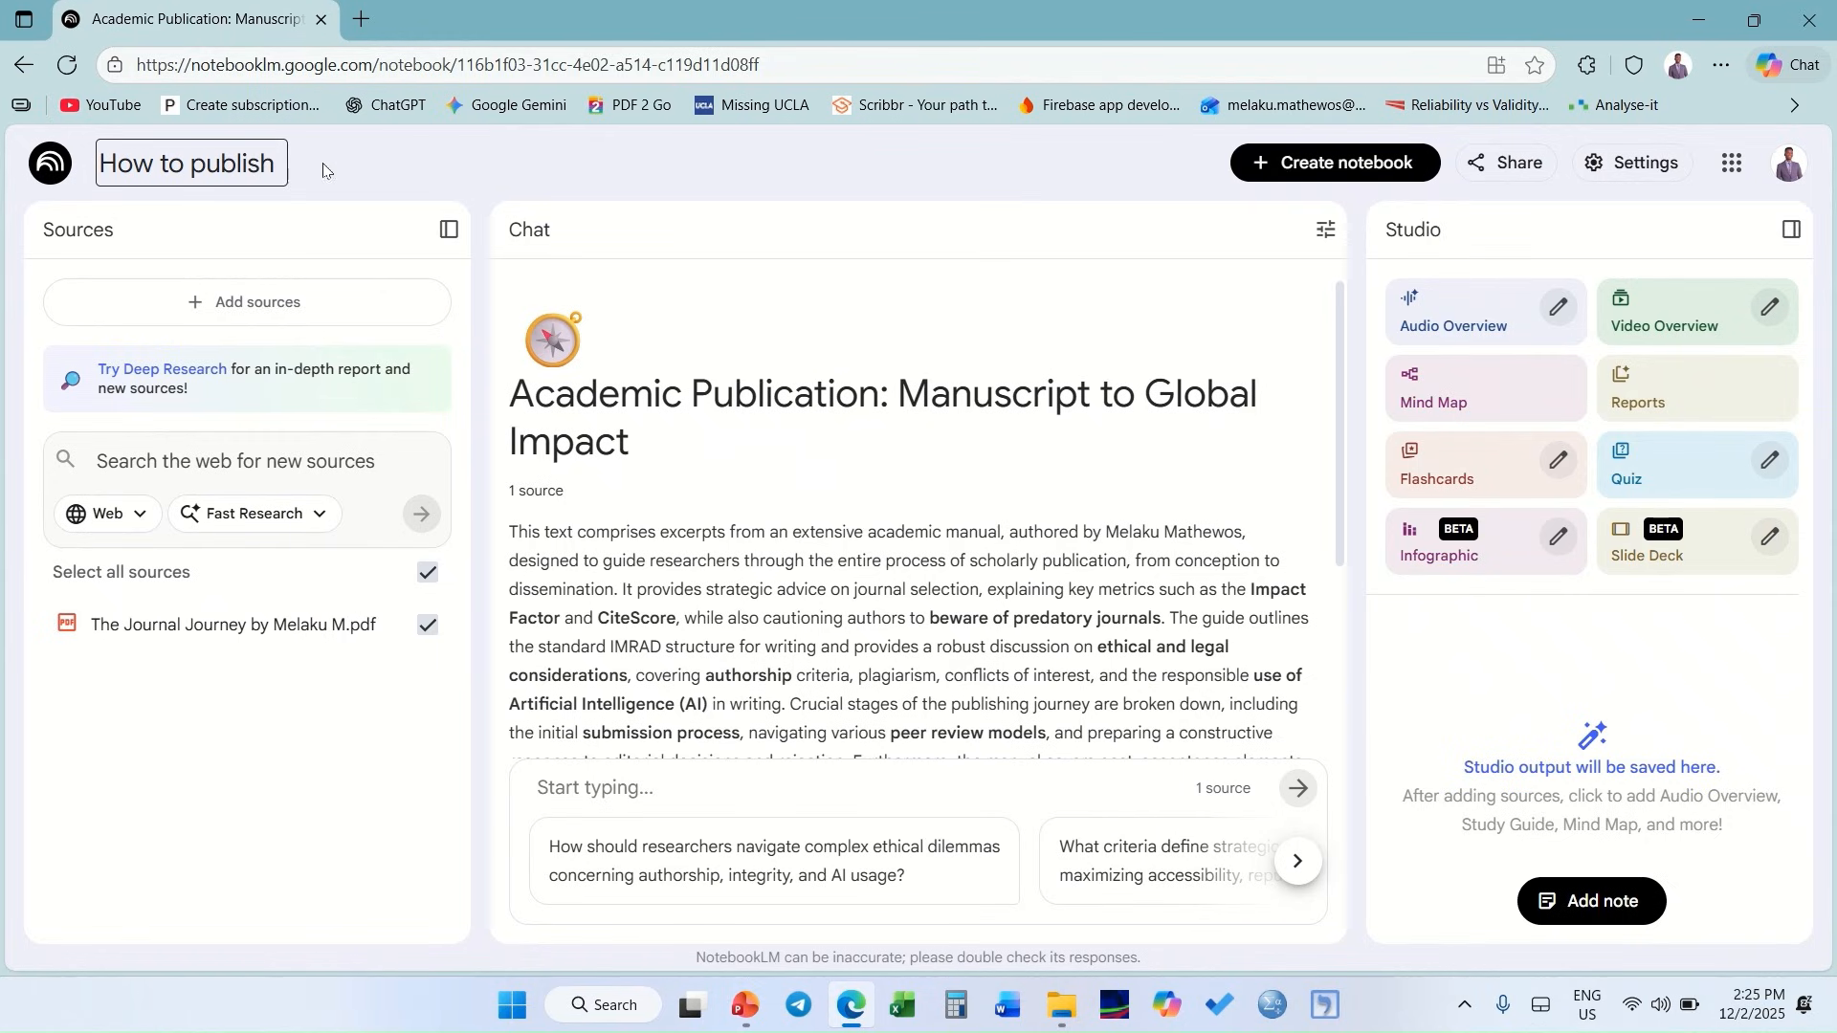
left_click(626, 177)
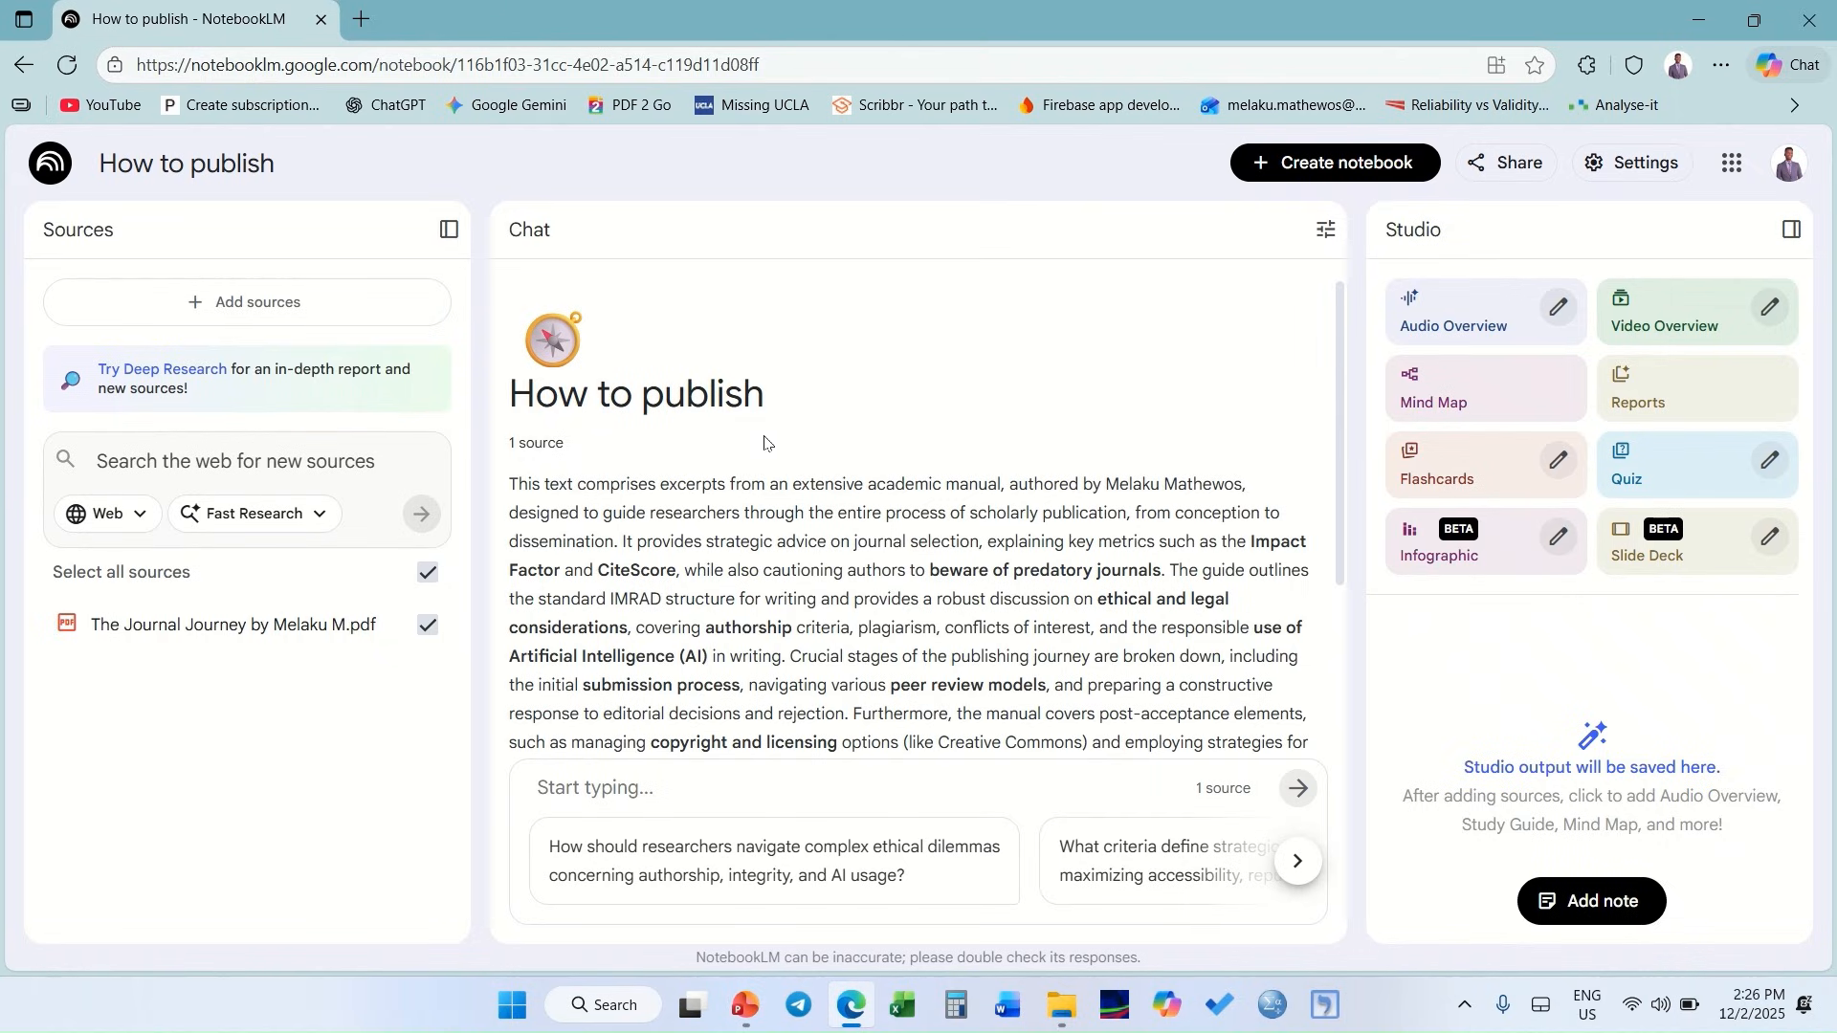
- Review the options for adding more sources and for searching the web for new ones, without adding any
left_click(276, 308)
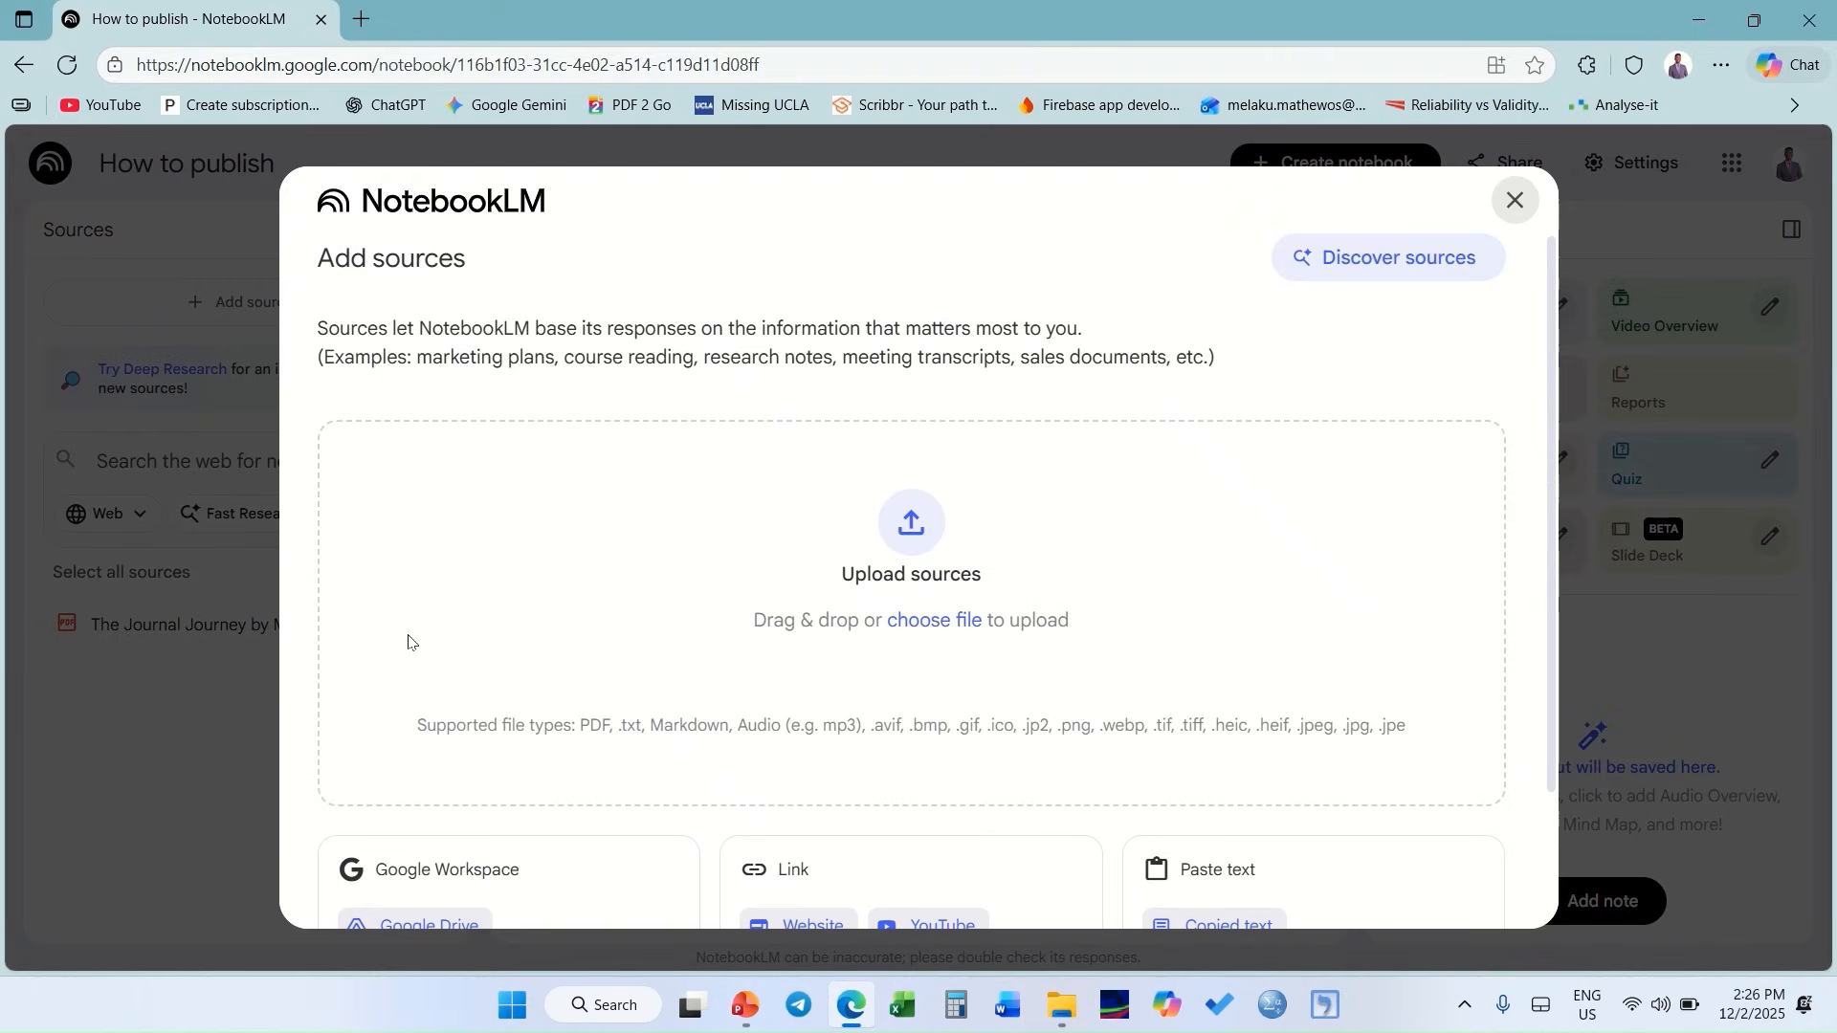
scroll(1287, 453, "down", 2)
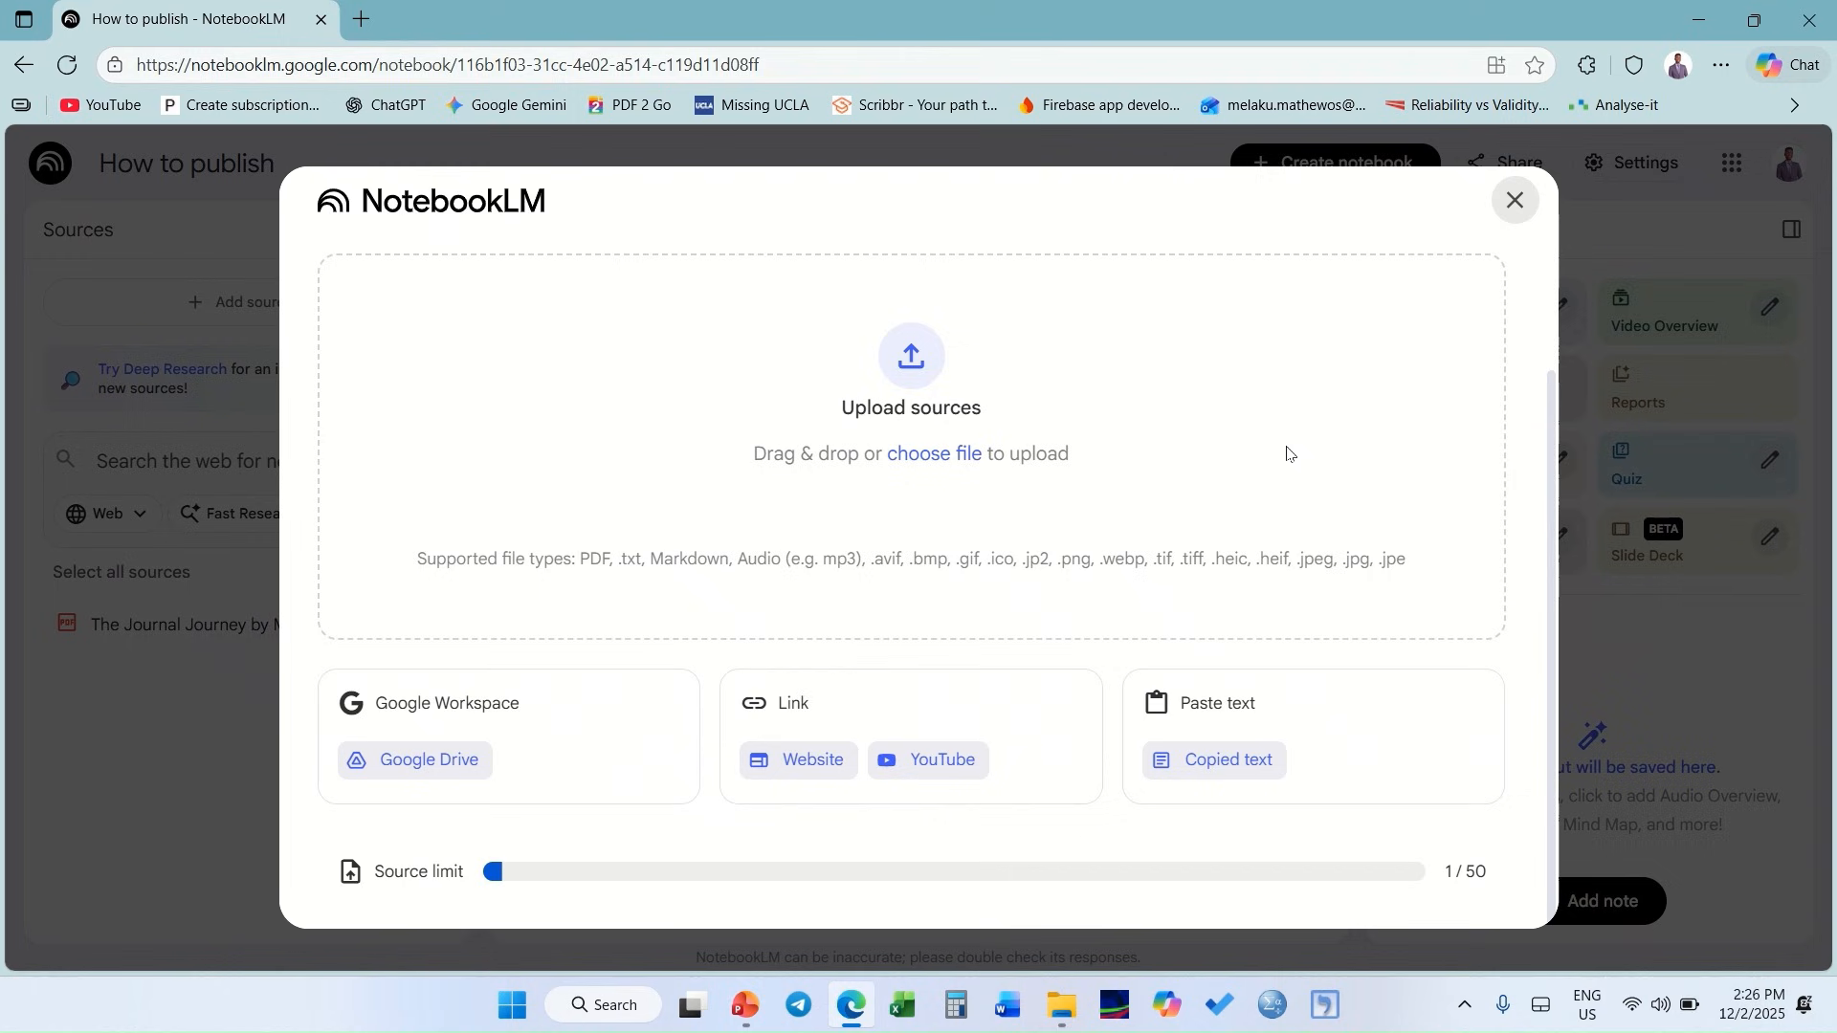
left_click(1515, 200)
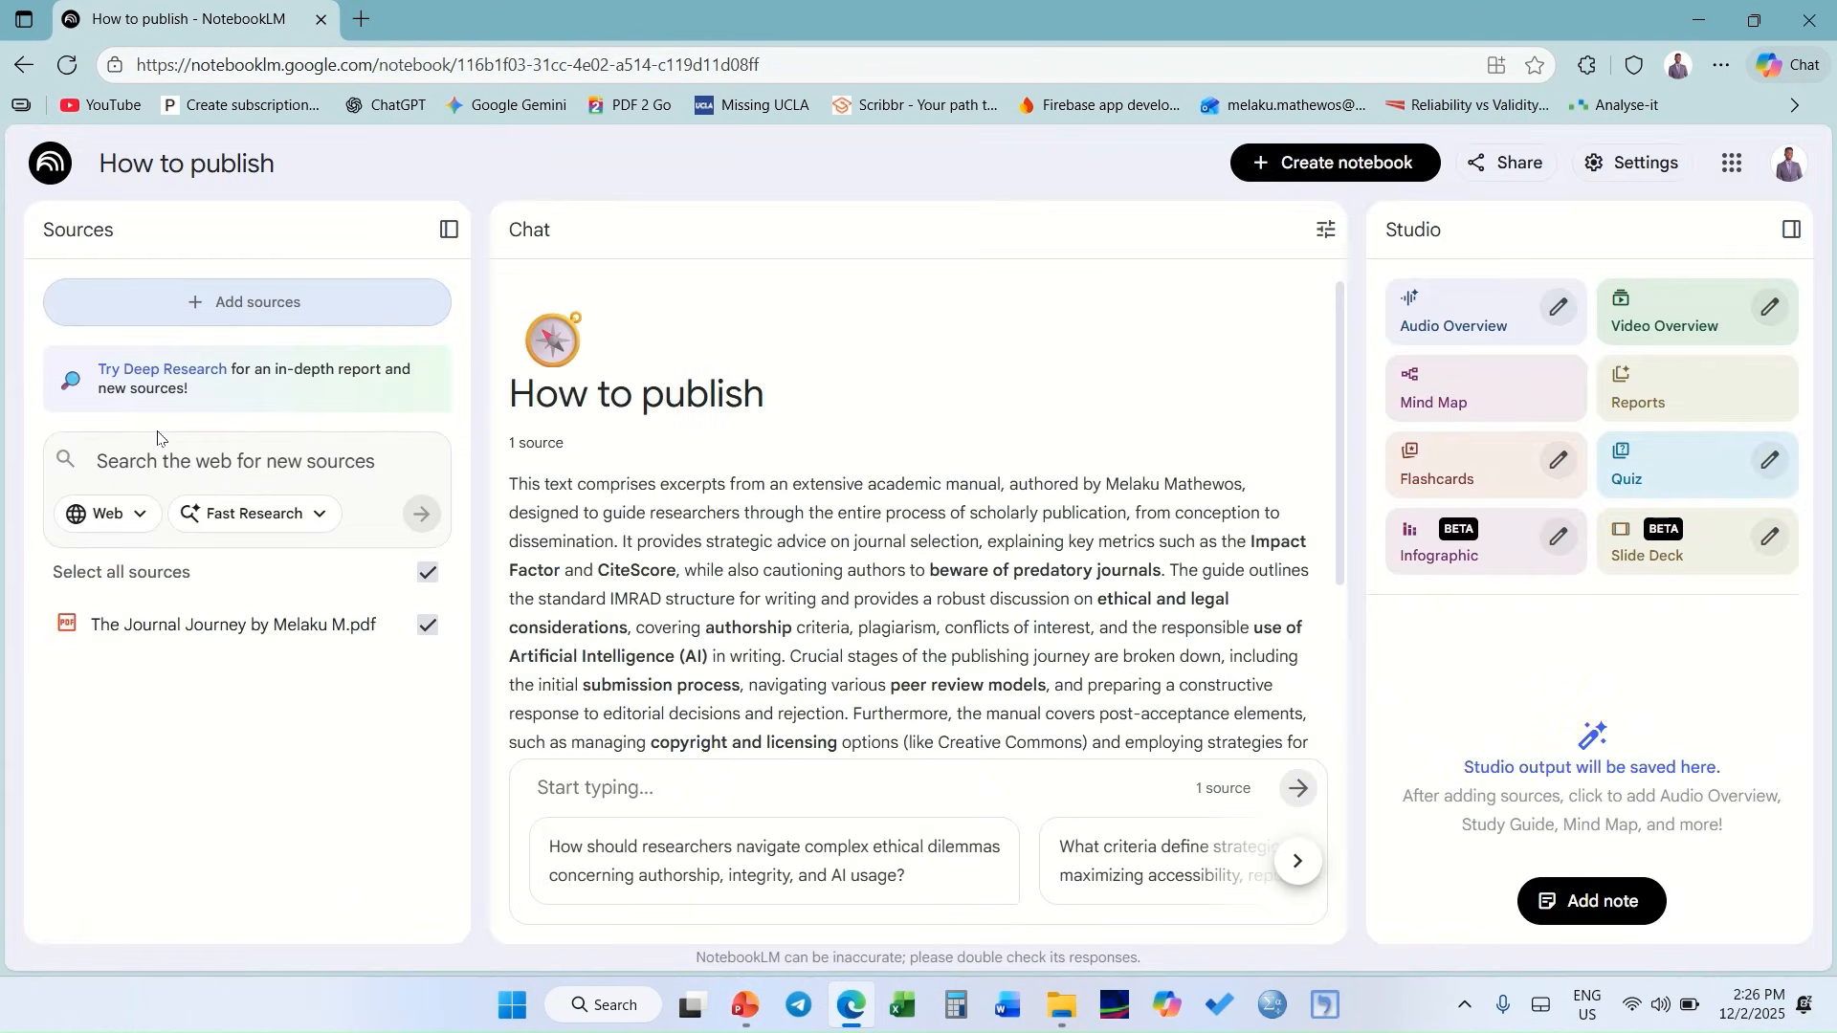
left_click(132, 455)
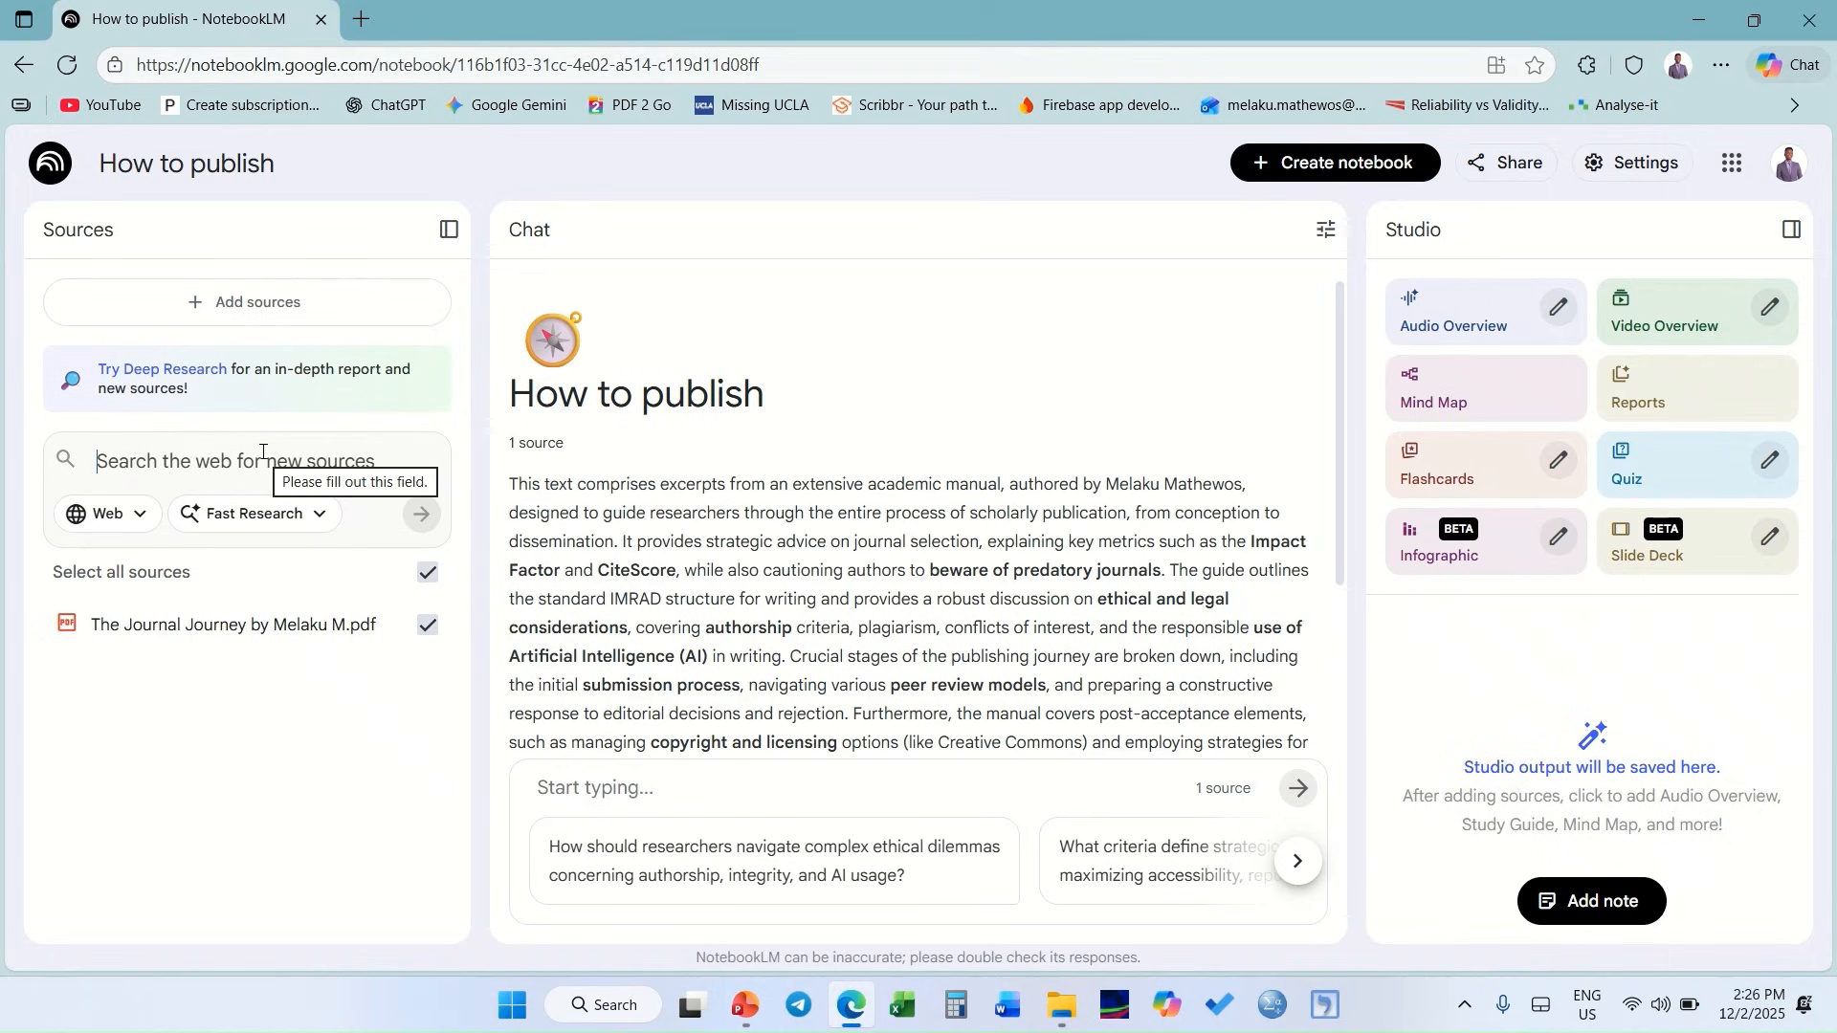
left_click(140, 523)
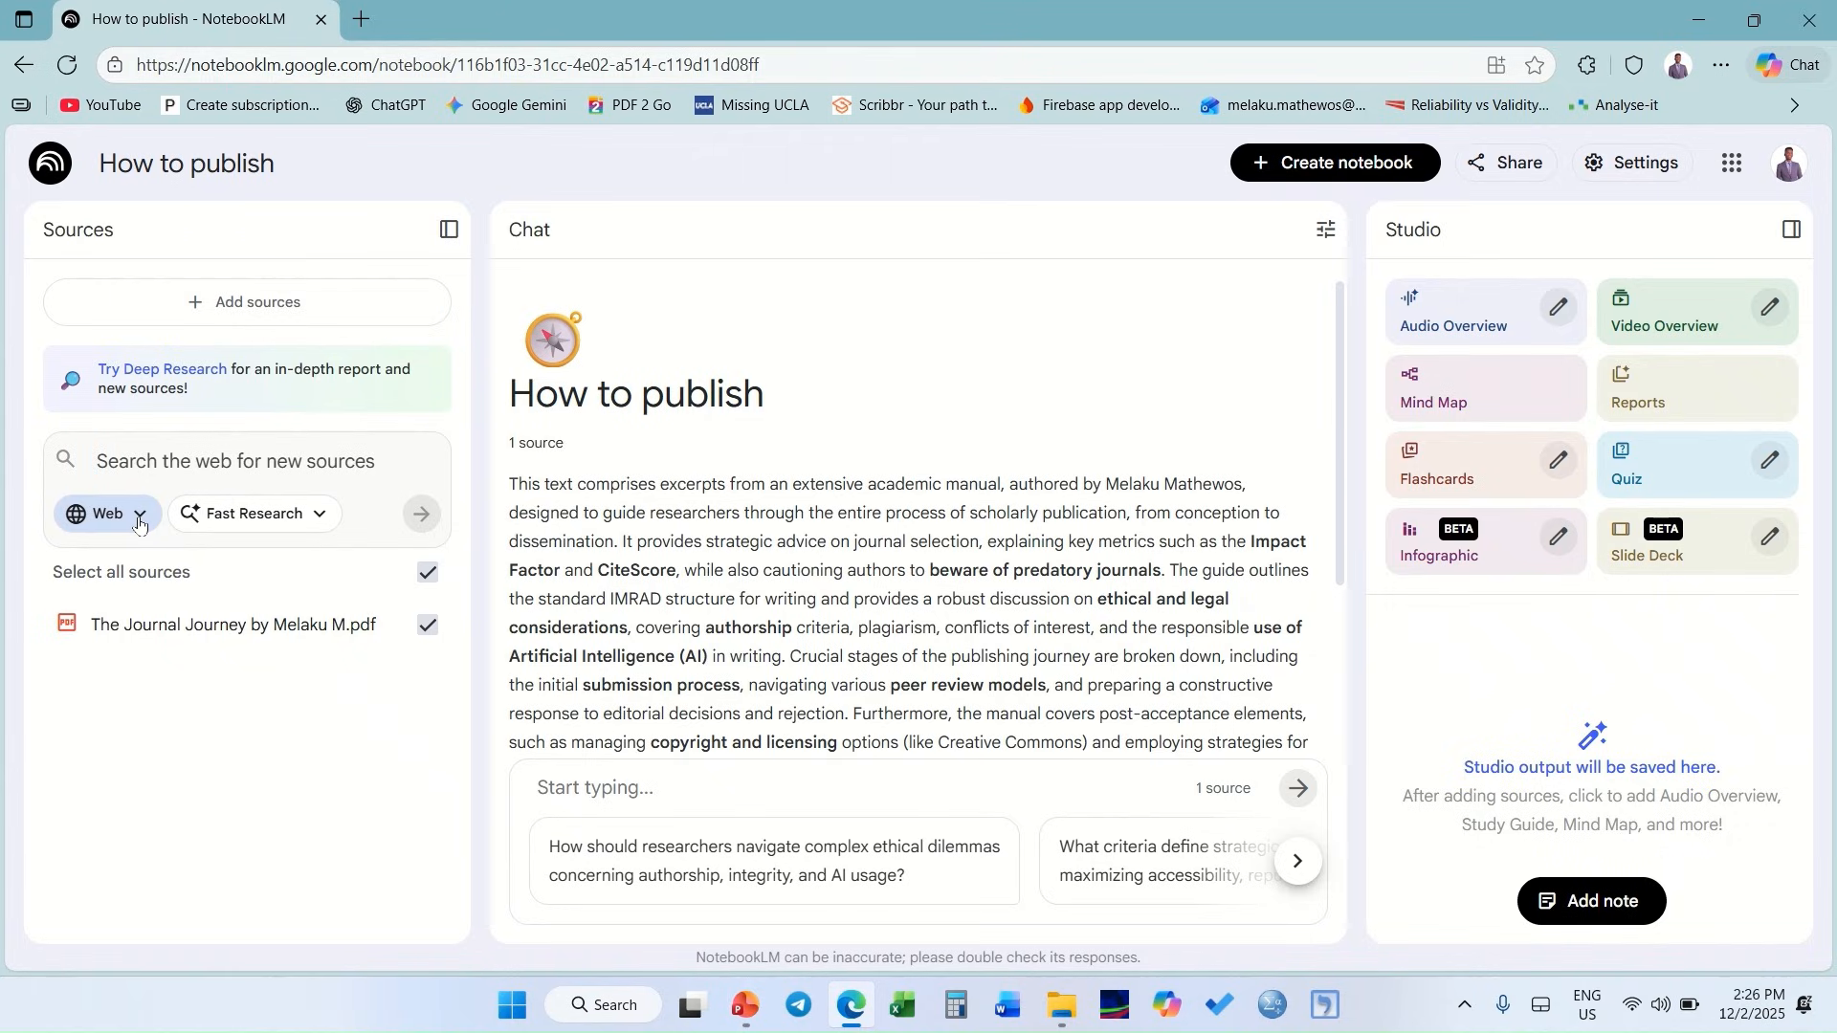
left_click(99, 713)
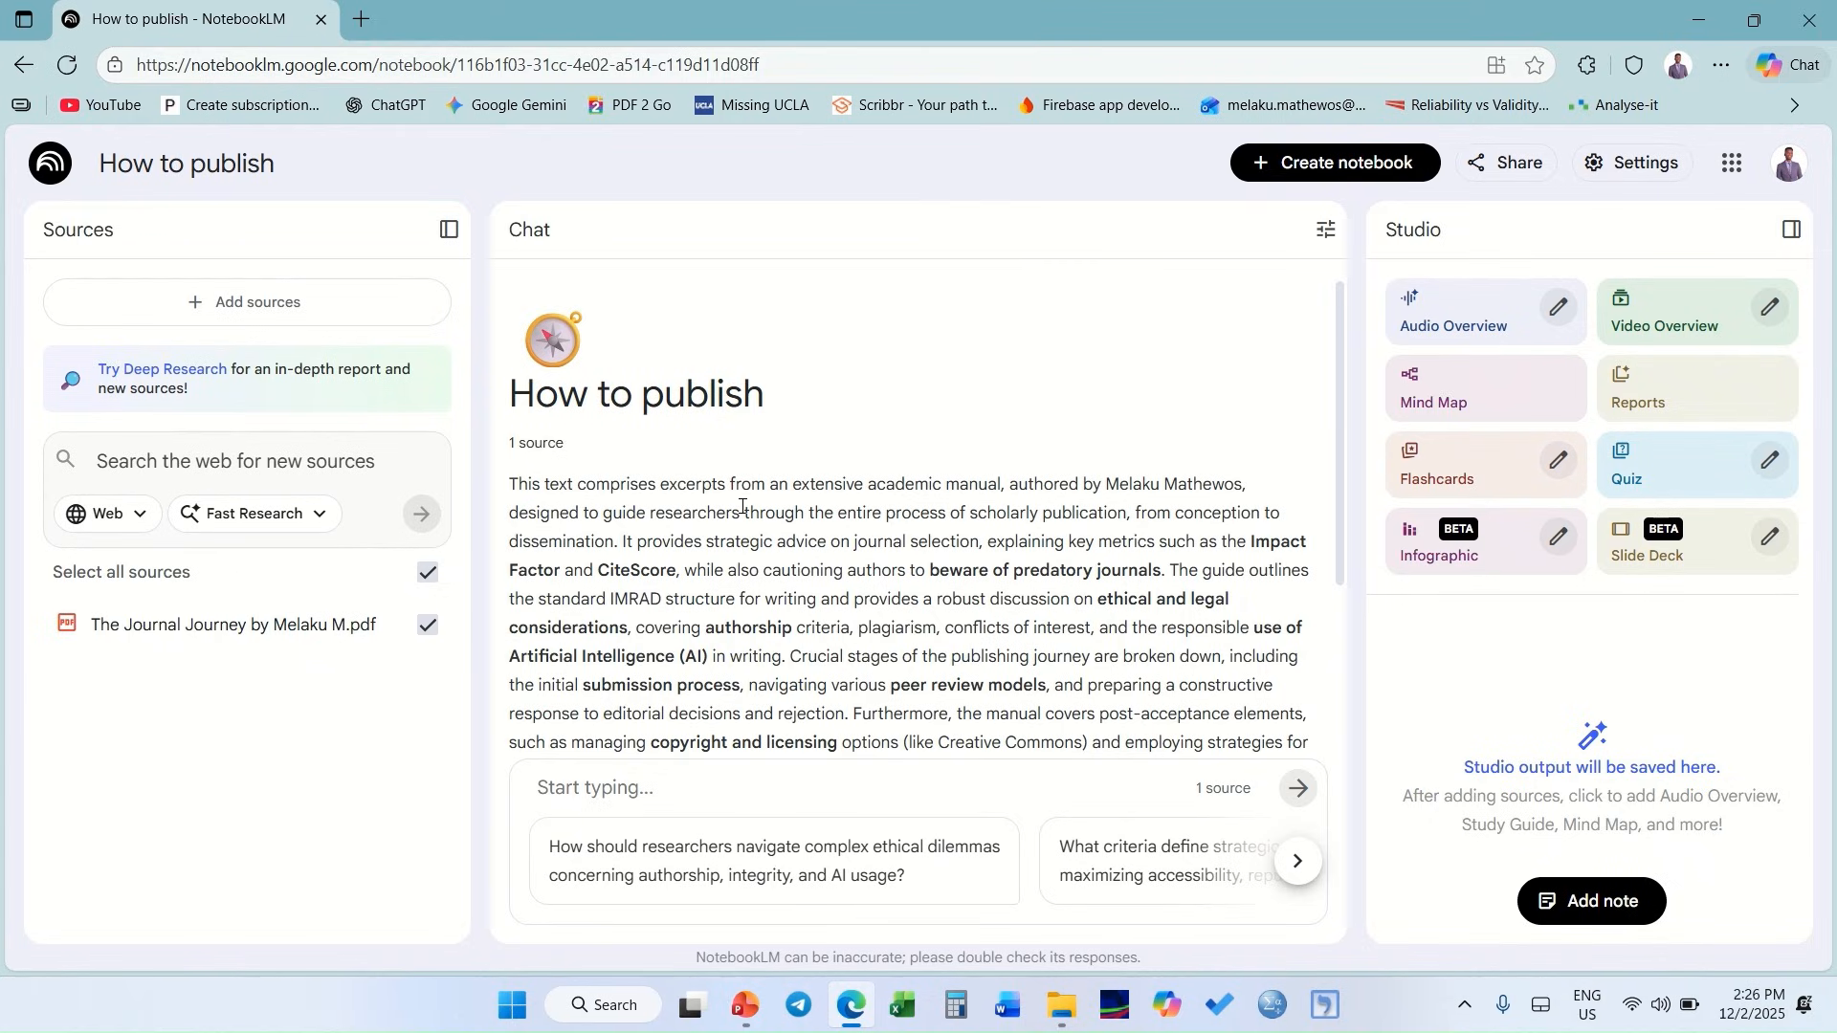
- Save the notebook's chat summary as a note and convert that note to a source
scroll(741, 507, "down", 1)
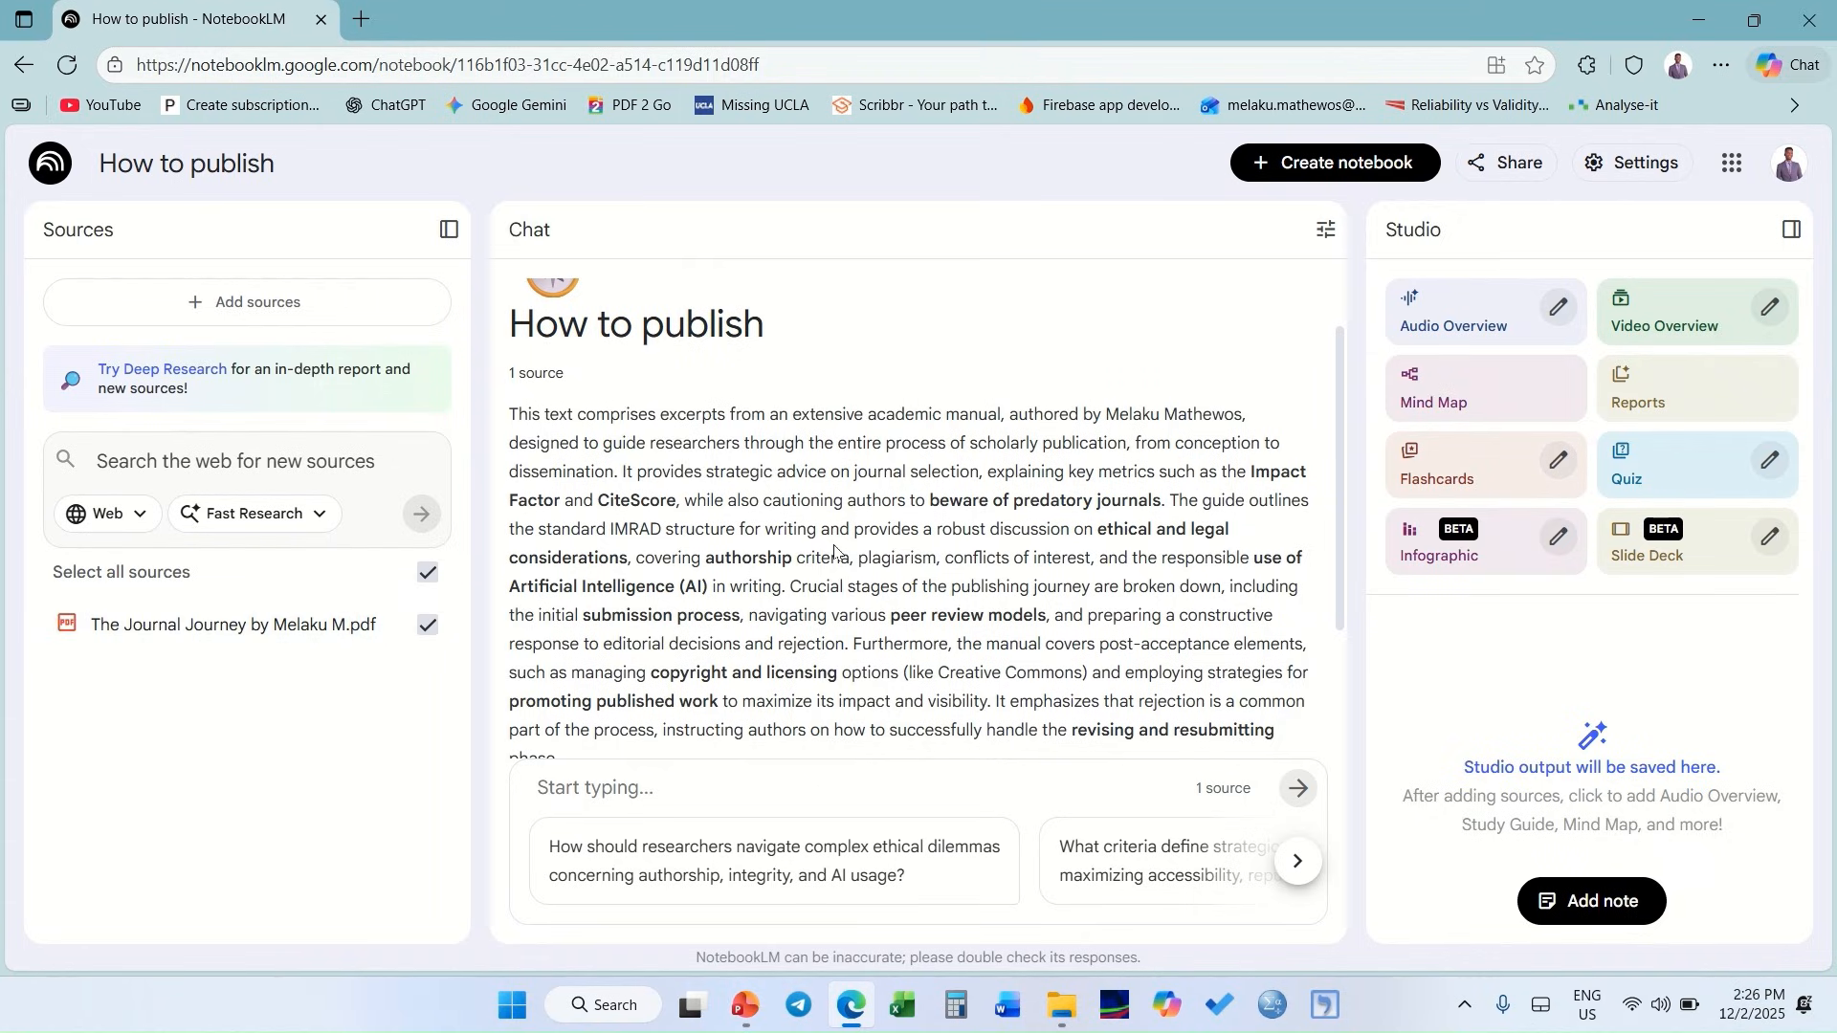
scroll(834, 552, "down", 2)
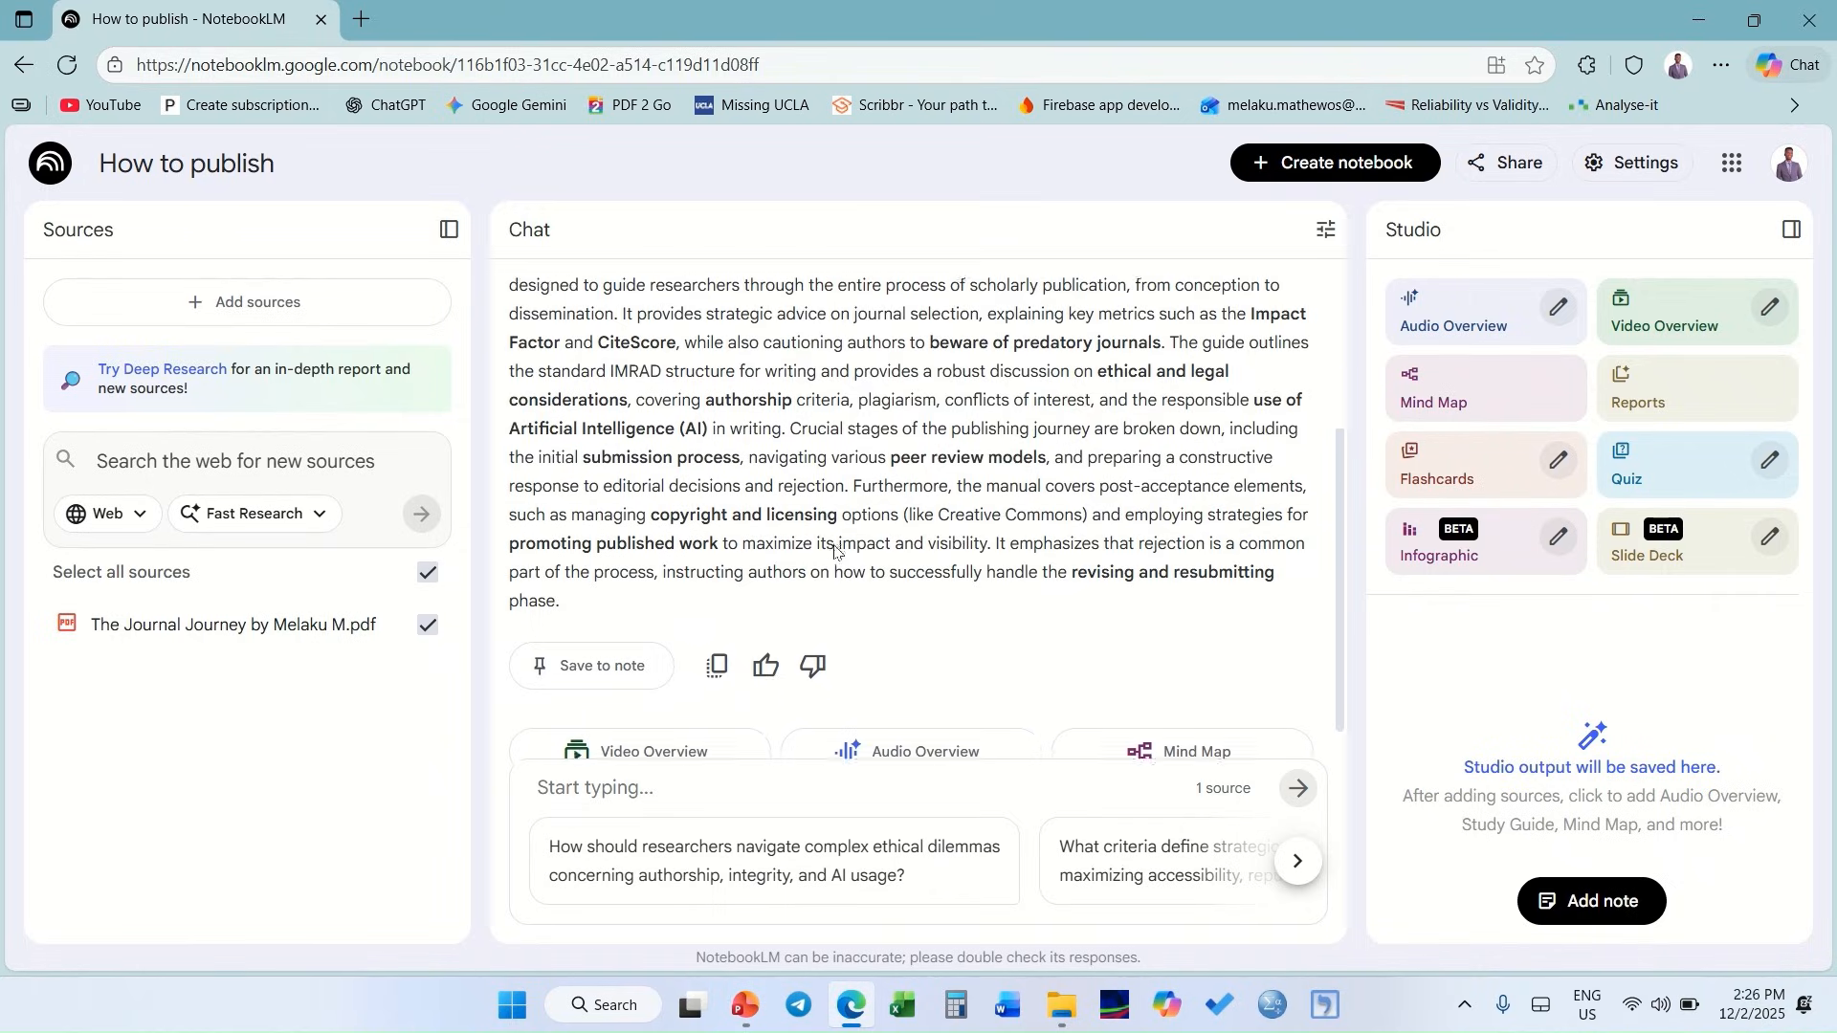
left_click(606, 656)
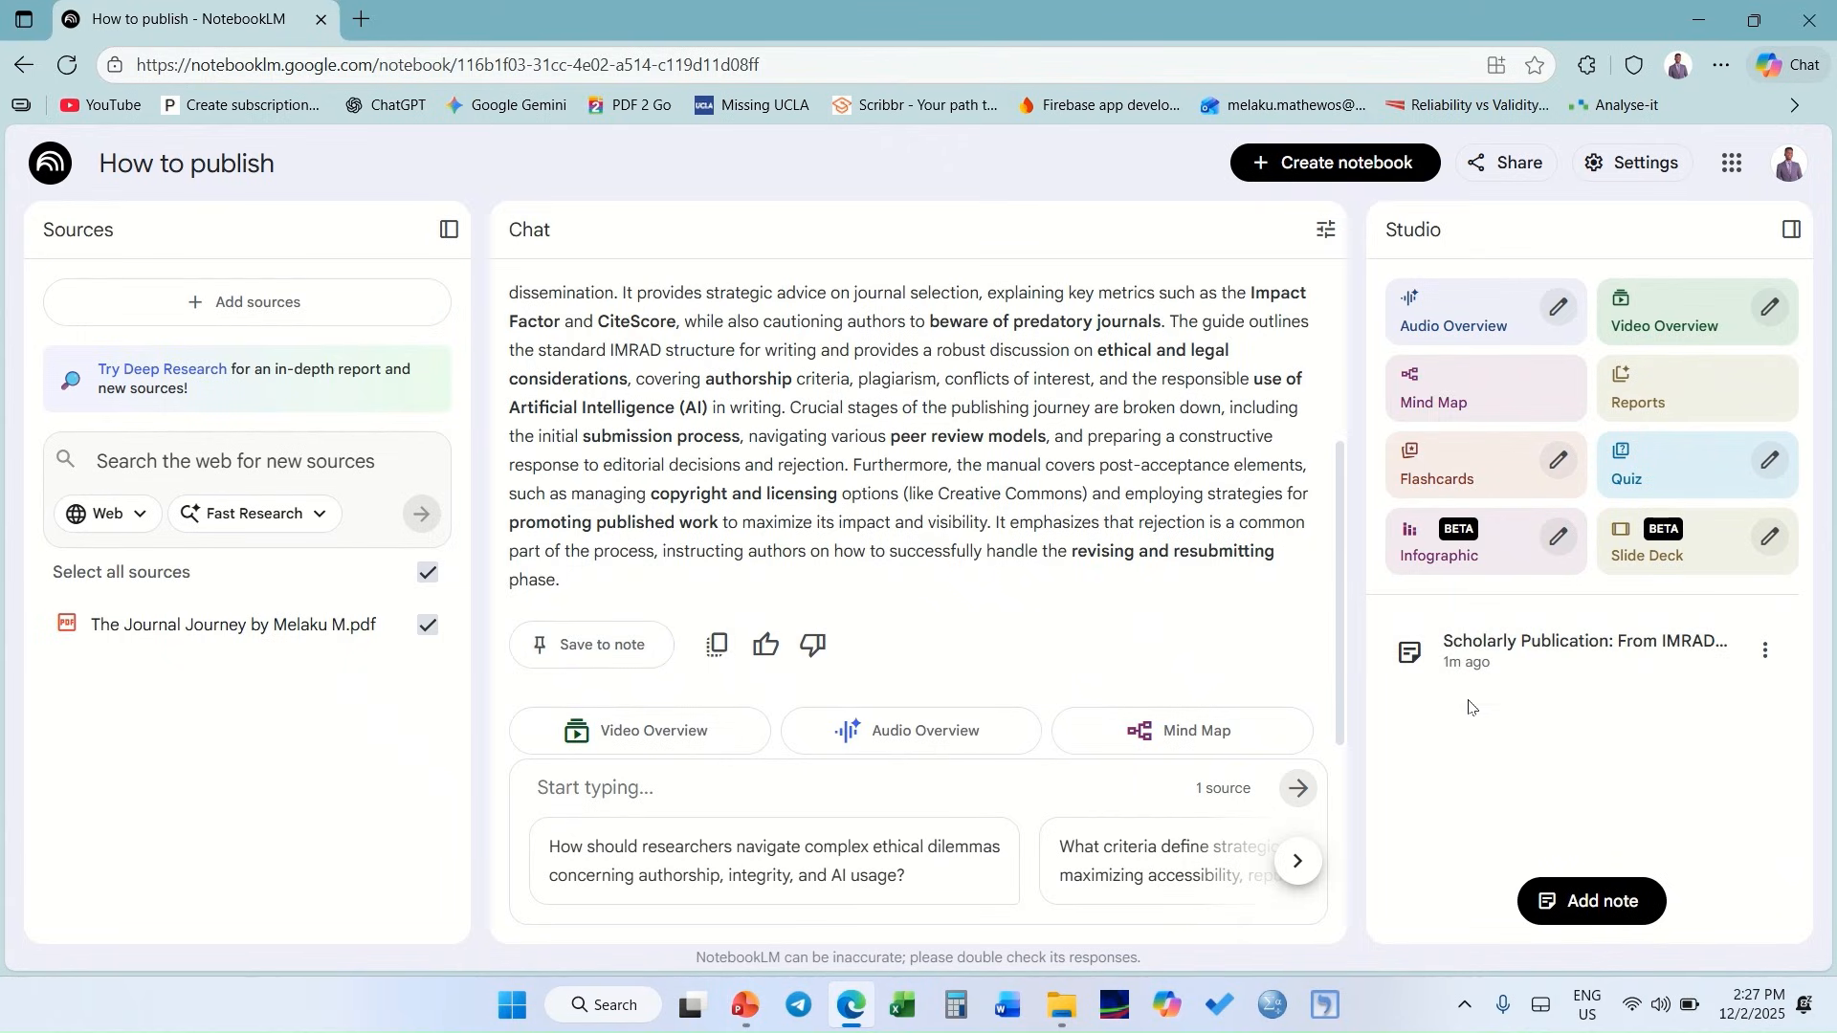
left_click(1767, 655)
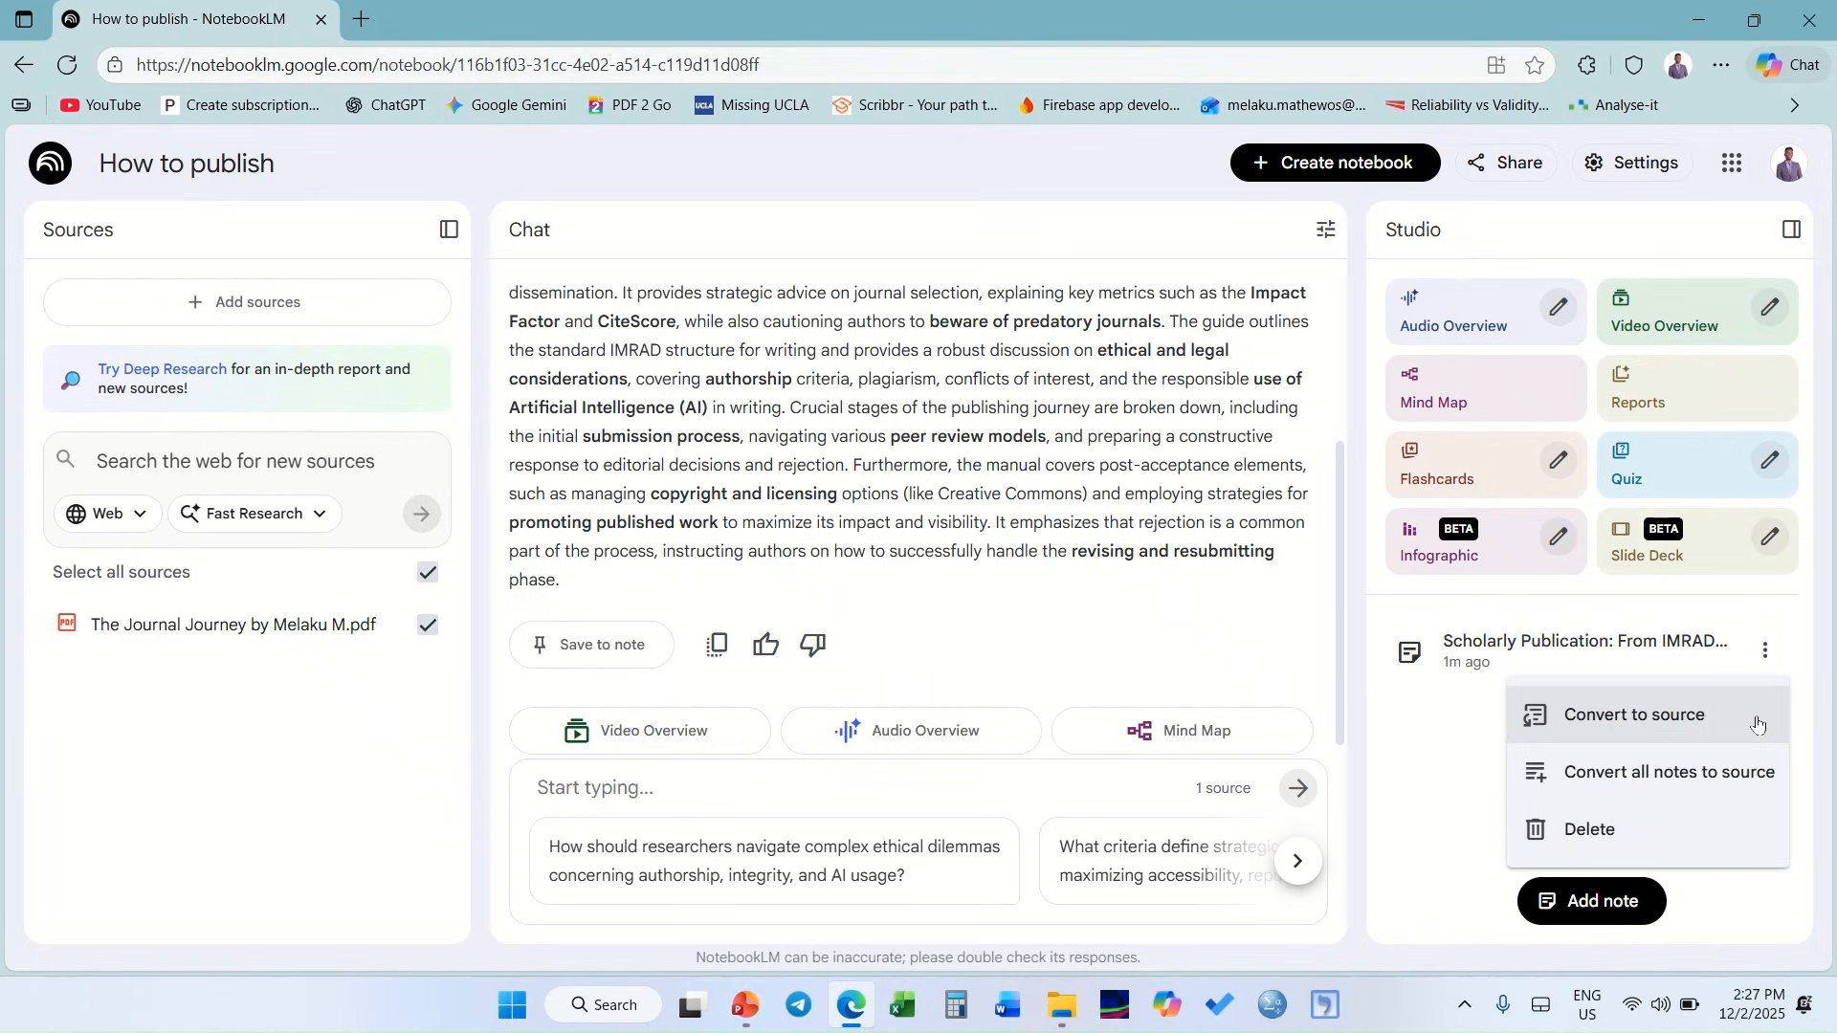
left_click(1684, 713)
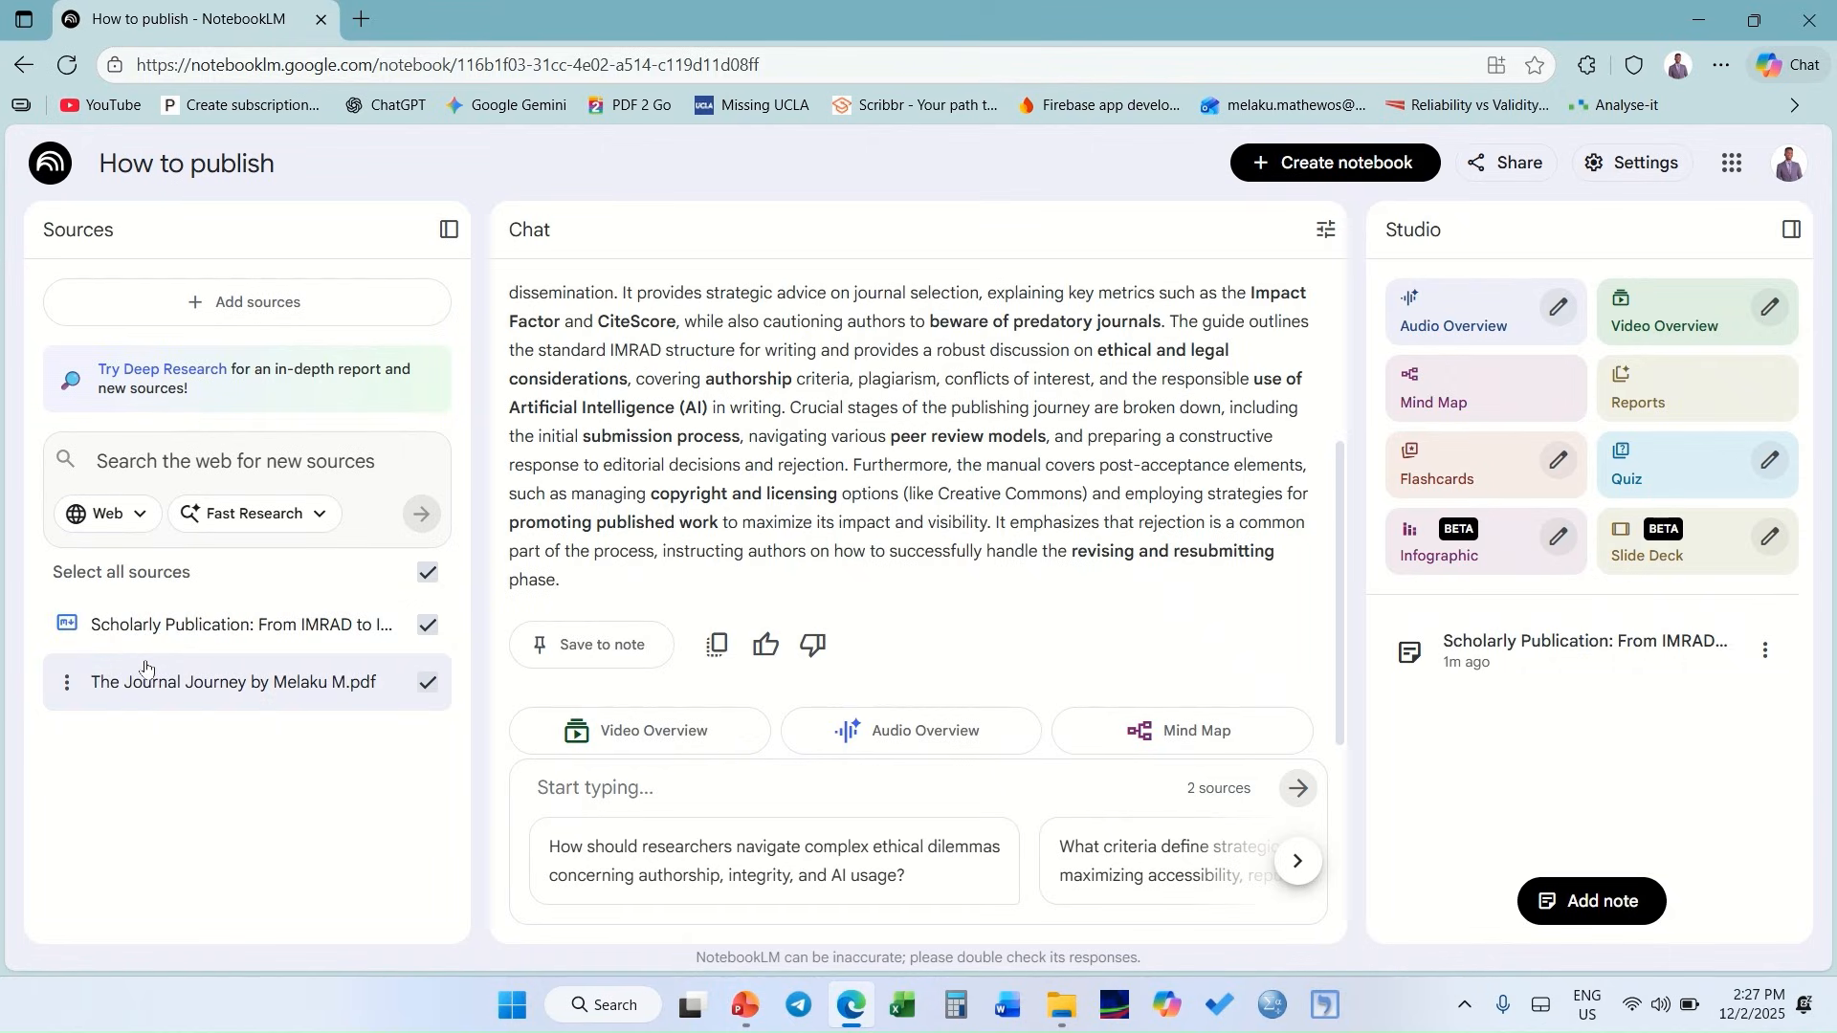
- Remove The Journal Journey PDF from the notebook's sources and confirm the deletion
left_click(65, 687)
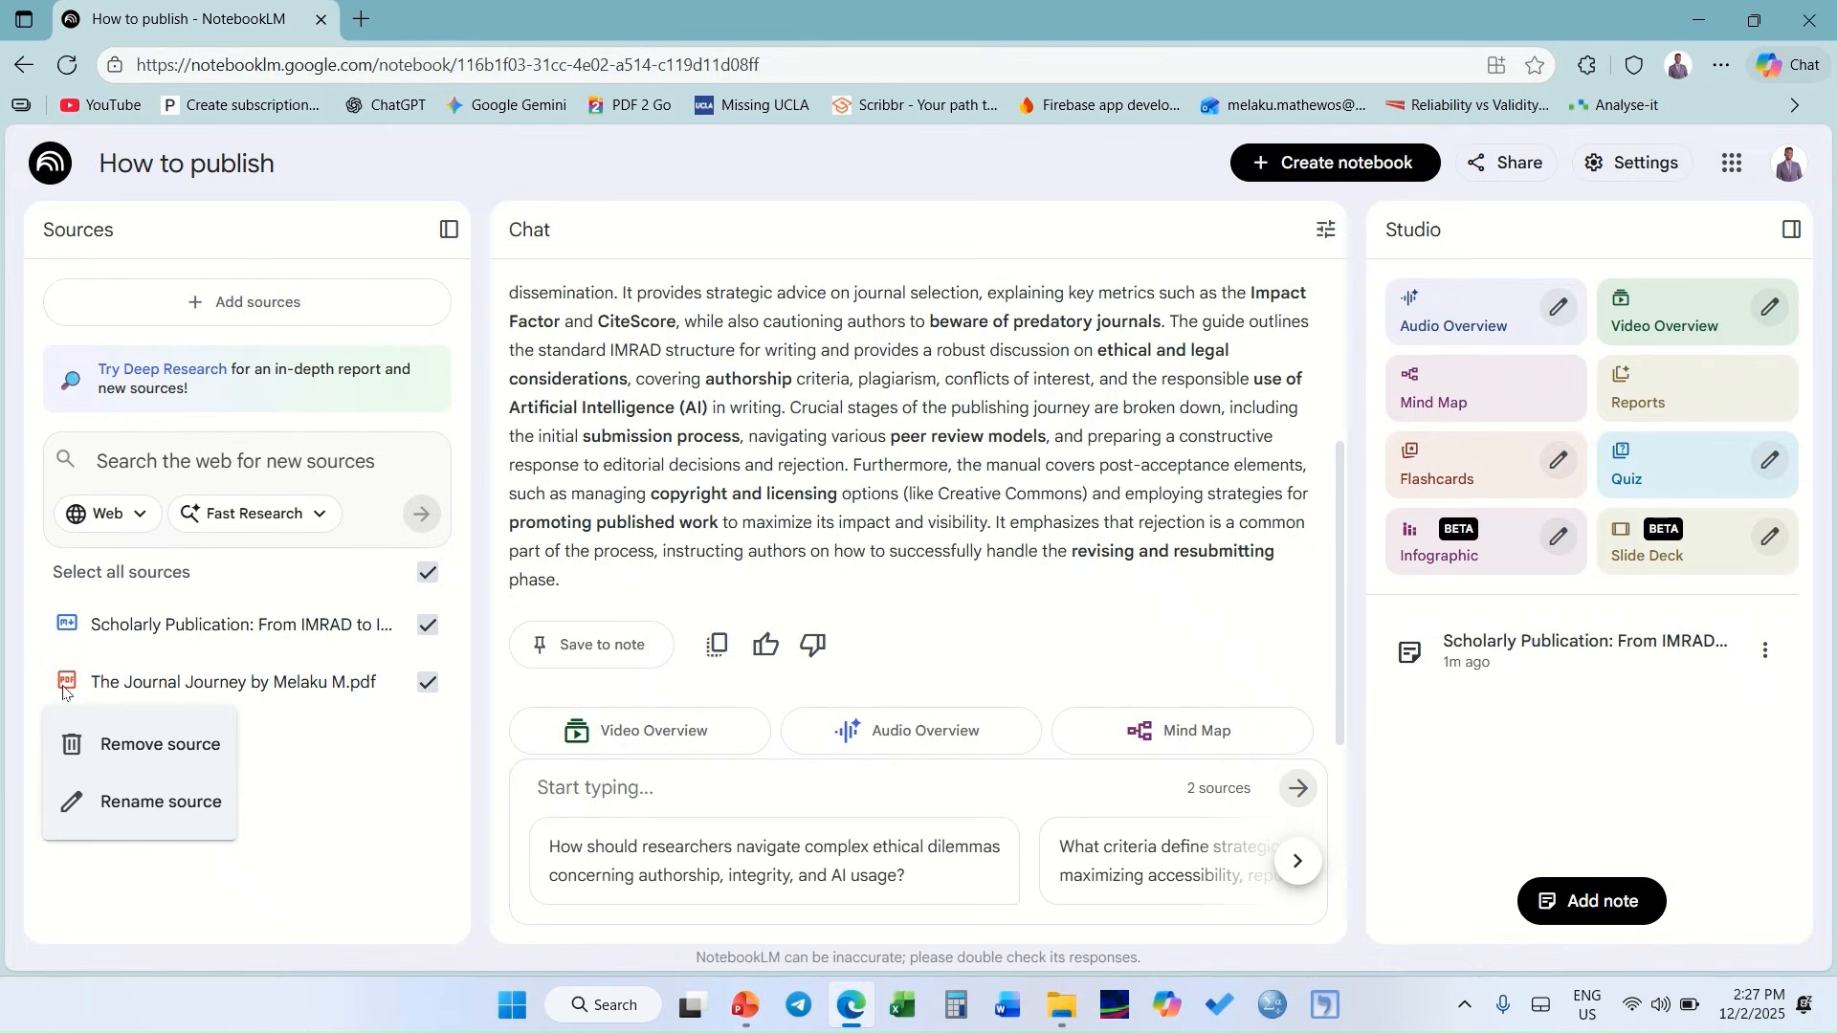
left_click(159, 748)
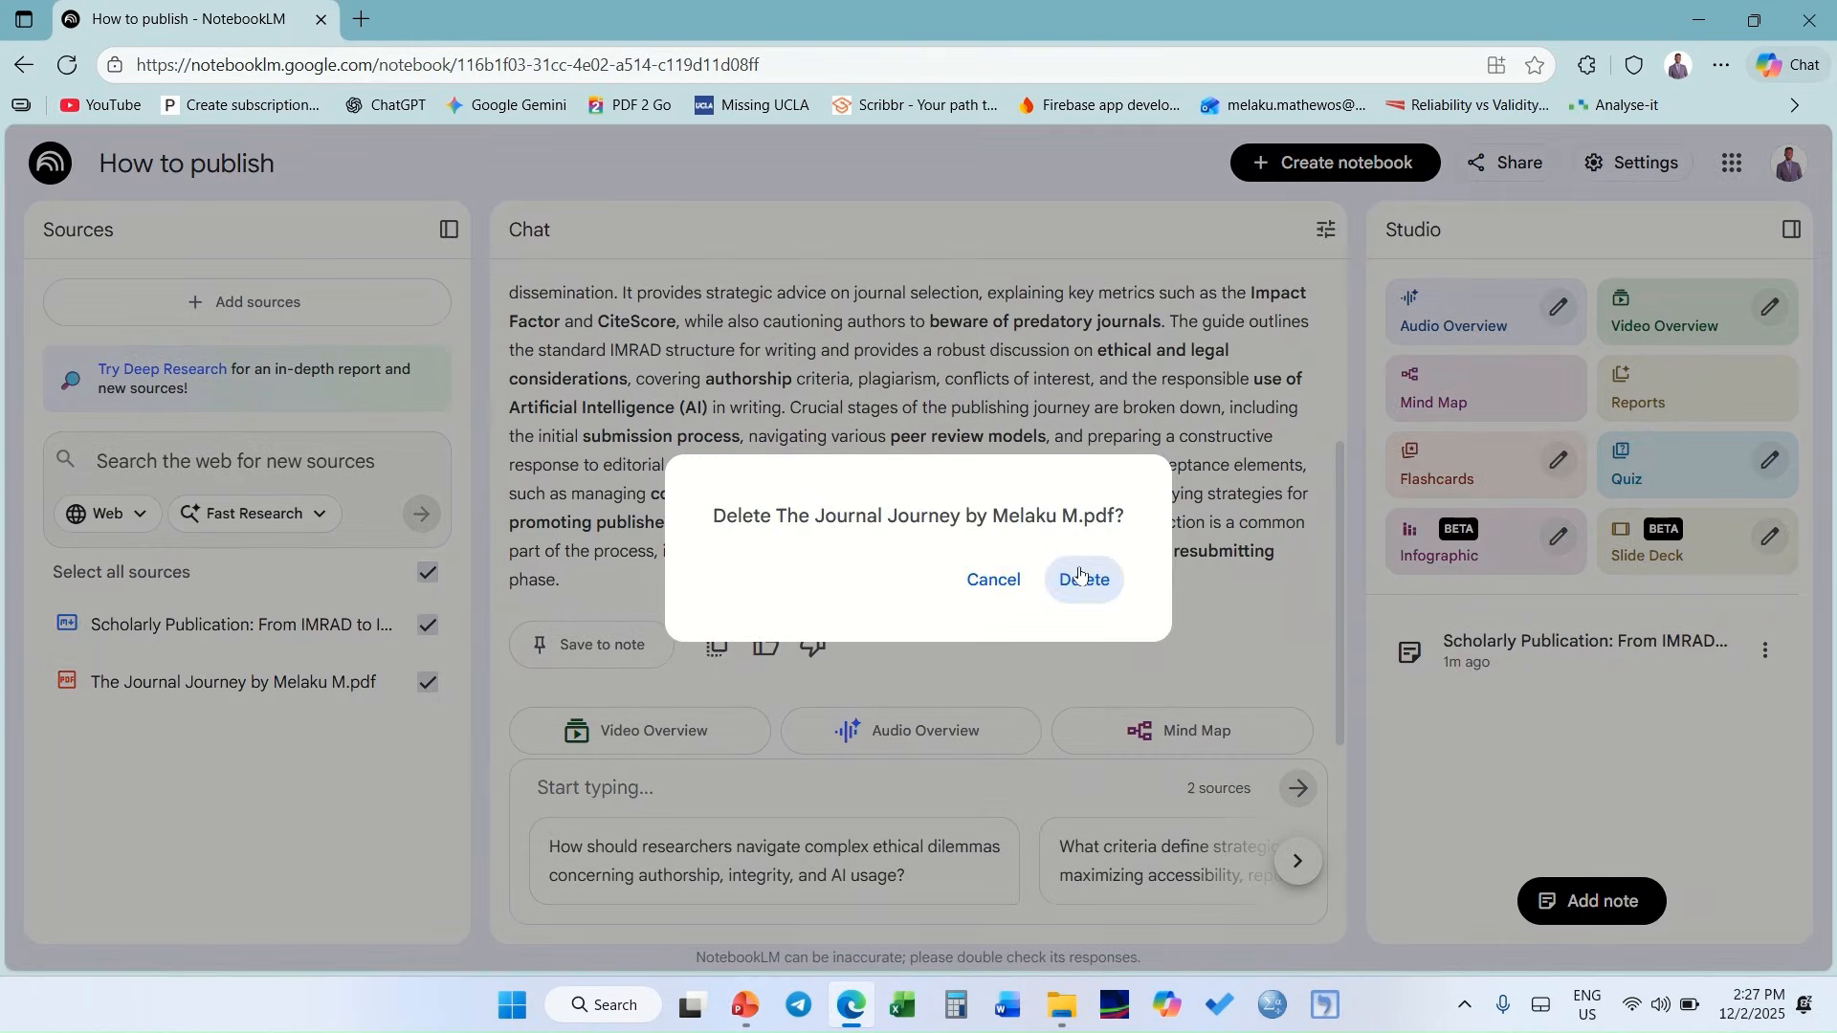
left_click(1097, 586)
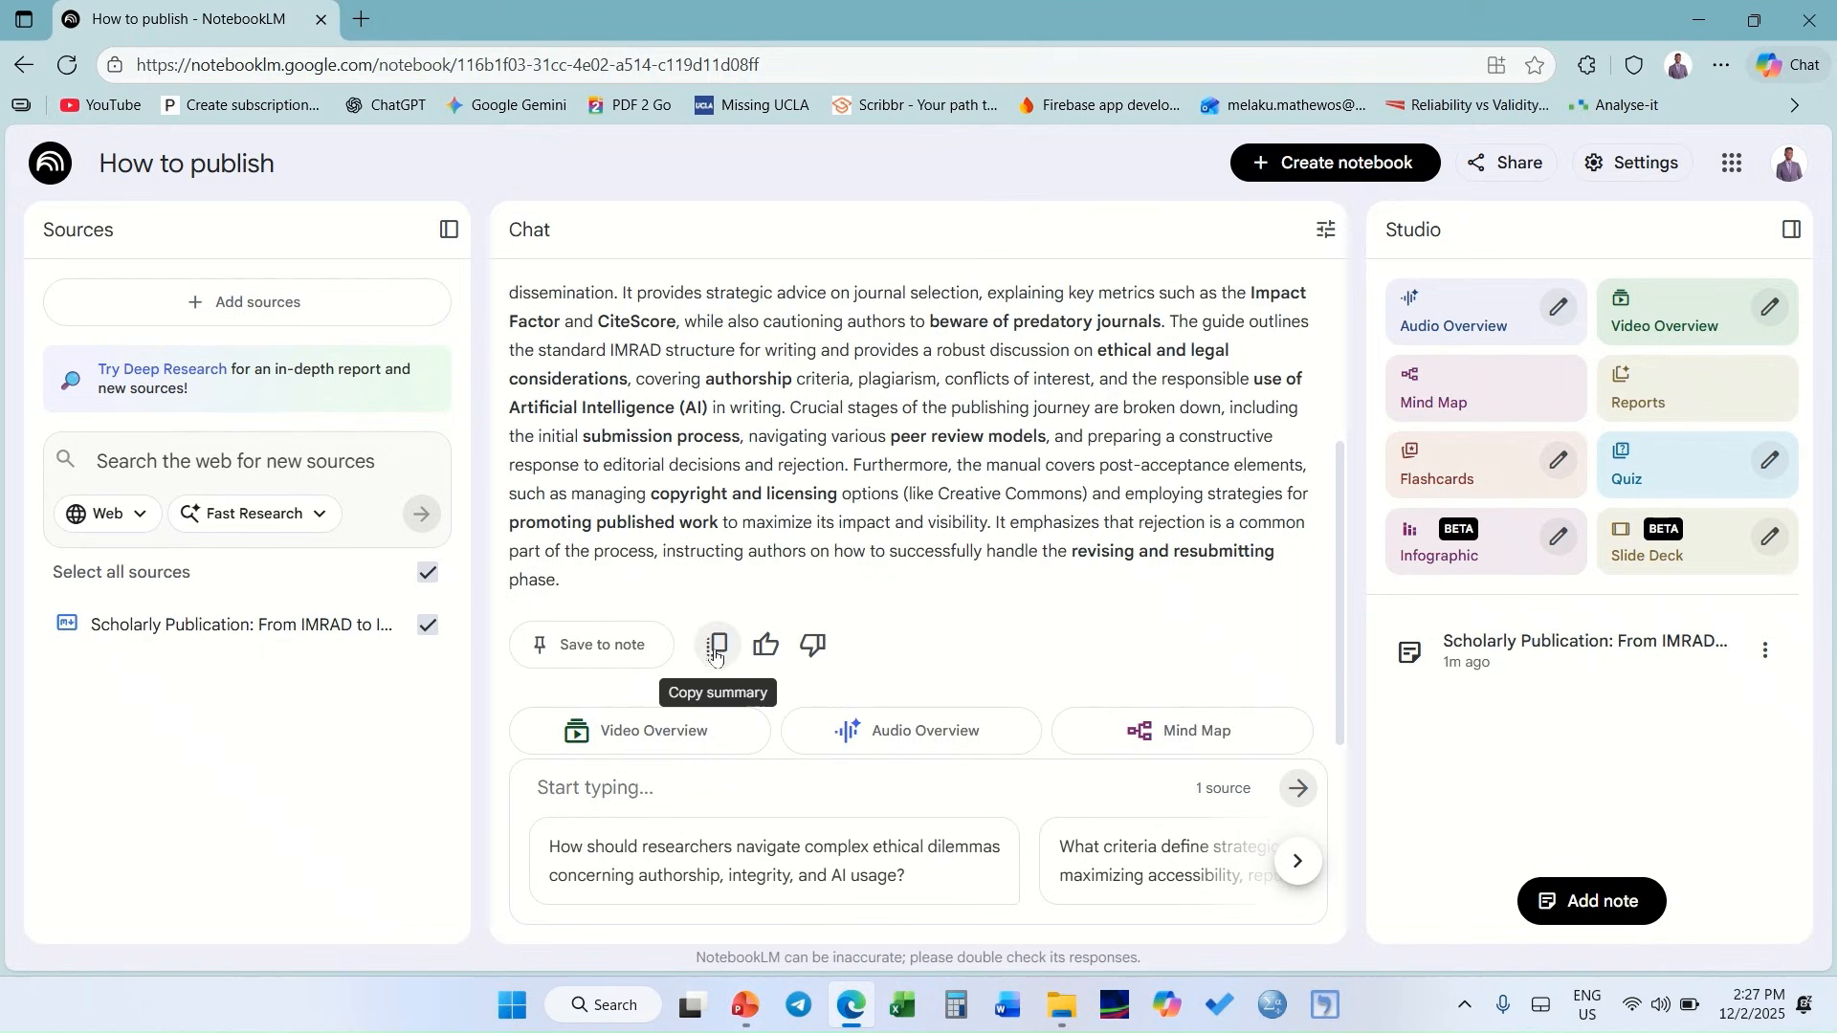
- Deselect all sources and reselect the Scholarly Publication source for the chat
scroll(850, 493, "down", 1)
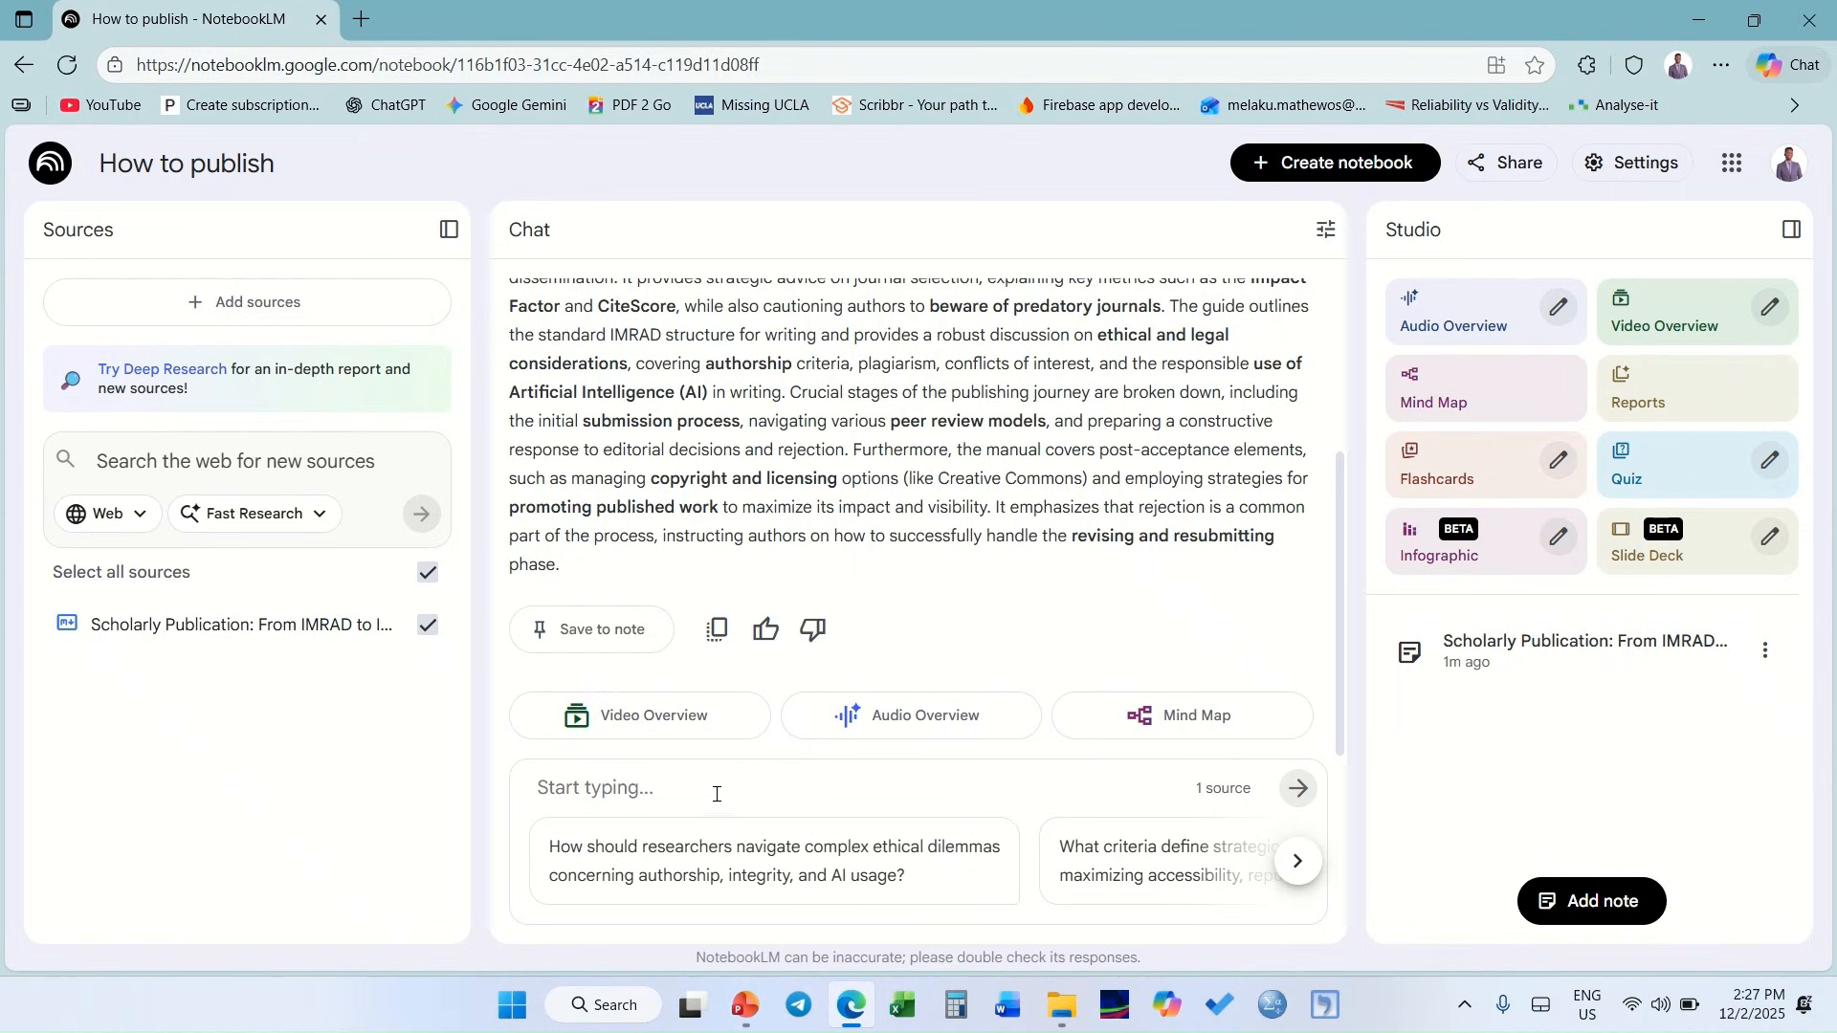
left_click(667, 795)
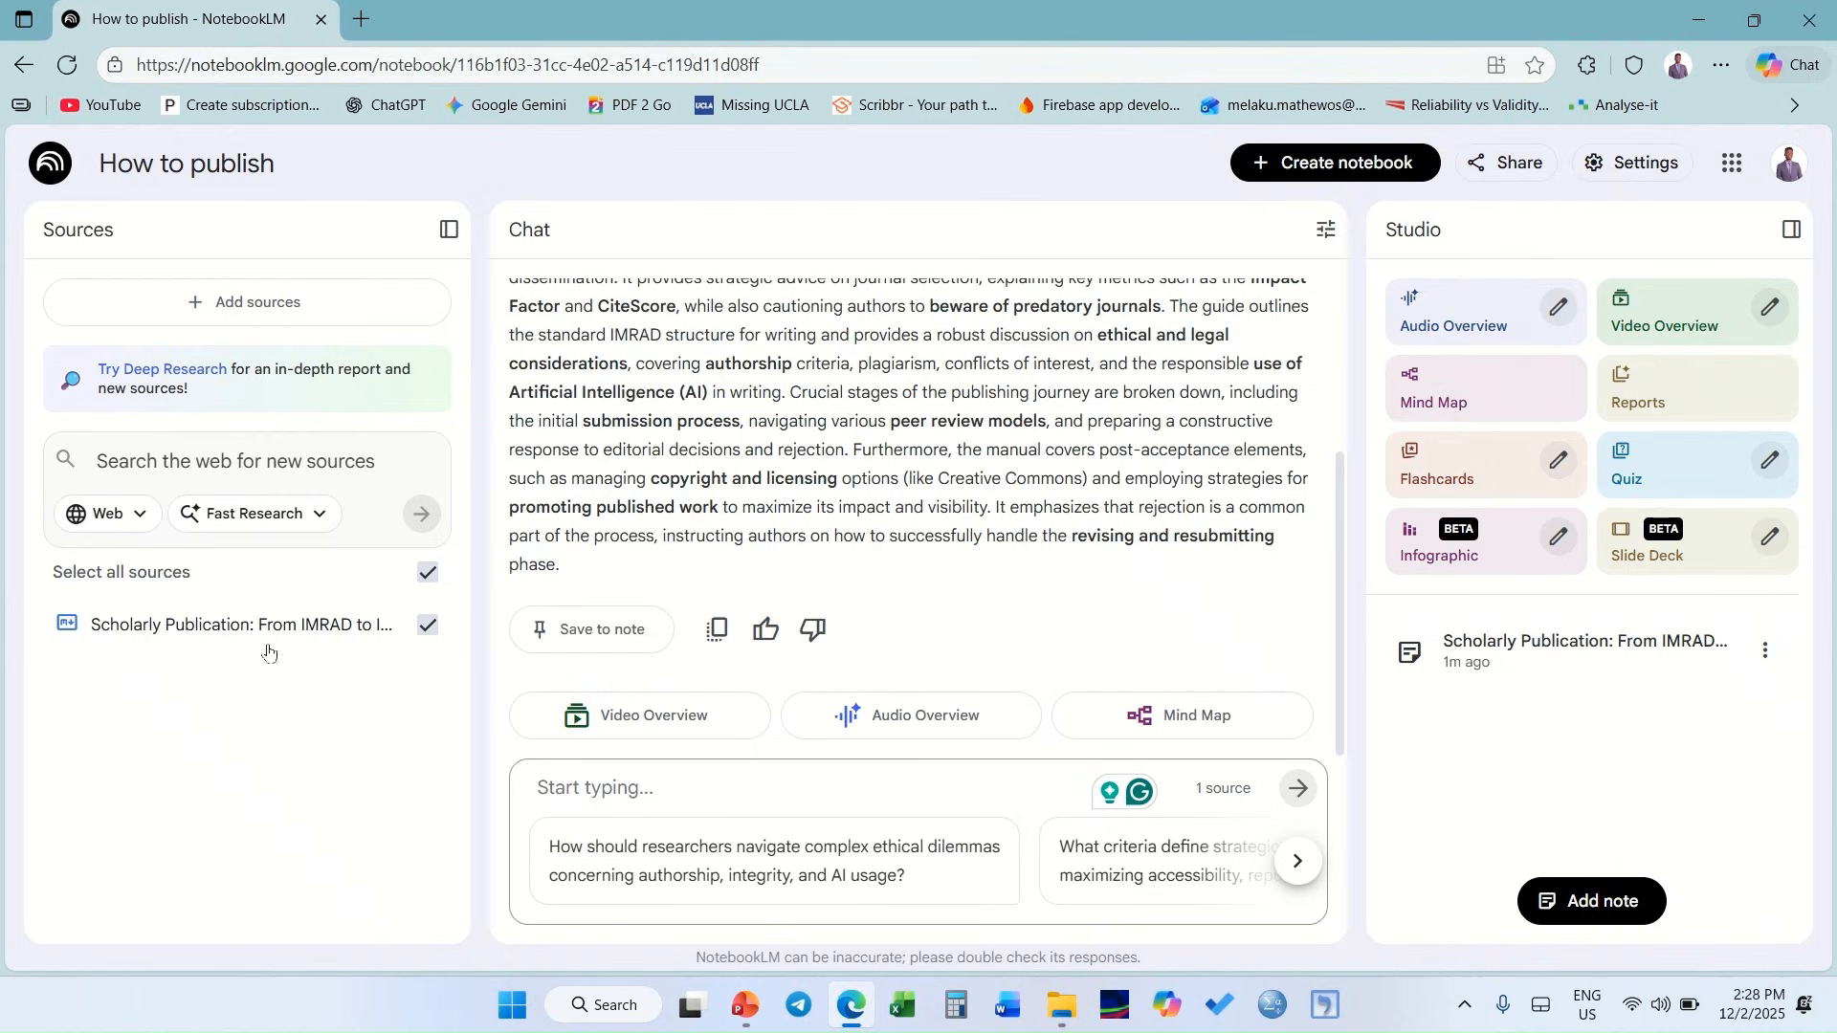
left_click(430, 574)
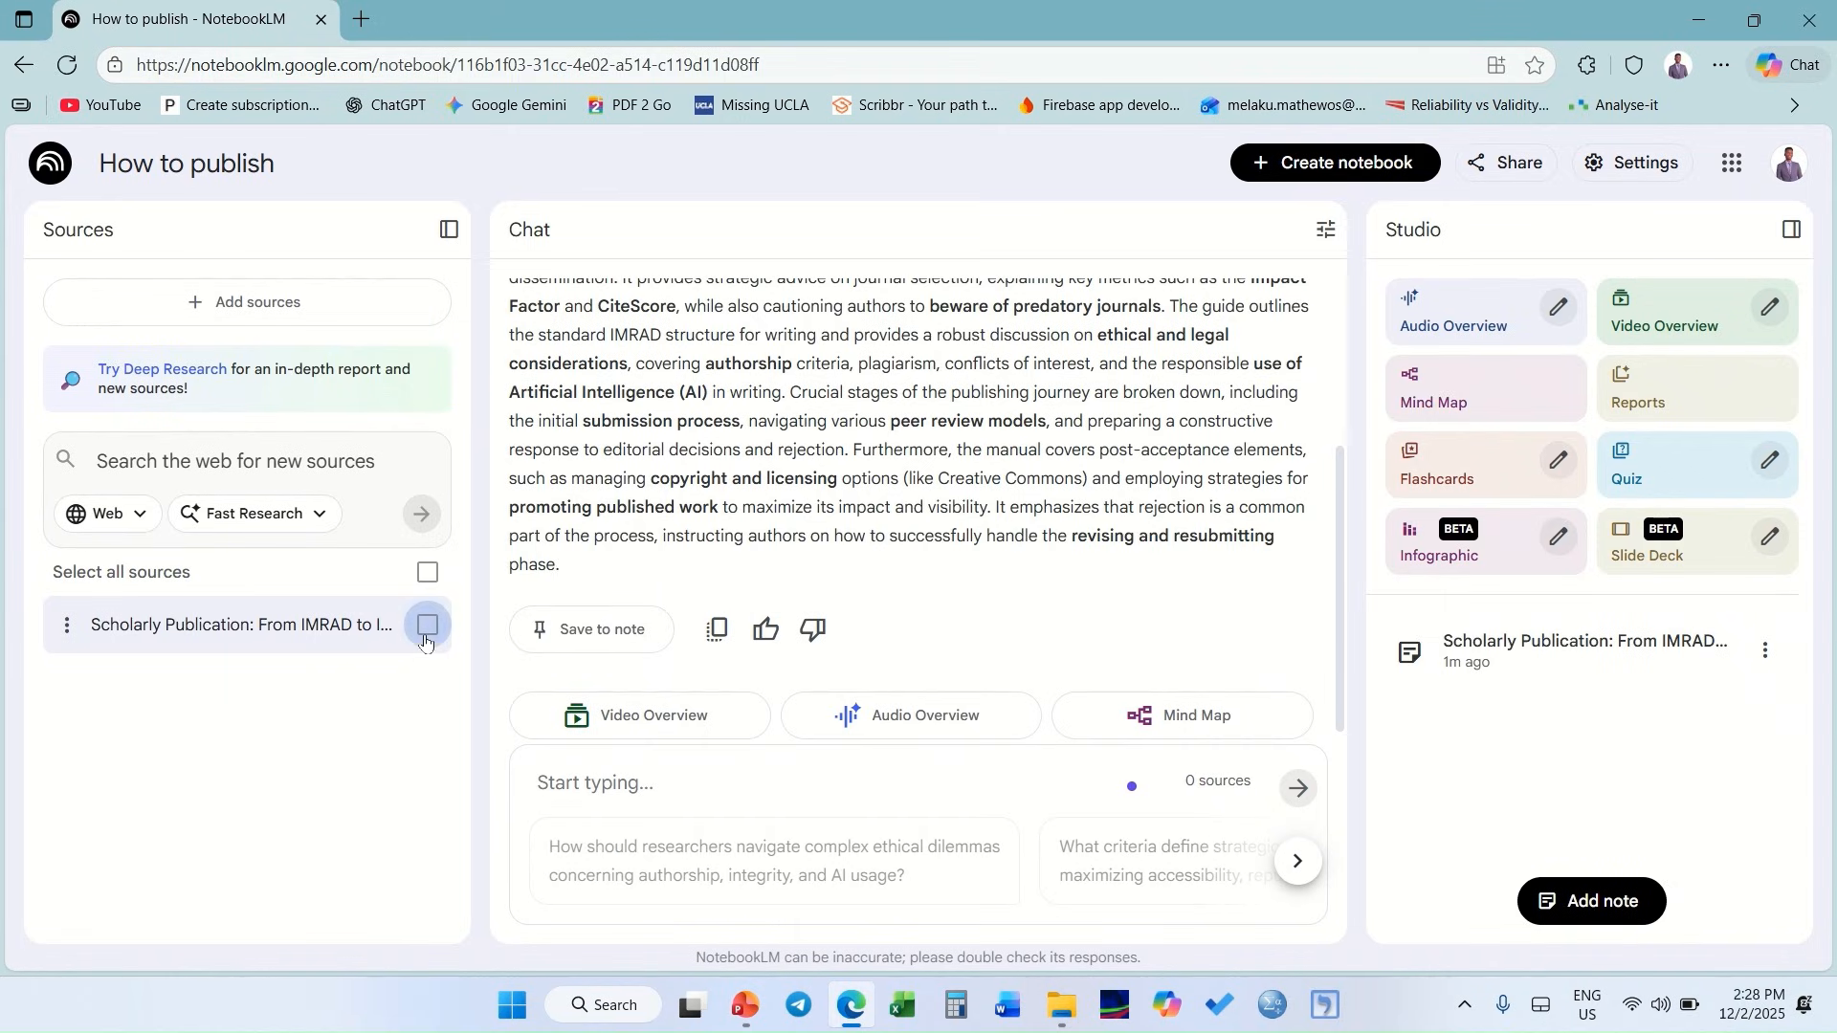
left_click(424, 635)
- Ask the chat "what is conflict of interest?" and read through the answer with its source citations
left_click(605, 793)
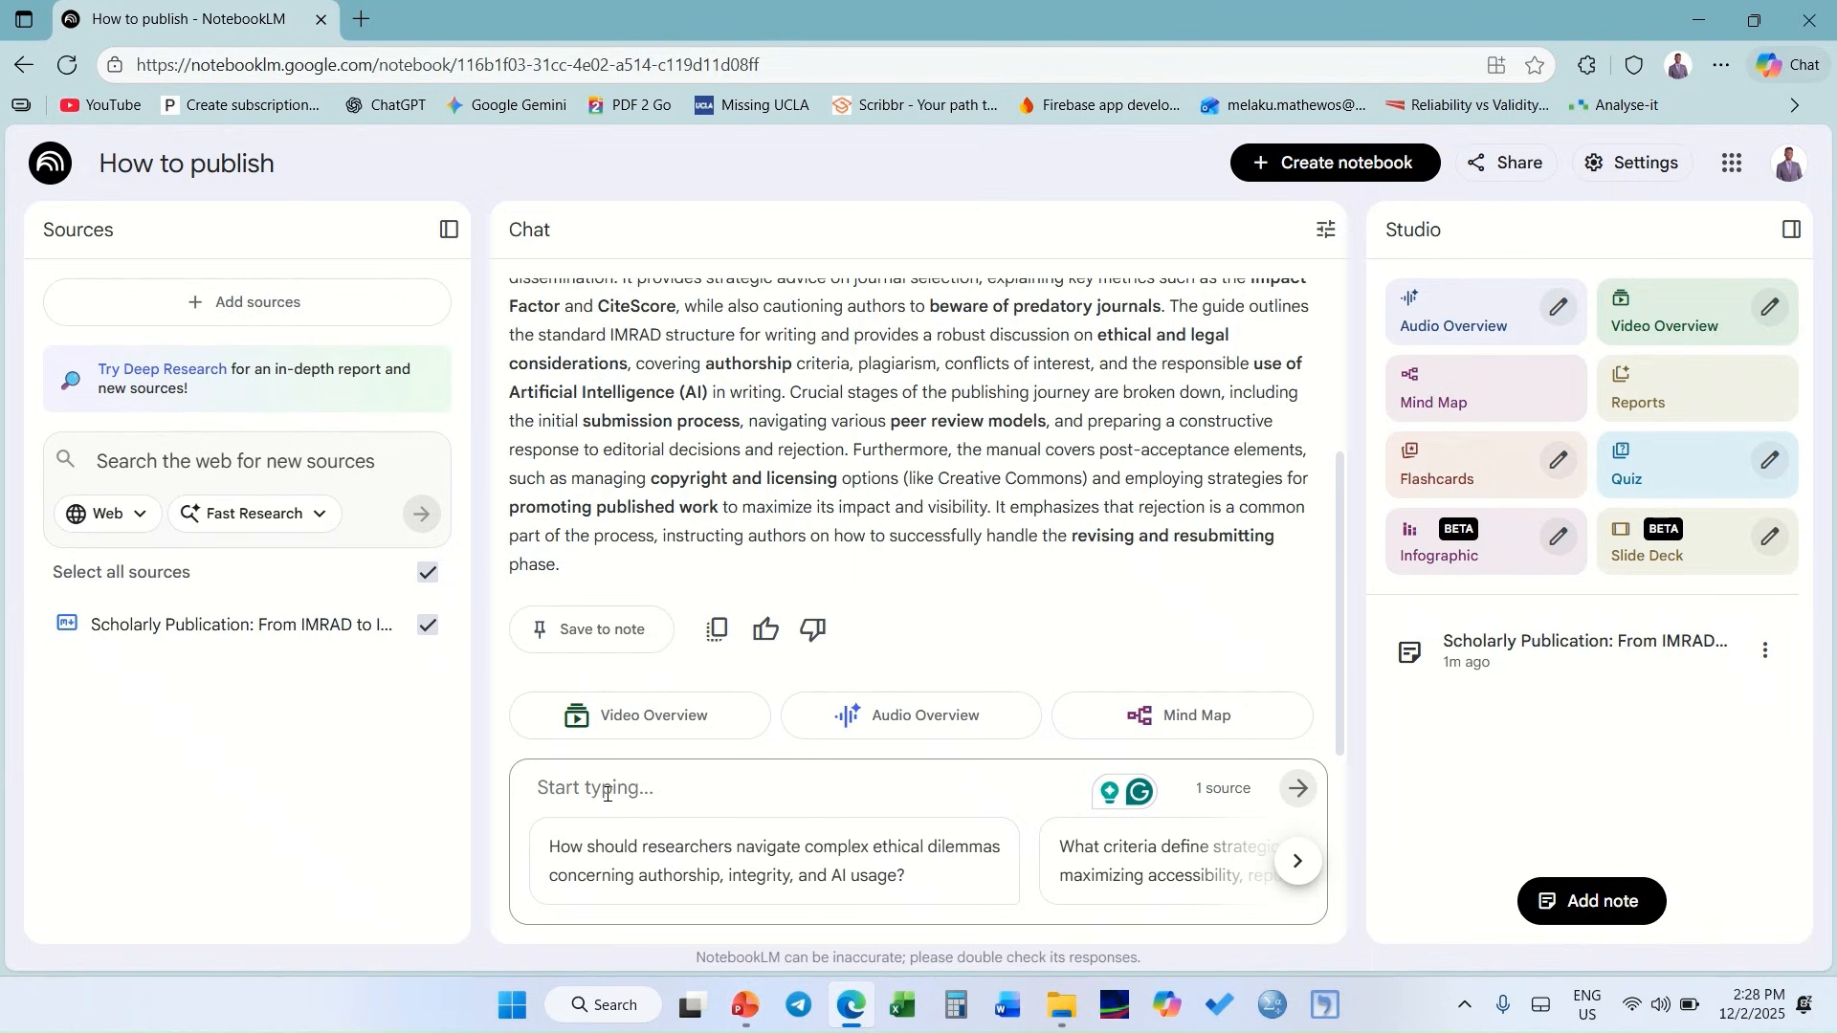
type("what is conf")
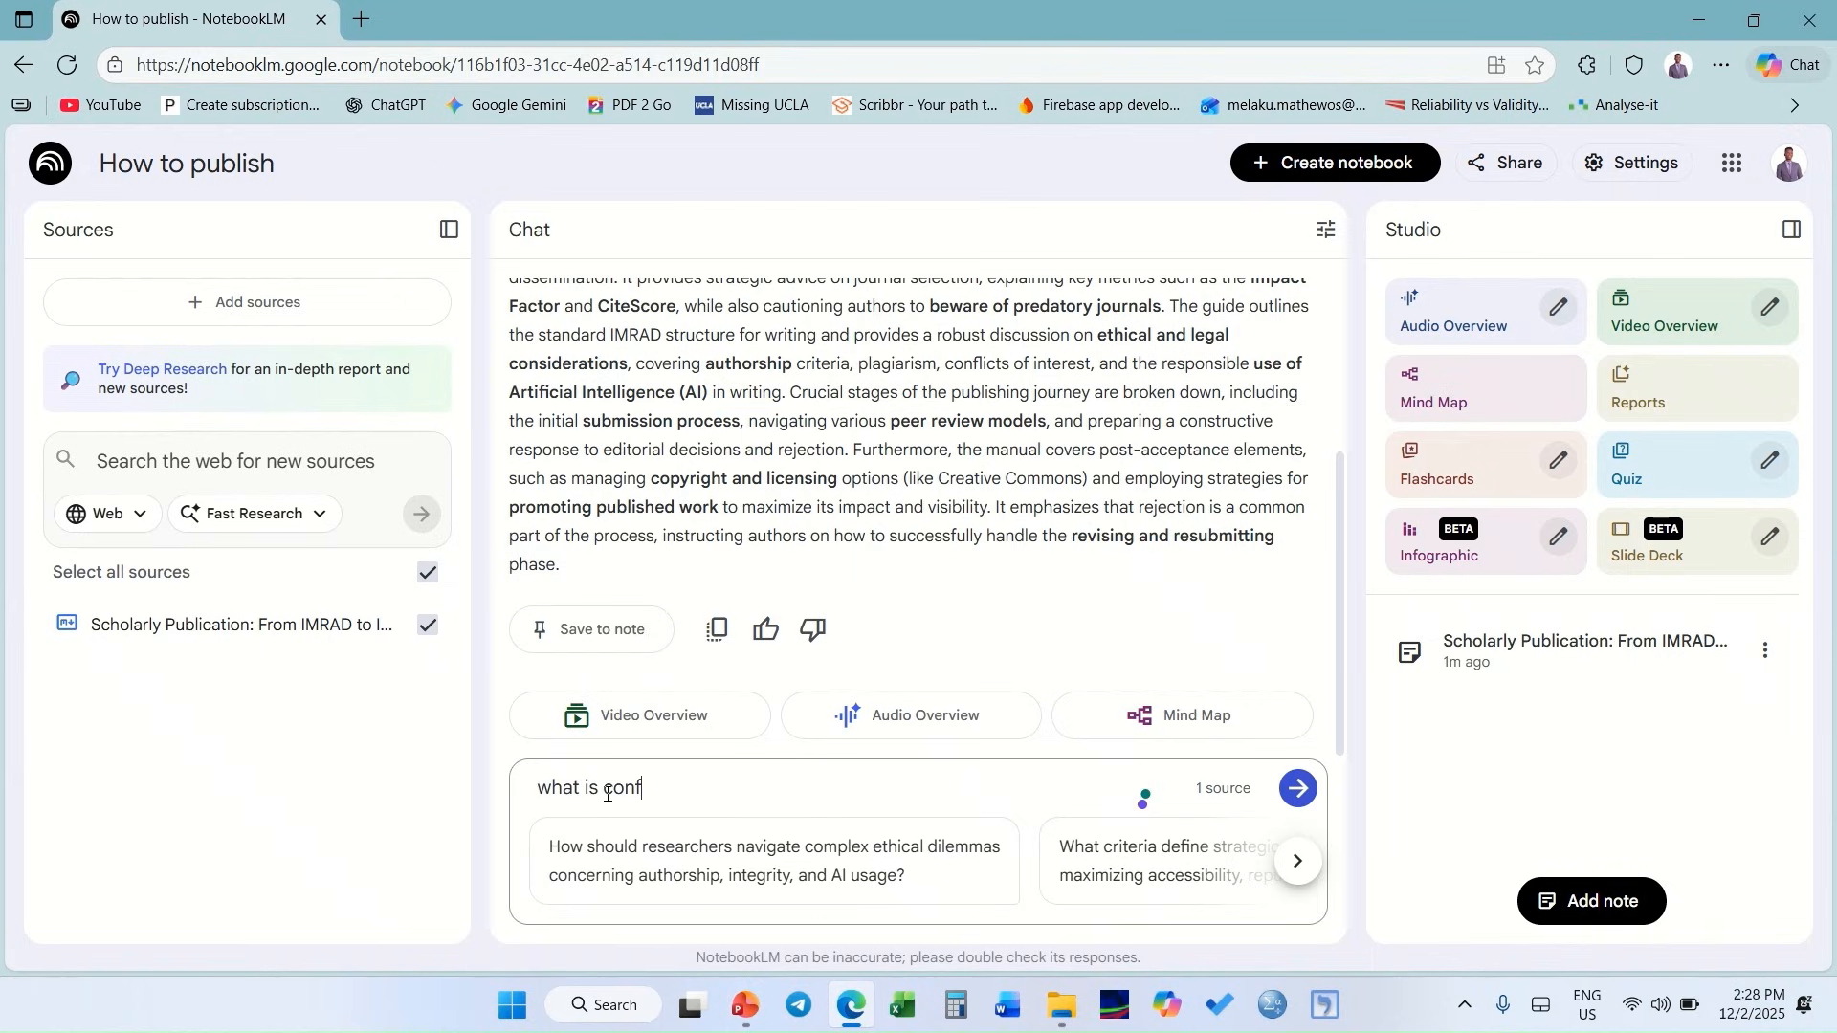
type("lict of interest")
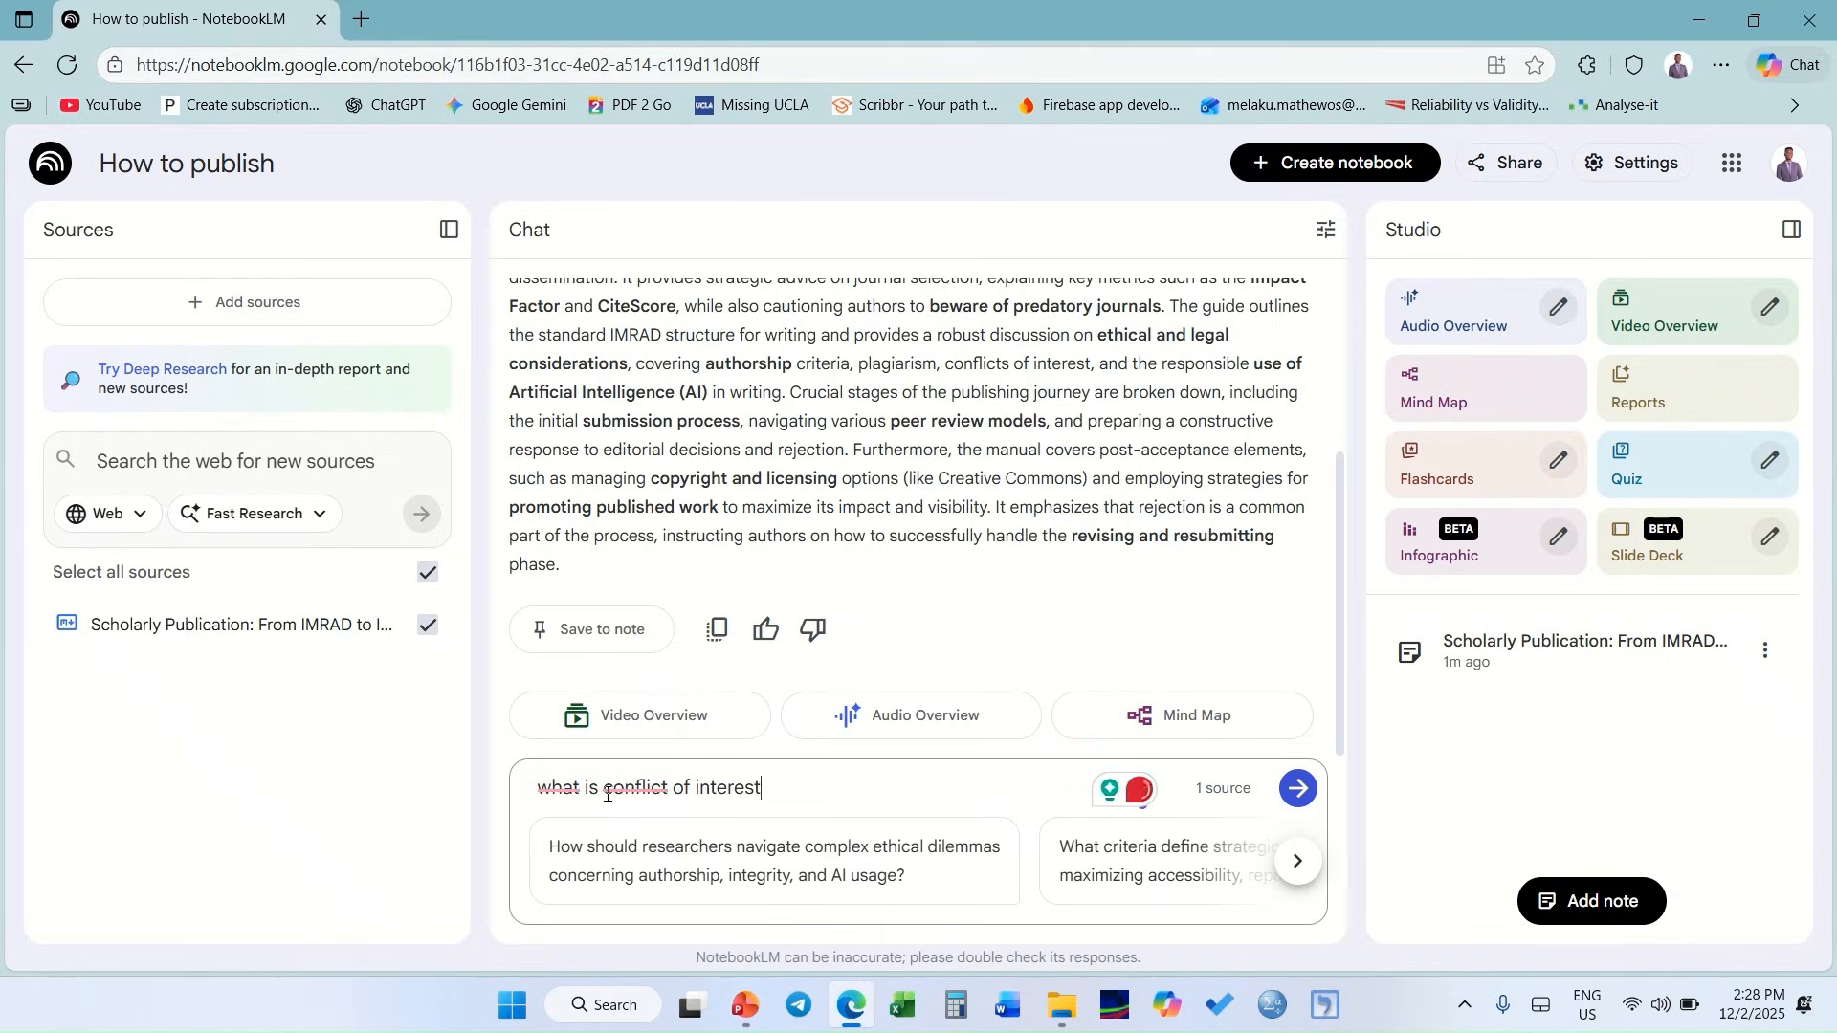
type("?")
key("Return")
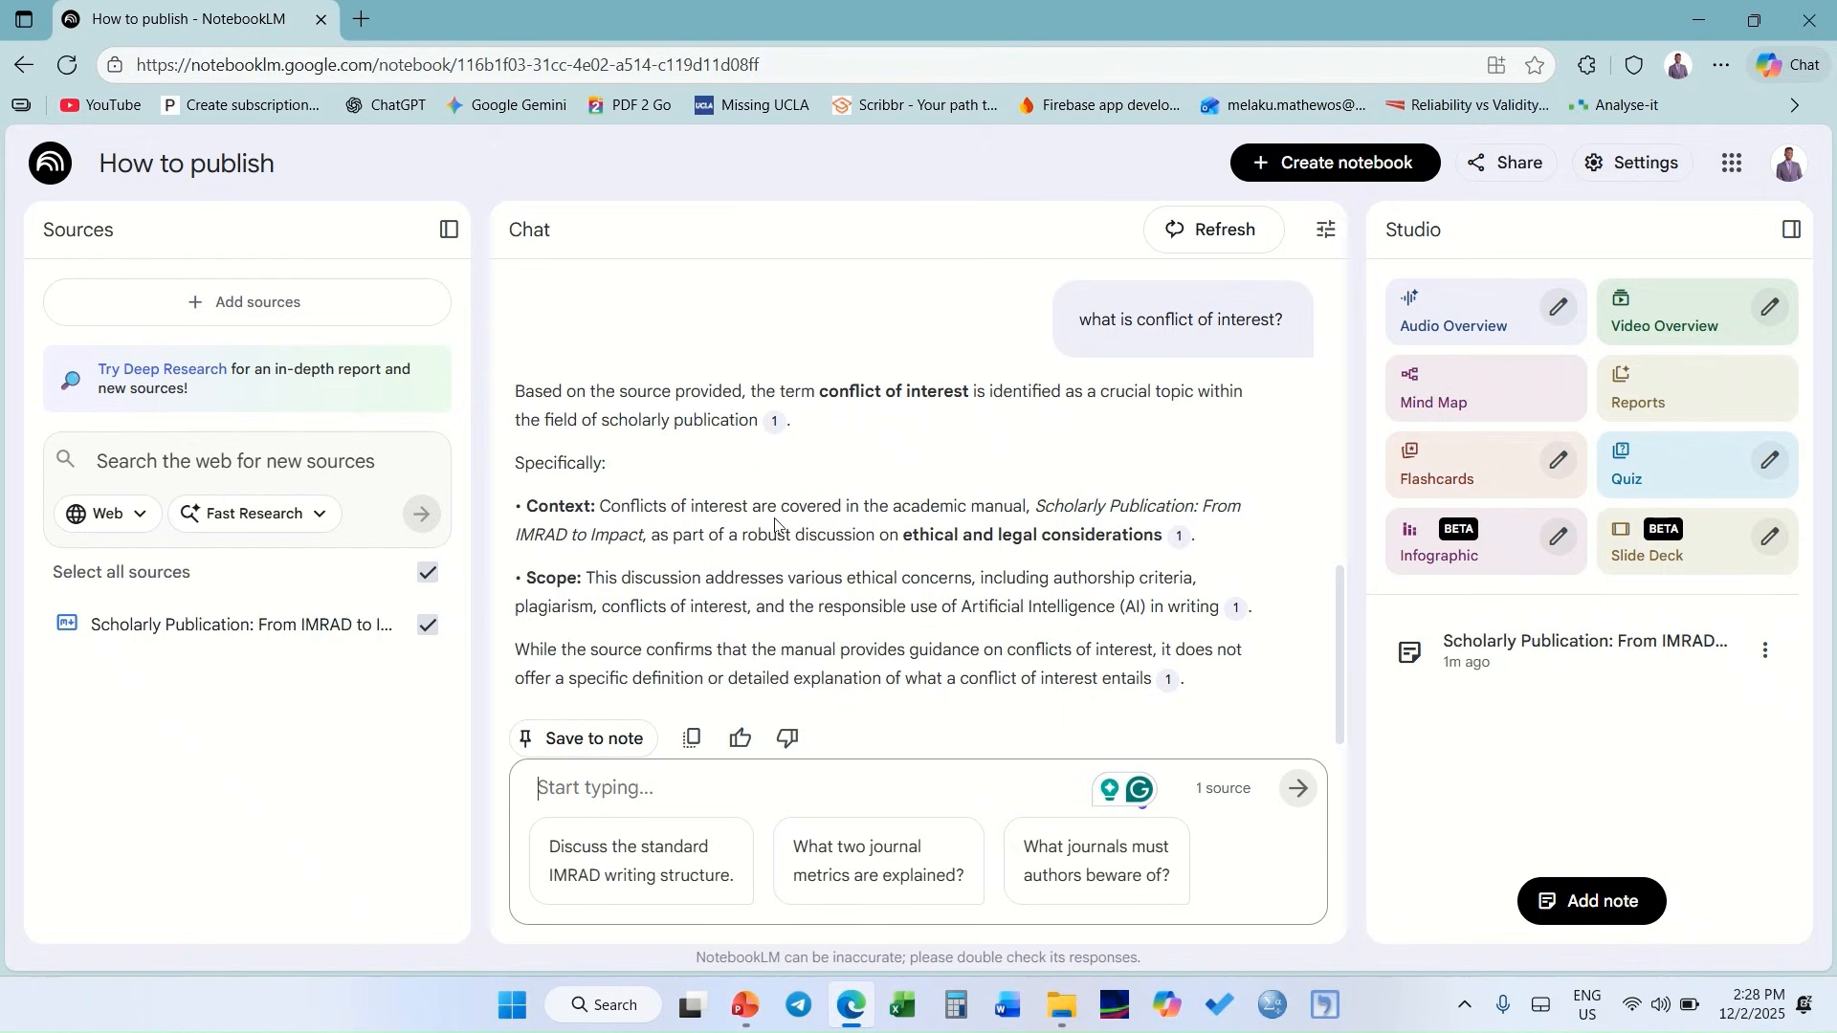
scroll(775, 524, "down", 1)
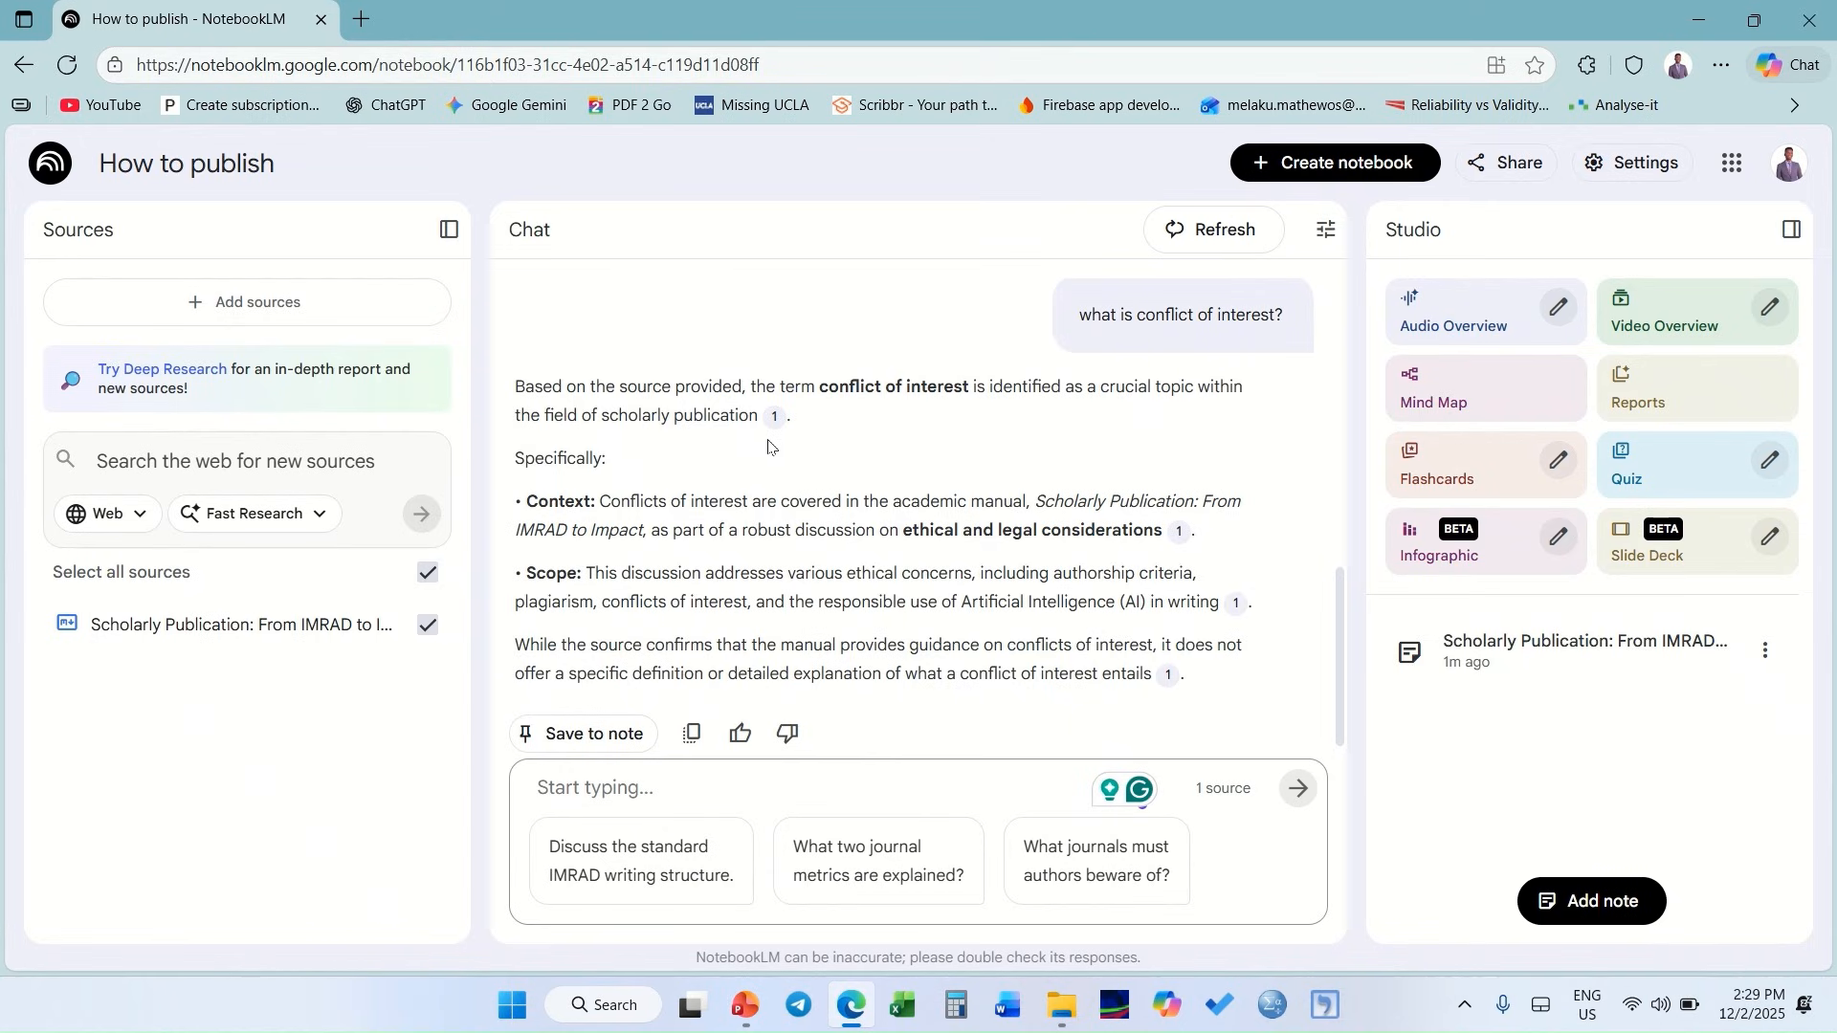
mouse_move(774, 425)
scroll(674, 468, "down", 1)
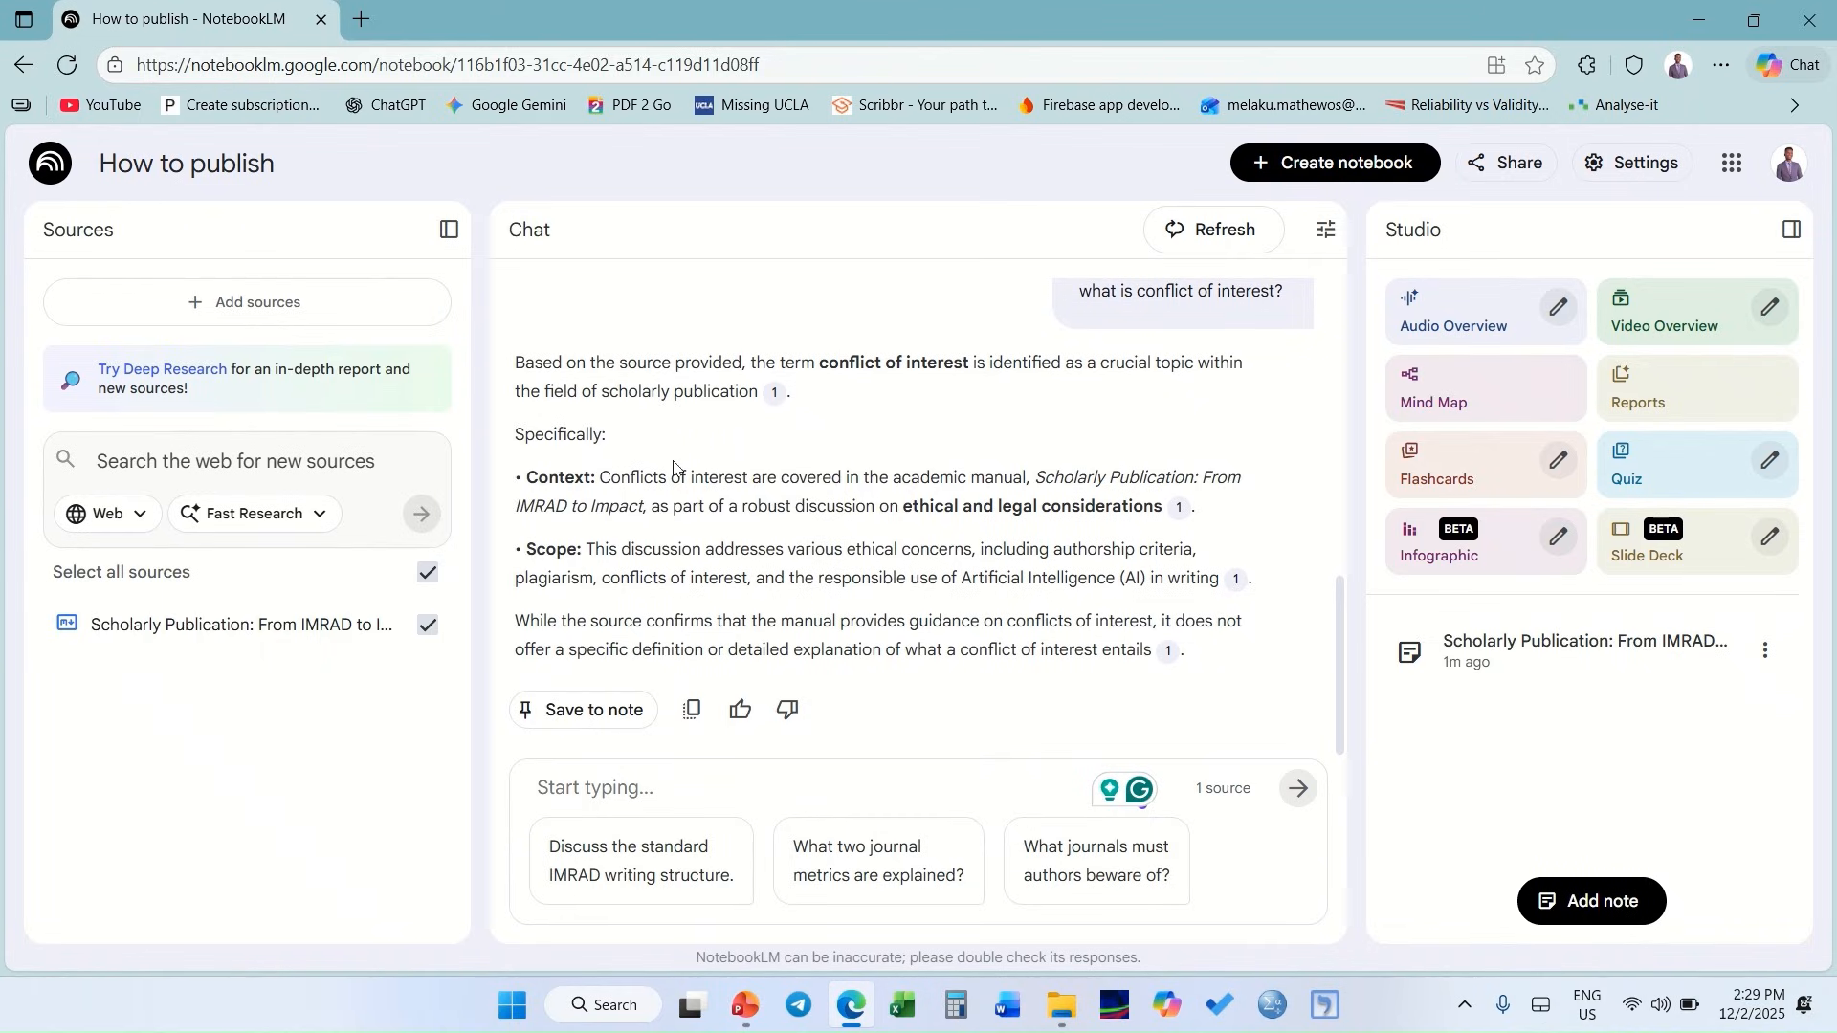
left_click(663, 791)
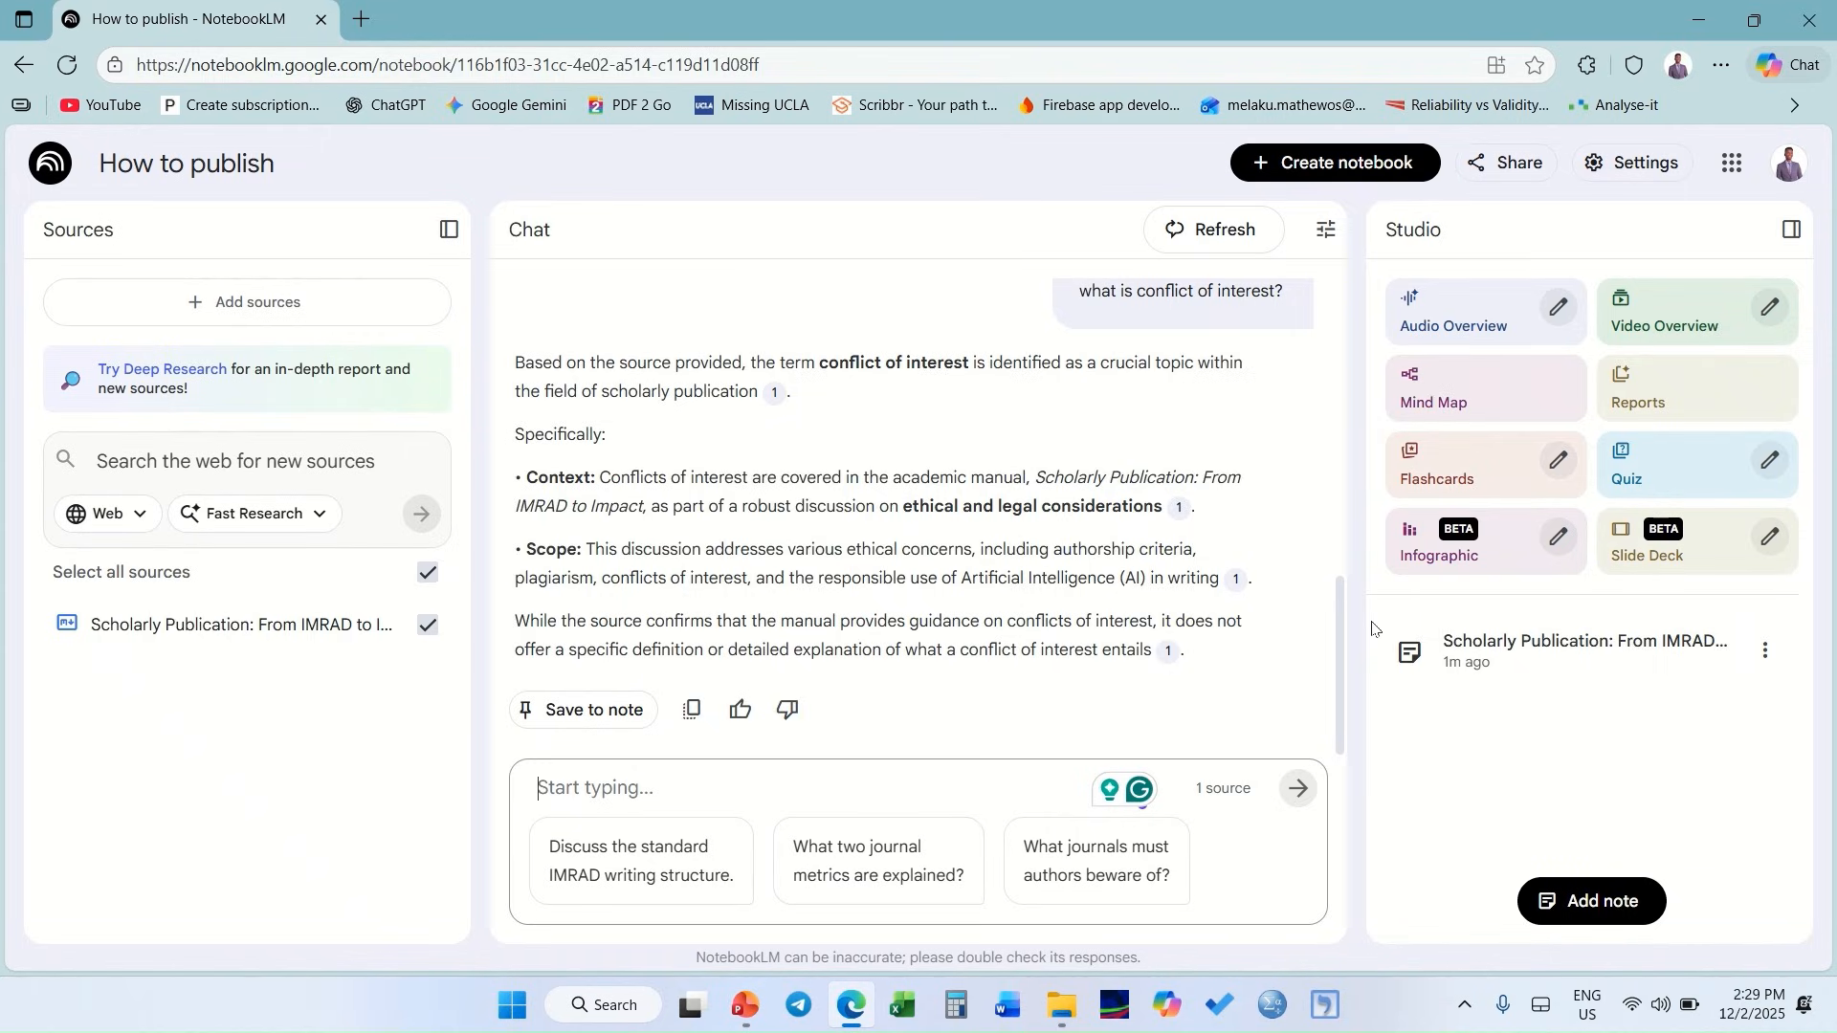
- Generate a mind map from the selected source and open it with its root topic fully in view
left_click(1494, 400)
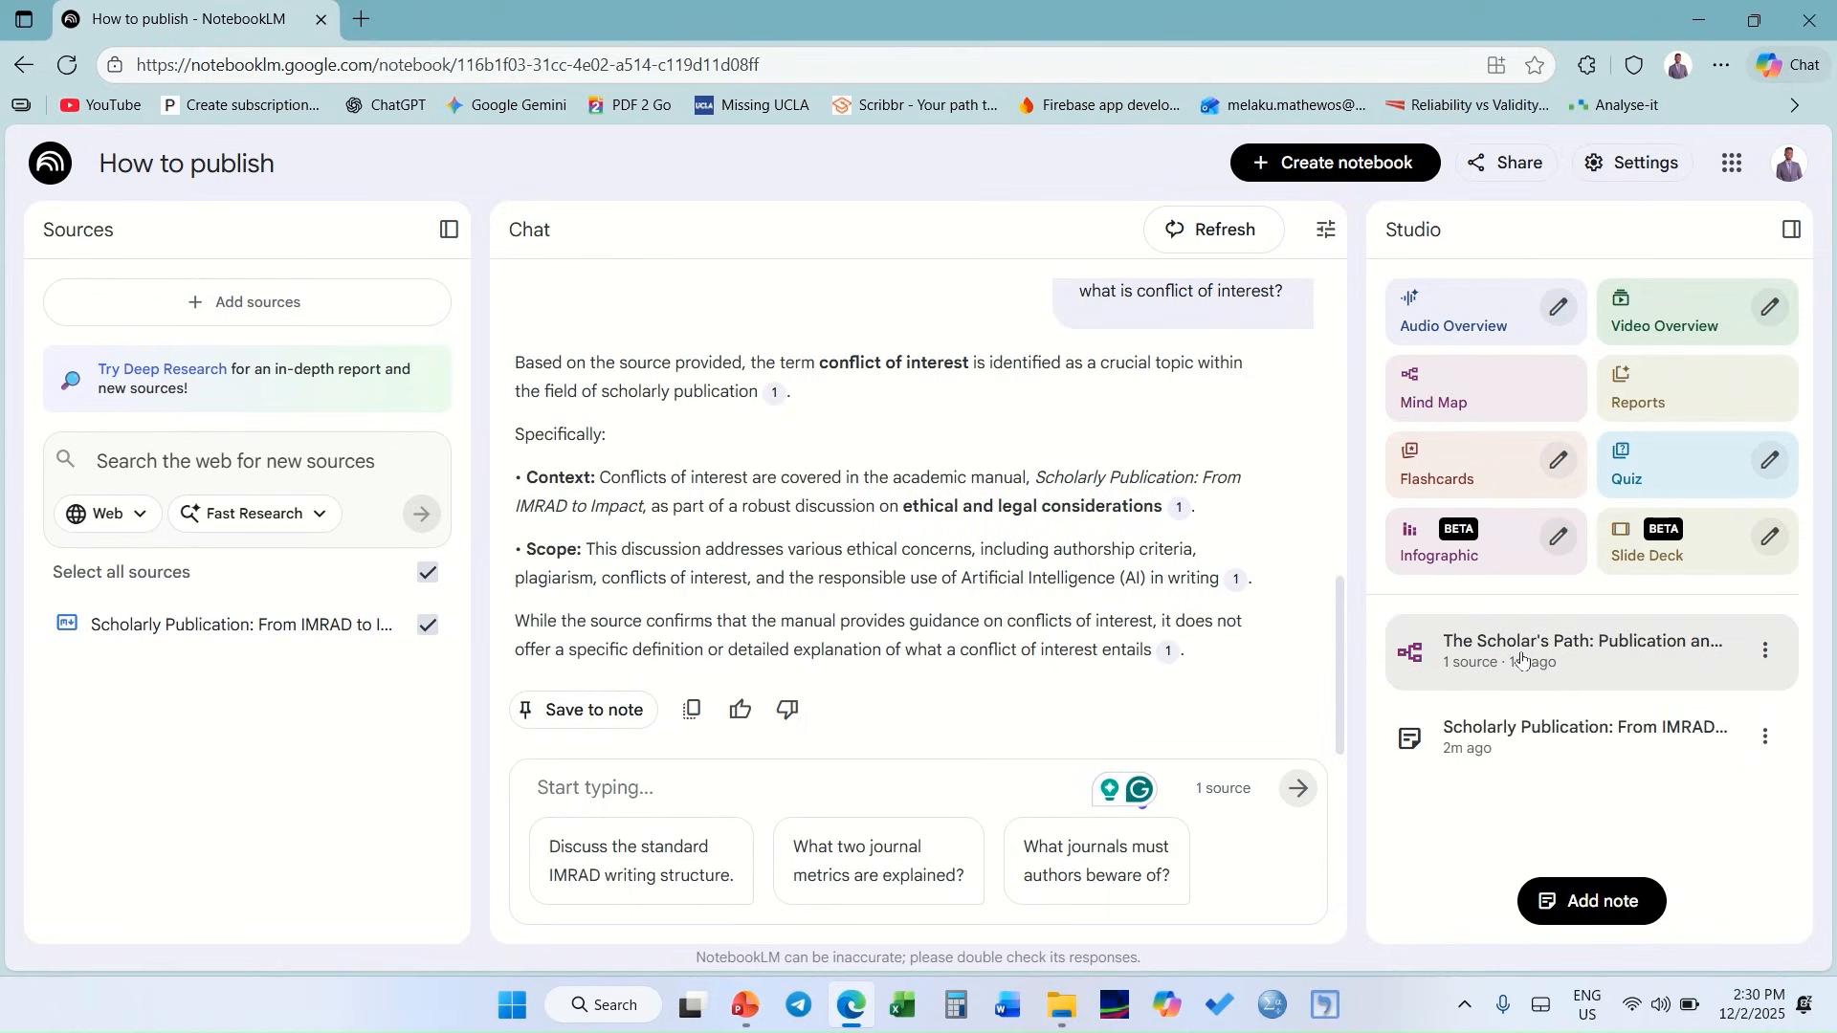
left_click(1523, 658)
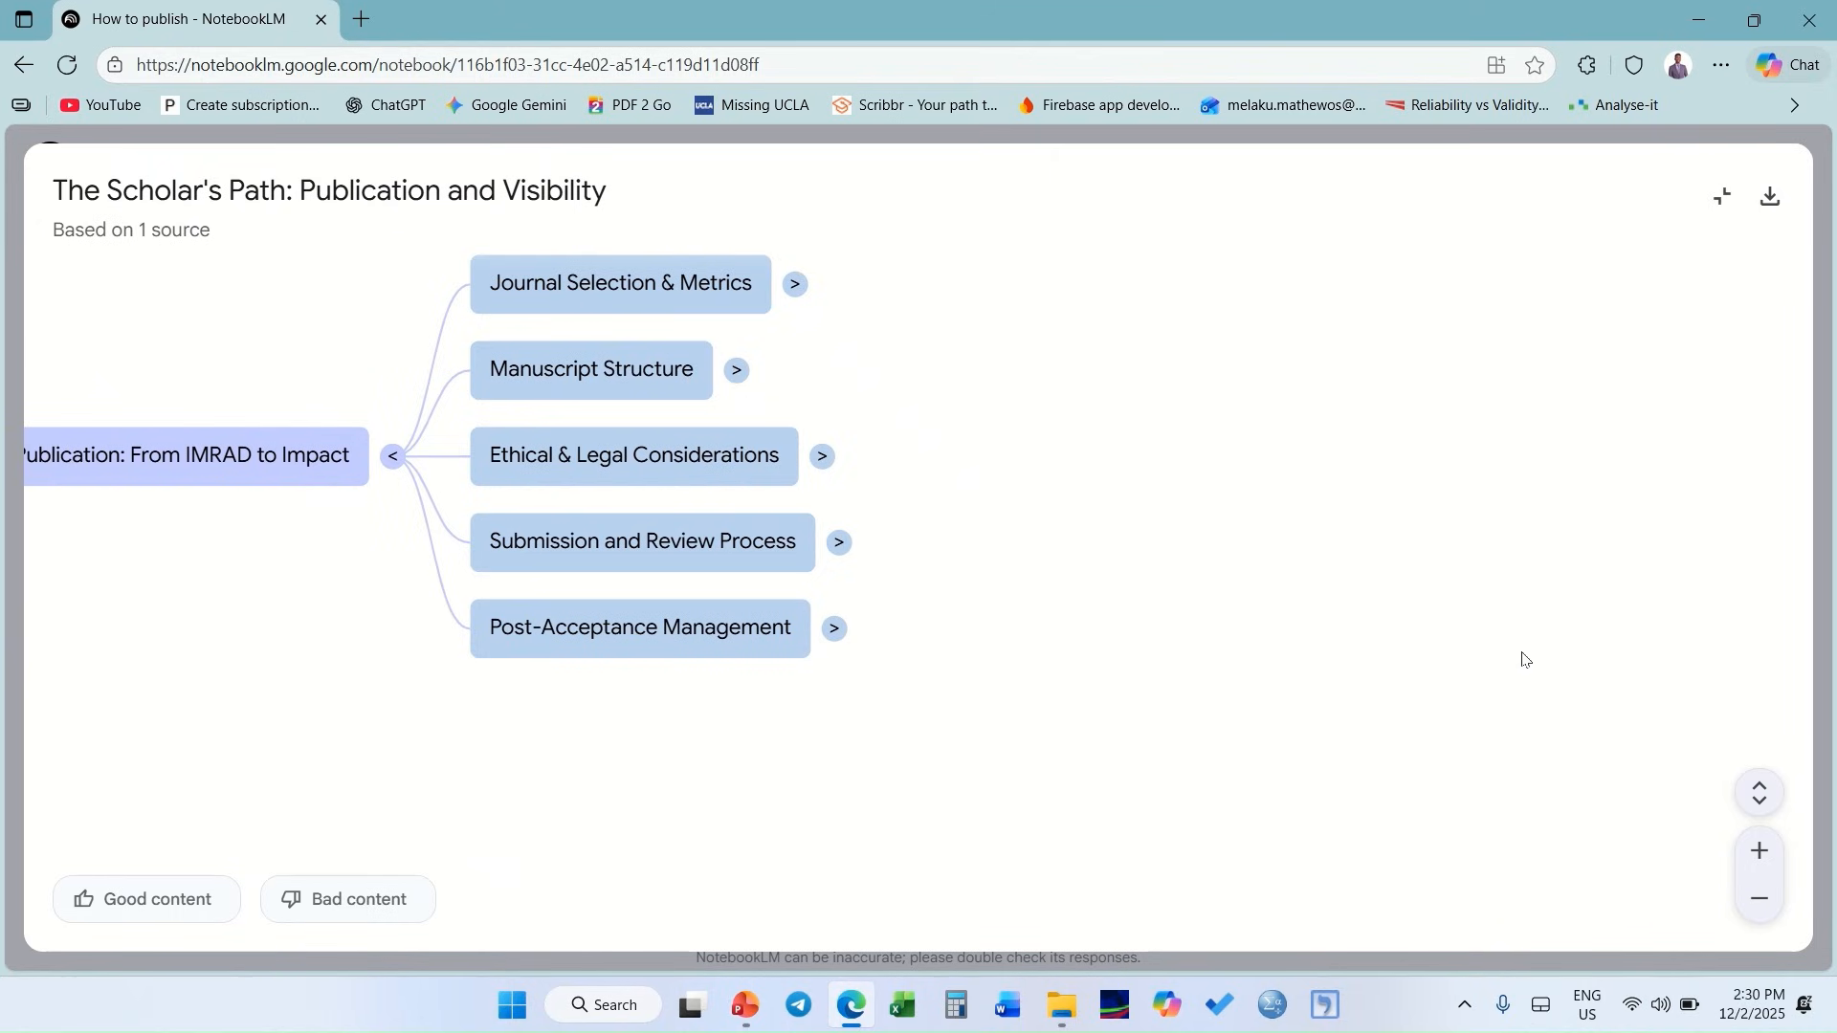
left_click_drag(332, 647, 463, 557)
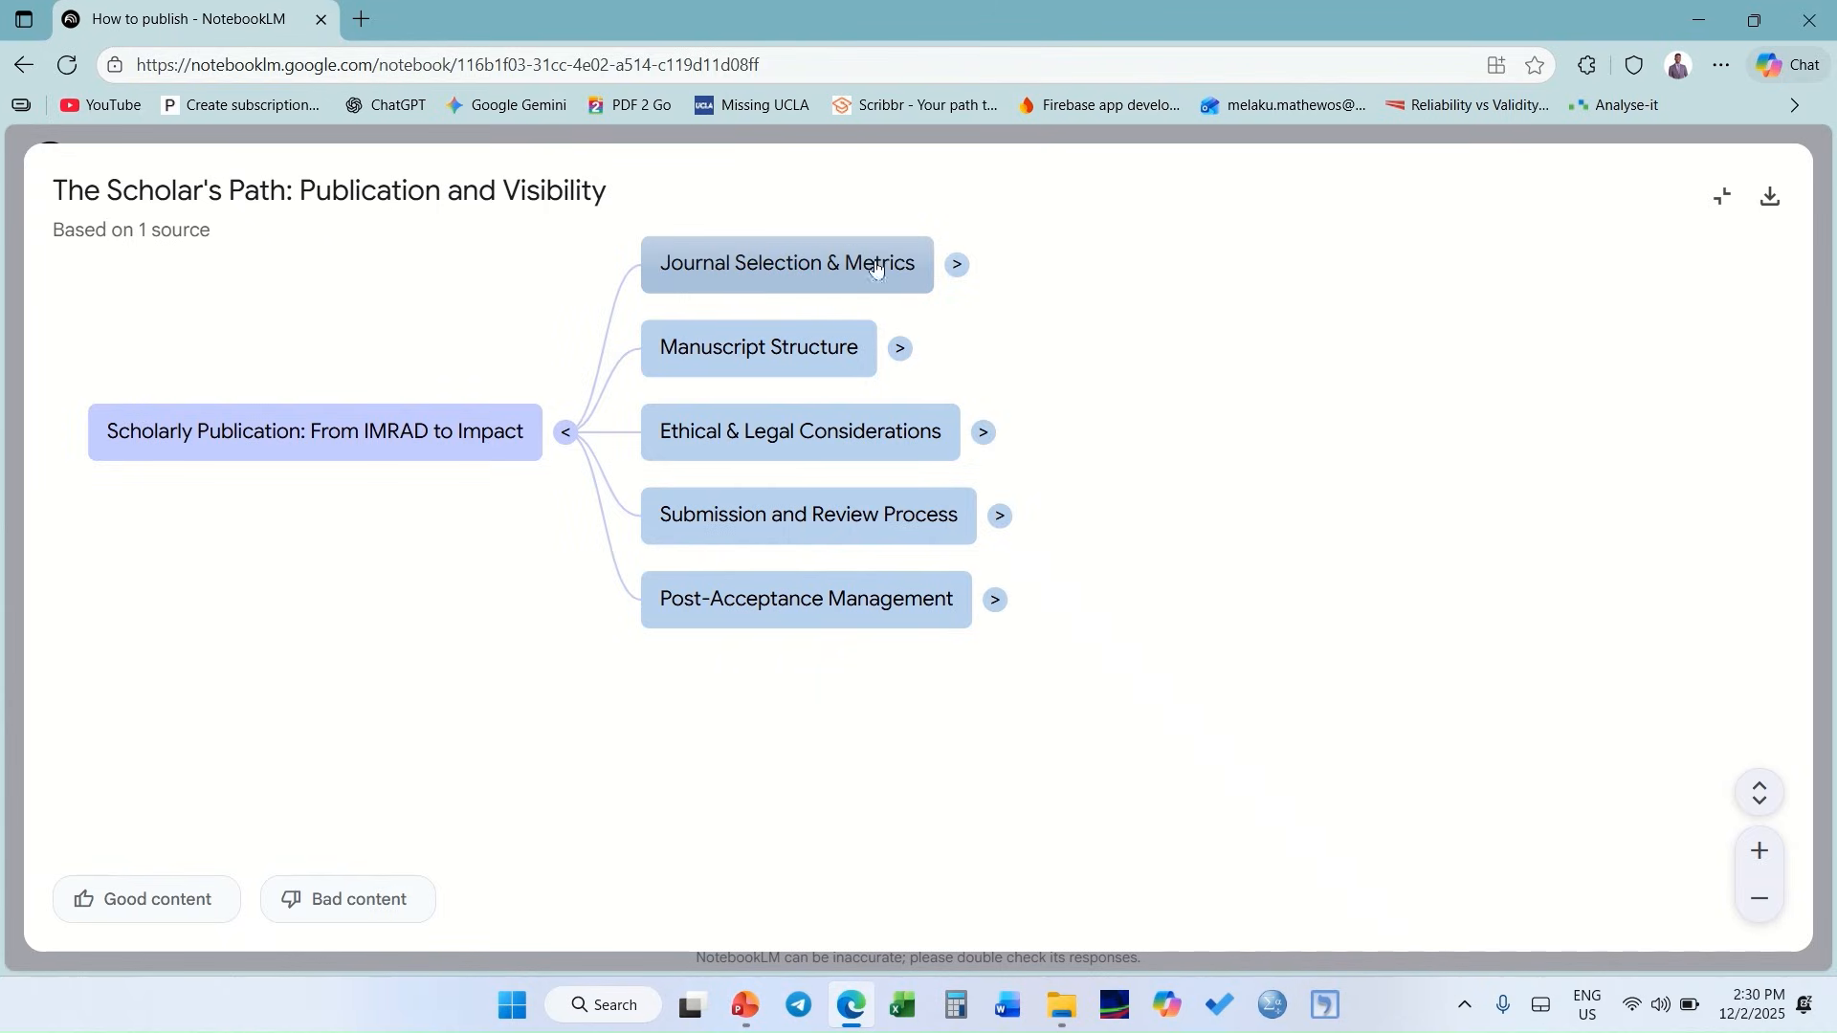
- Expand the Journal Selection & Metrics and Ethical & Legal Considerations branches of the mind map
left_click(958, 268)
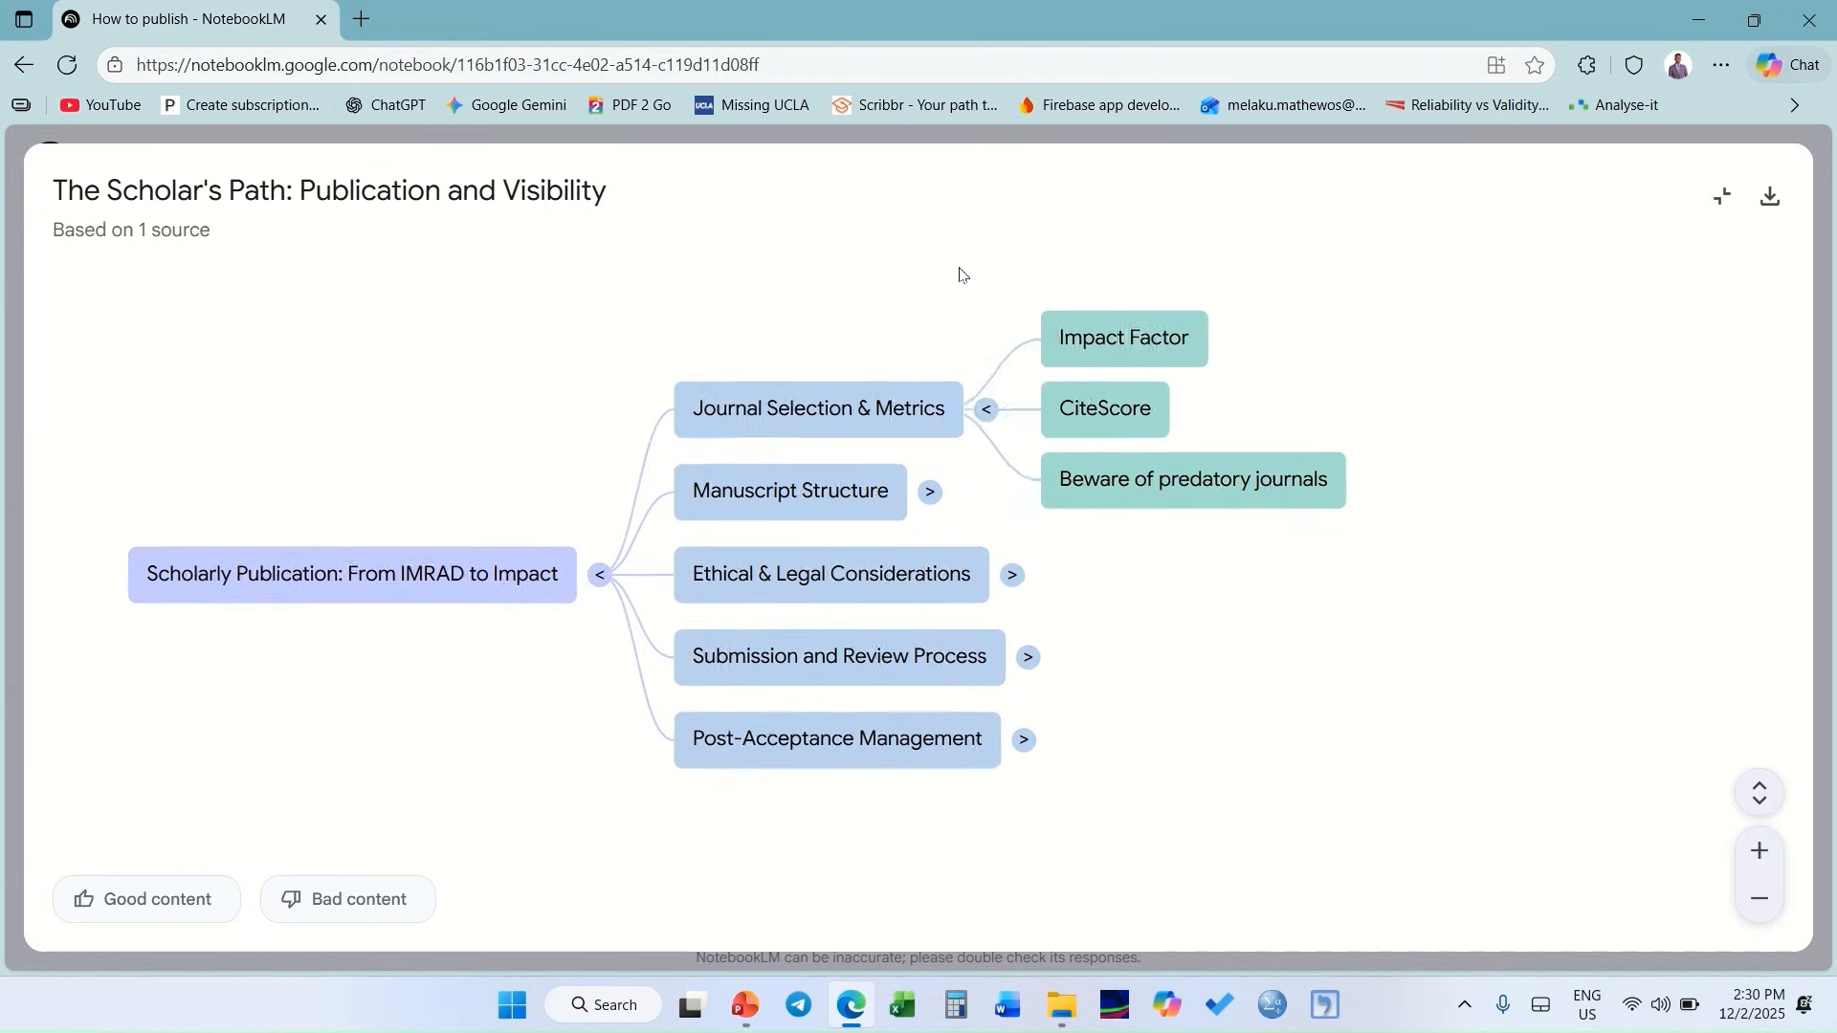
scroll(1208, 770, "down", 2)
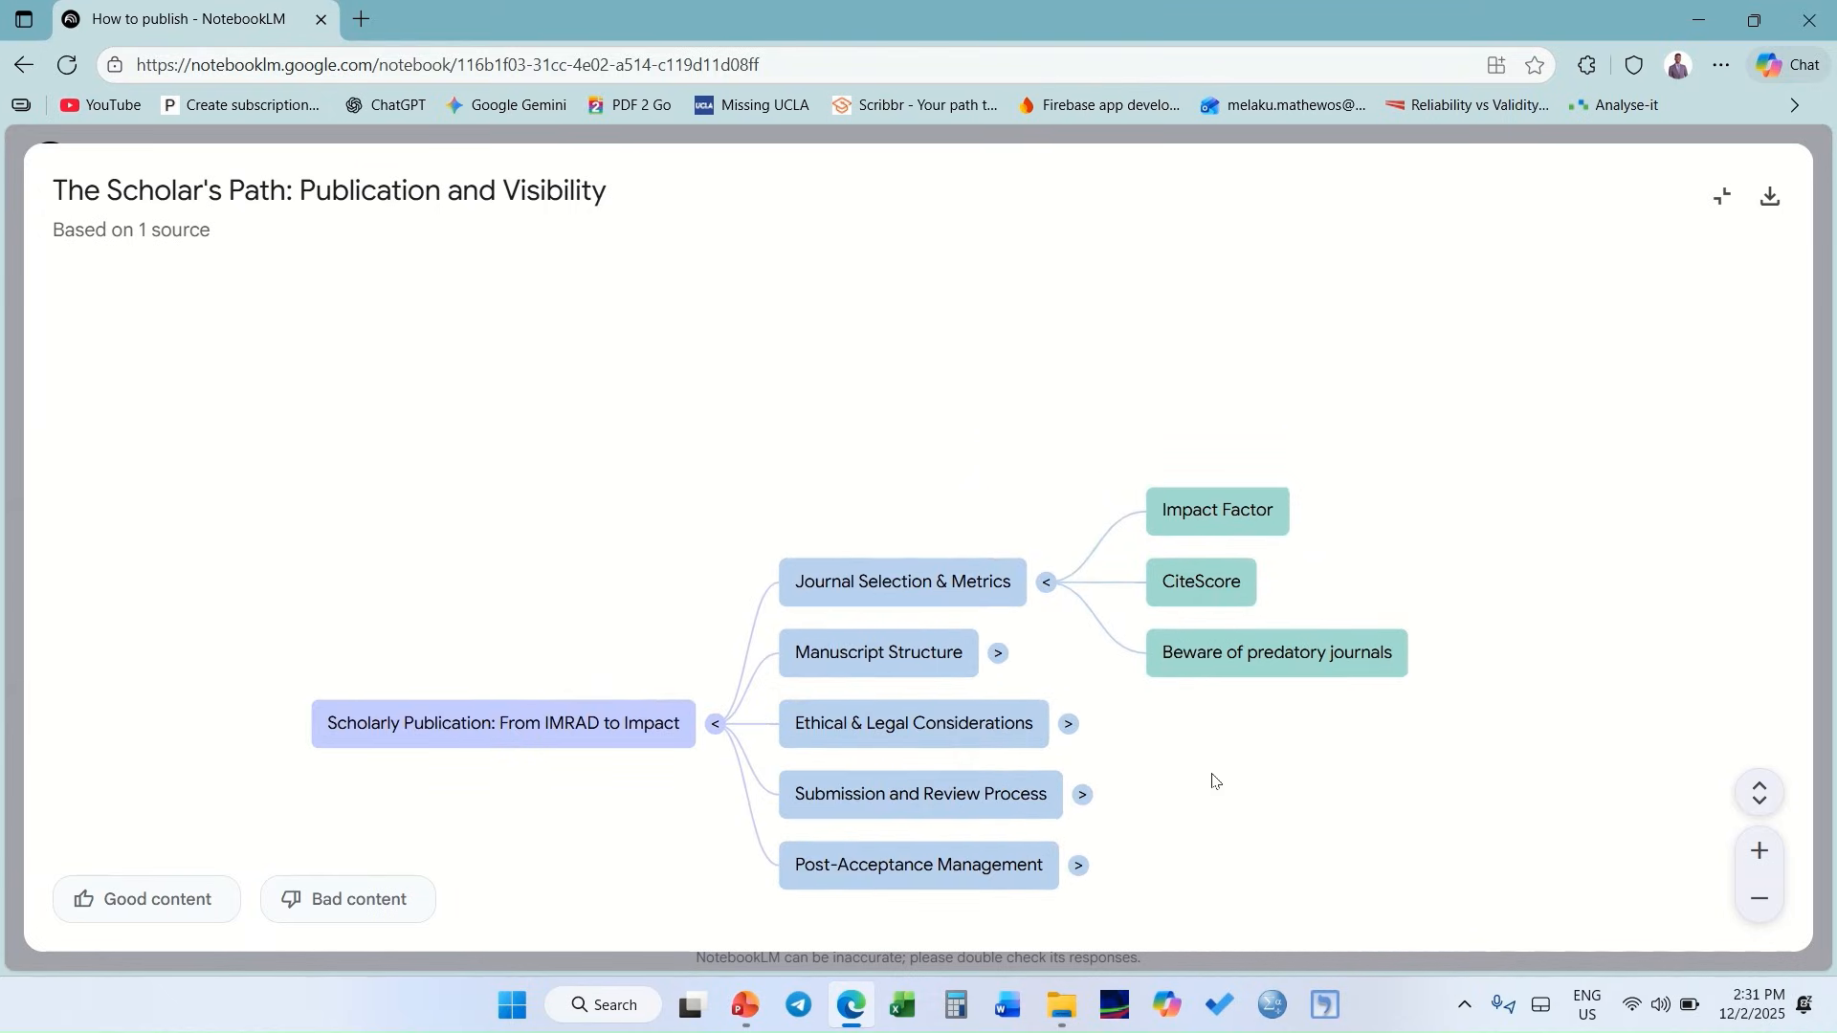
left_click(1069, 727)
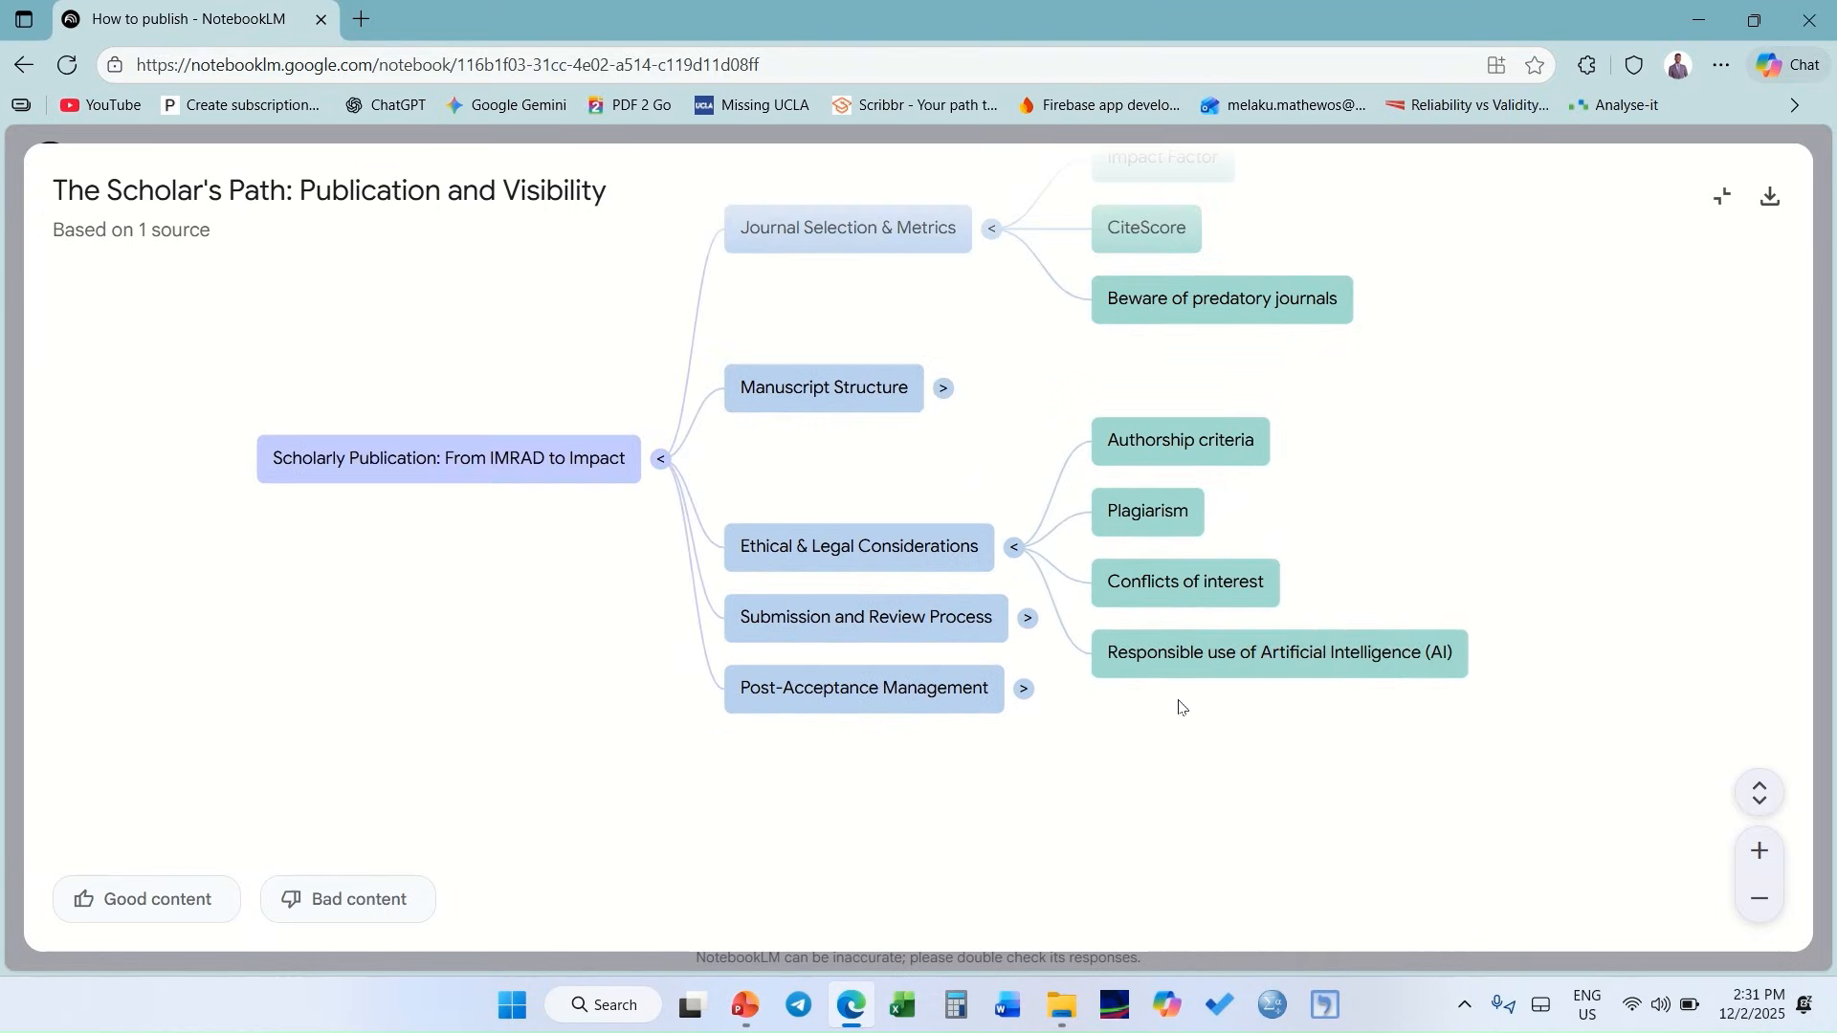
left_click_drag(1375, 452, 1351, 526)
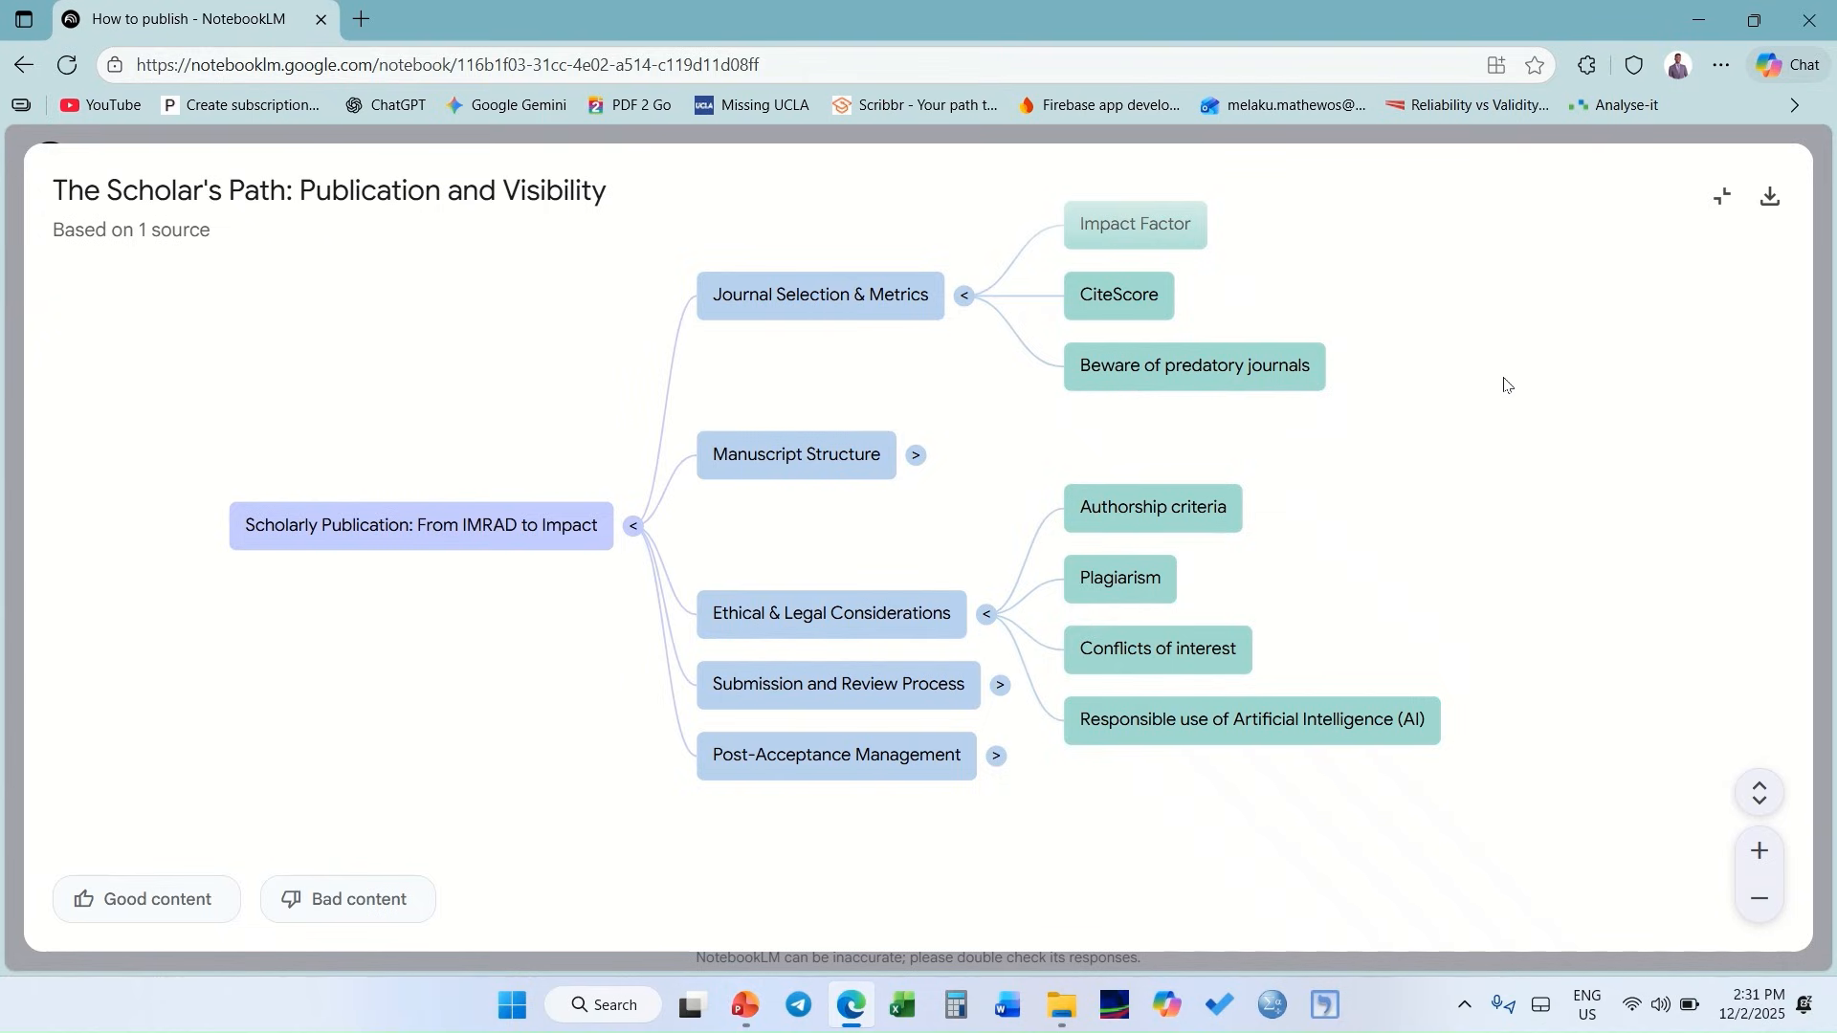
- Download the expanded mind map and close its view to return to the Studio outputs
left_click(1772, 199)
left_click(1720, 198)
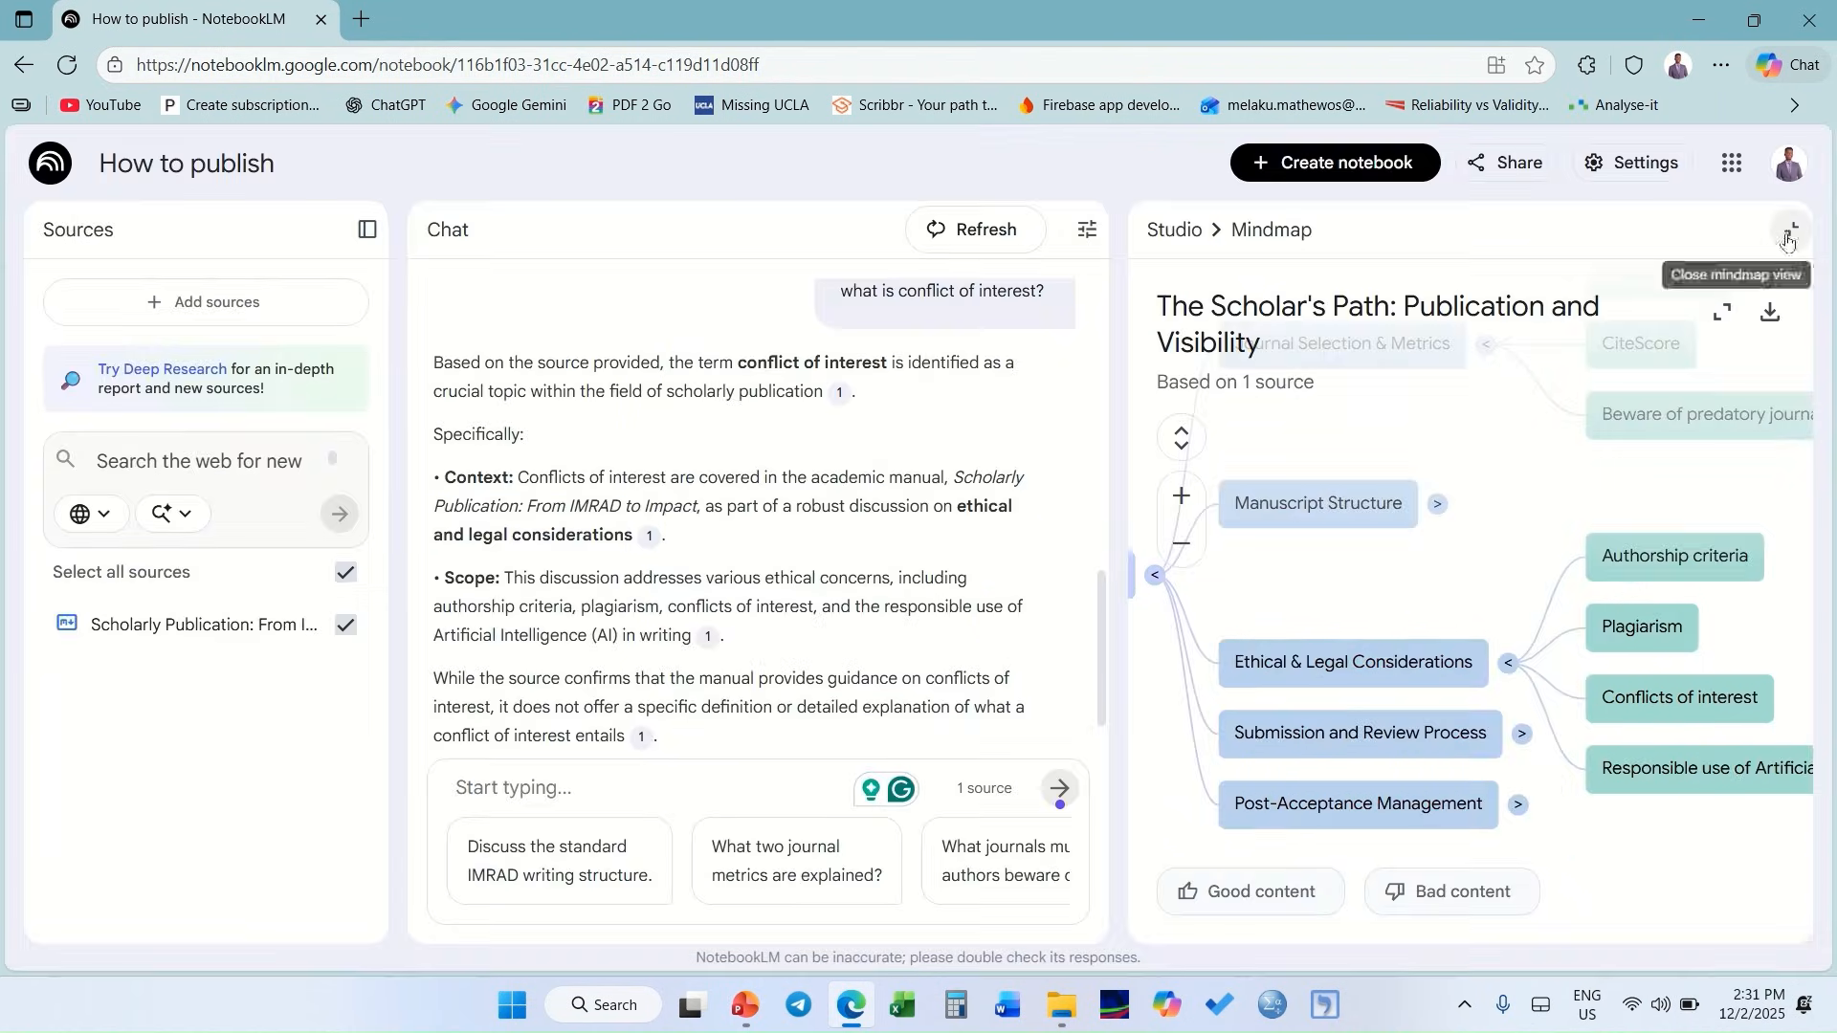
left_click(1785, 236)
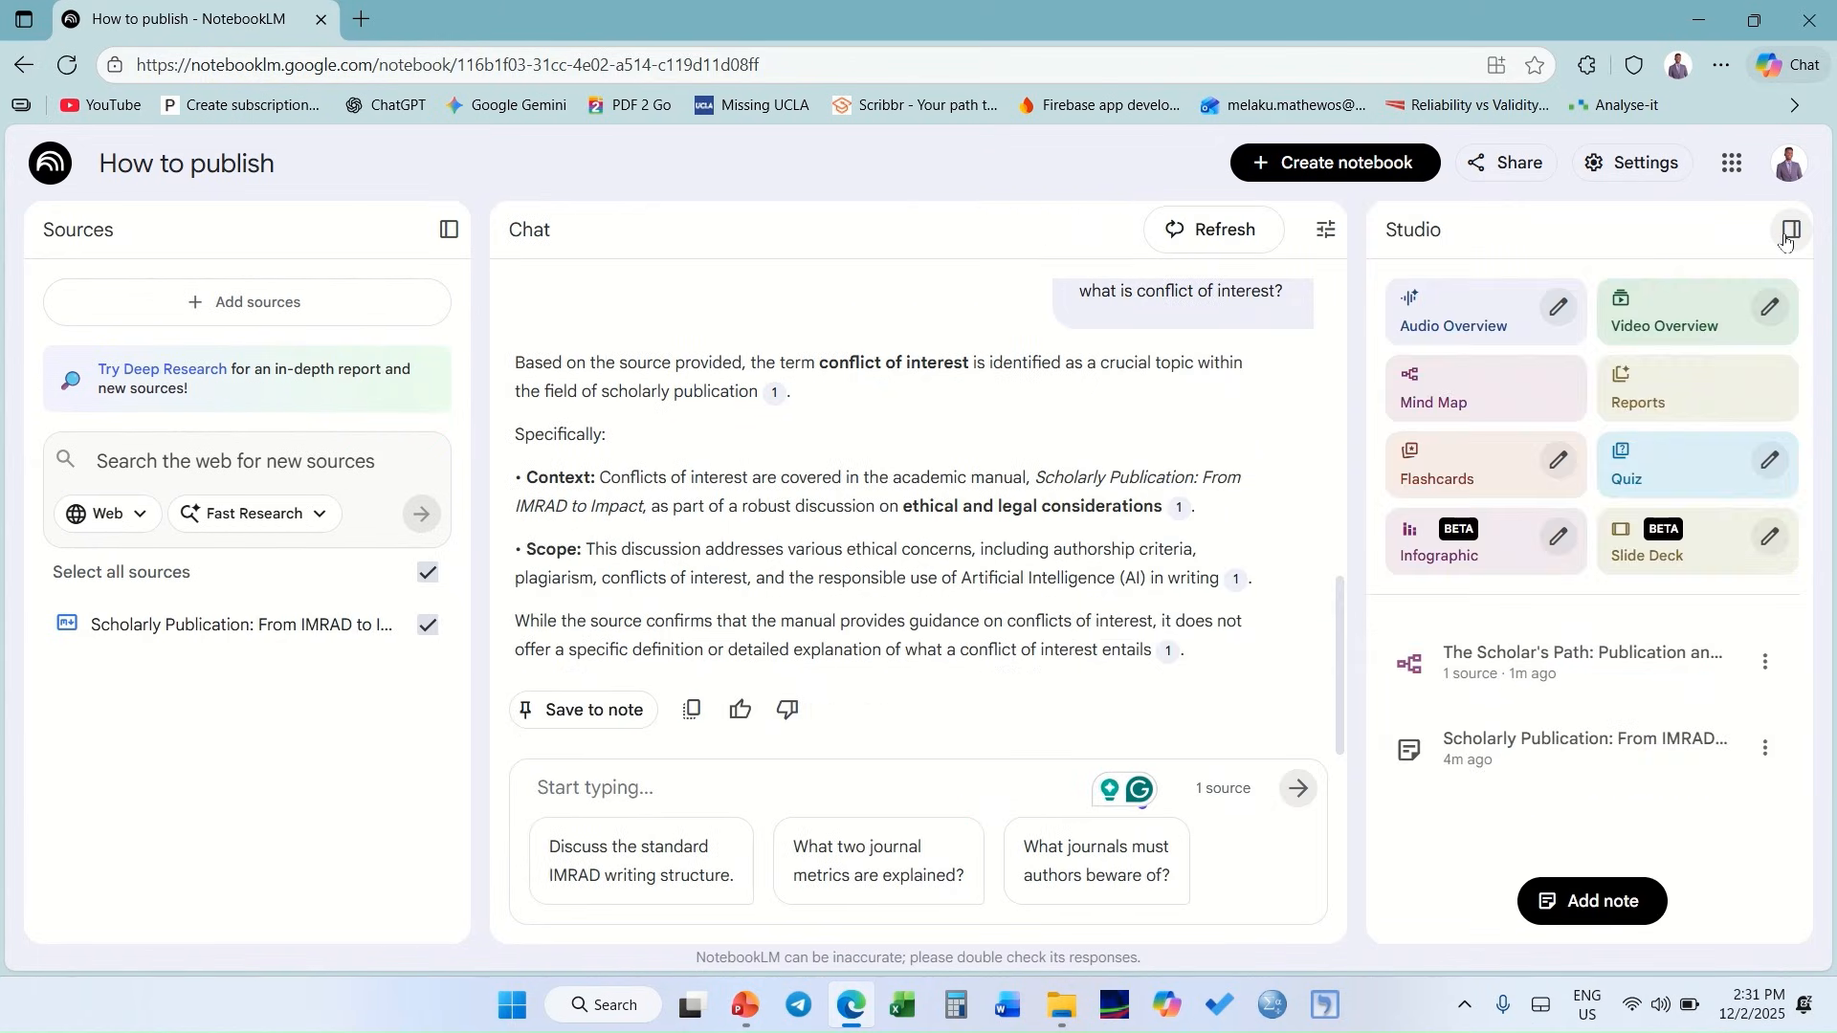
left_click(1681, 405)
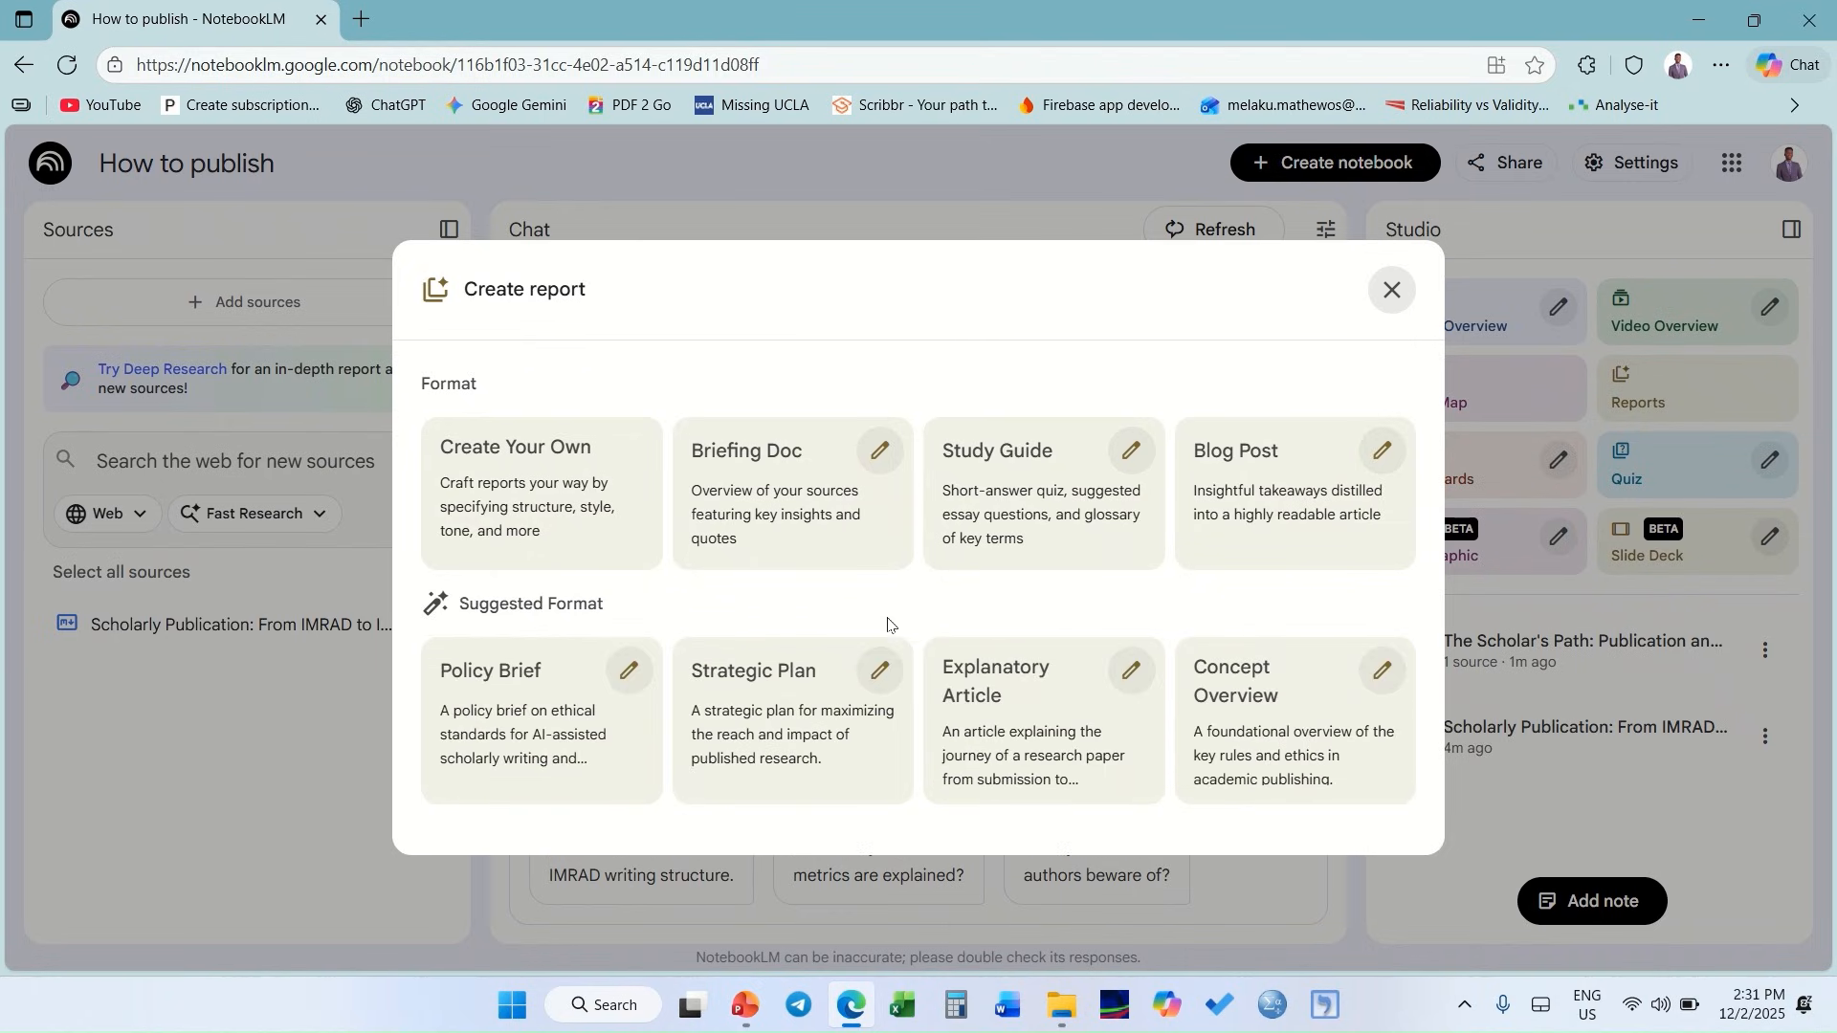
left_click(567, 472)
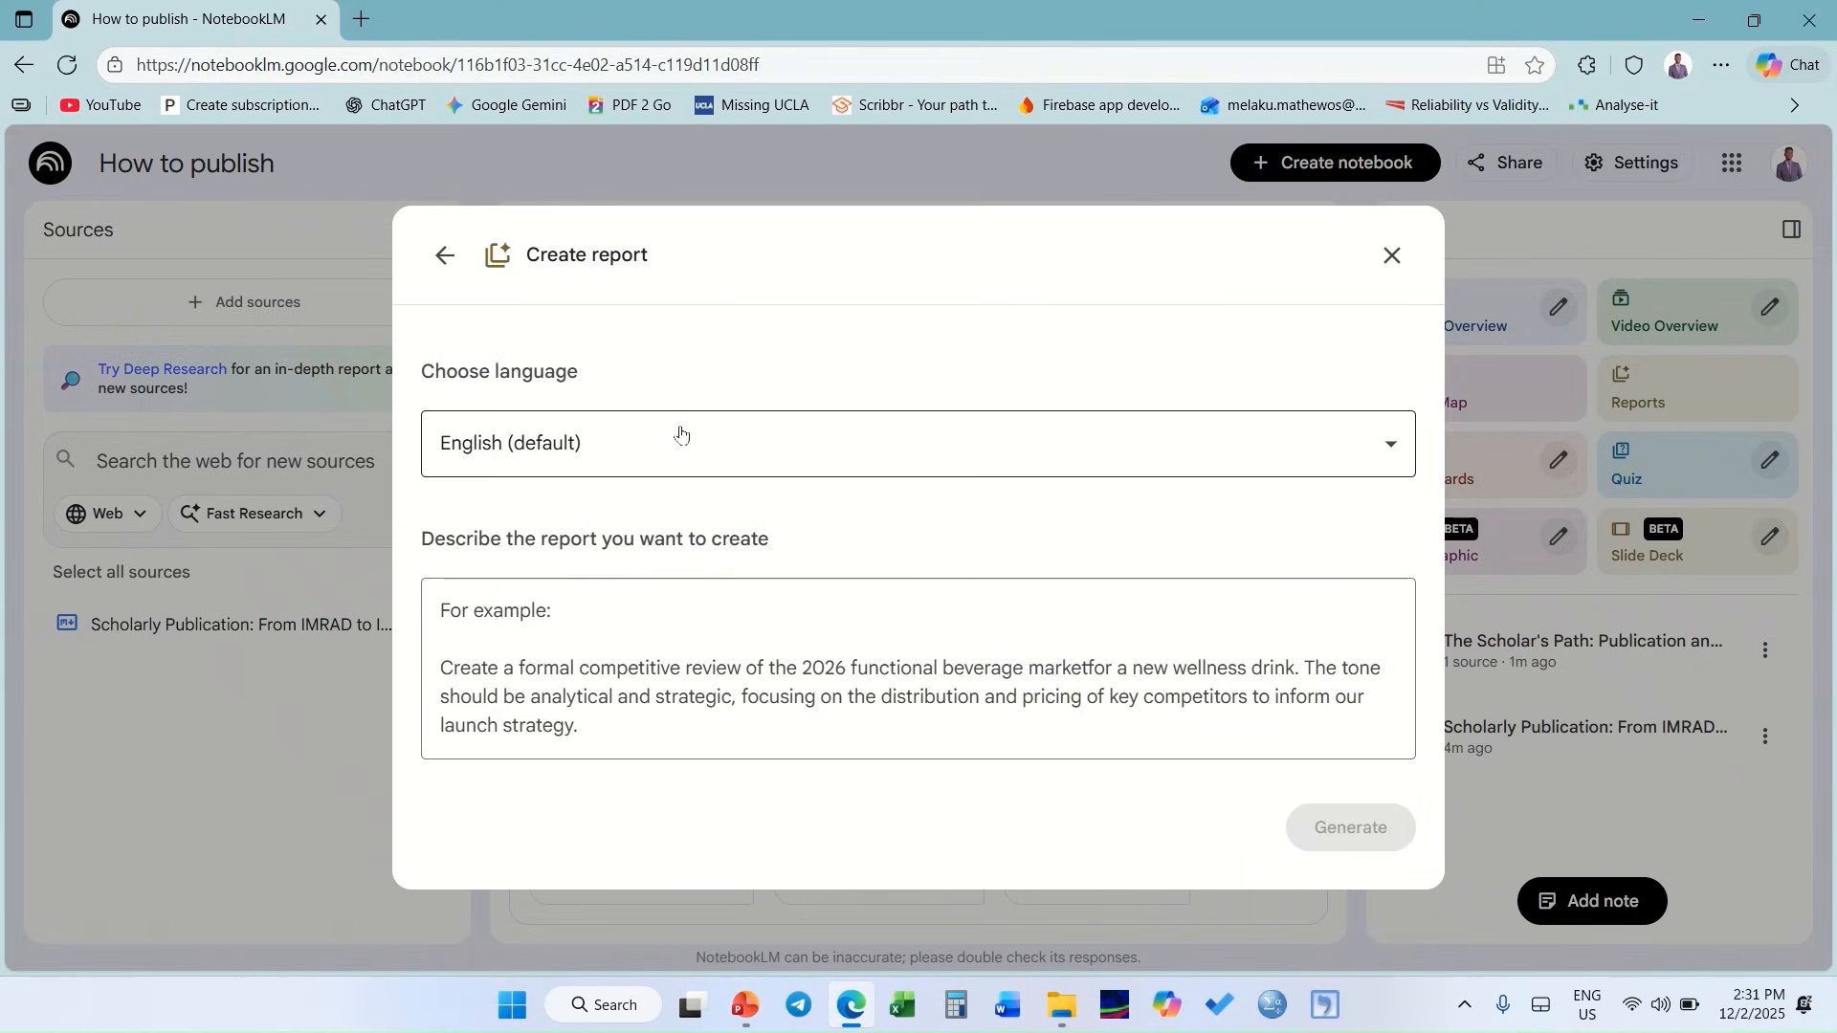
scroll(635, 660, "down", 1)
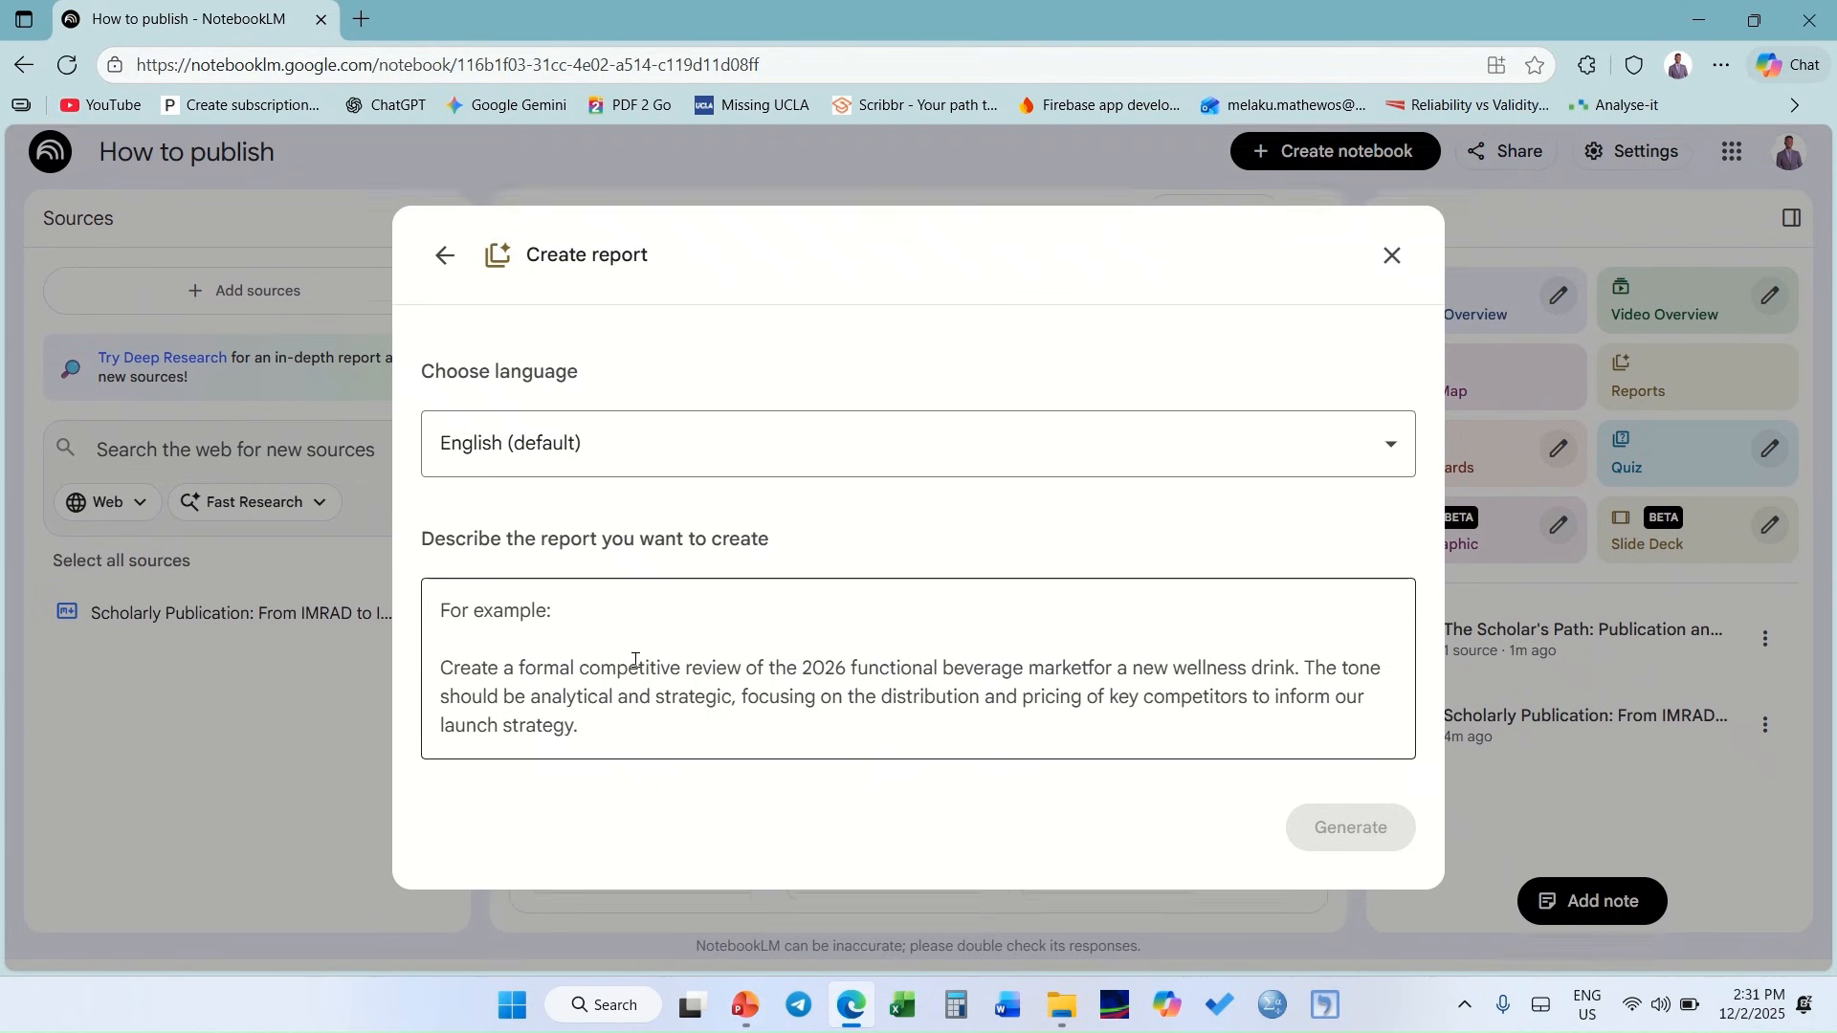
left_click(1392, 254)
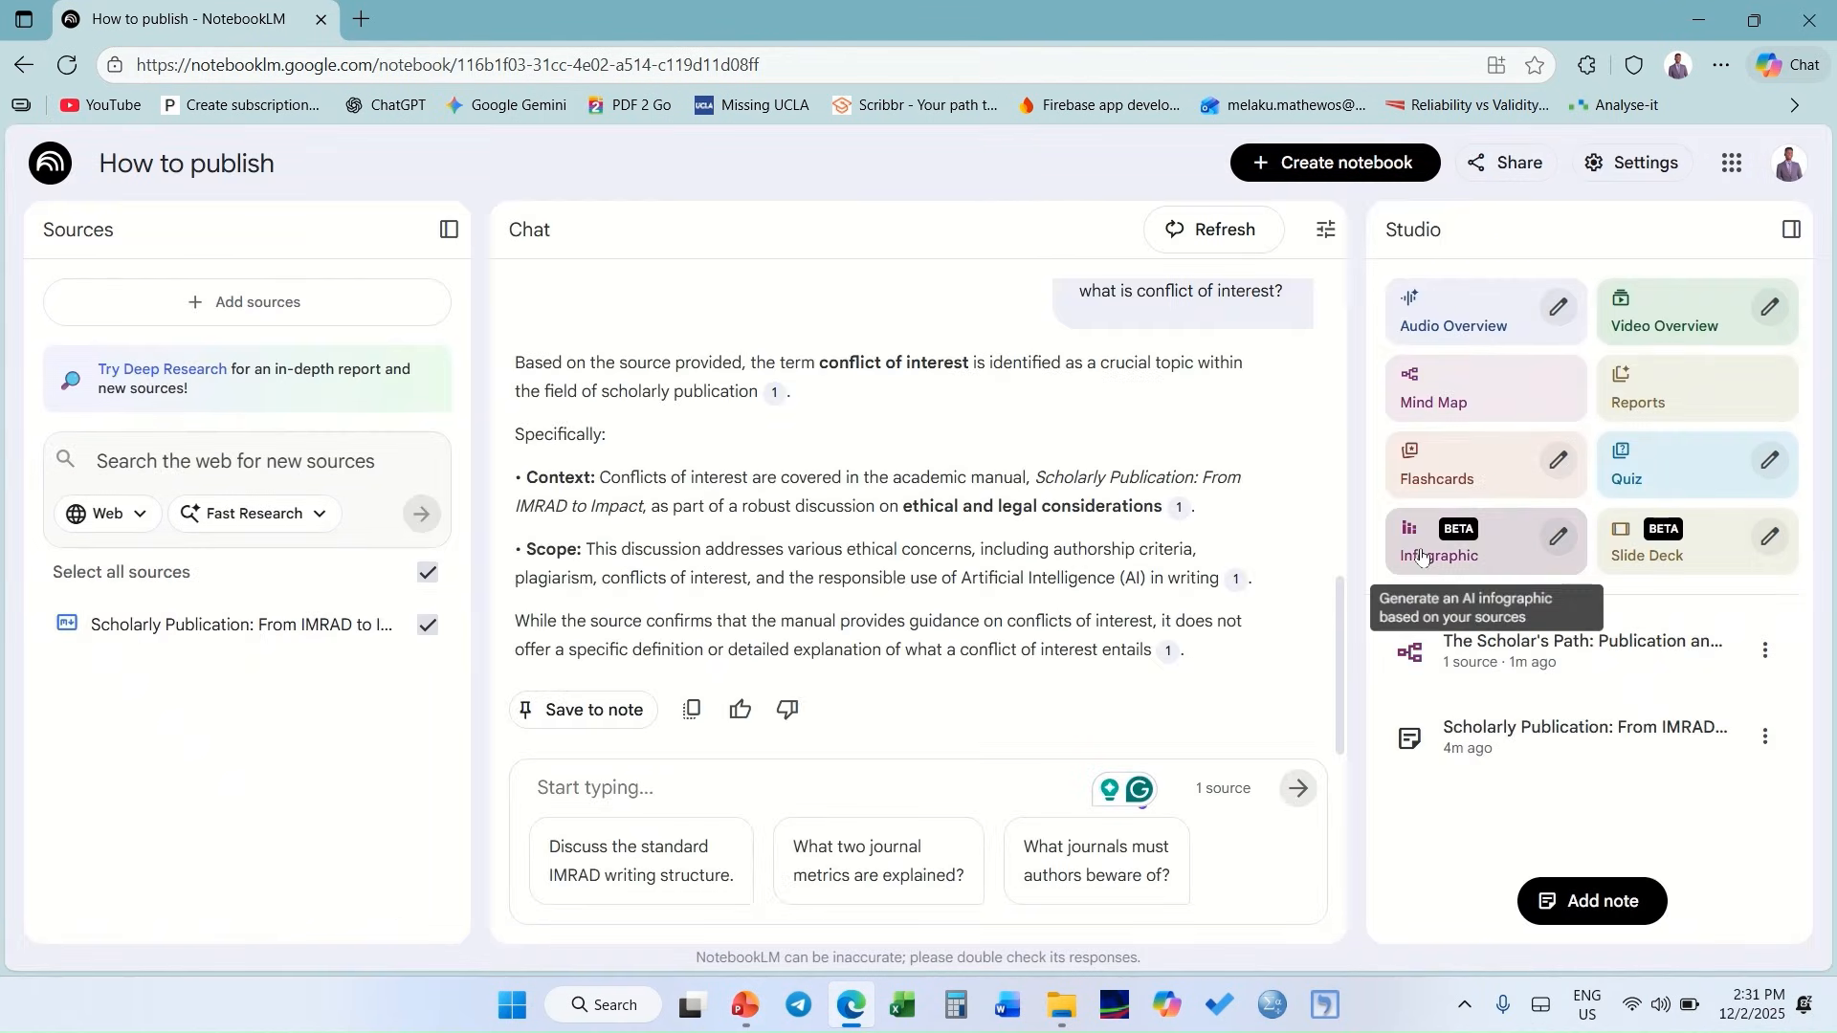
- Generate a Briefing Doc report from the selected source, read through it, and close it
left_click(1638, 387)
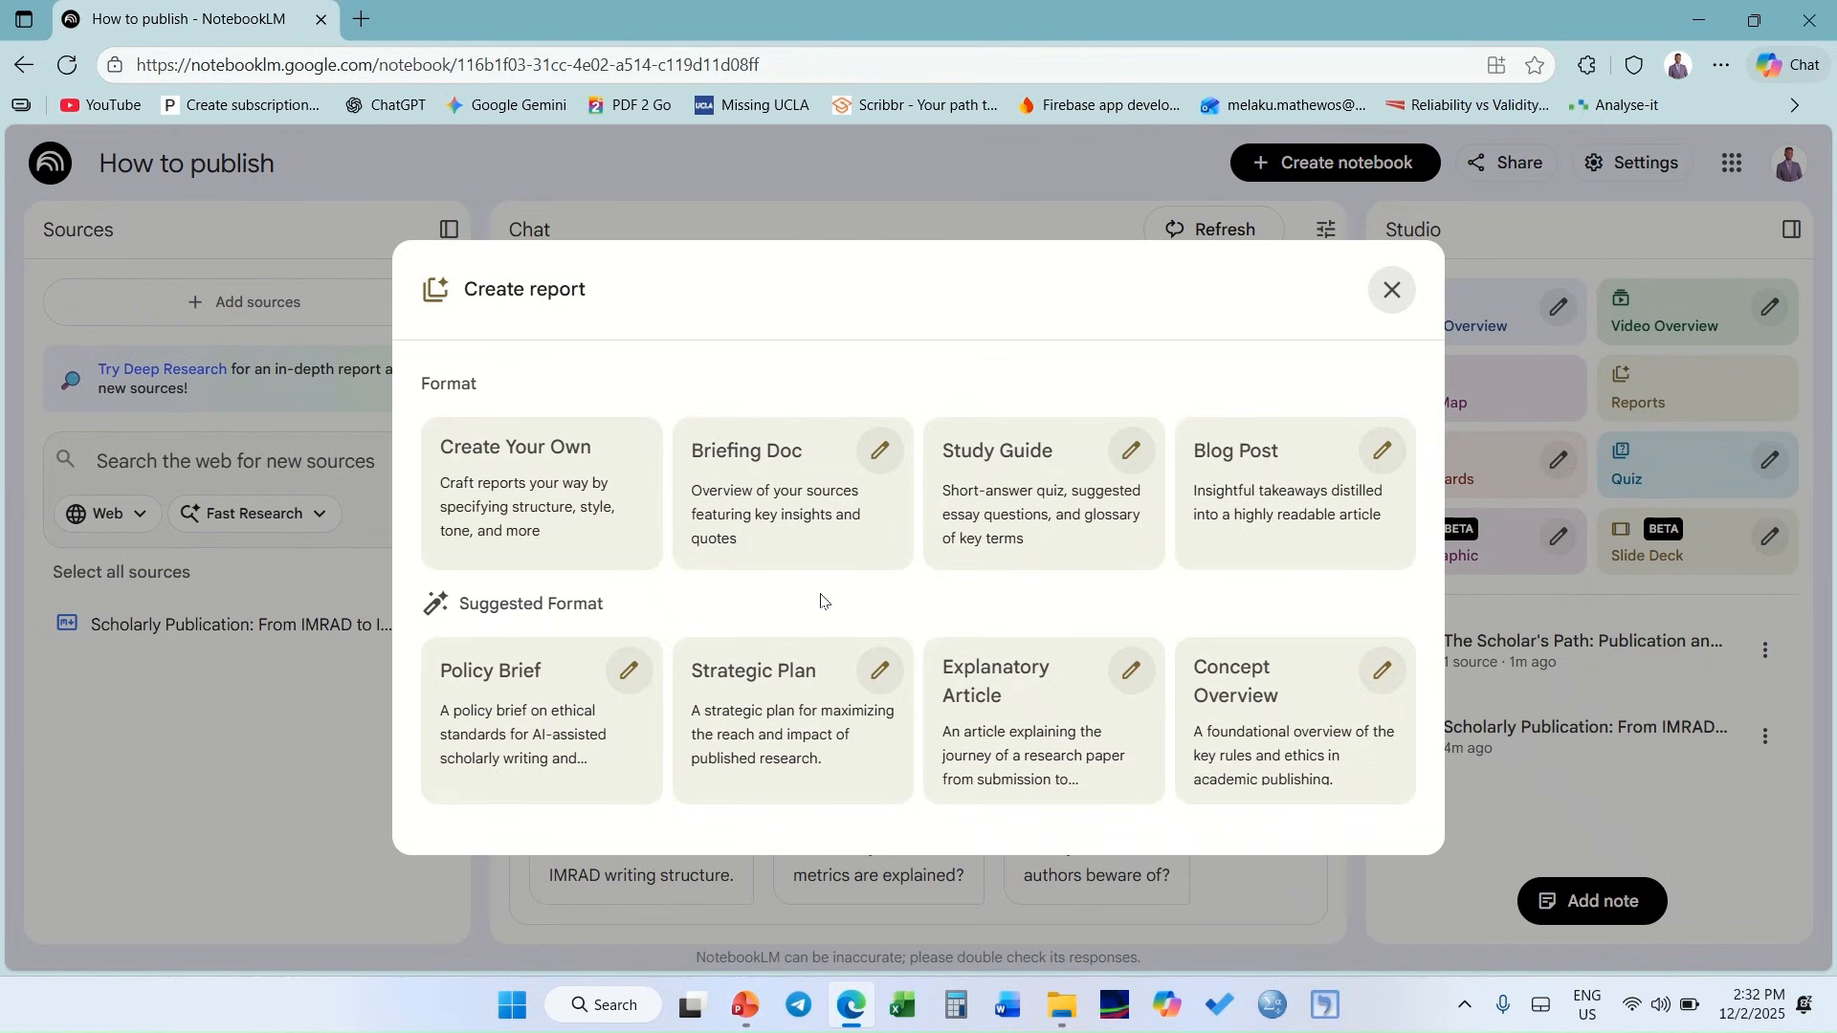
left_click(770, 484)
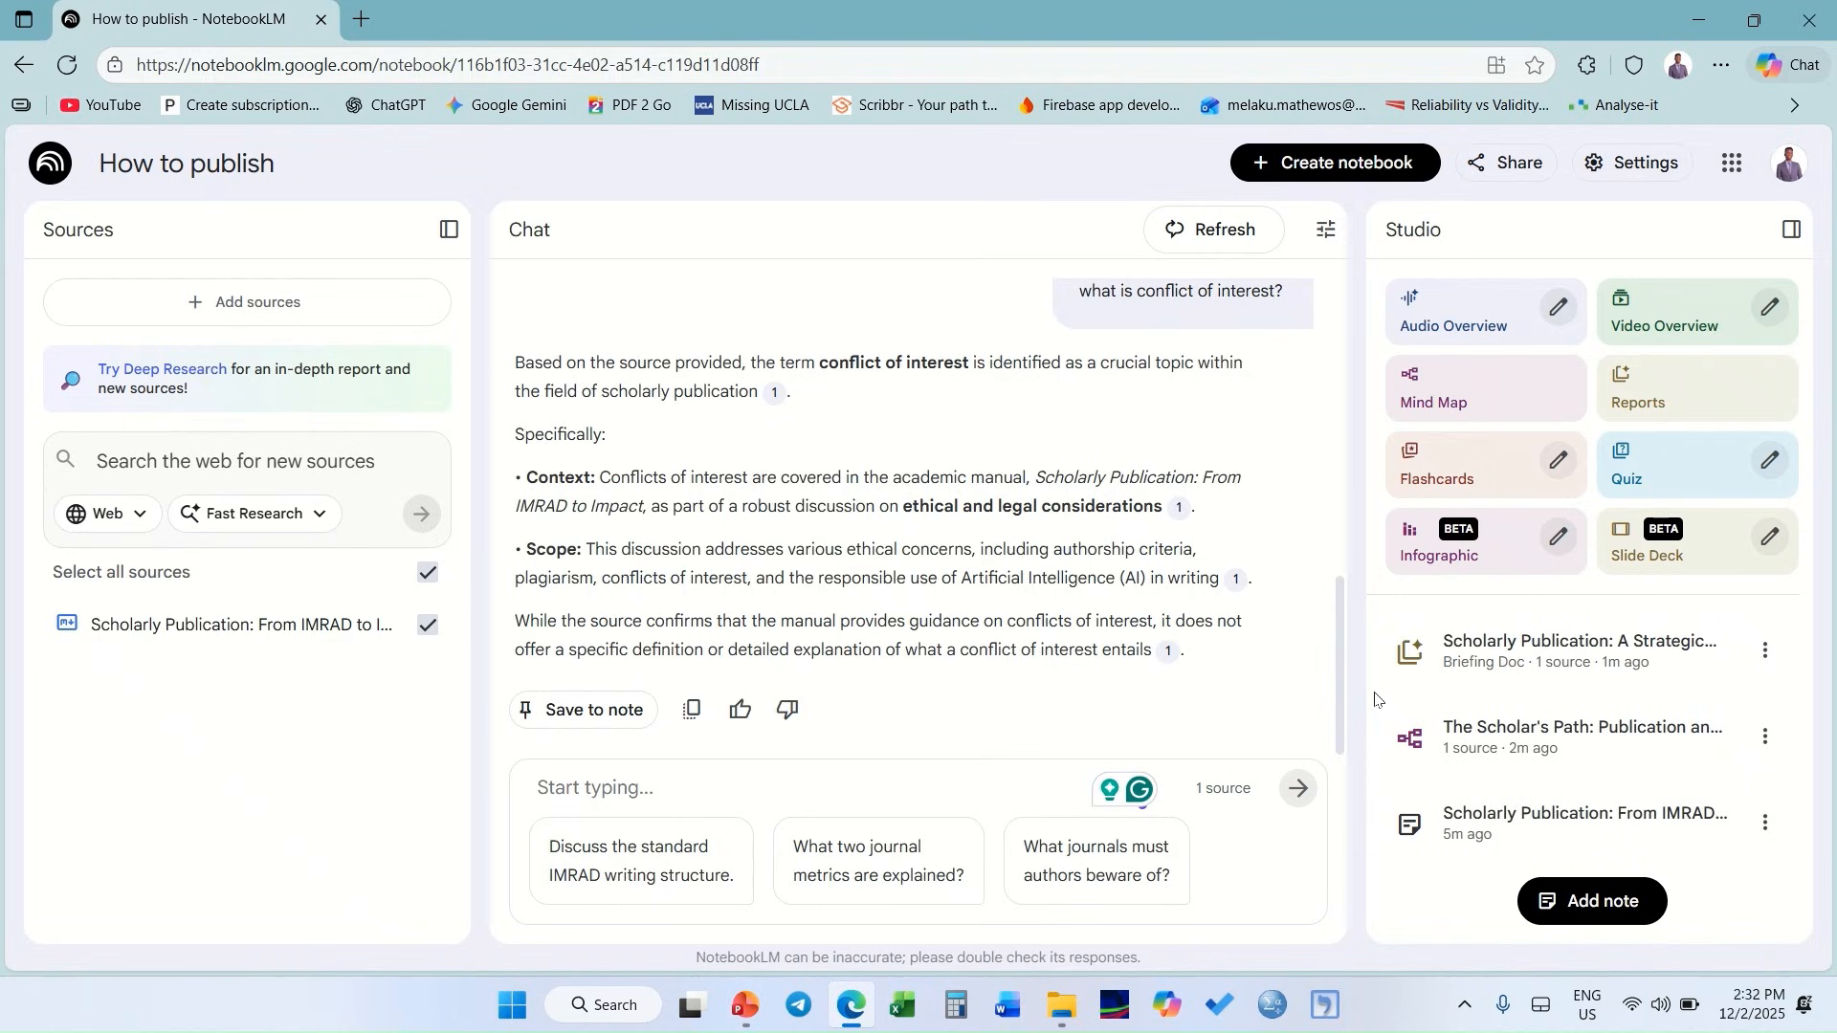
left_click(1531, 658)
scroll(1408, 643, "down", 3)
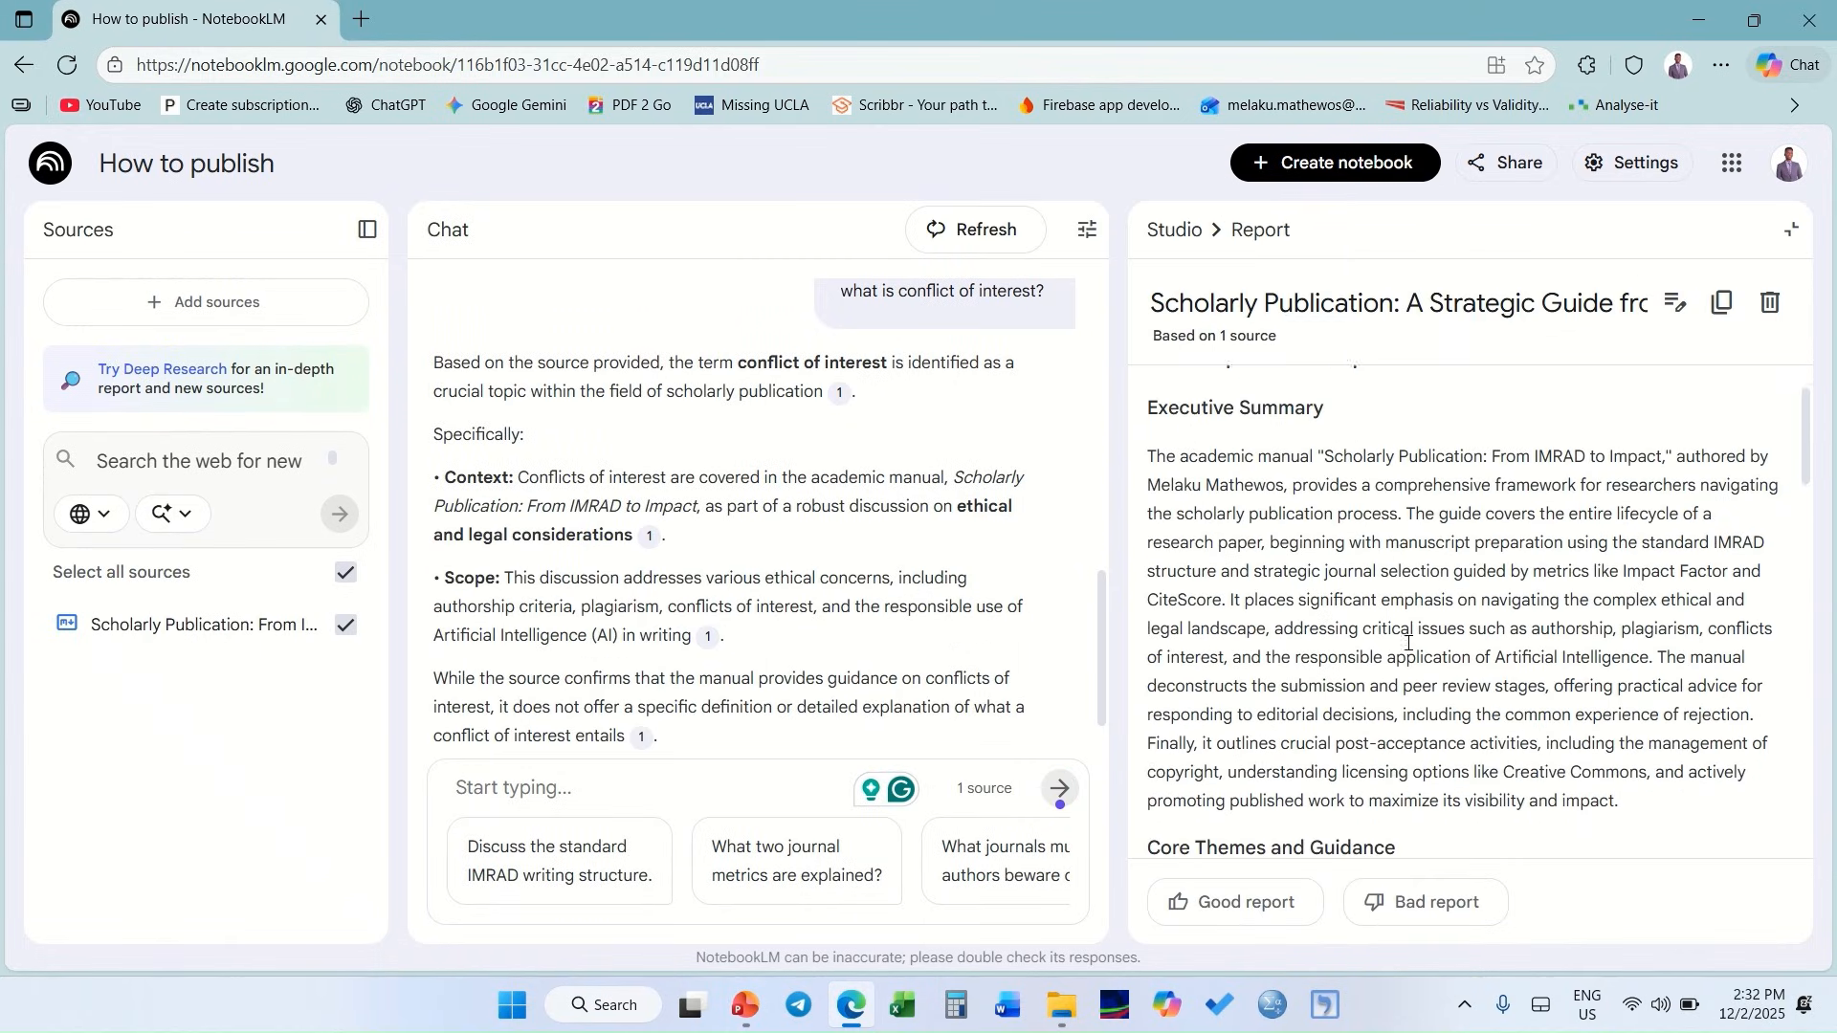
scroll(1408, 643, "down", 5)
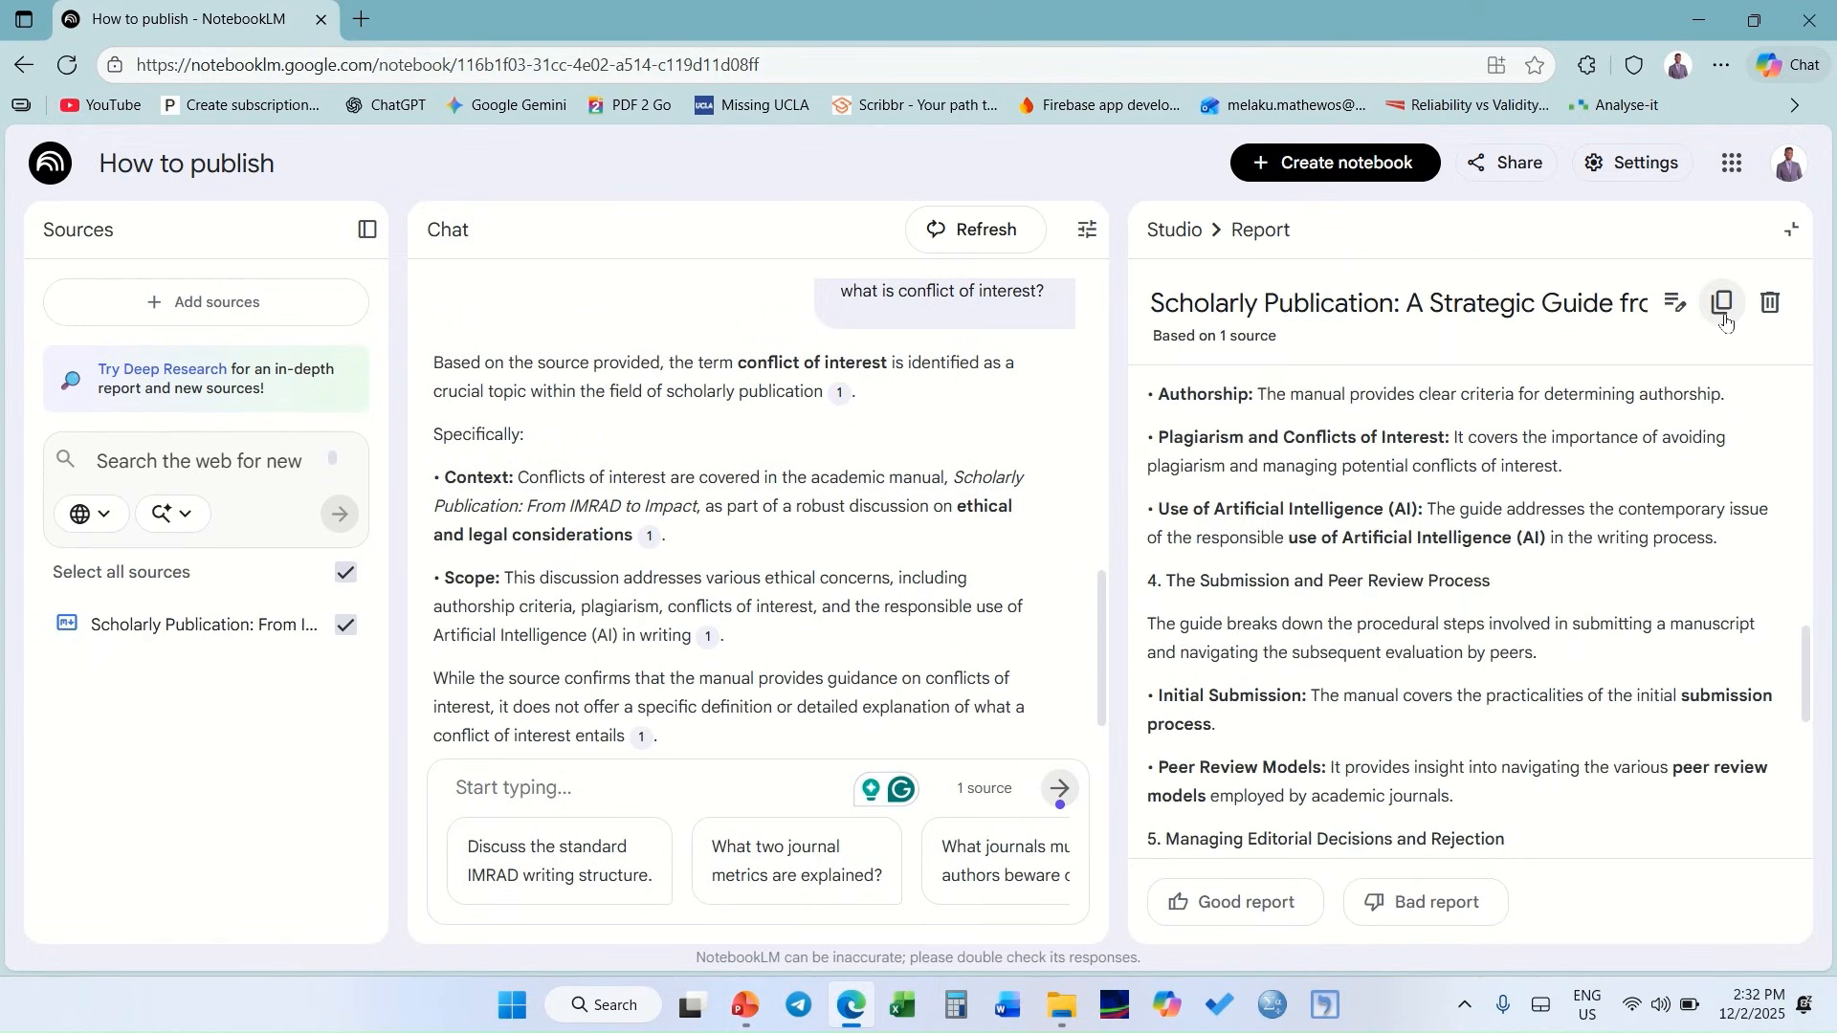
left_click(1791, 245)
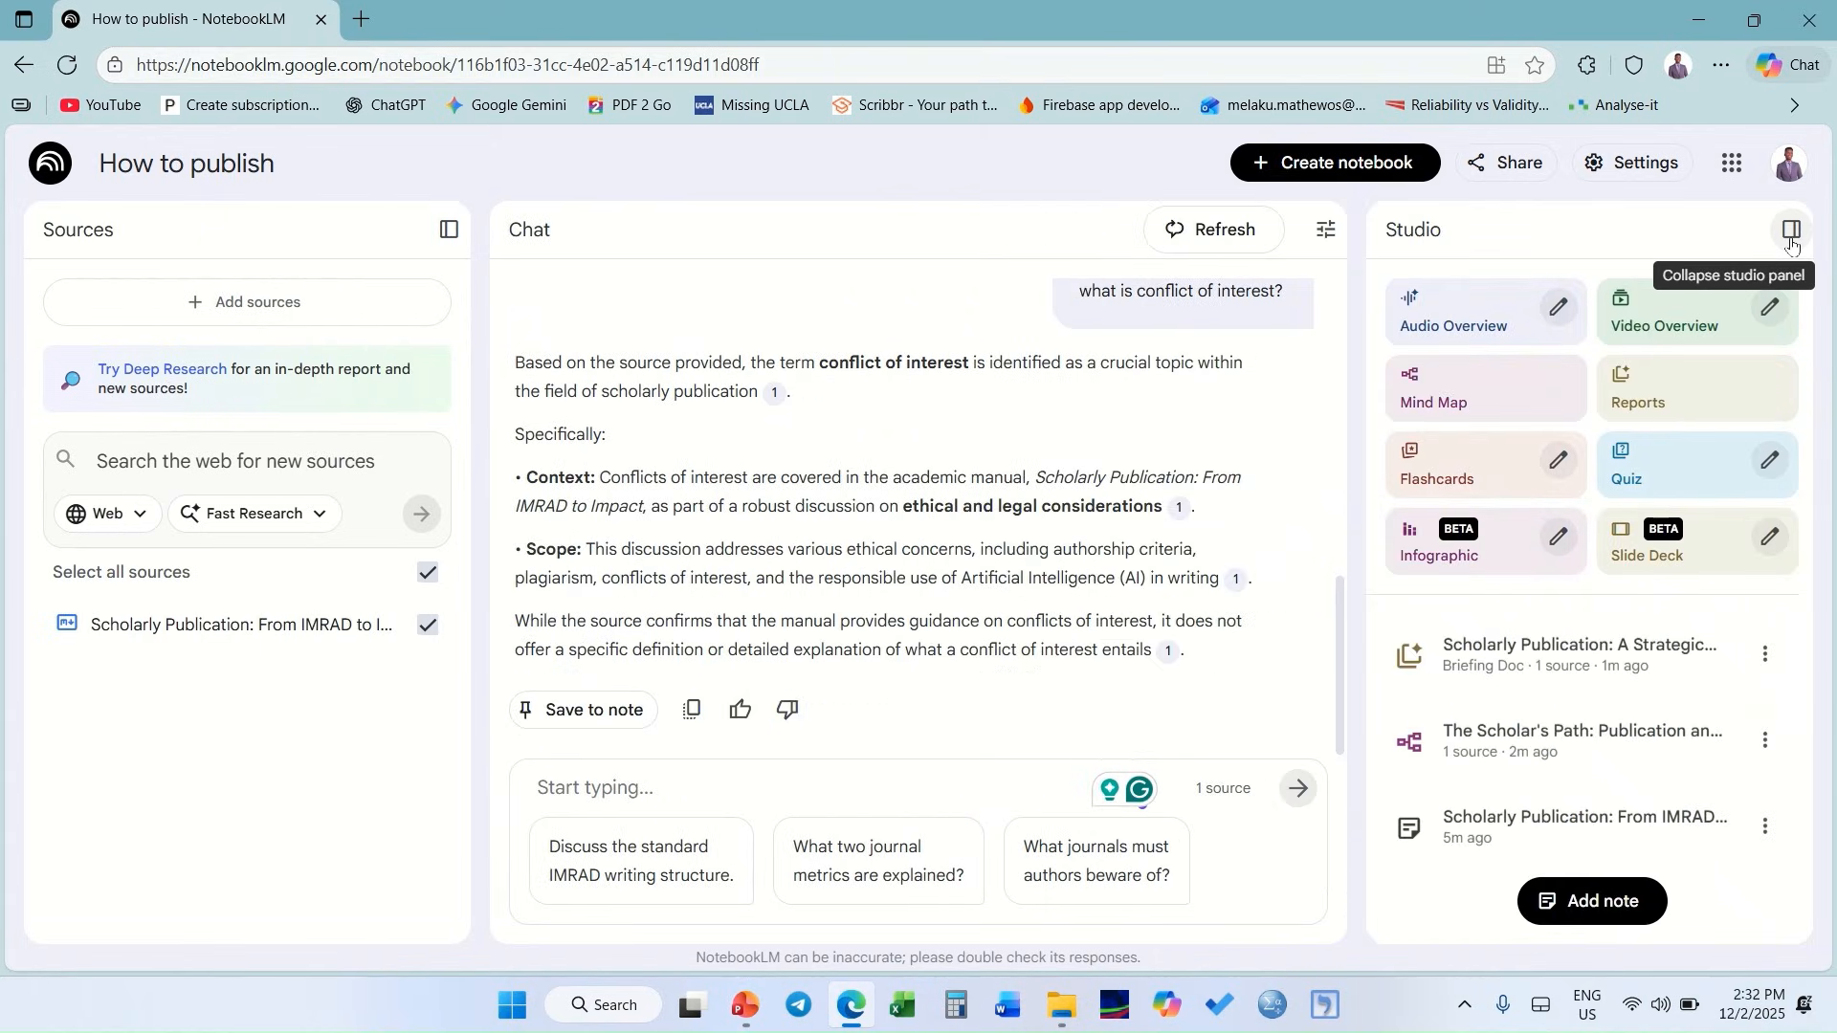
- Generate flashcards from the selected source, open them, reveal the first card's answer and advance to the second card
left_click(1483, 465)
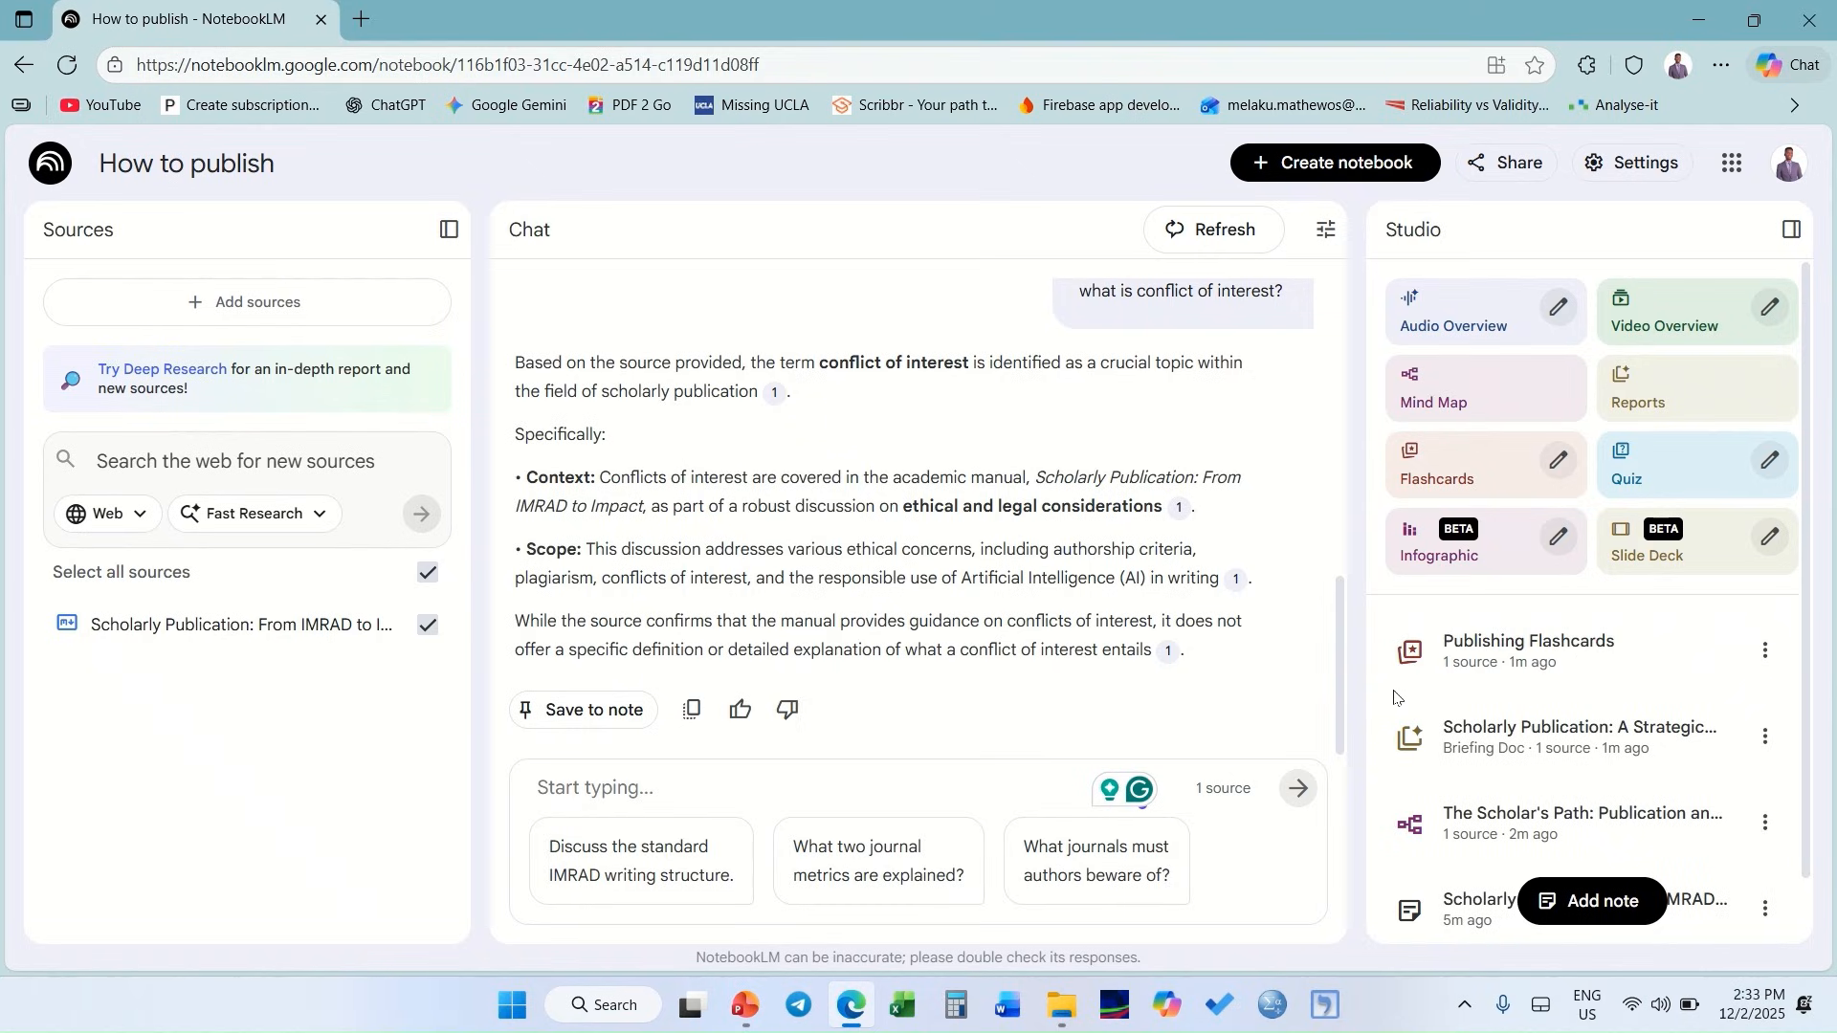
left_click(1595, 658)
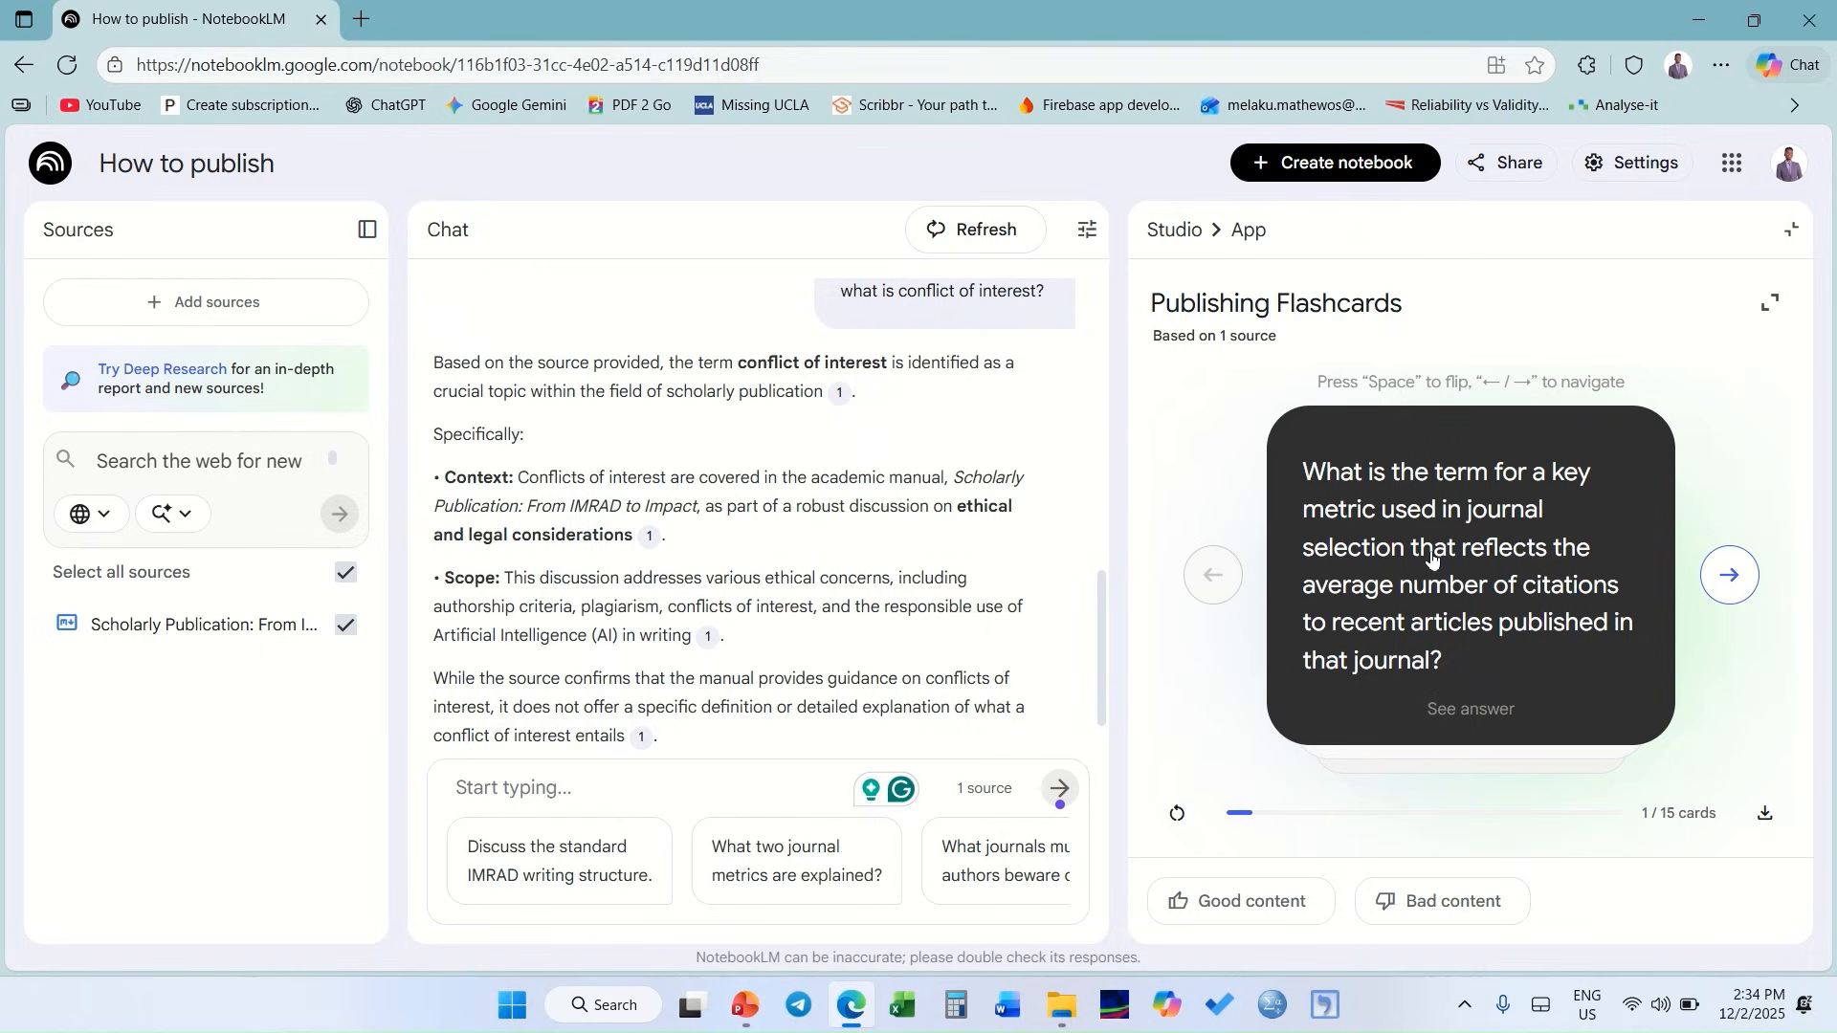
left_click(1487, 719)
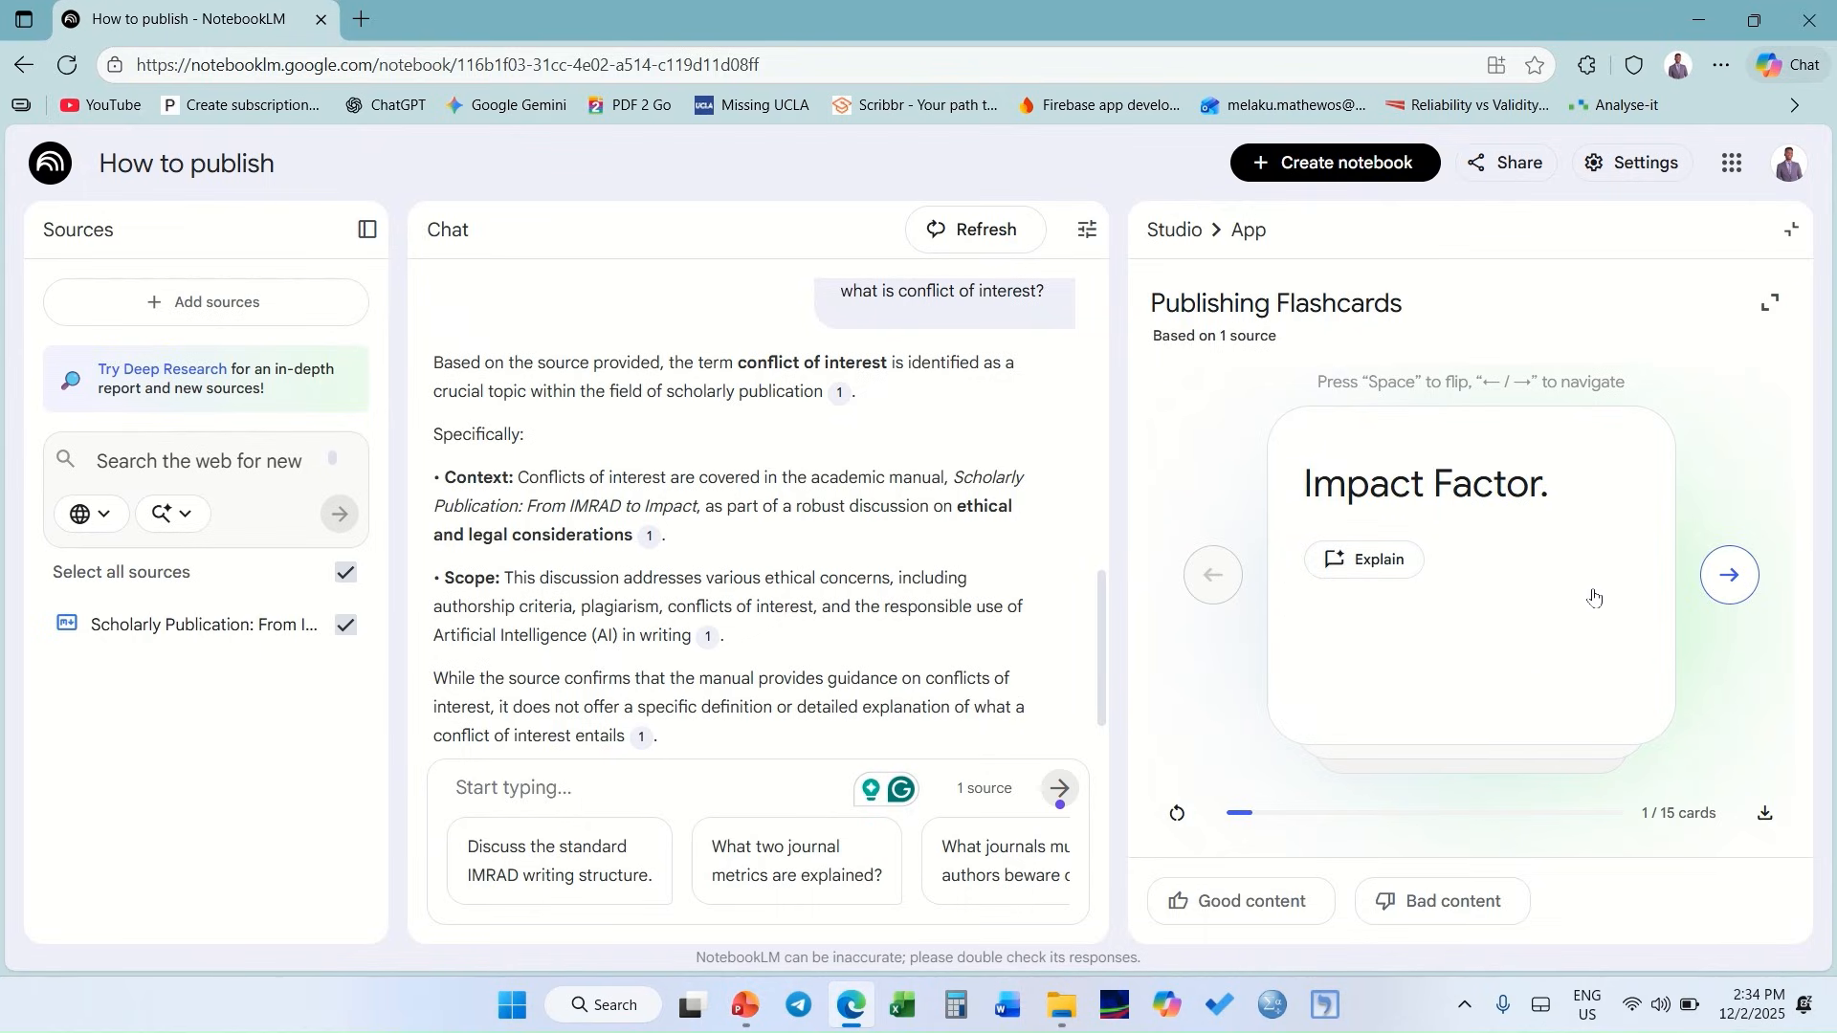
left_click(1728, 577)
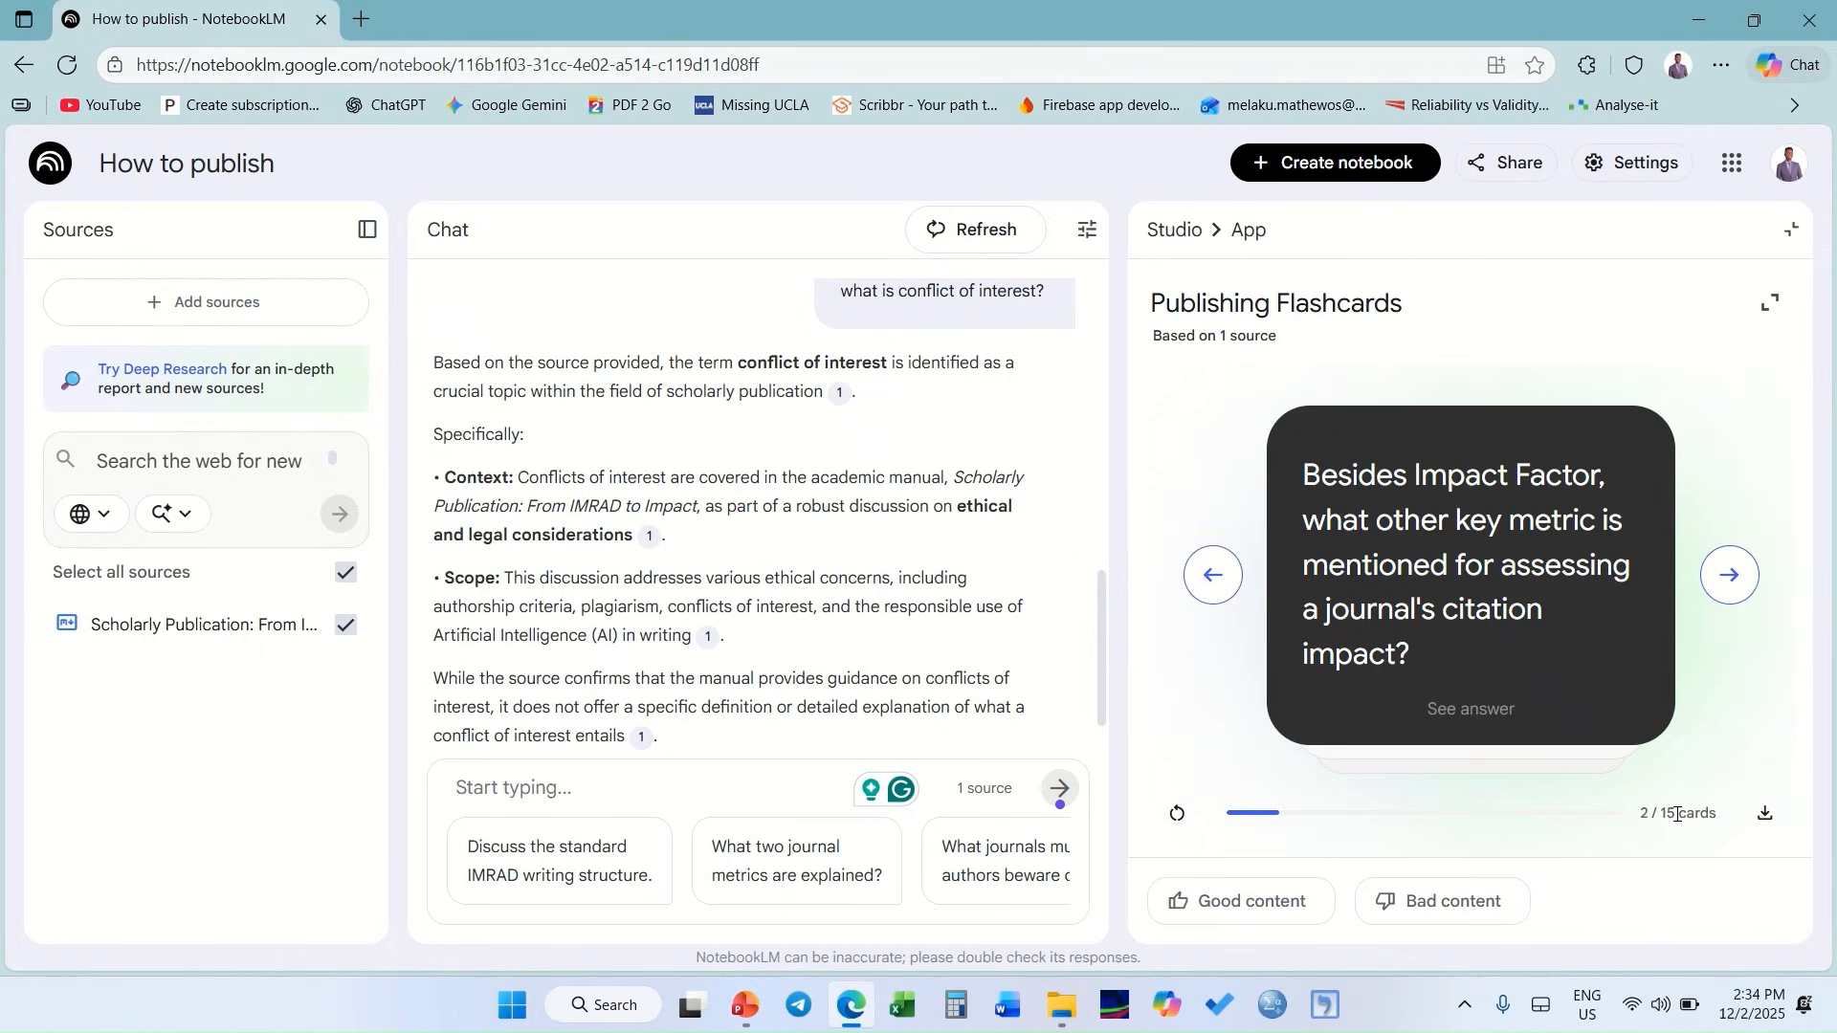
left_click_drag(1676, 814, 1631, 816)
left_click(1619, 828)
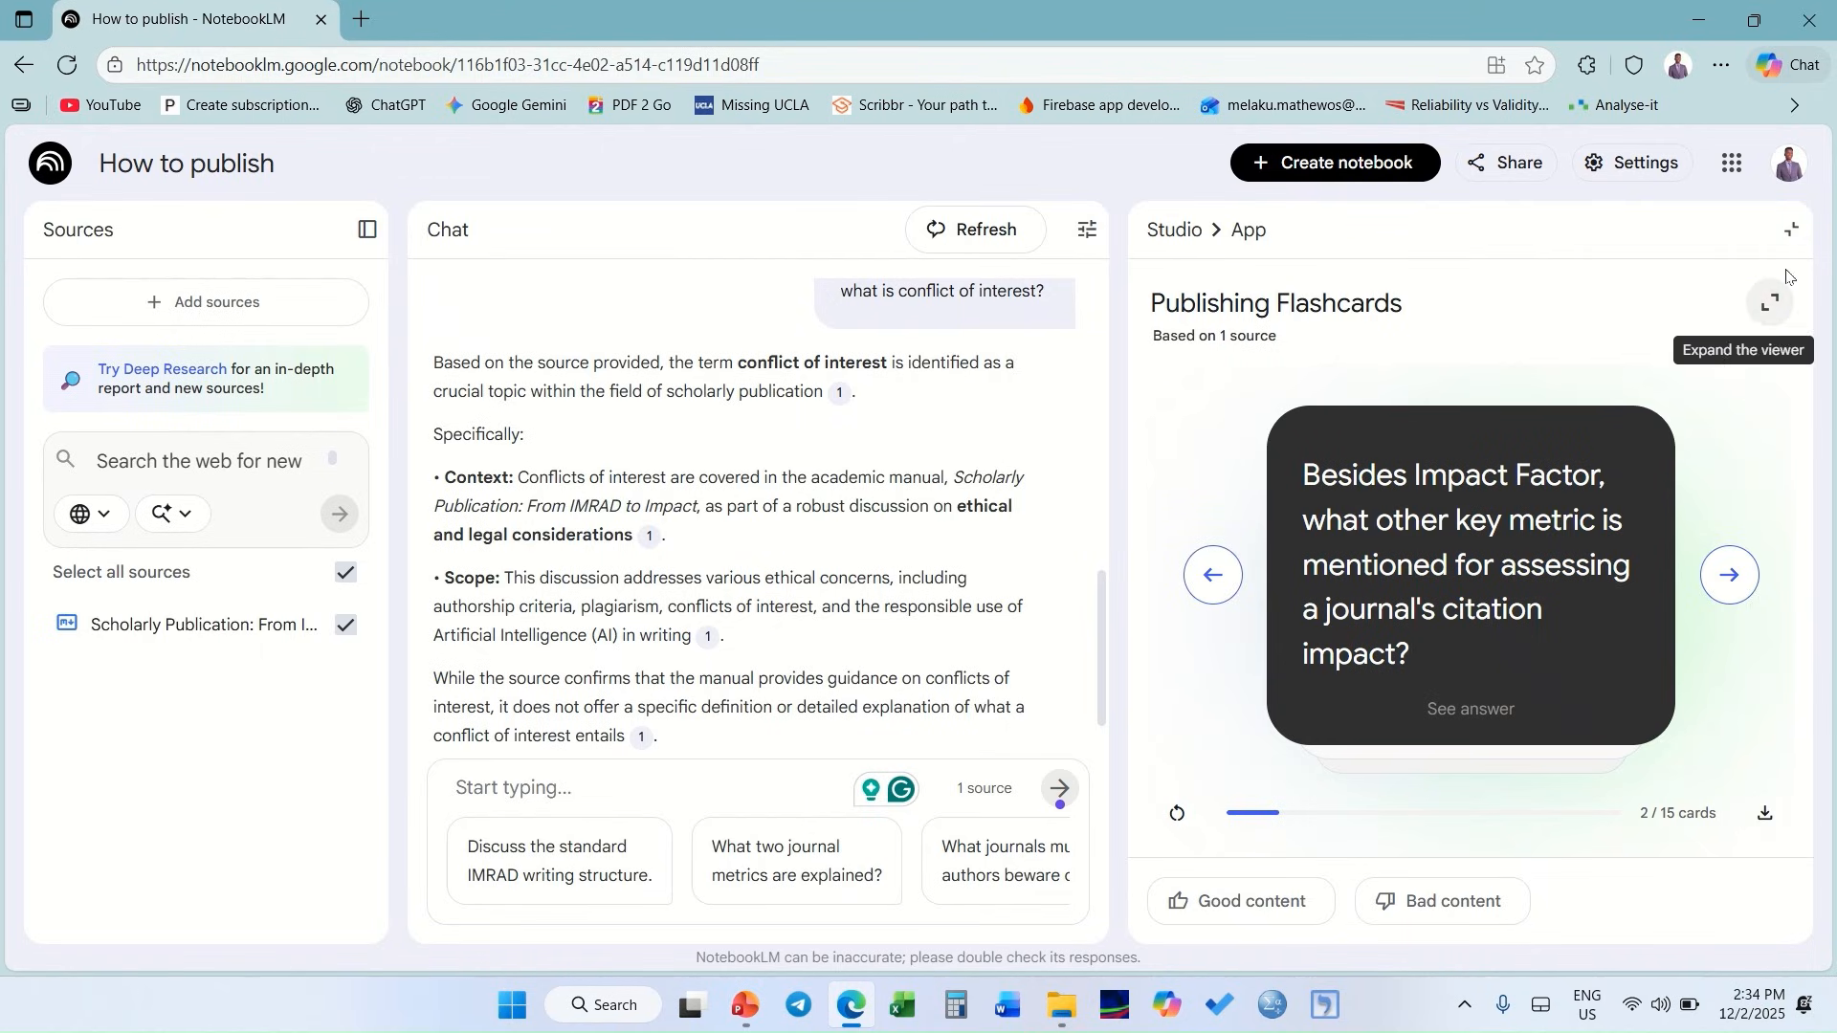
- Close the flashcards and generate a quiz from the selected source
left_click(1790, 231)
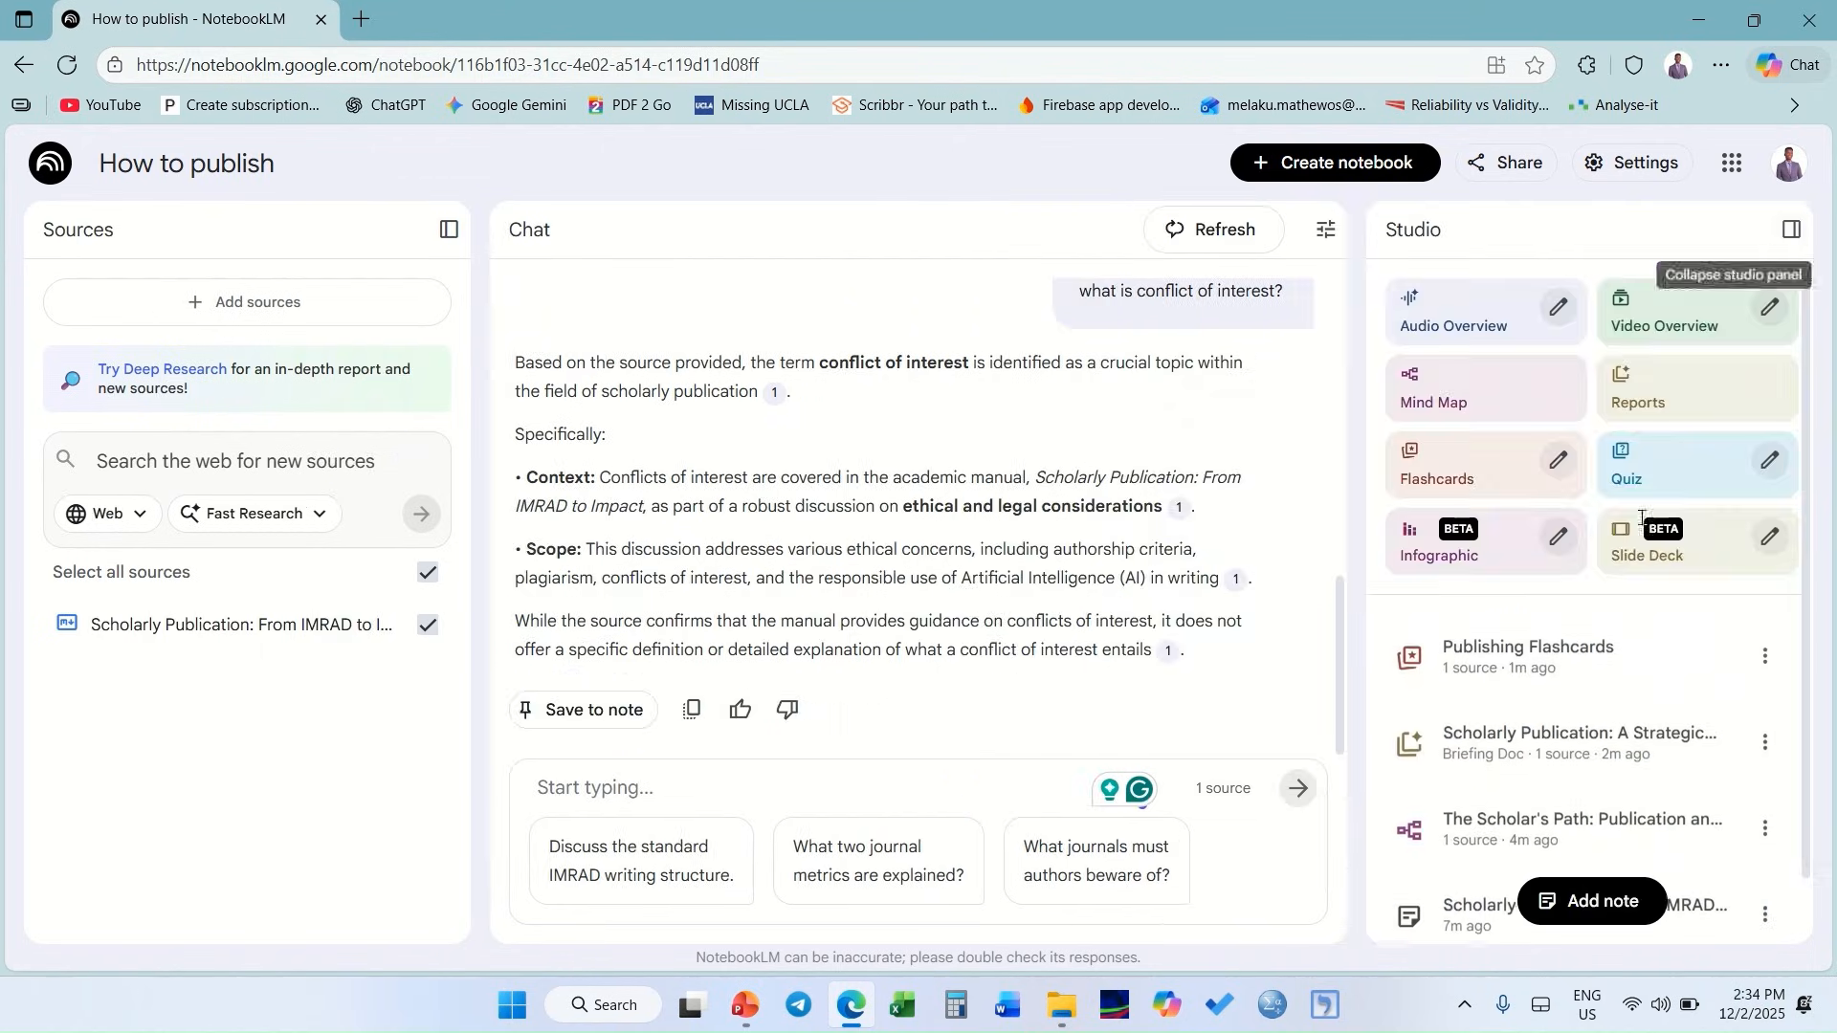
left_click(1686, 460)
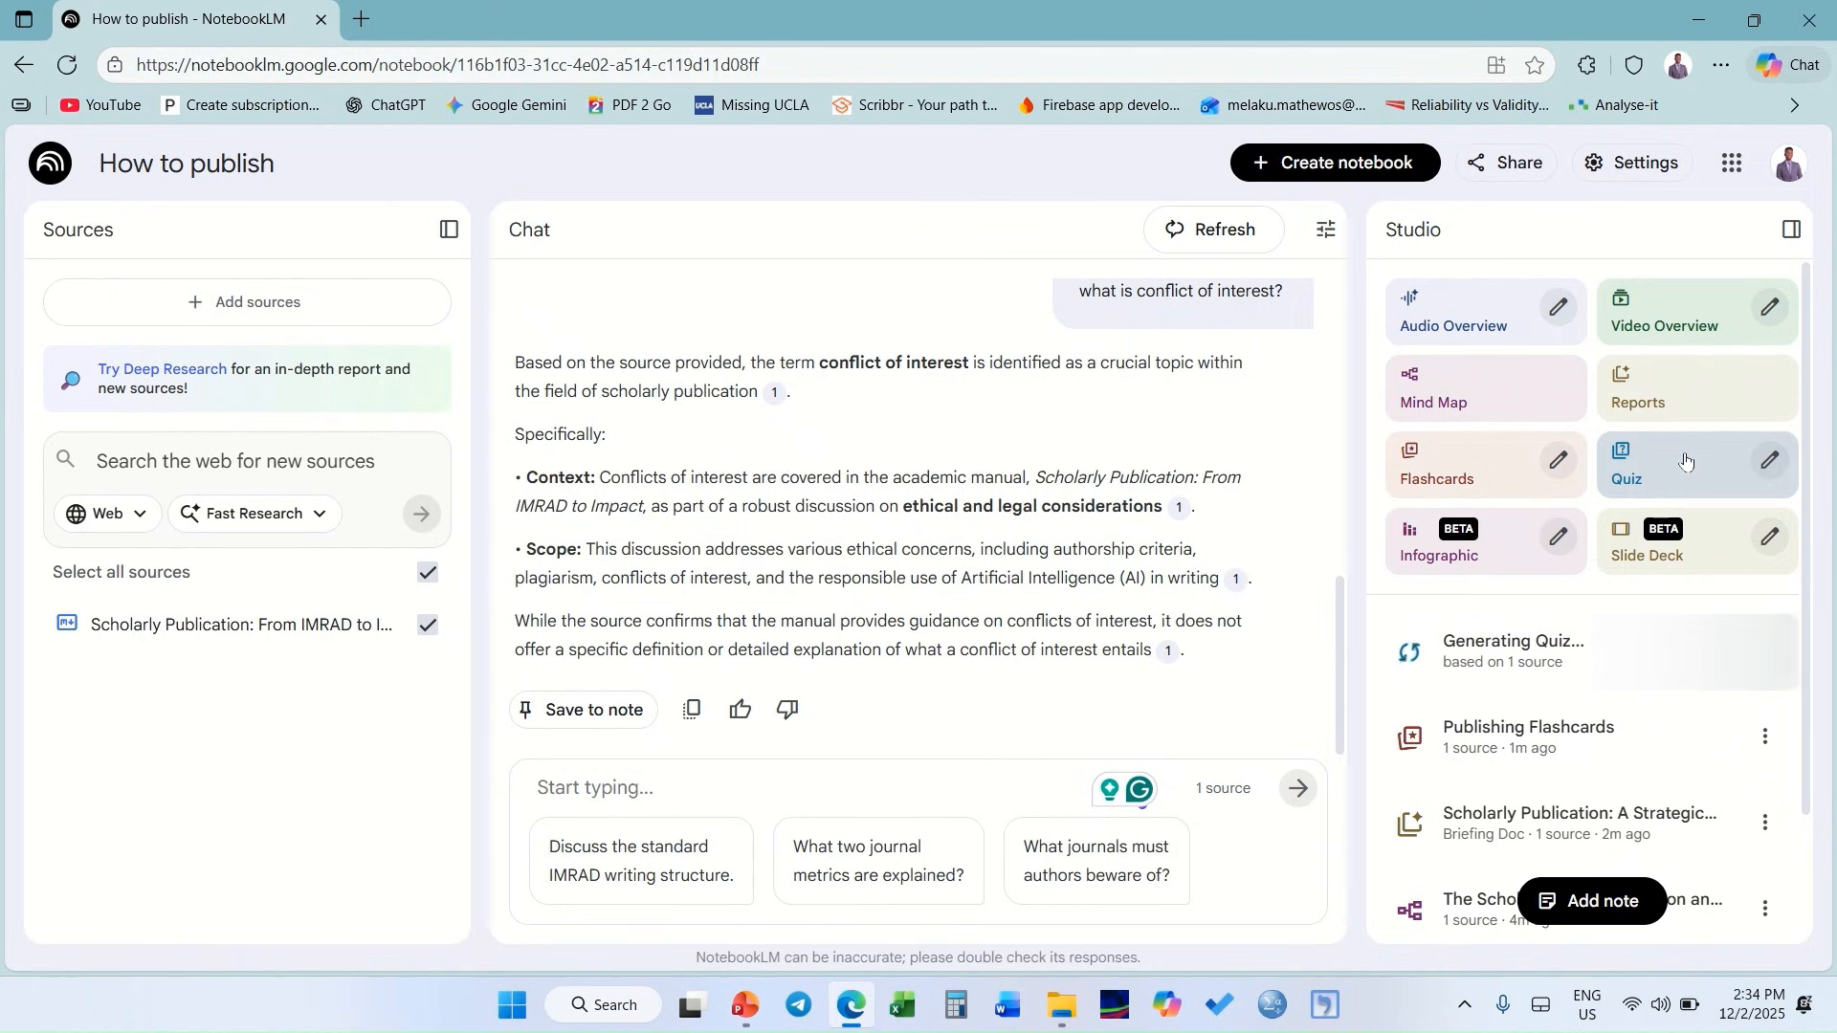
left_click(1325, 234)
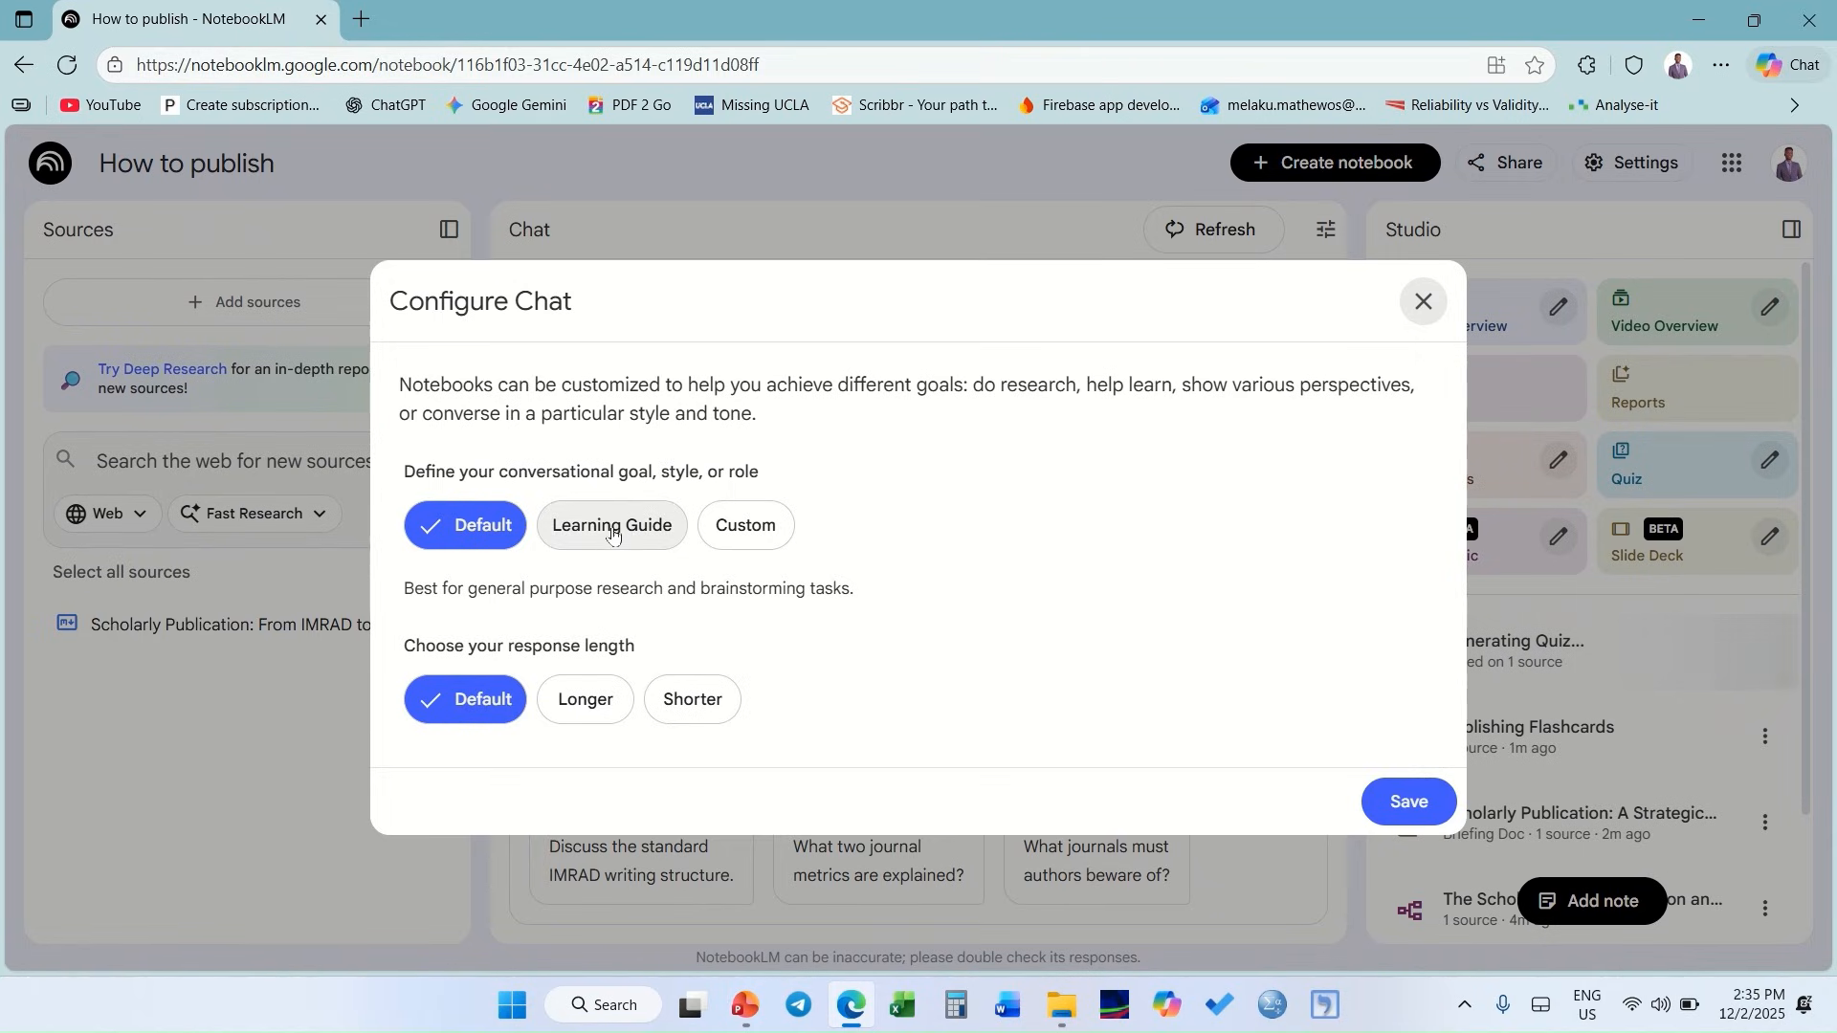
left_click(759, 535)
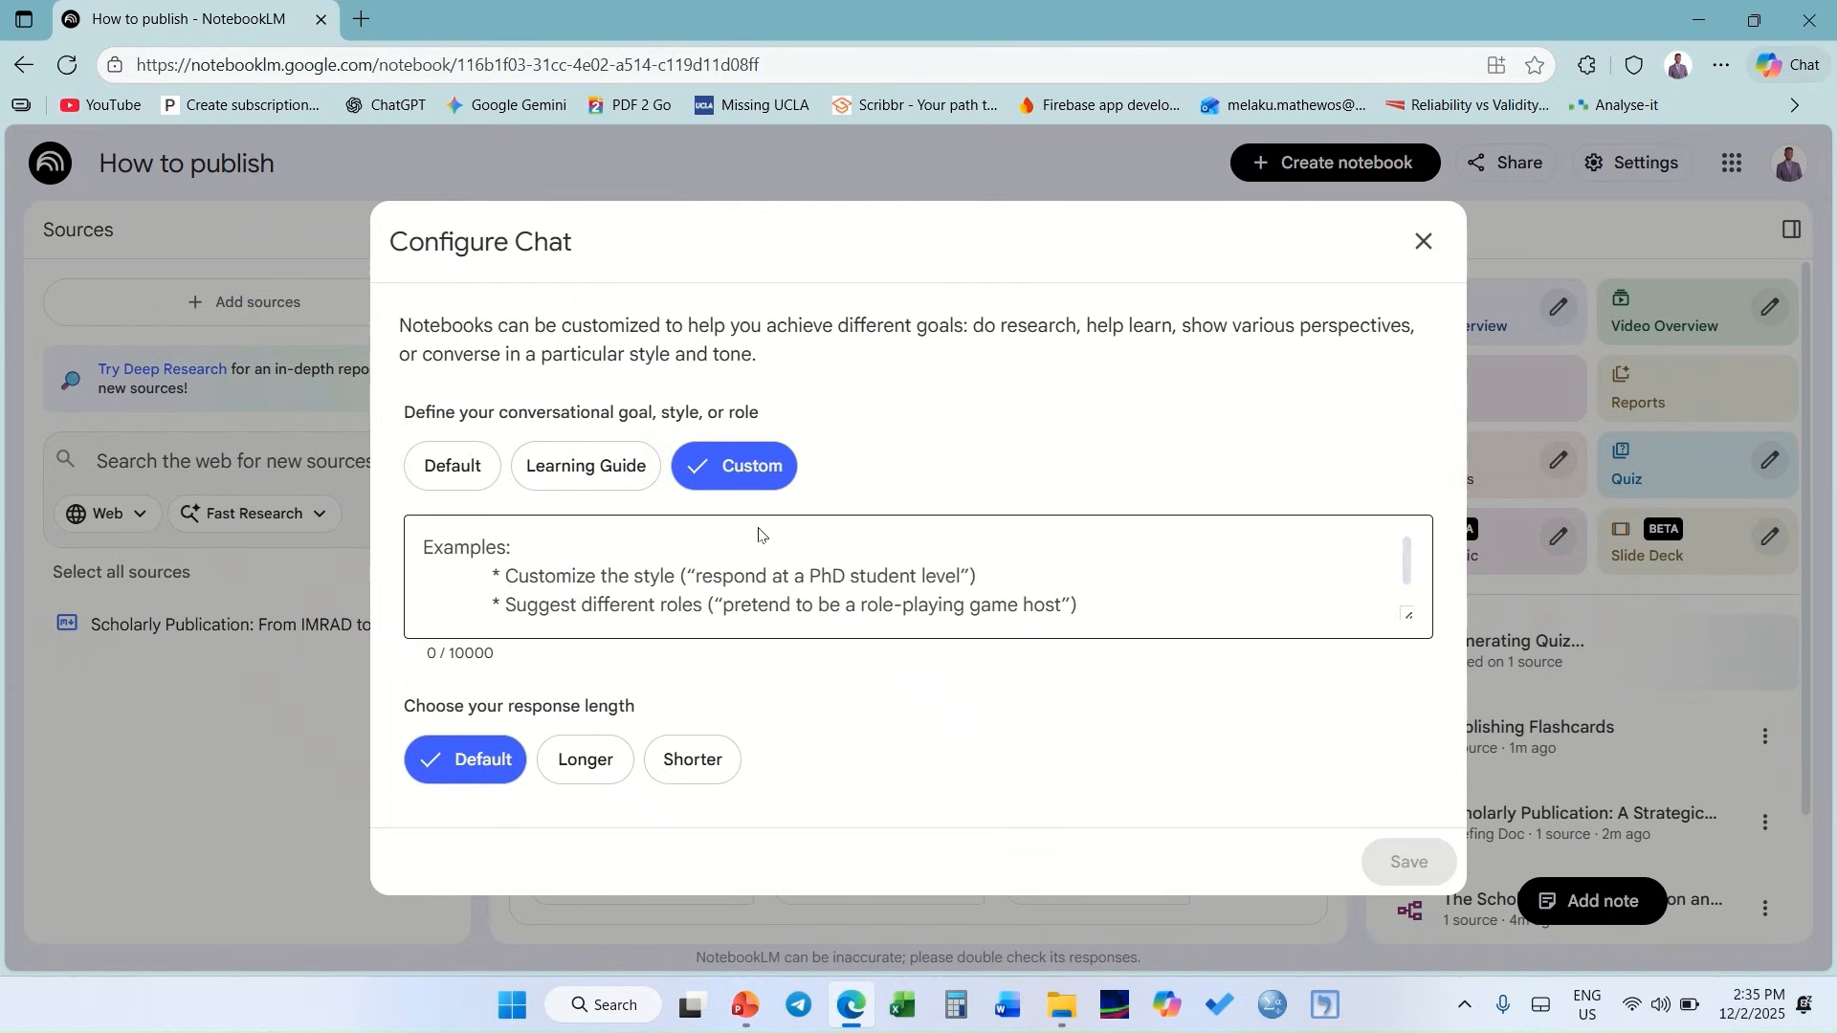
left_click(662, 586)
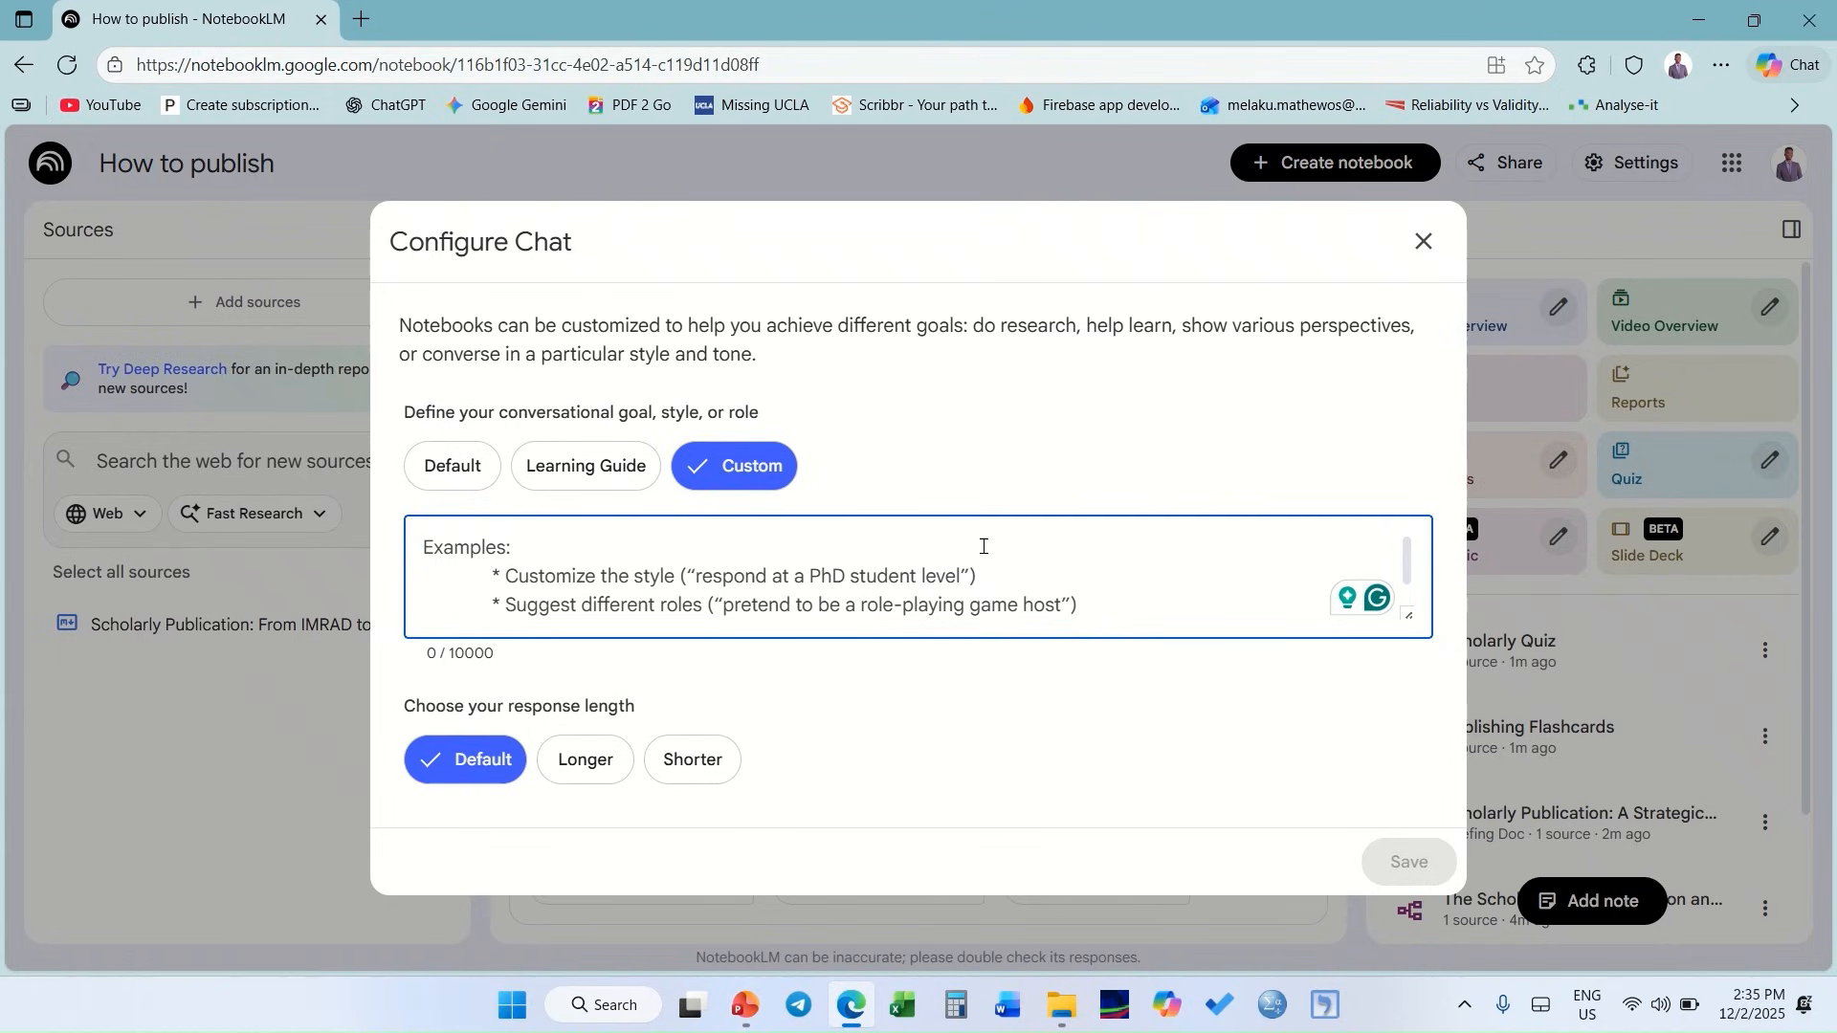
left_click(449, 468)
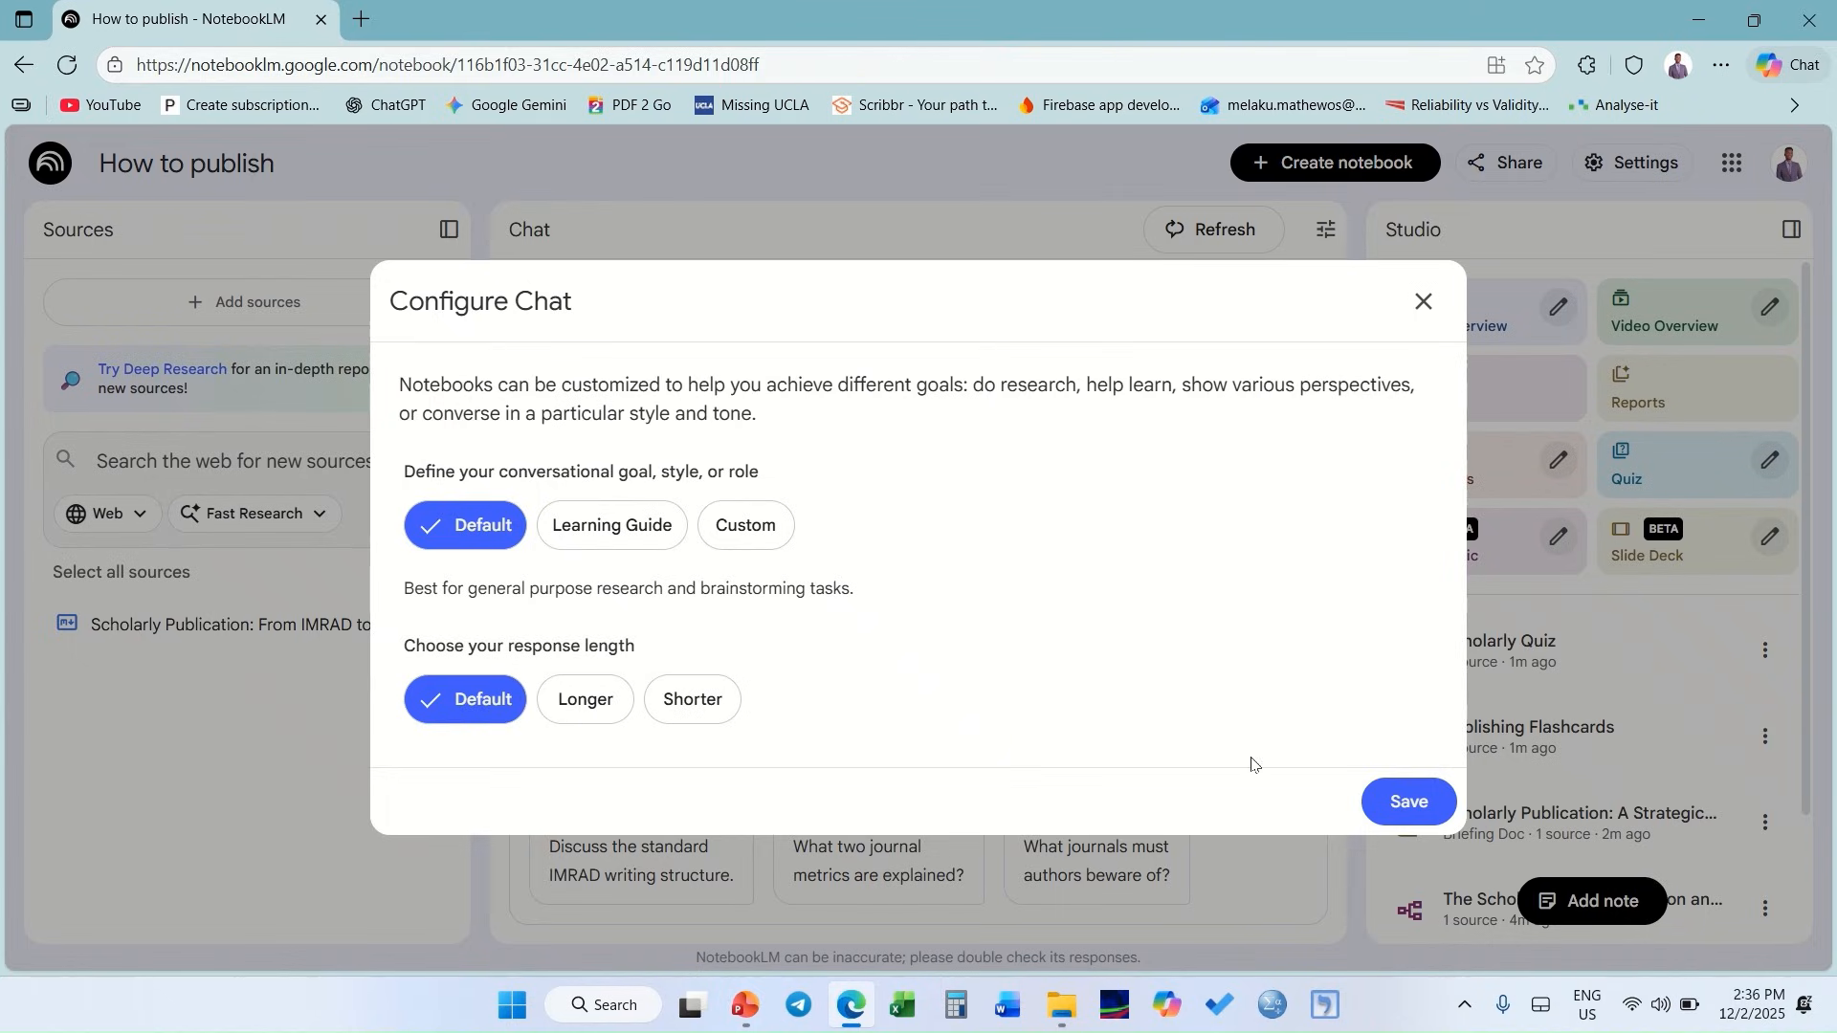
left_click(1424, 303)
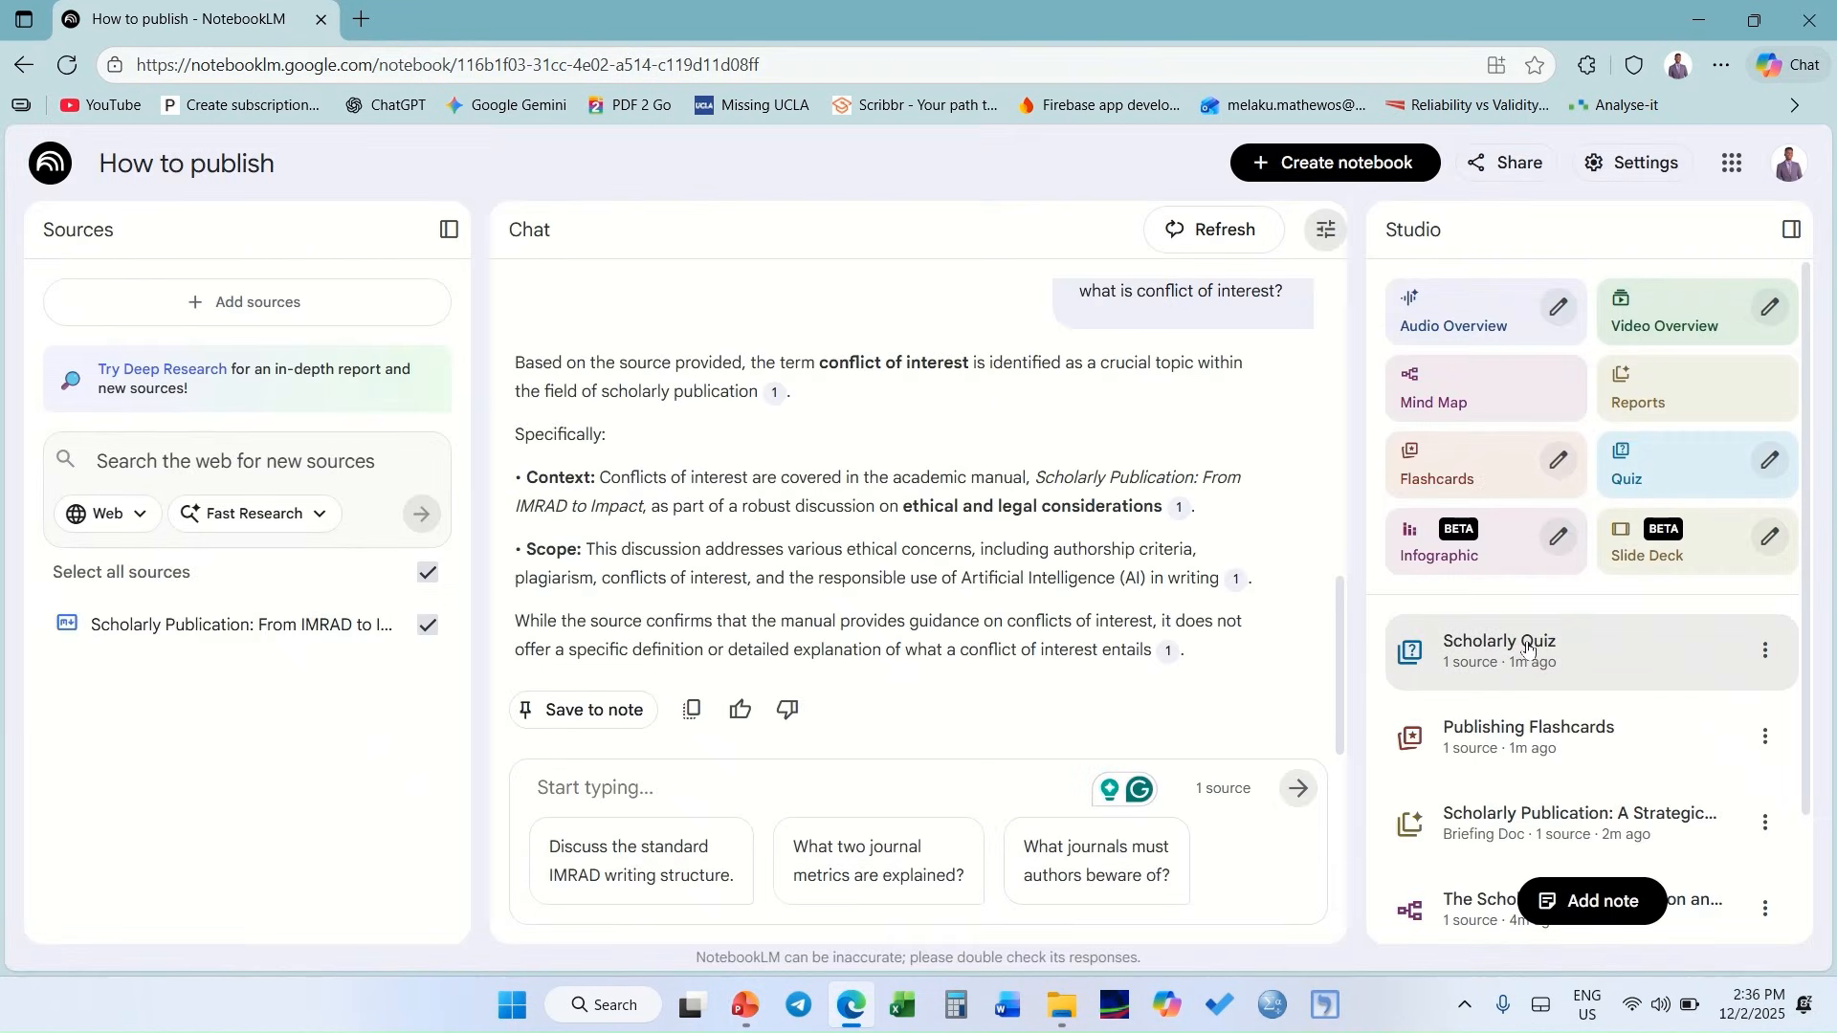
- Open the generated quiz, answer the question about Impact Factor and CiteScore with option A, and advance through the quiz
left_click(1608, 649)
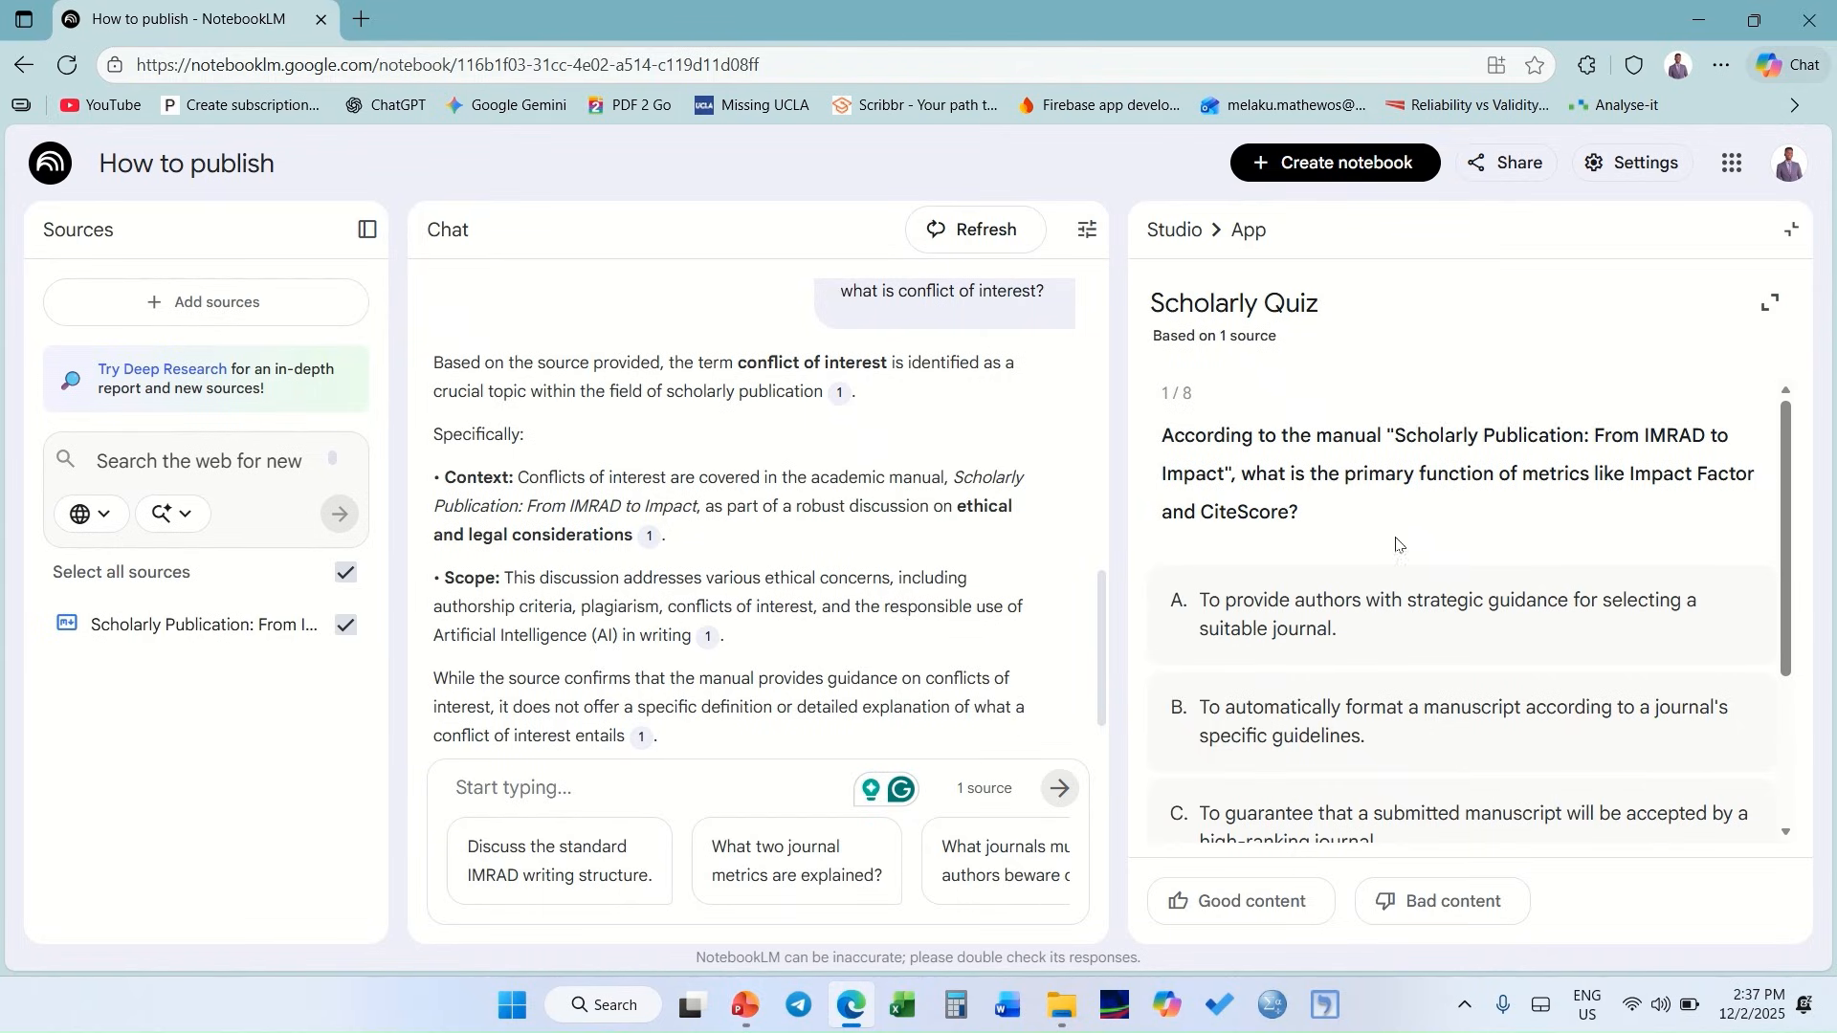
scroll(1340, 536, "down", 1)
left_click(1346, 504)
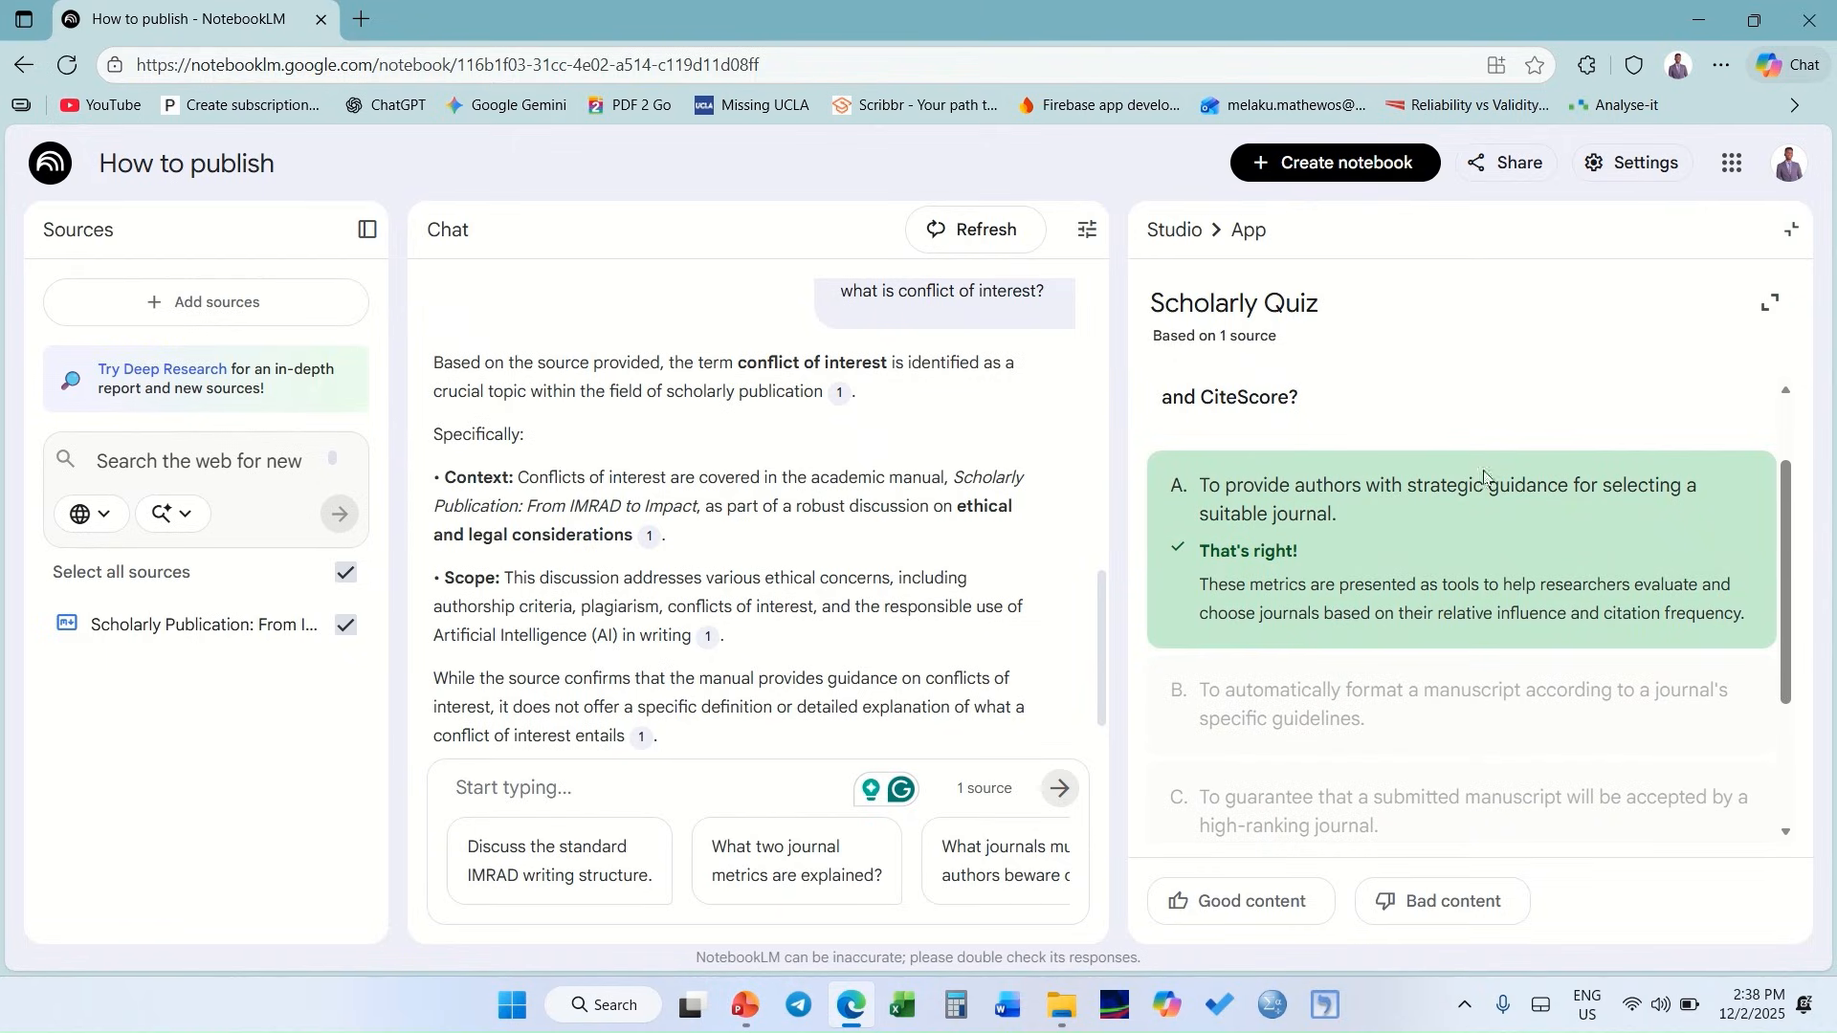
scroll(1484, 475, "down", 2)
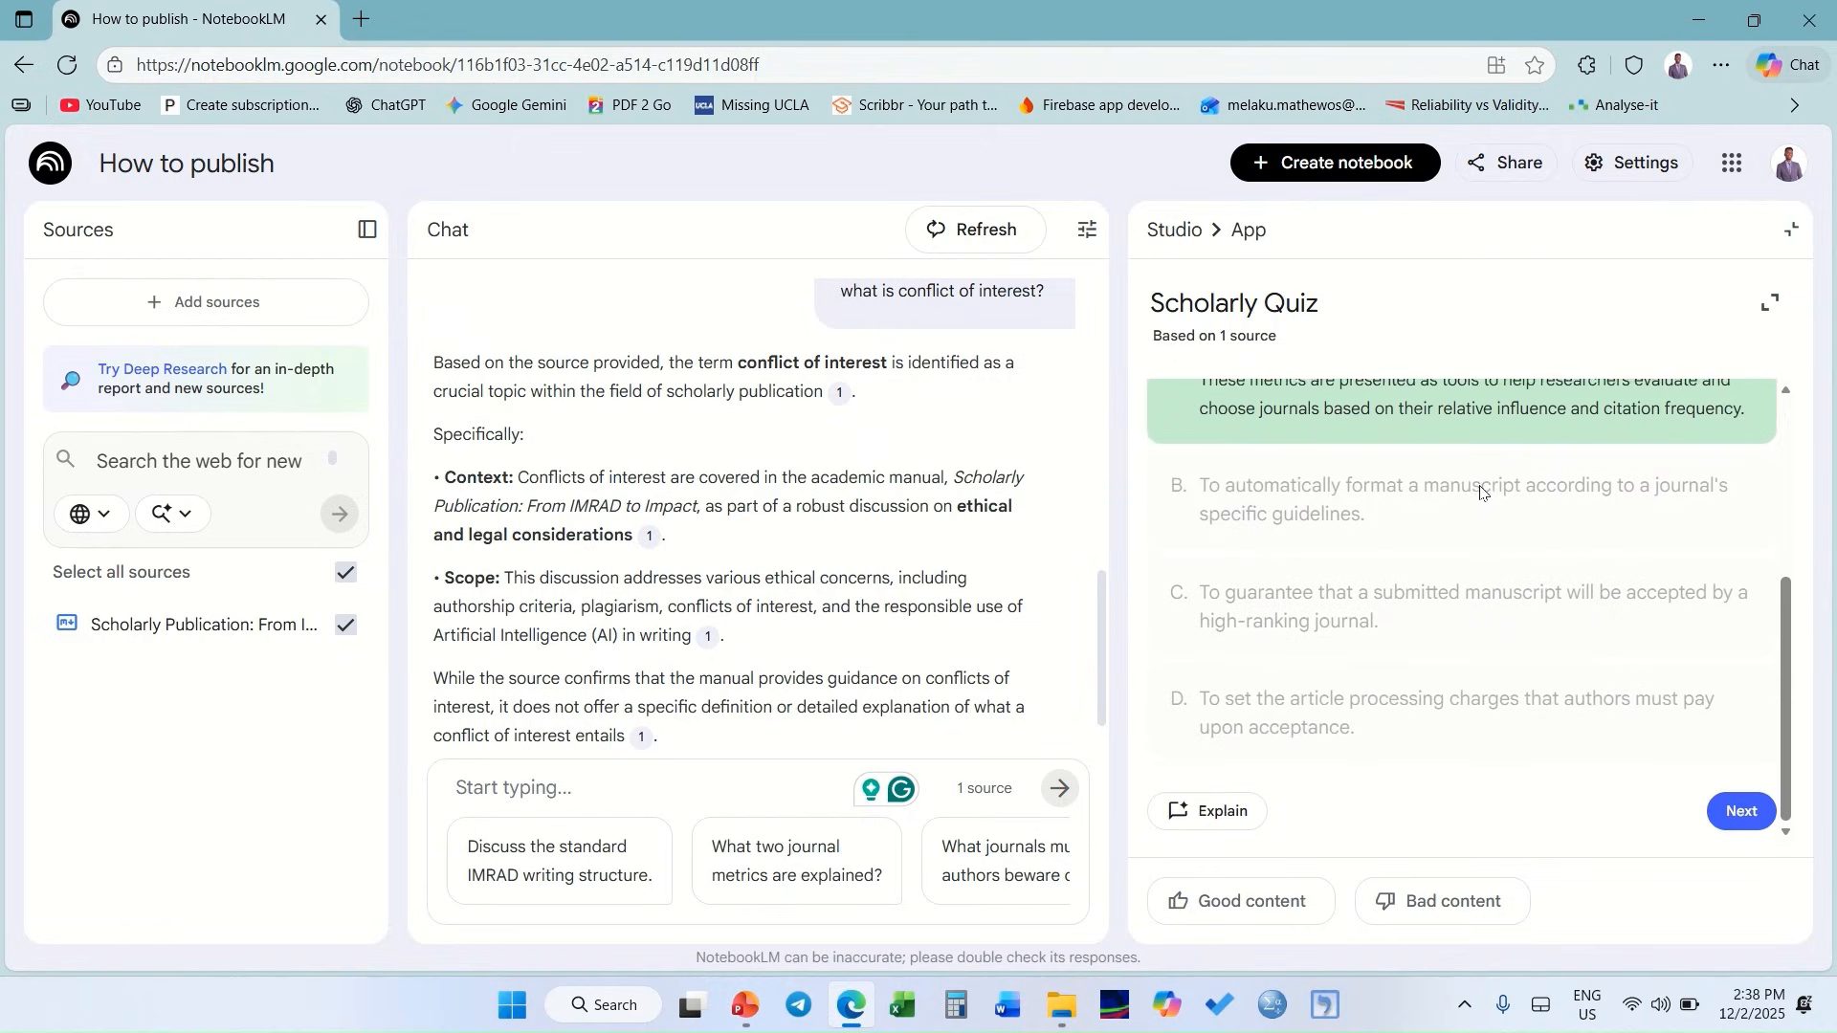
left_click(1748, 800)
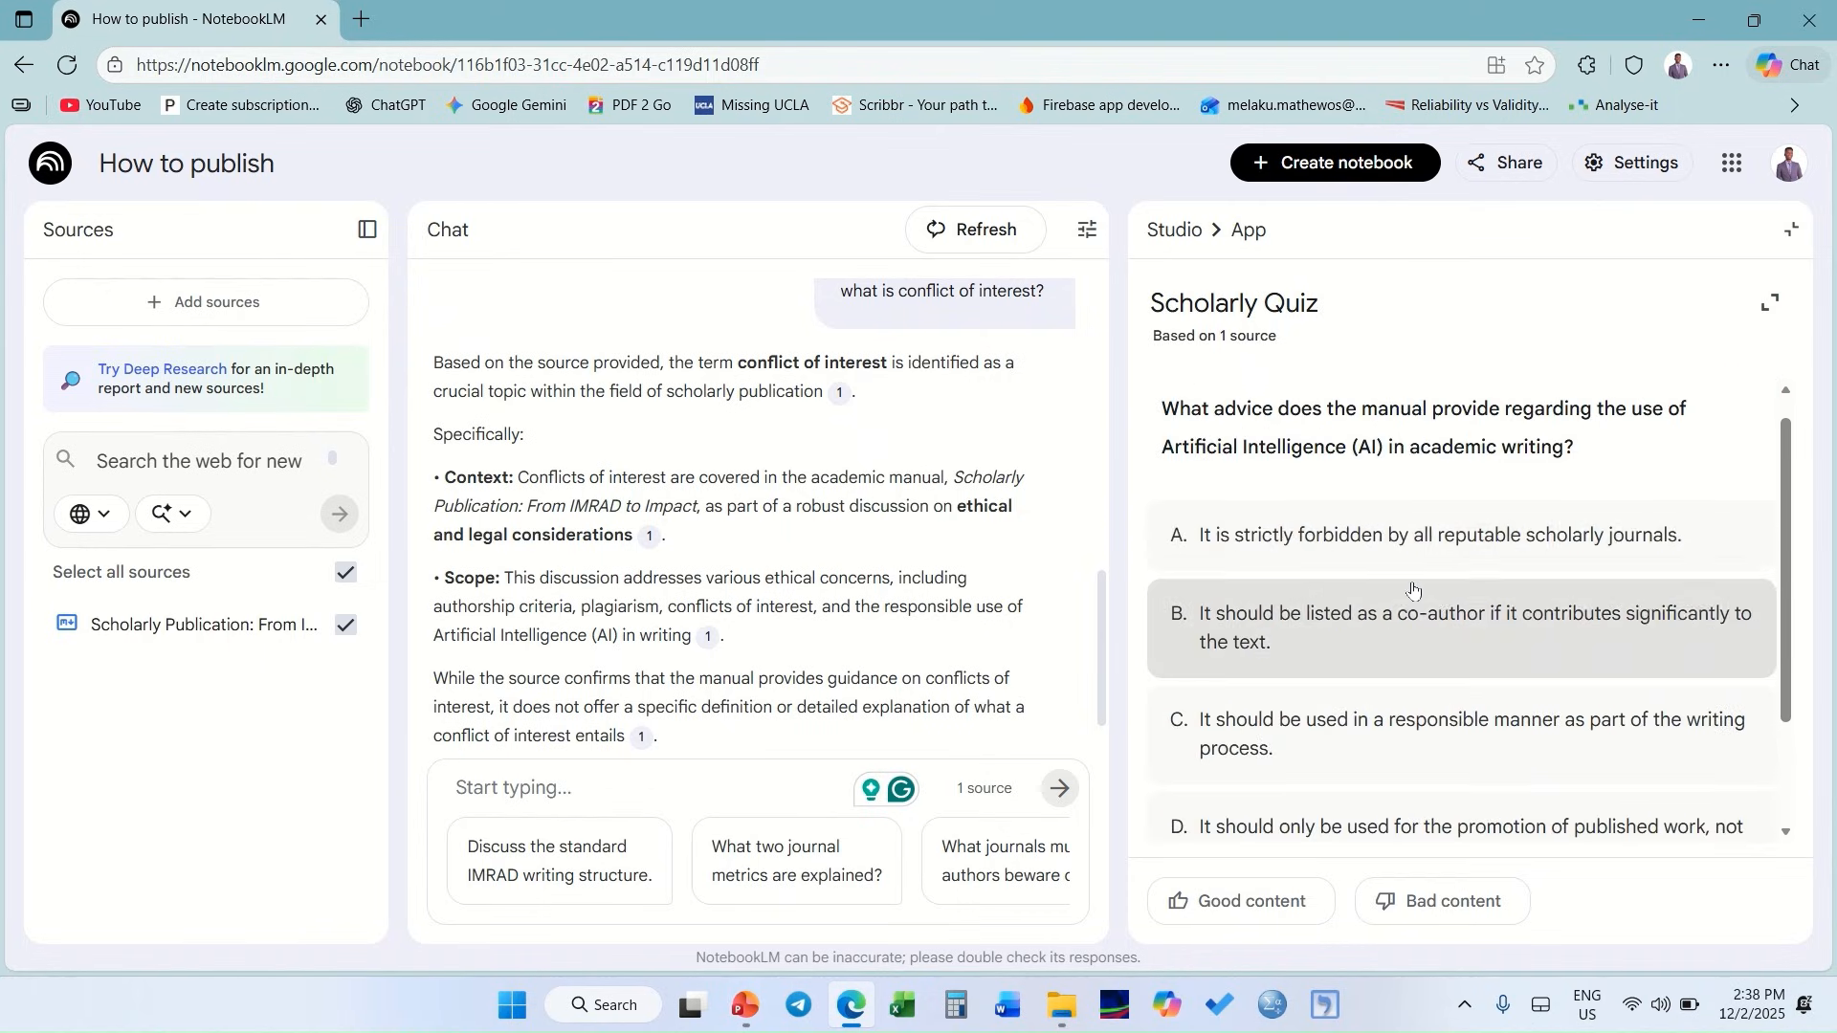
- Answer the question on AI use in academic writing with option A, review the answer explanations, and close the quiz
left_click(1377, 542)
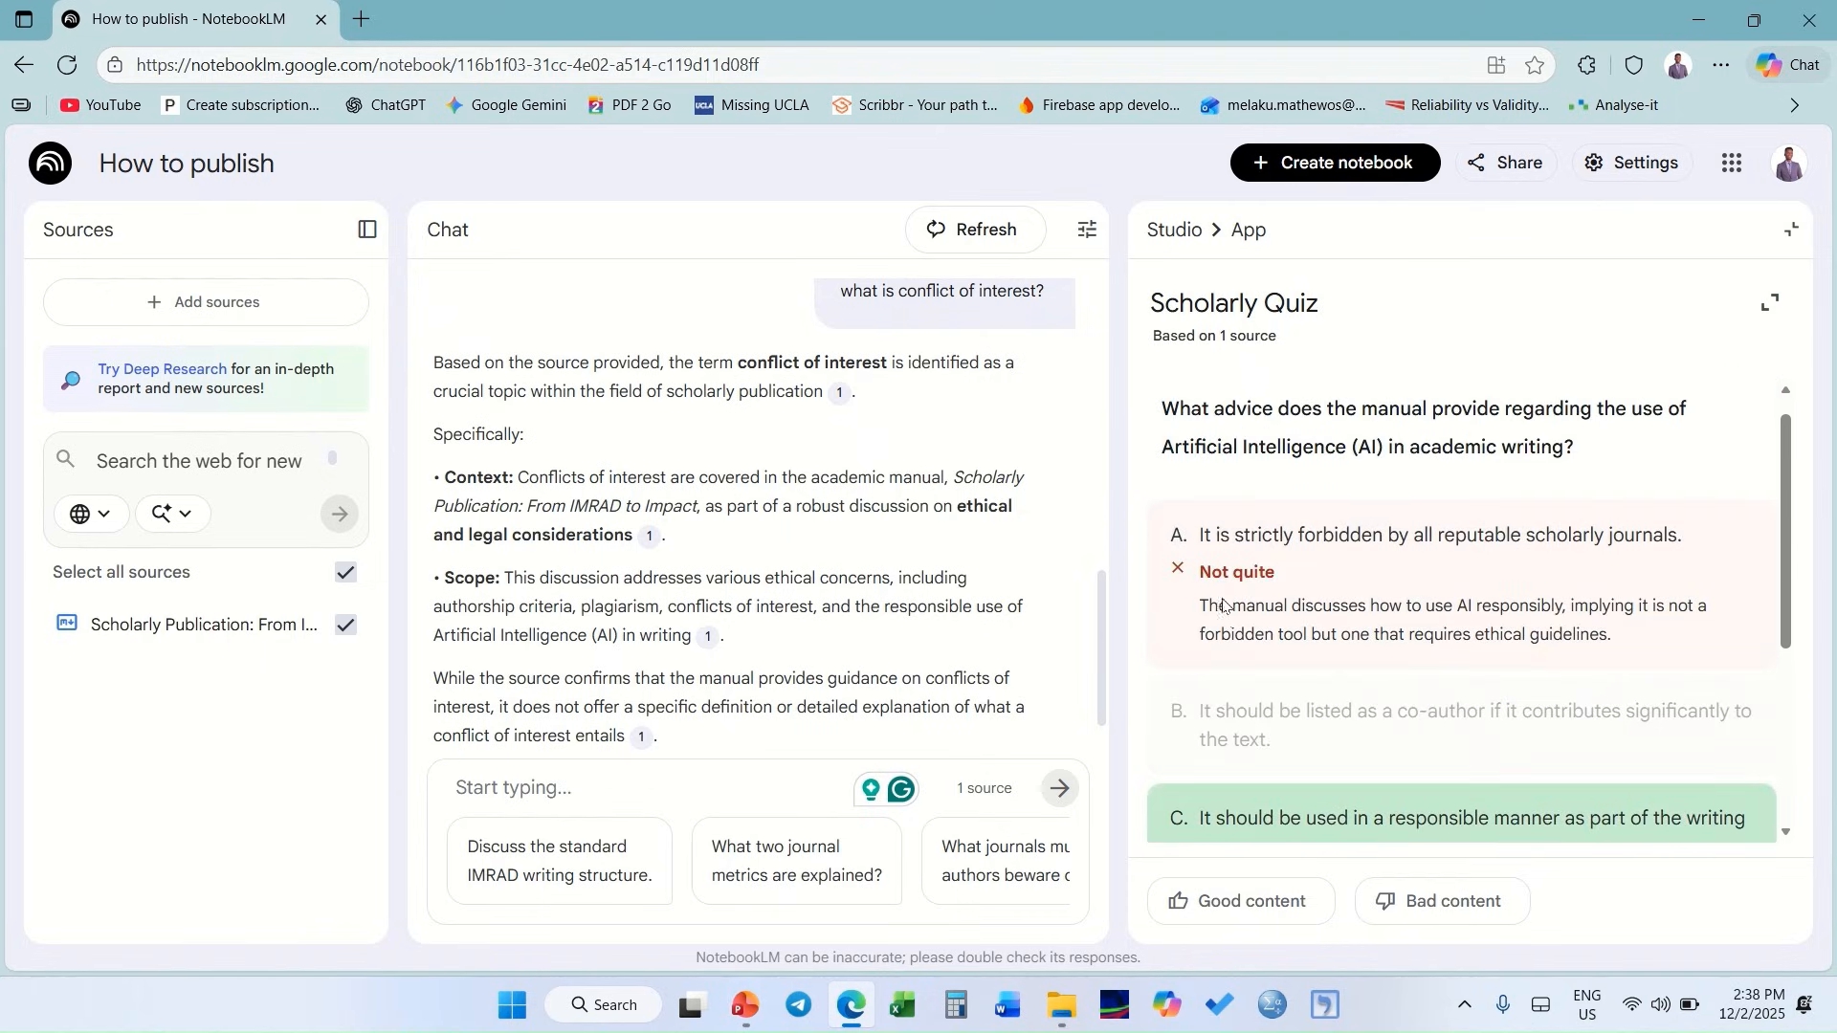
left_click(1287, 818)
scroll(1287, 669, "down", 2)
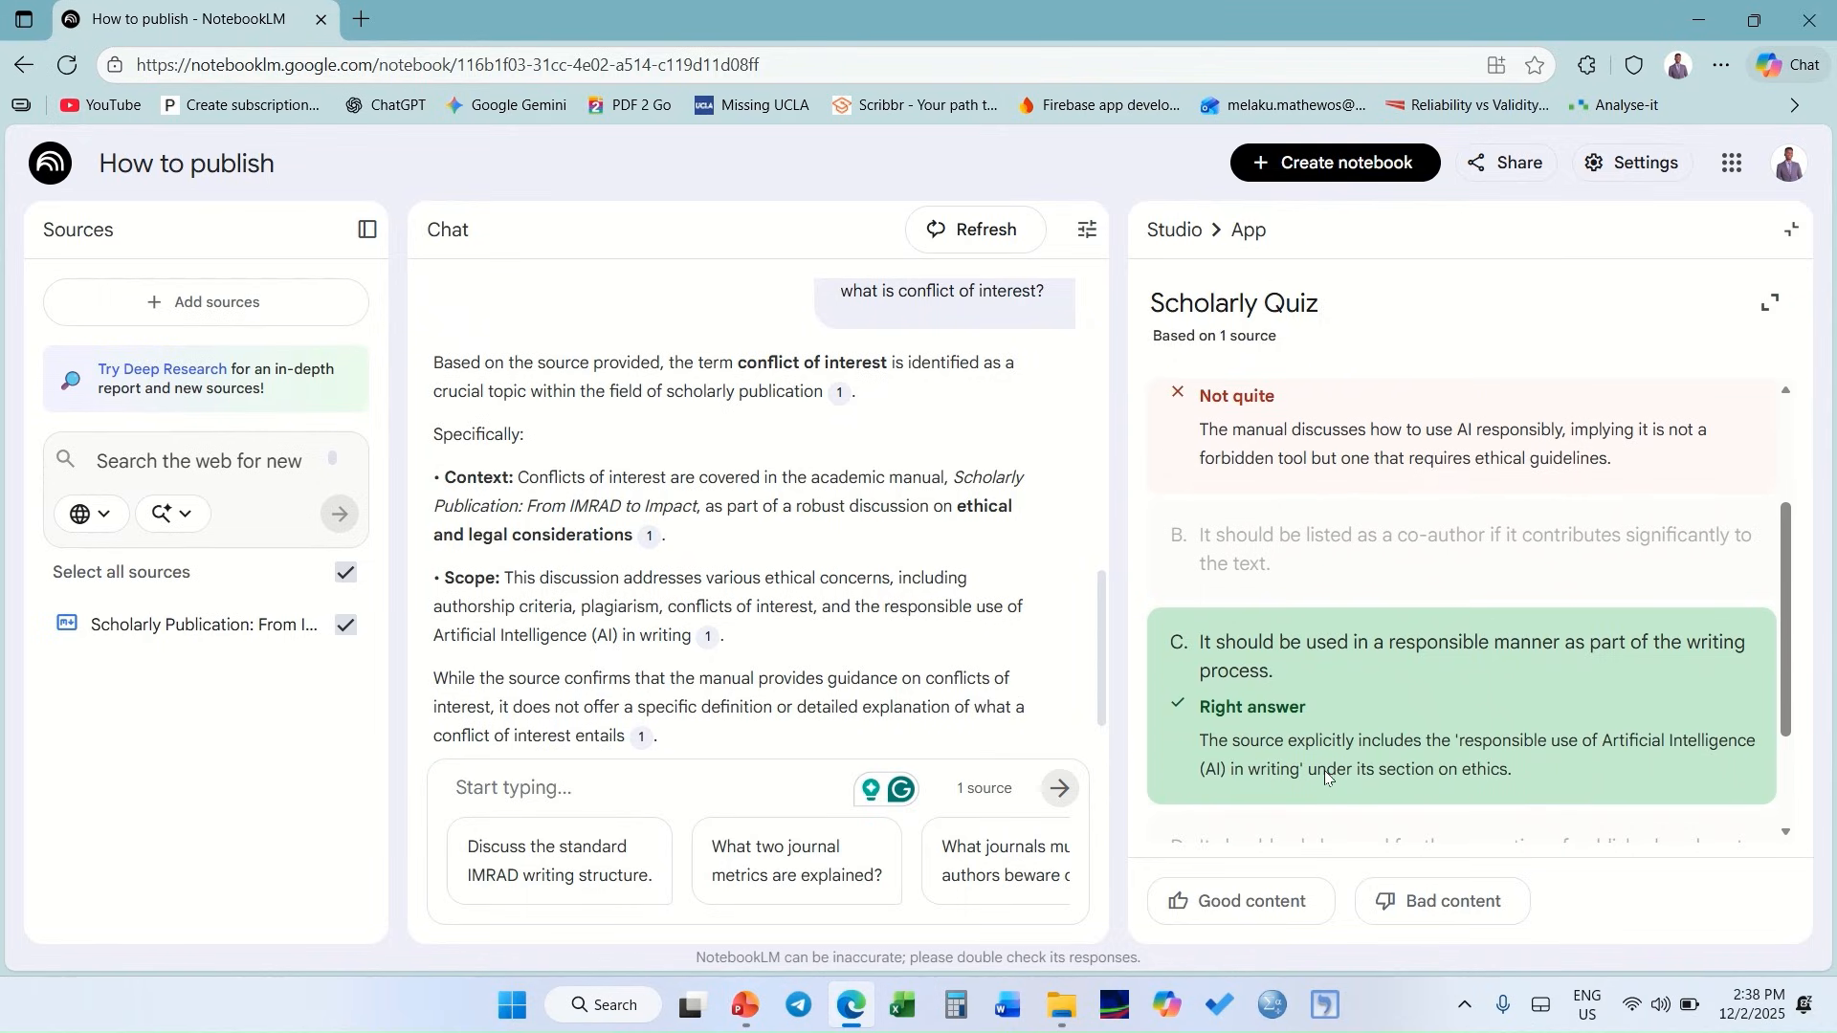
scroll(1505, 716, "down", 2)
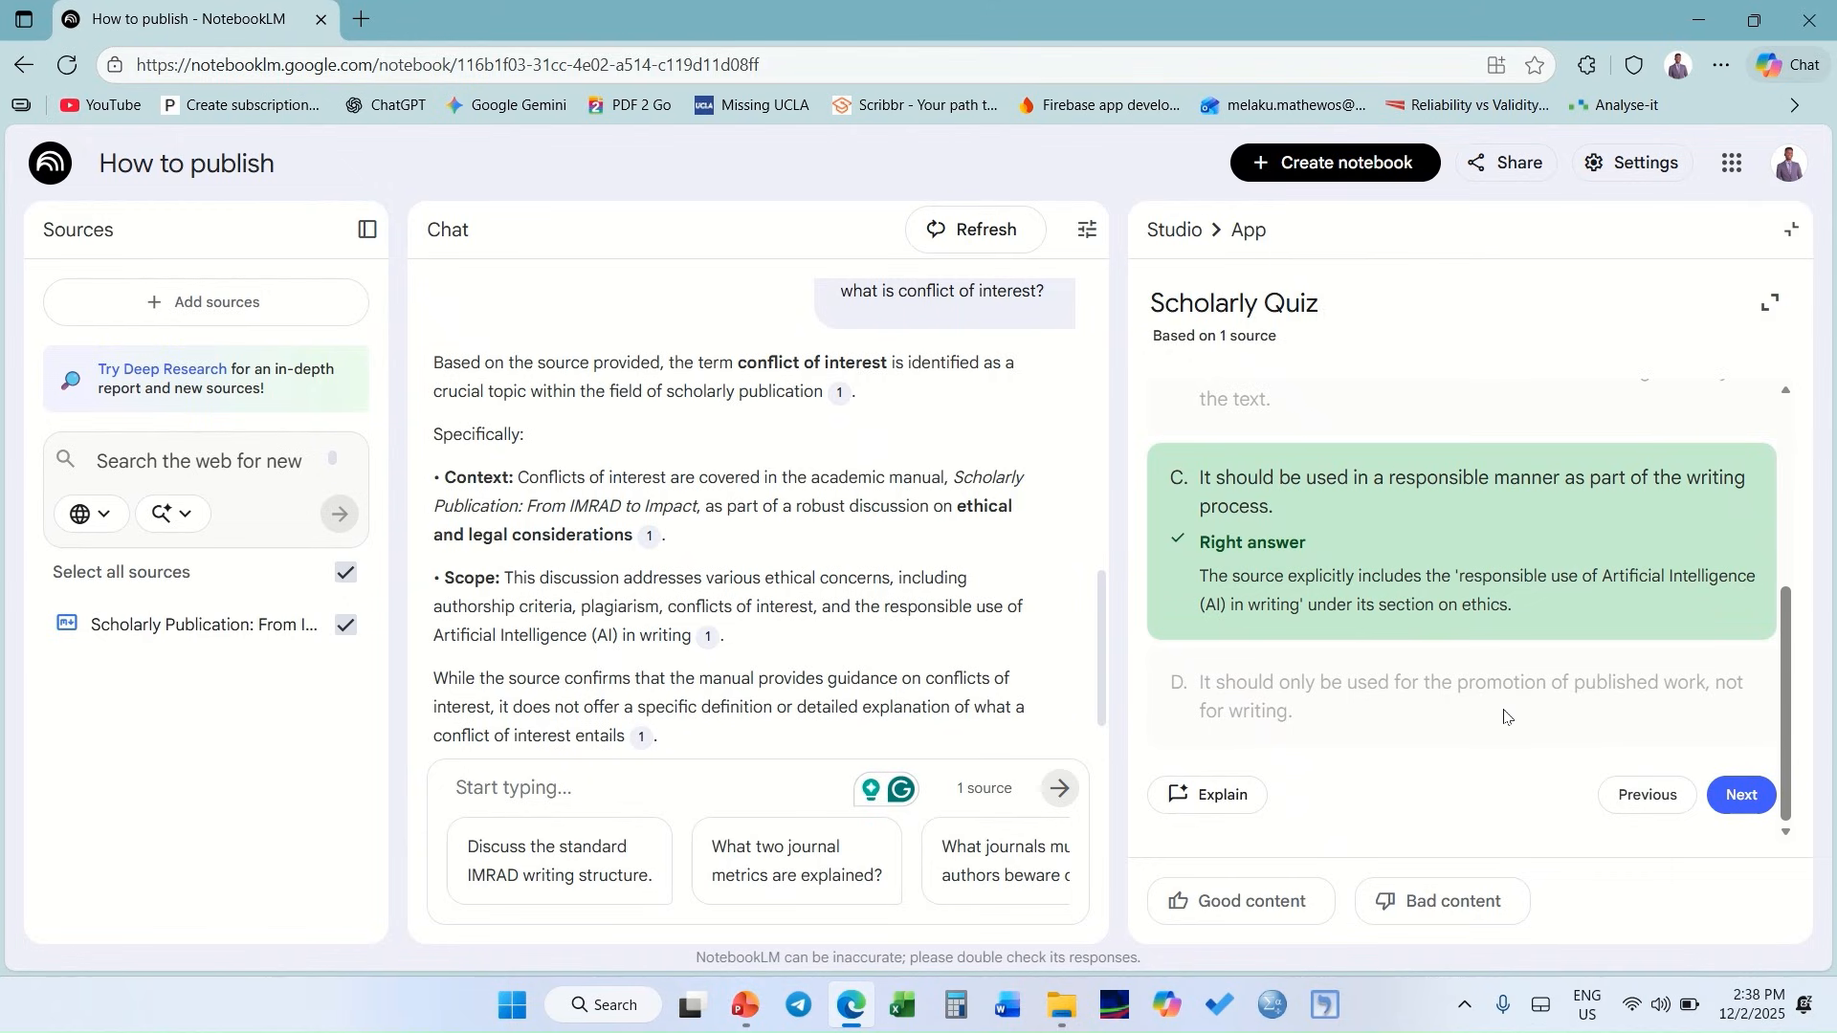
scroll(1505, 715, "up", 4)
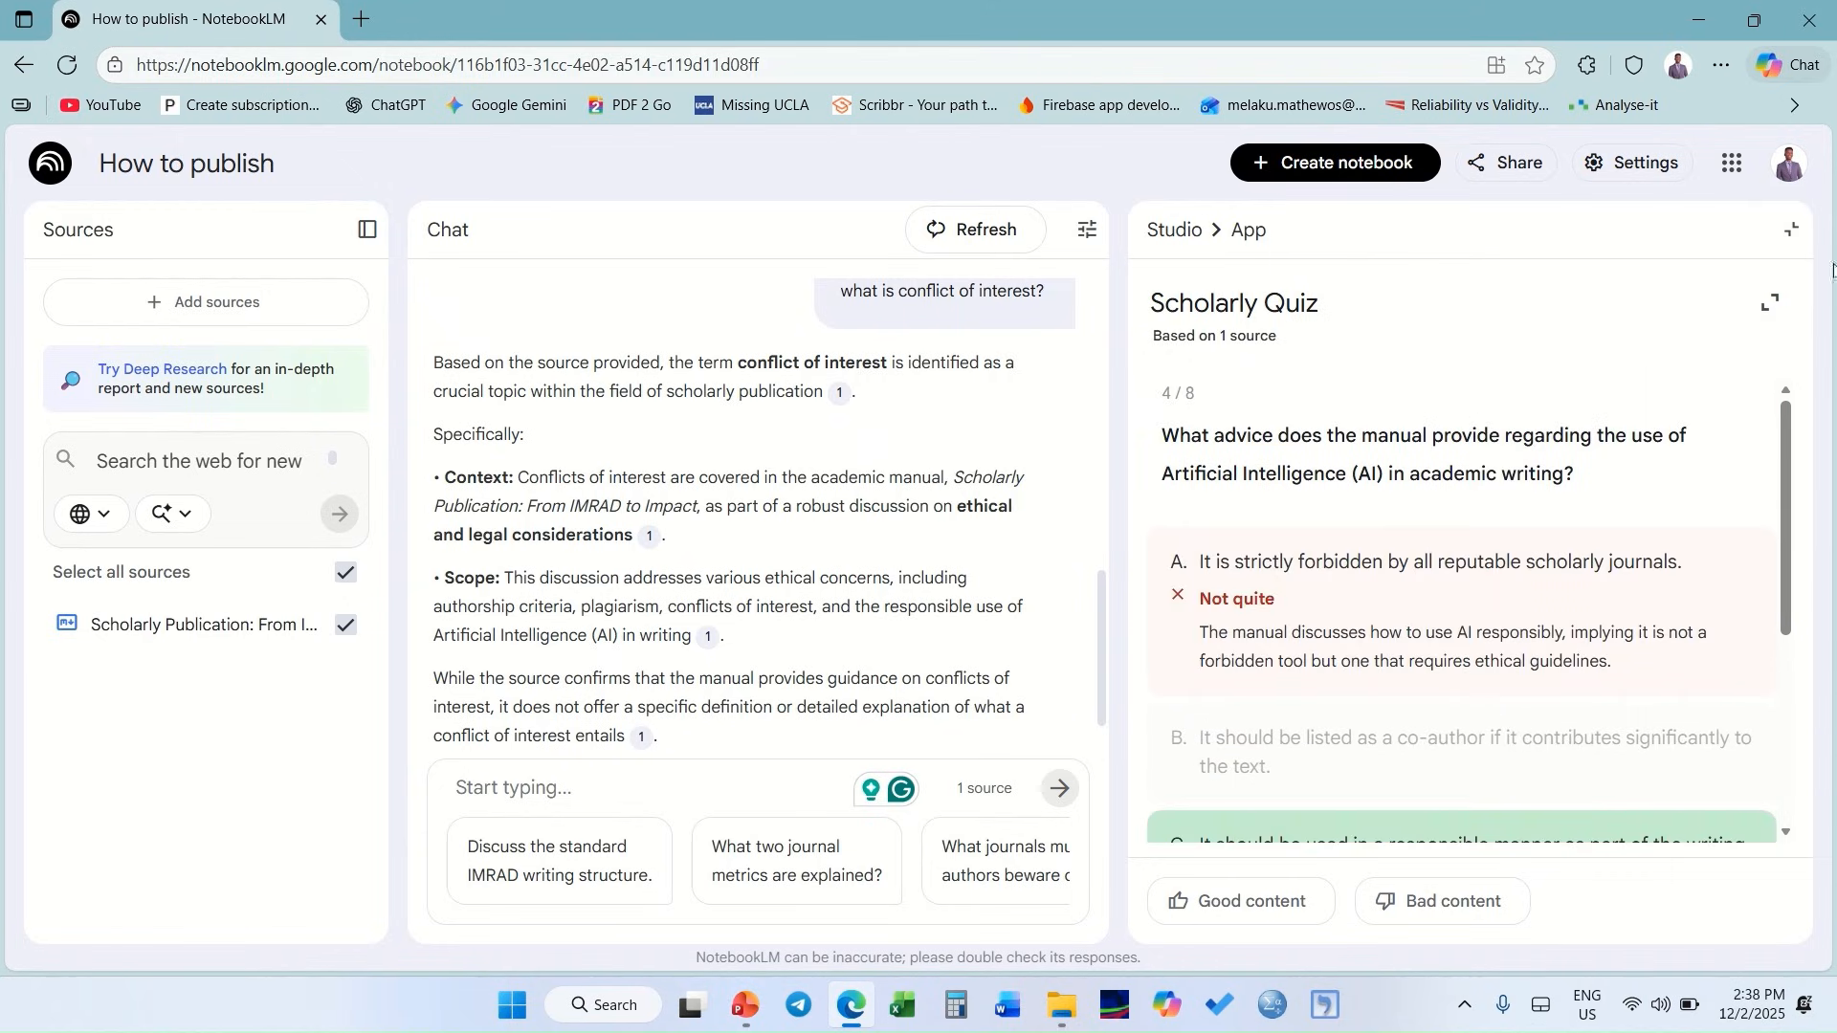
left_click(1789, 231)
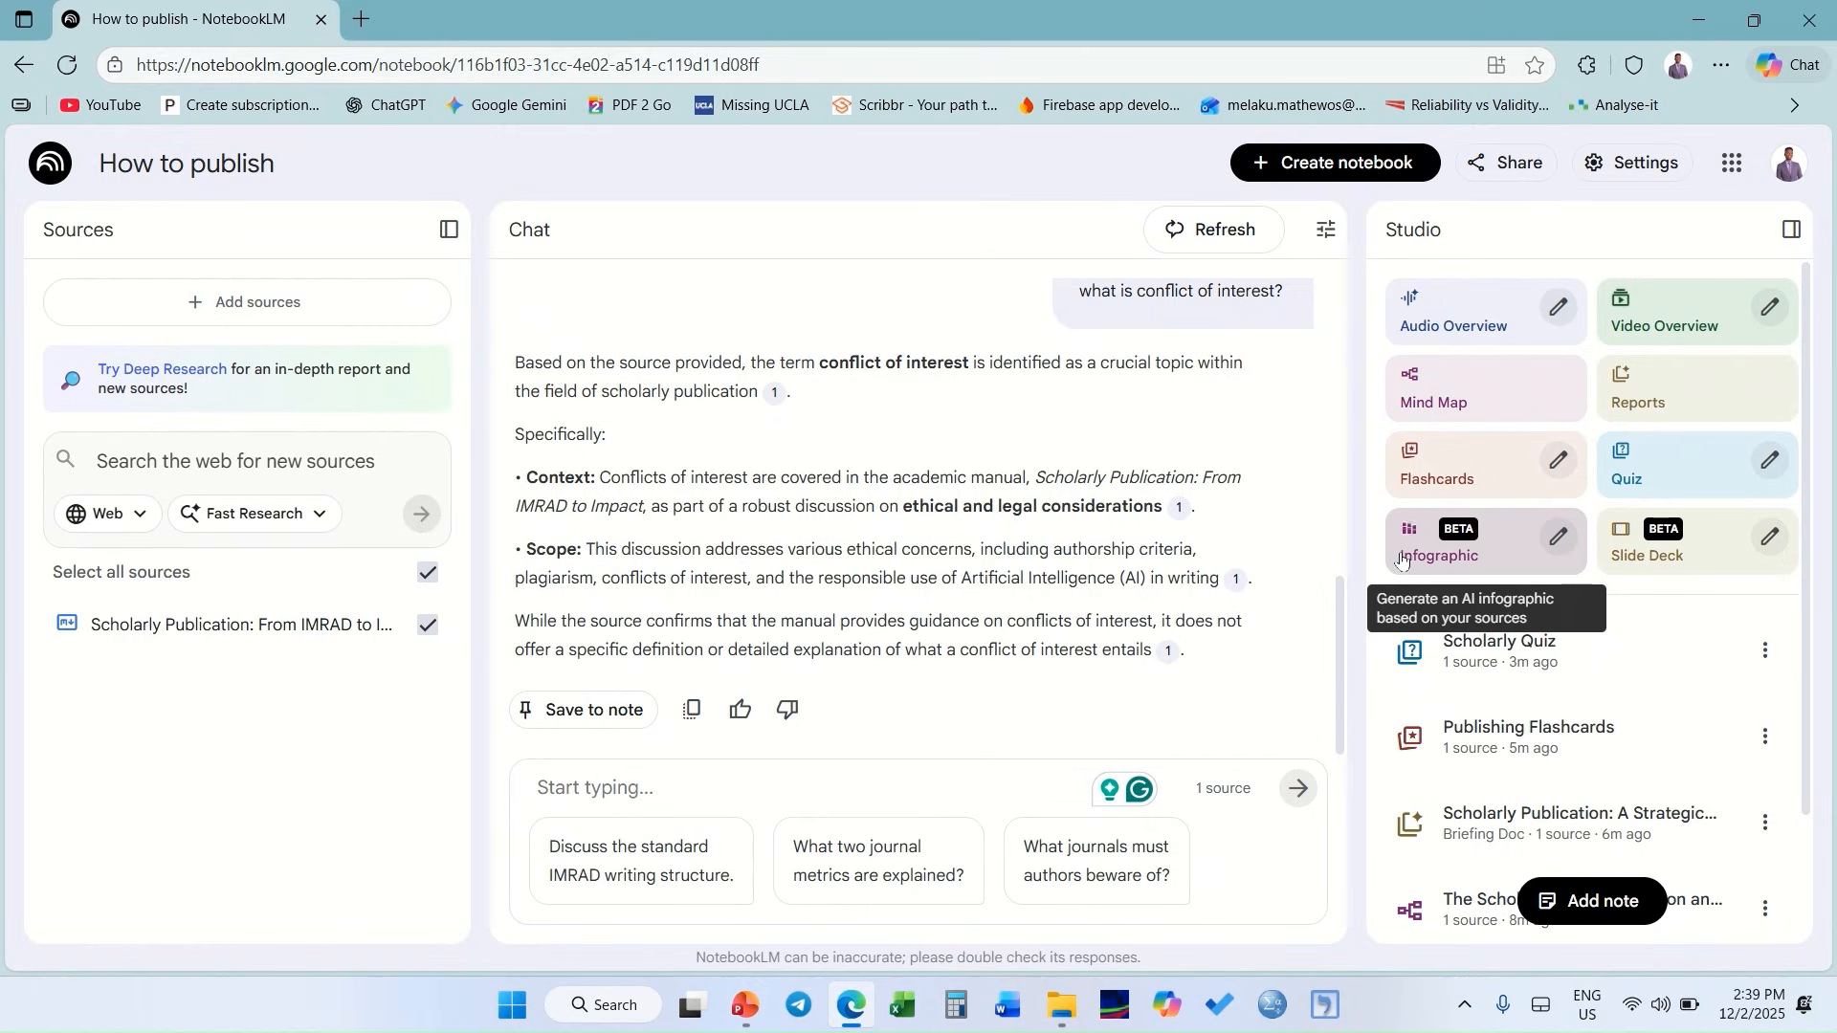
- Generate an infographic, a slide deck and a video overview from the selected source
left_click(1465, 549)
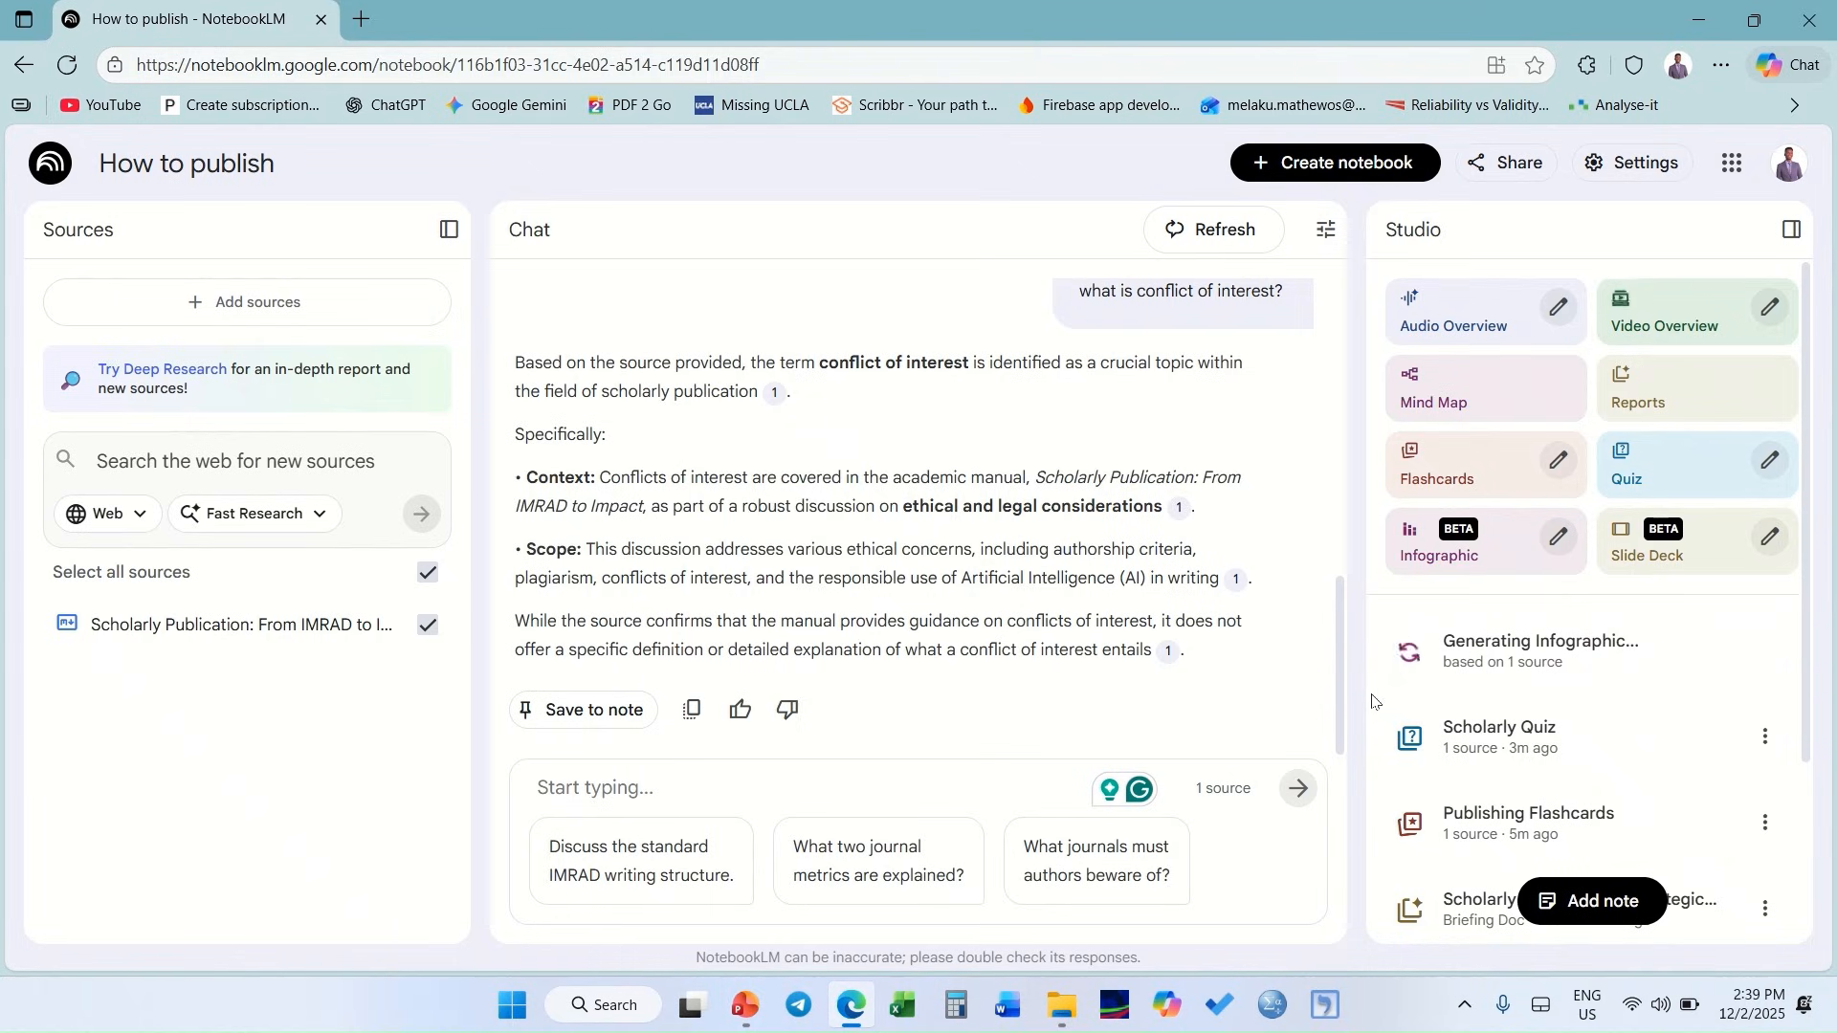
left_click(1684, 538)
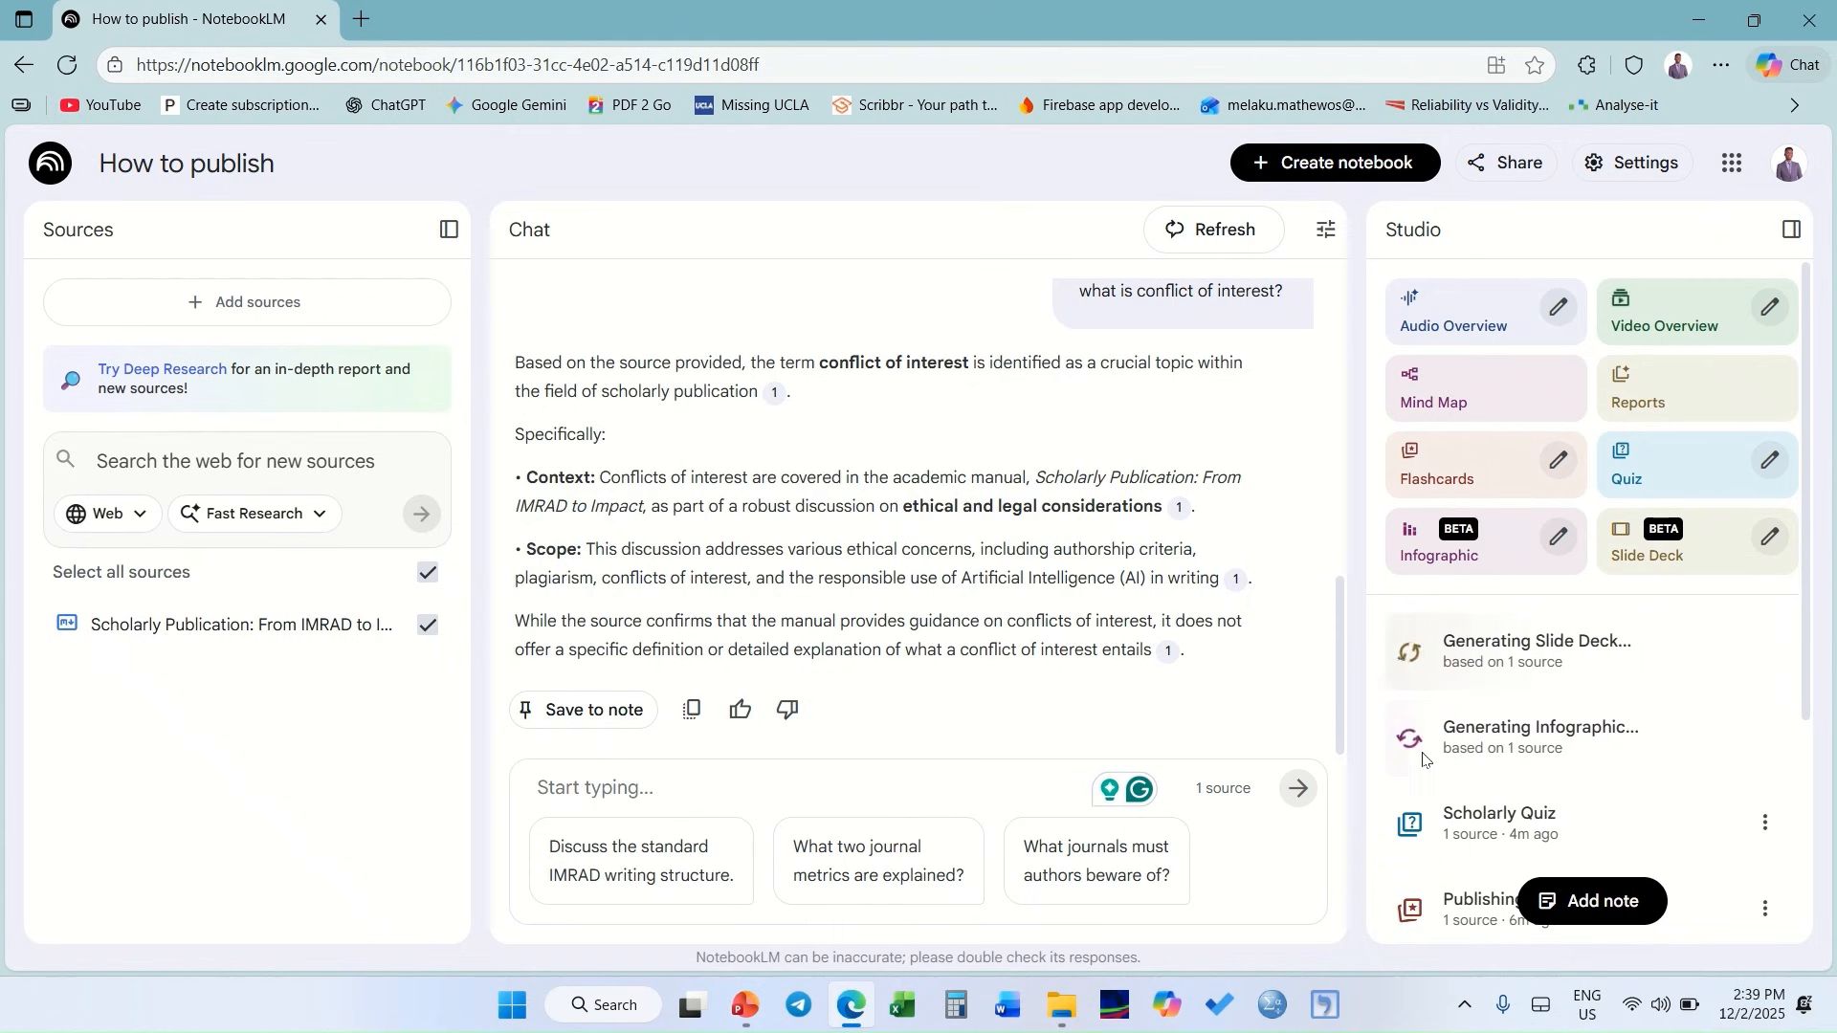
left_click(1678, 308)
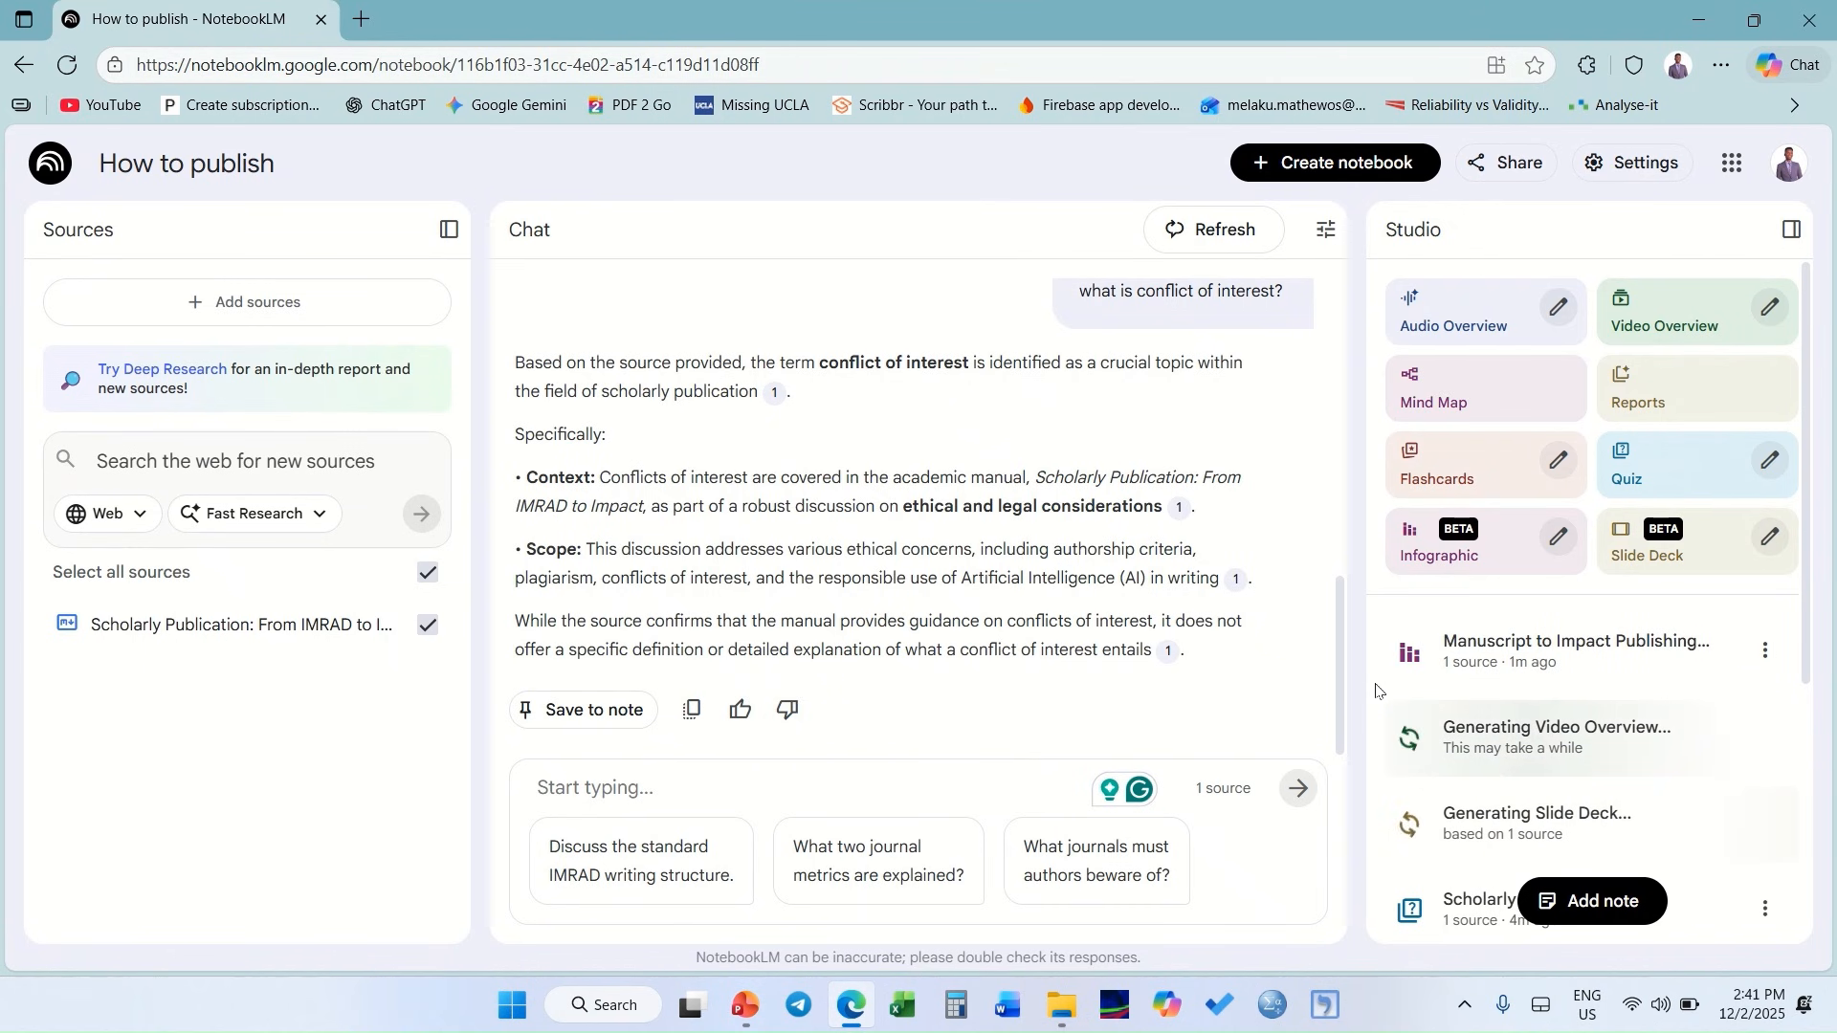
- Open the "Manuscript to Impact Publishing Journey" infographic, check its sharing options, and close it
left_click(1506, 660)
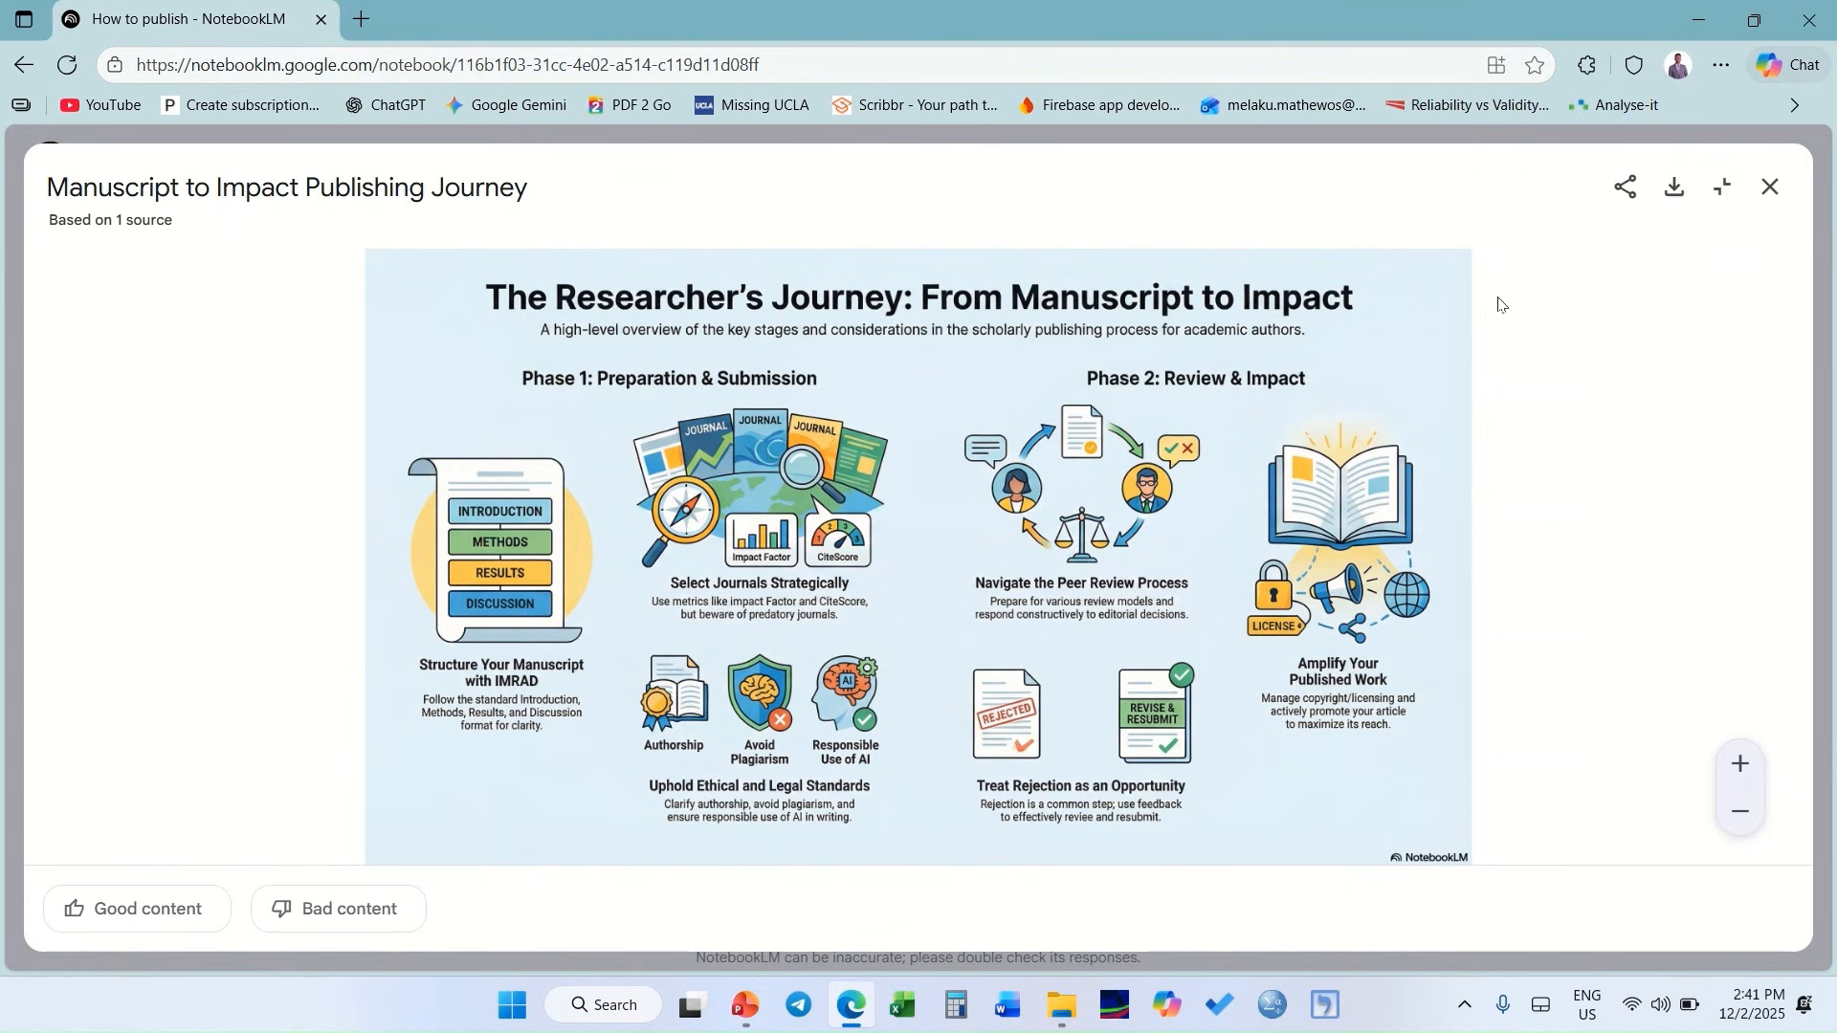
left_click(1629, 193)
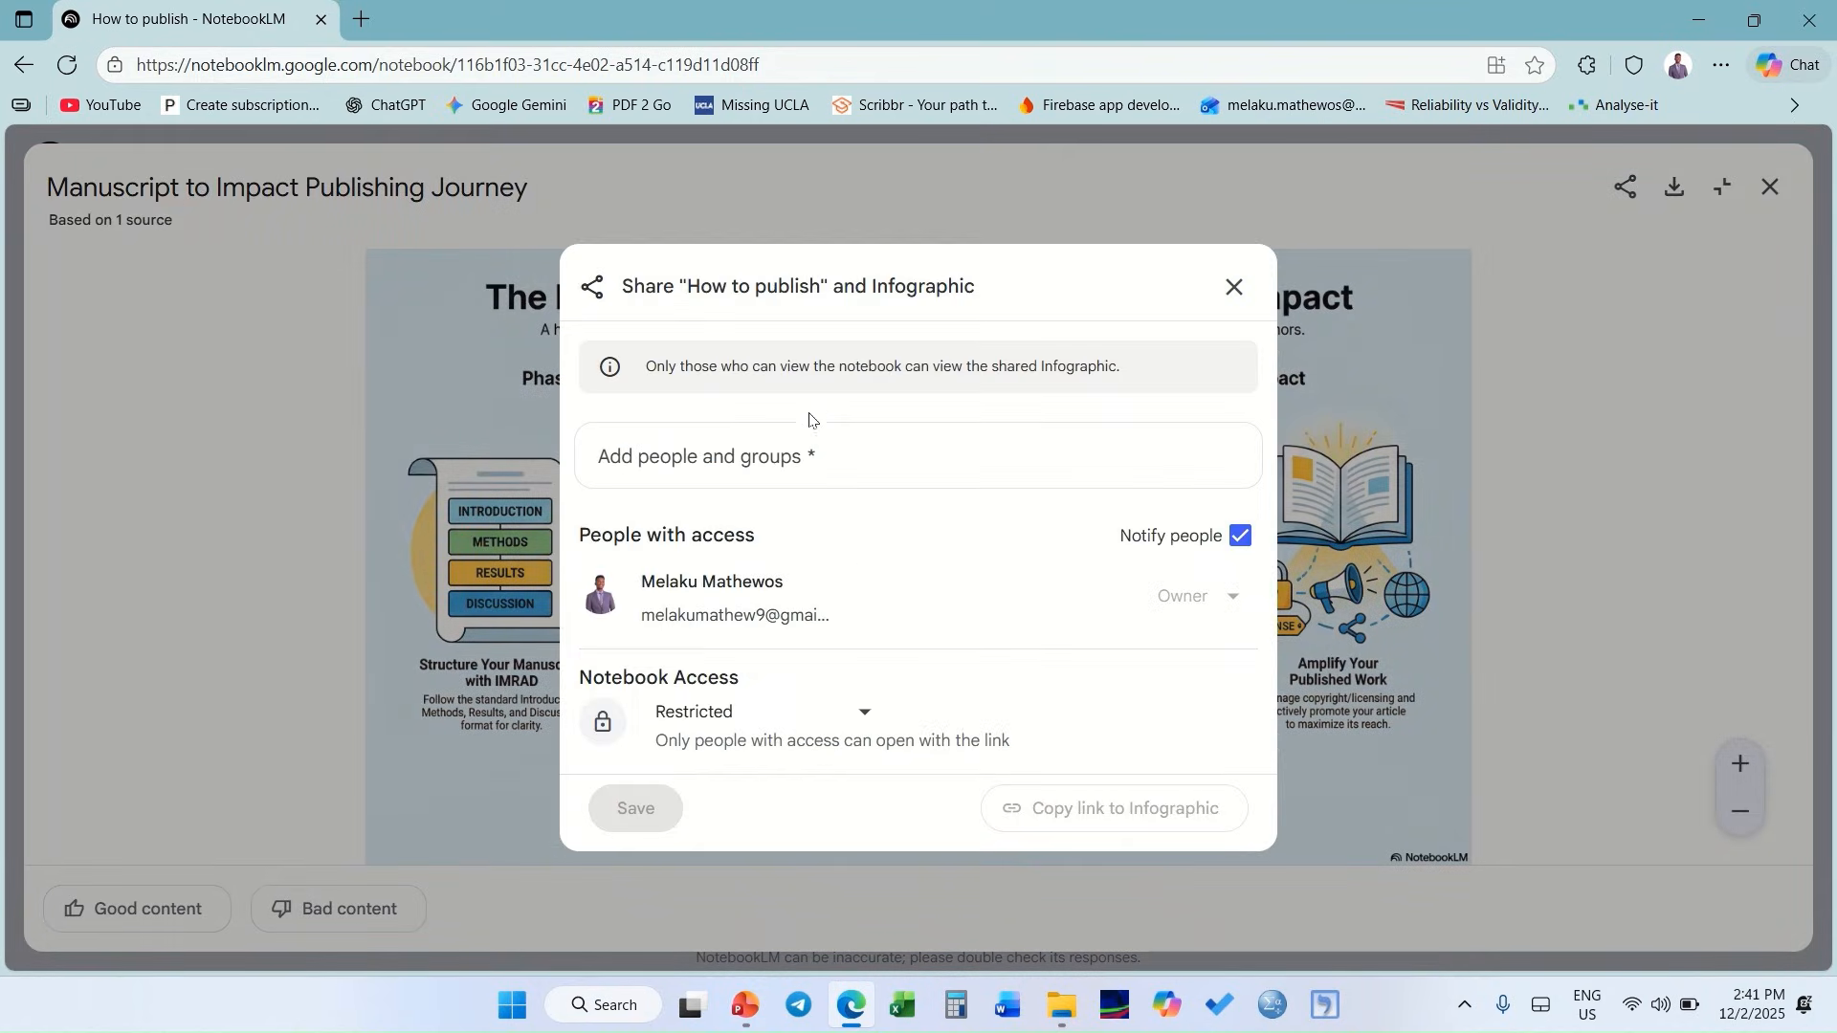
left_click(1235, 288)
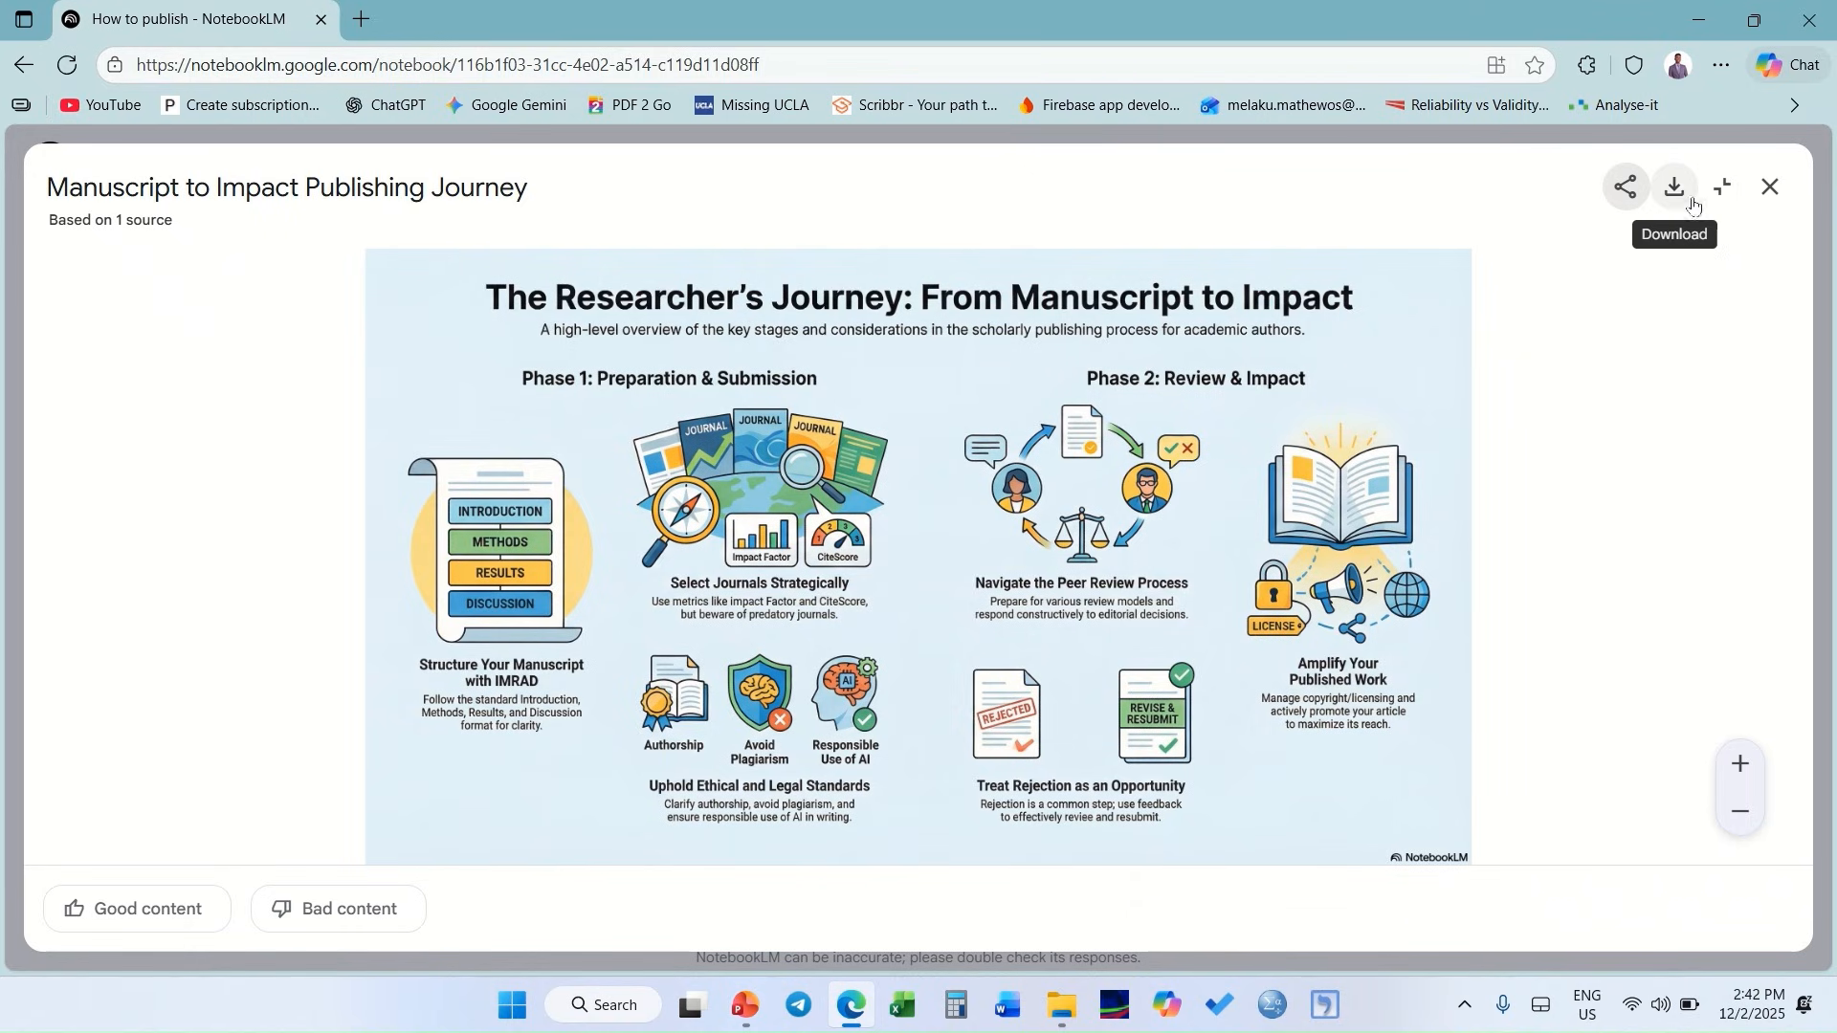
left_click(1771, 187)
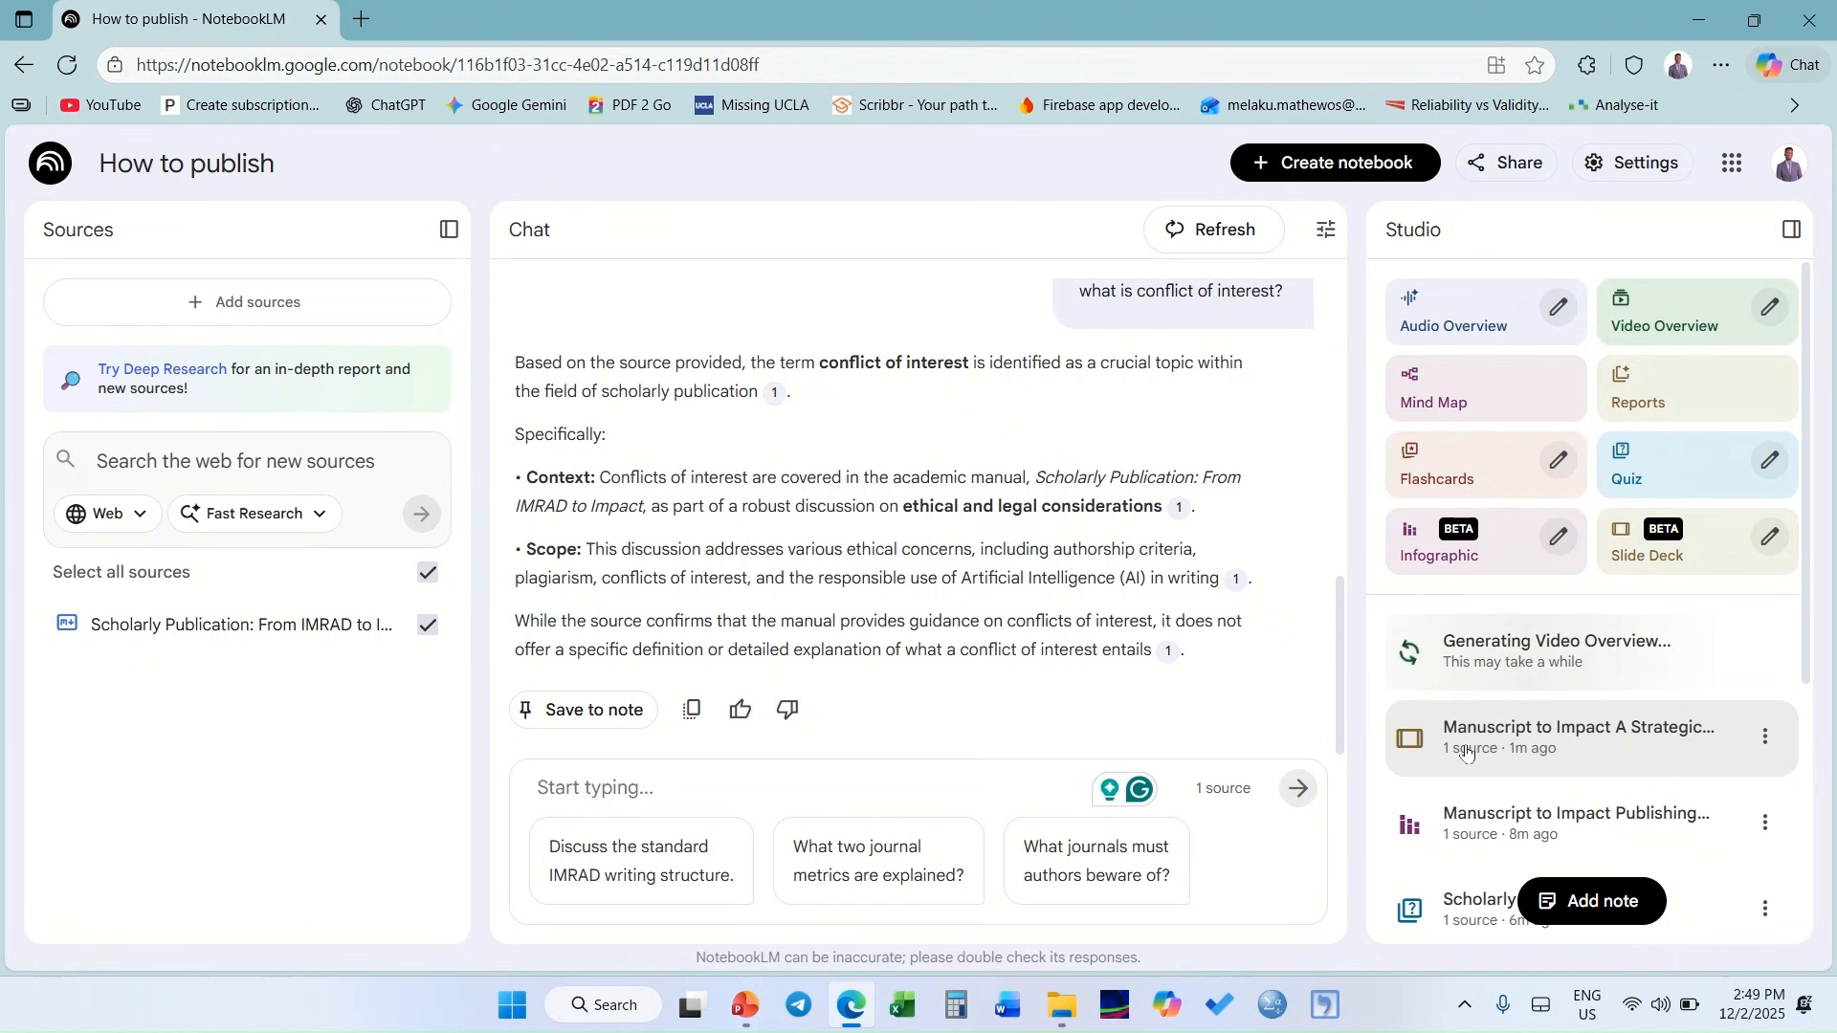
- Open the "Manuscript to Impact A Strategic…" slide deck and skim through its slides
left_click(1511, 751)
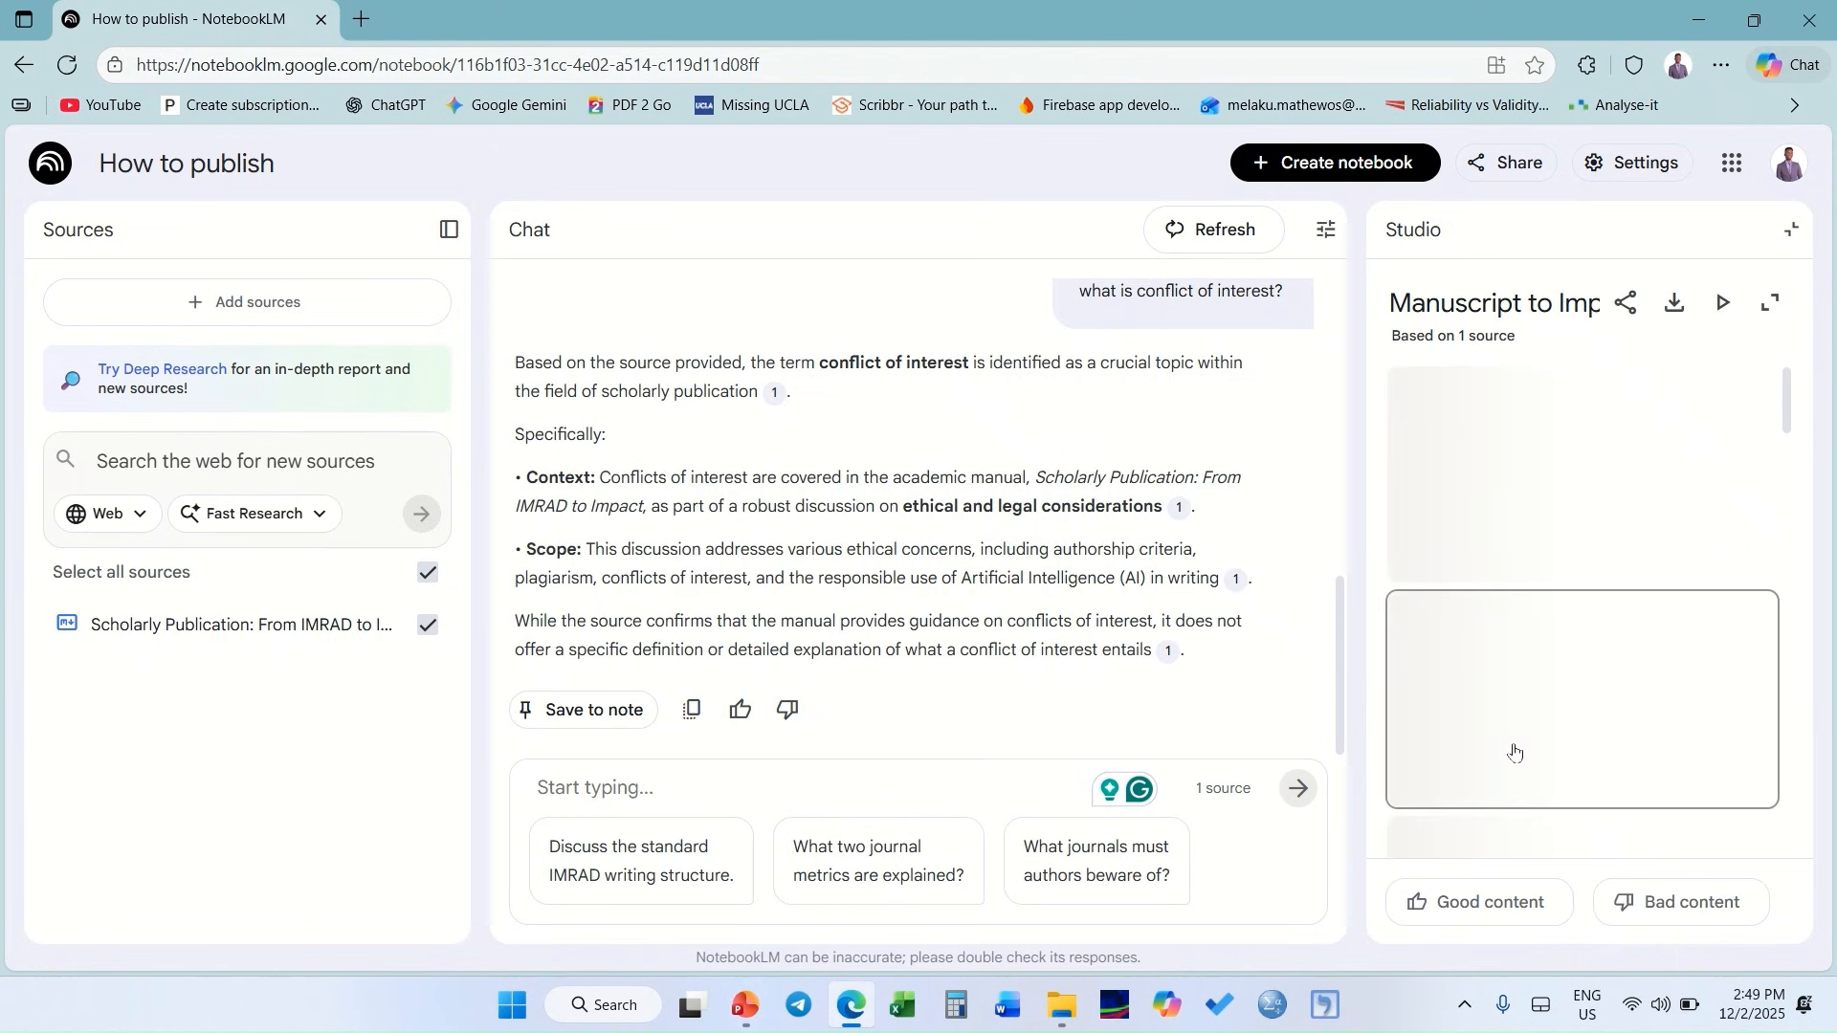
scroll(1530, 529, "down", 4)
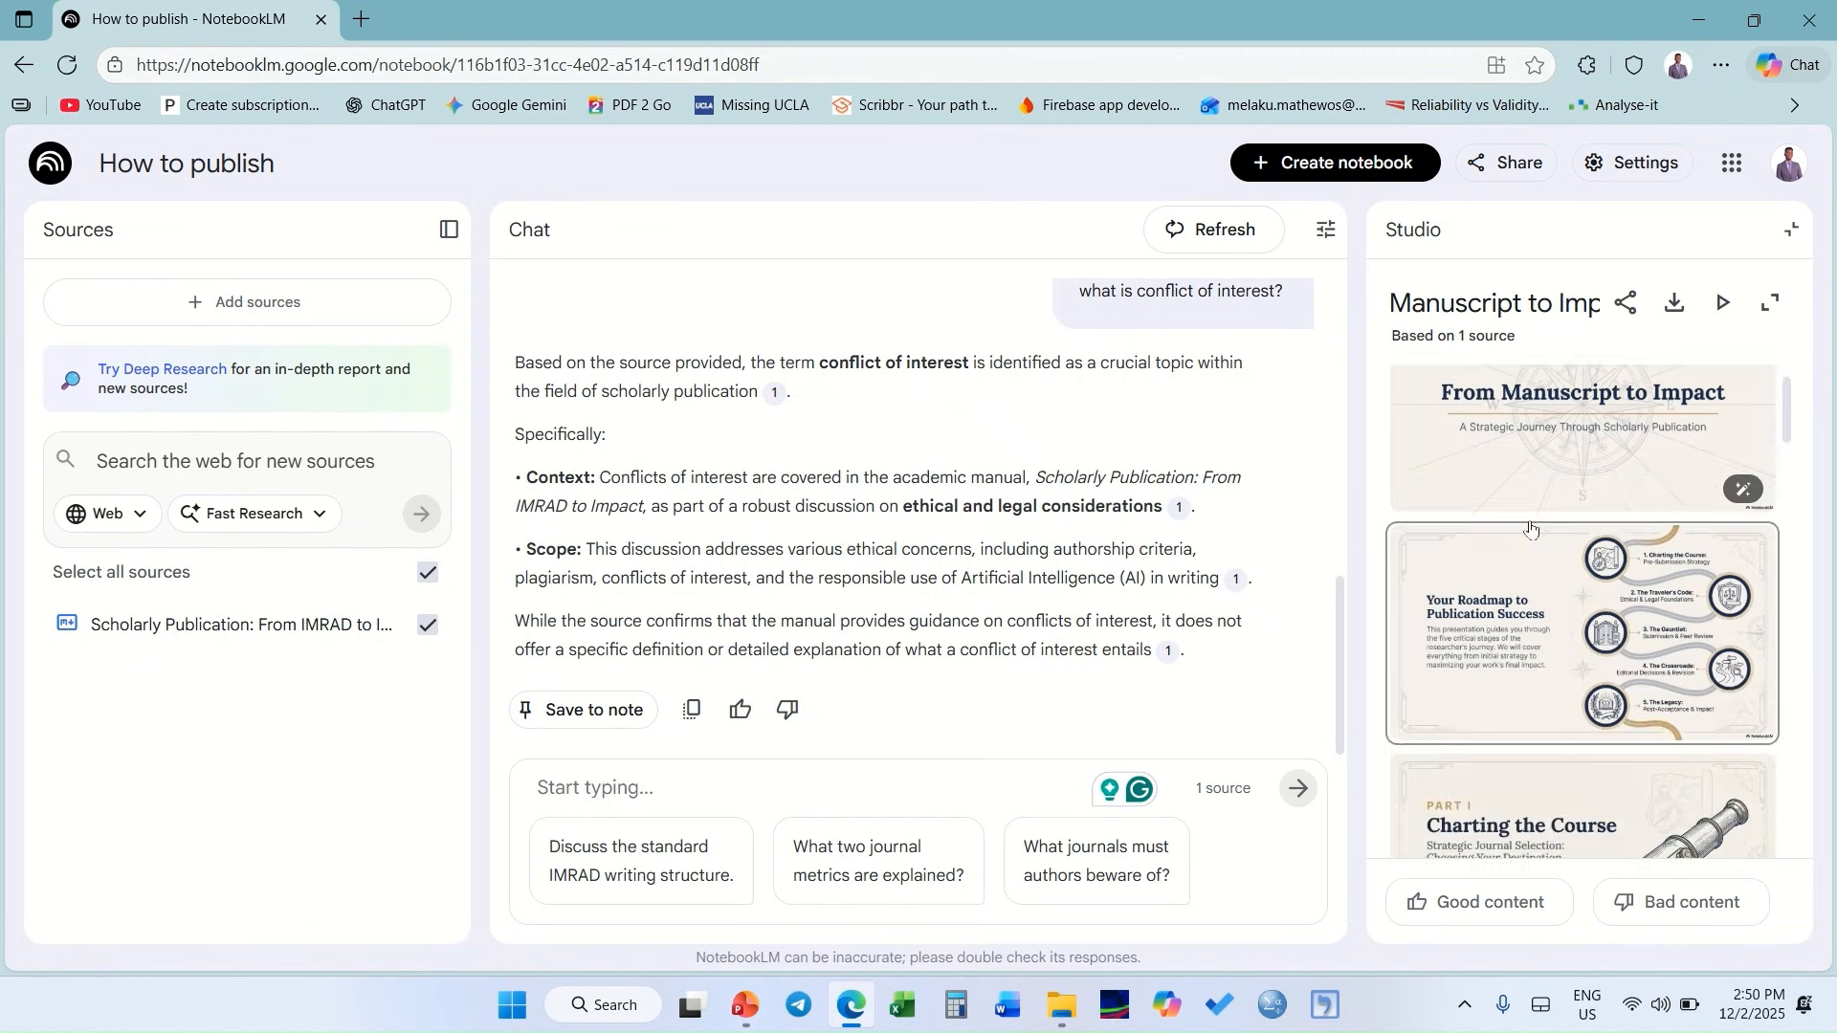
scroll(1531, 529, "down", 5)
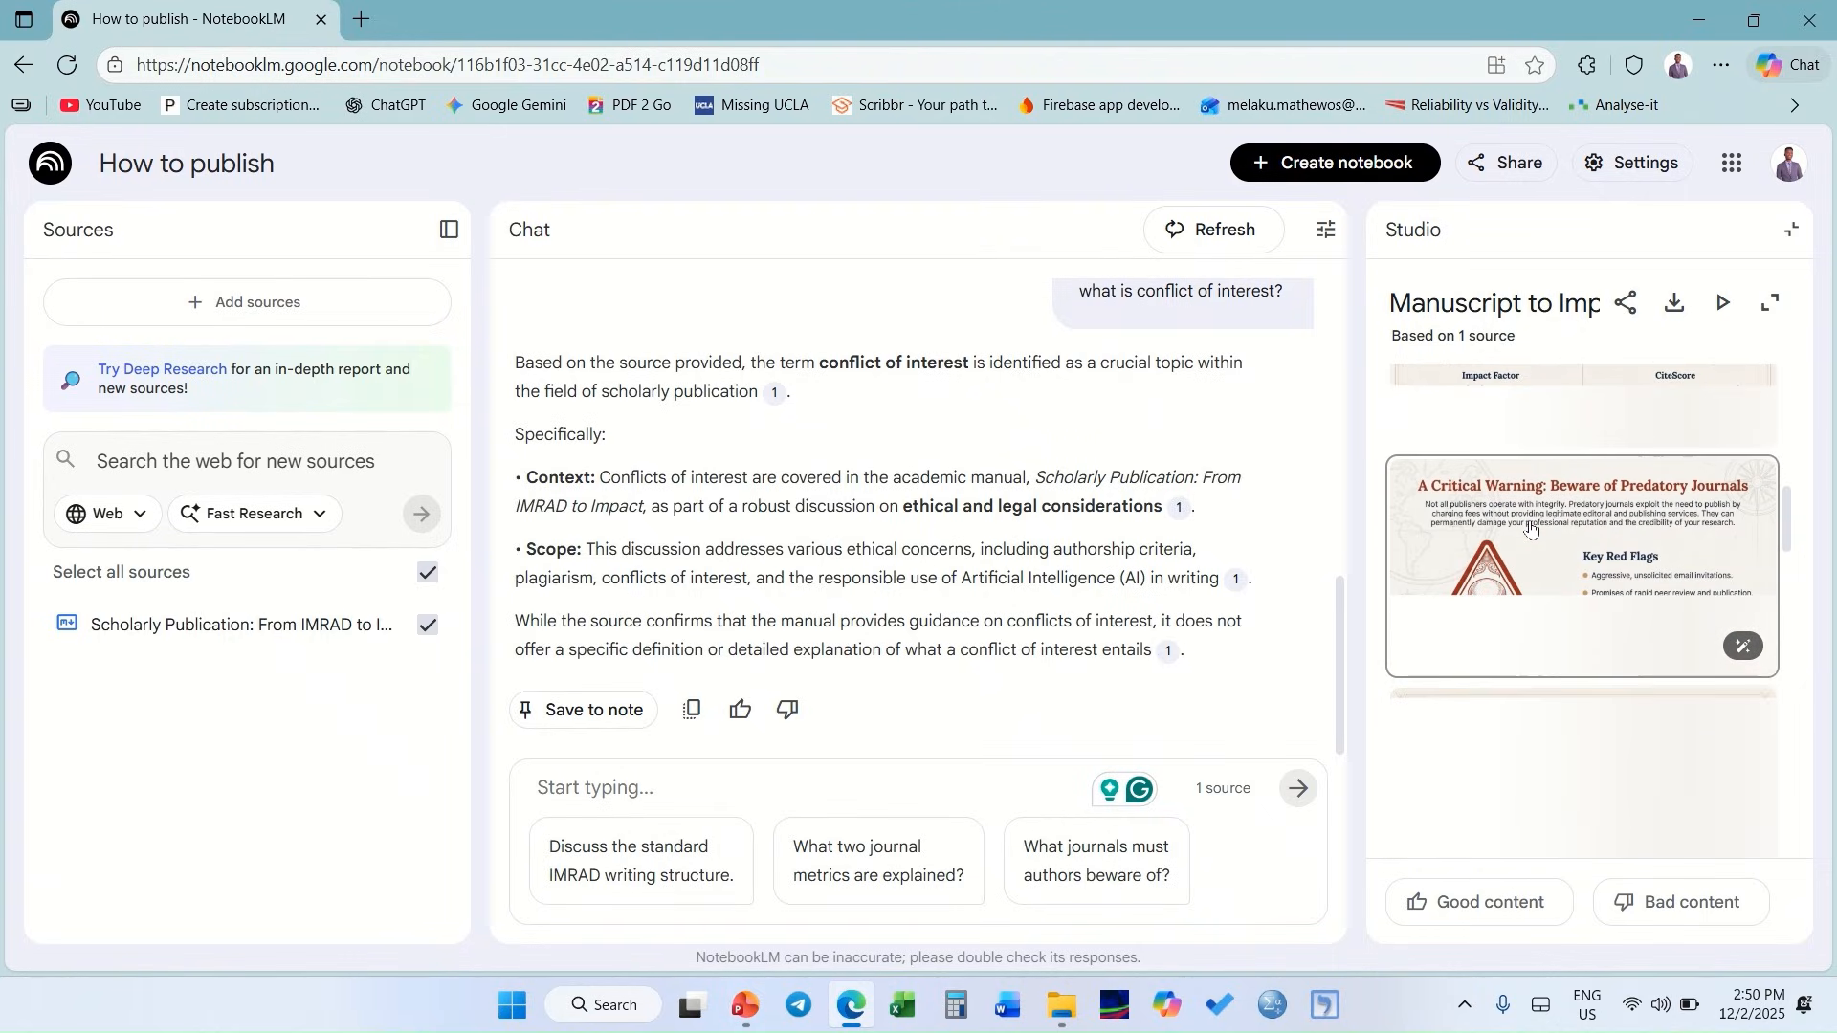
scroll(1531, 529, "up", 6)
scroll(1530, 529, "up", 3)
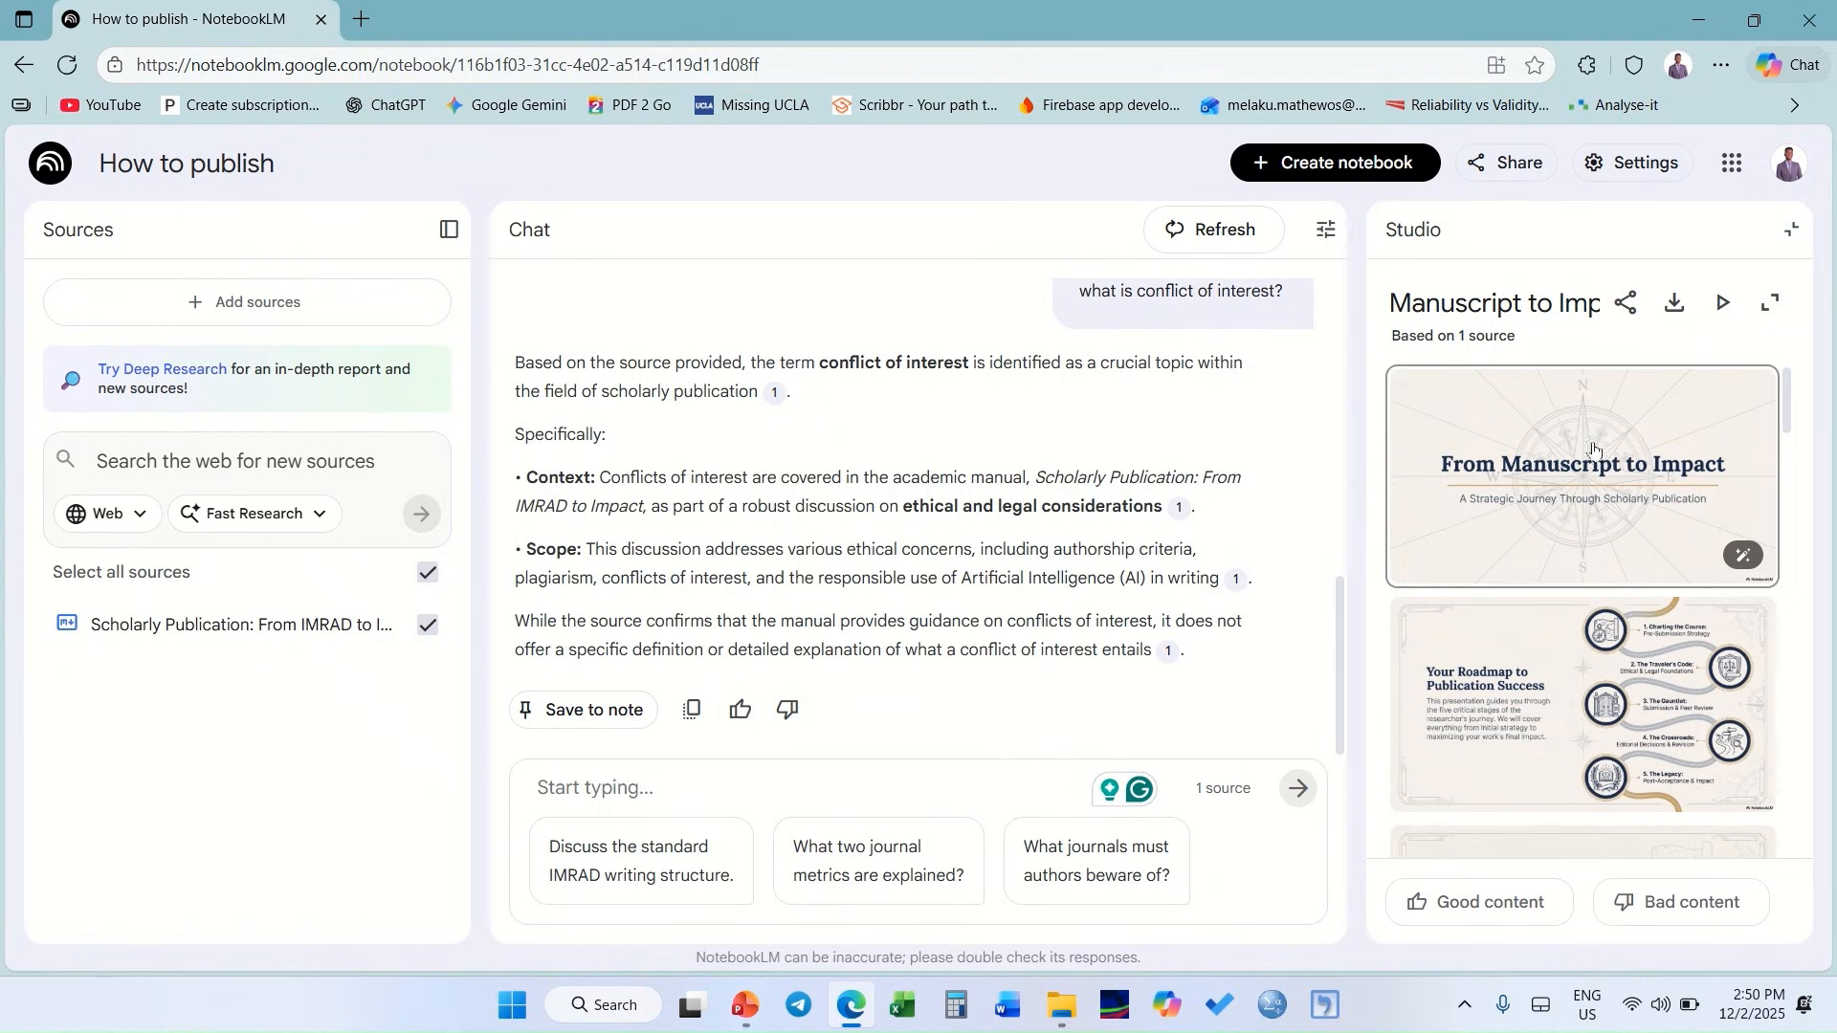
- Present the slide deck in full screen, advance through the first few slides, and return to the Studio overview
left_click(1723, 305)
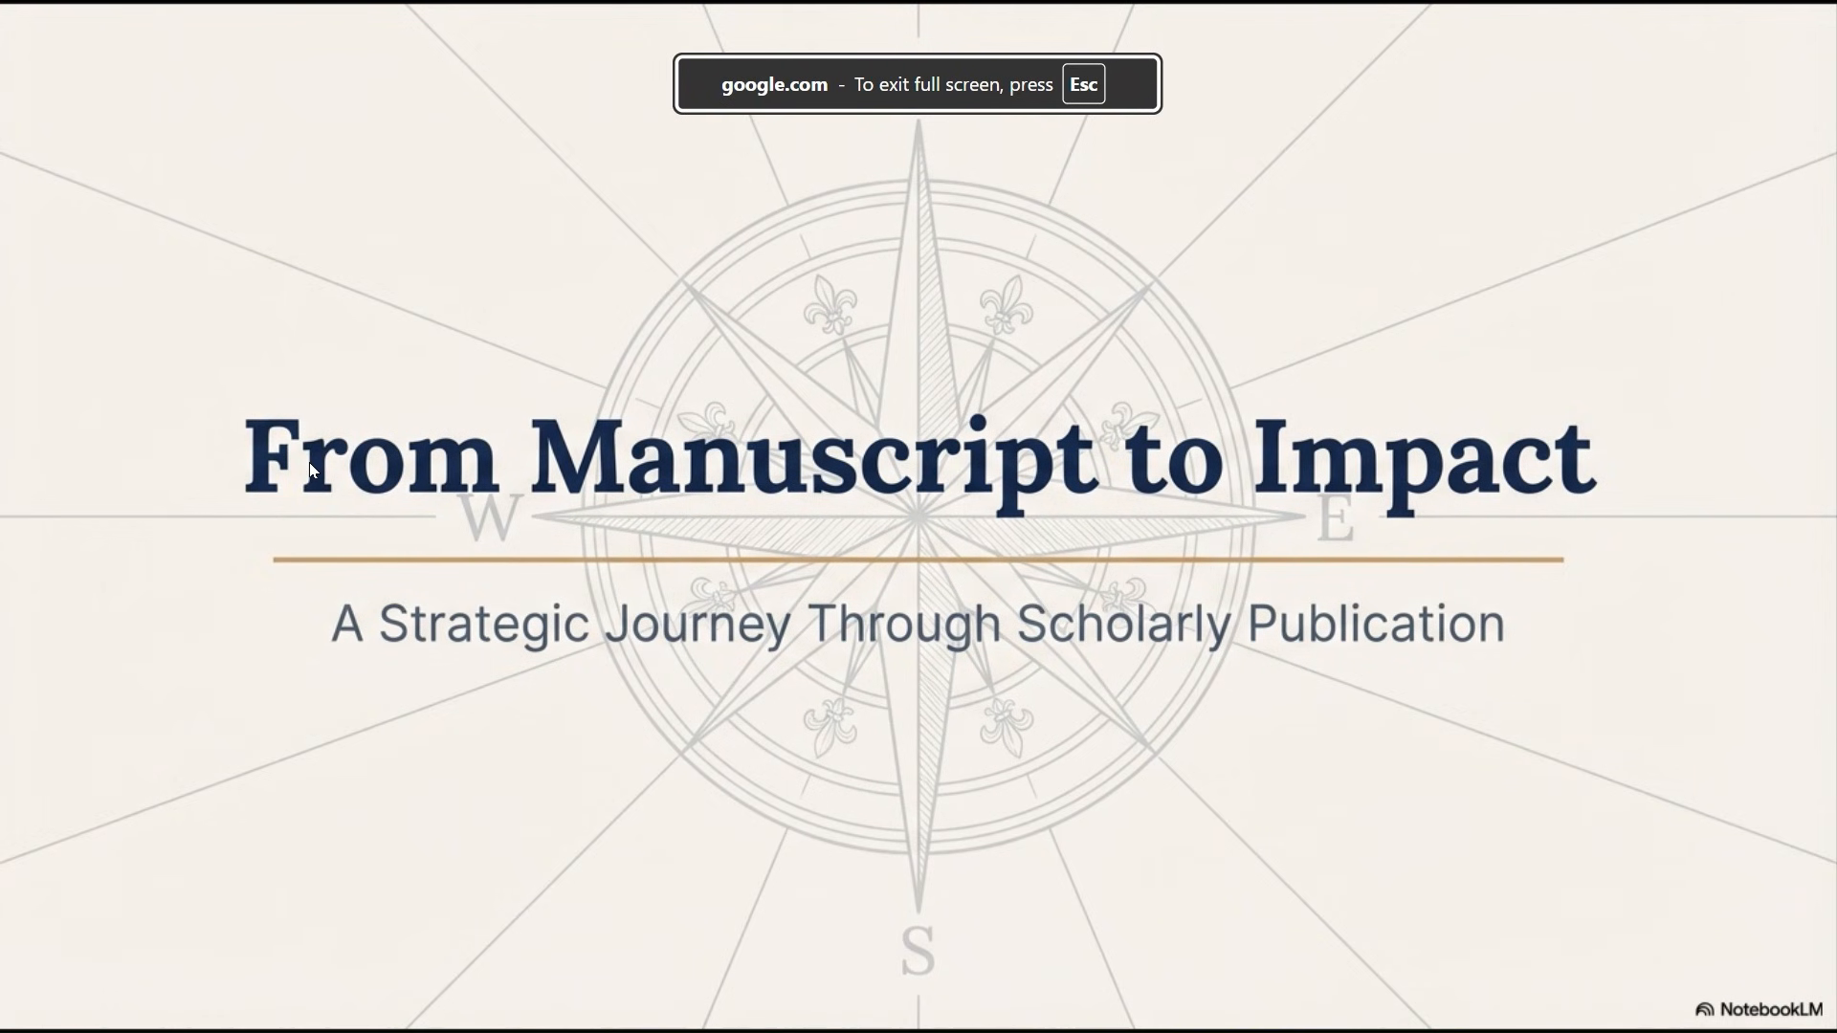
key("Right")
key("Right")
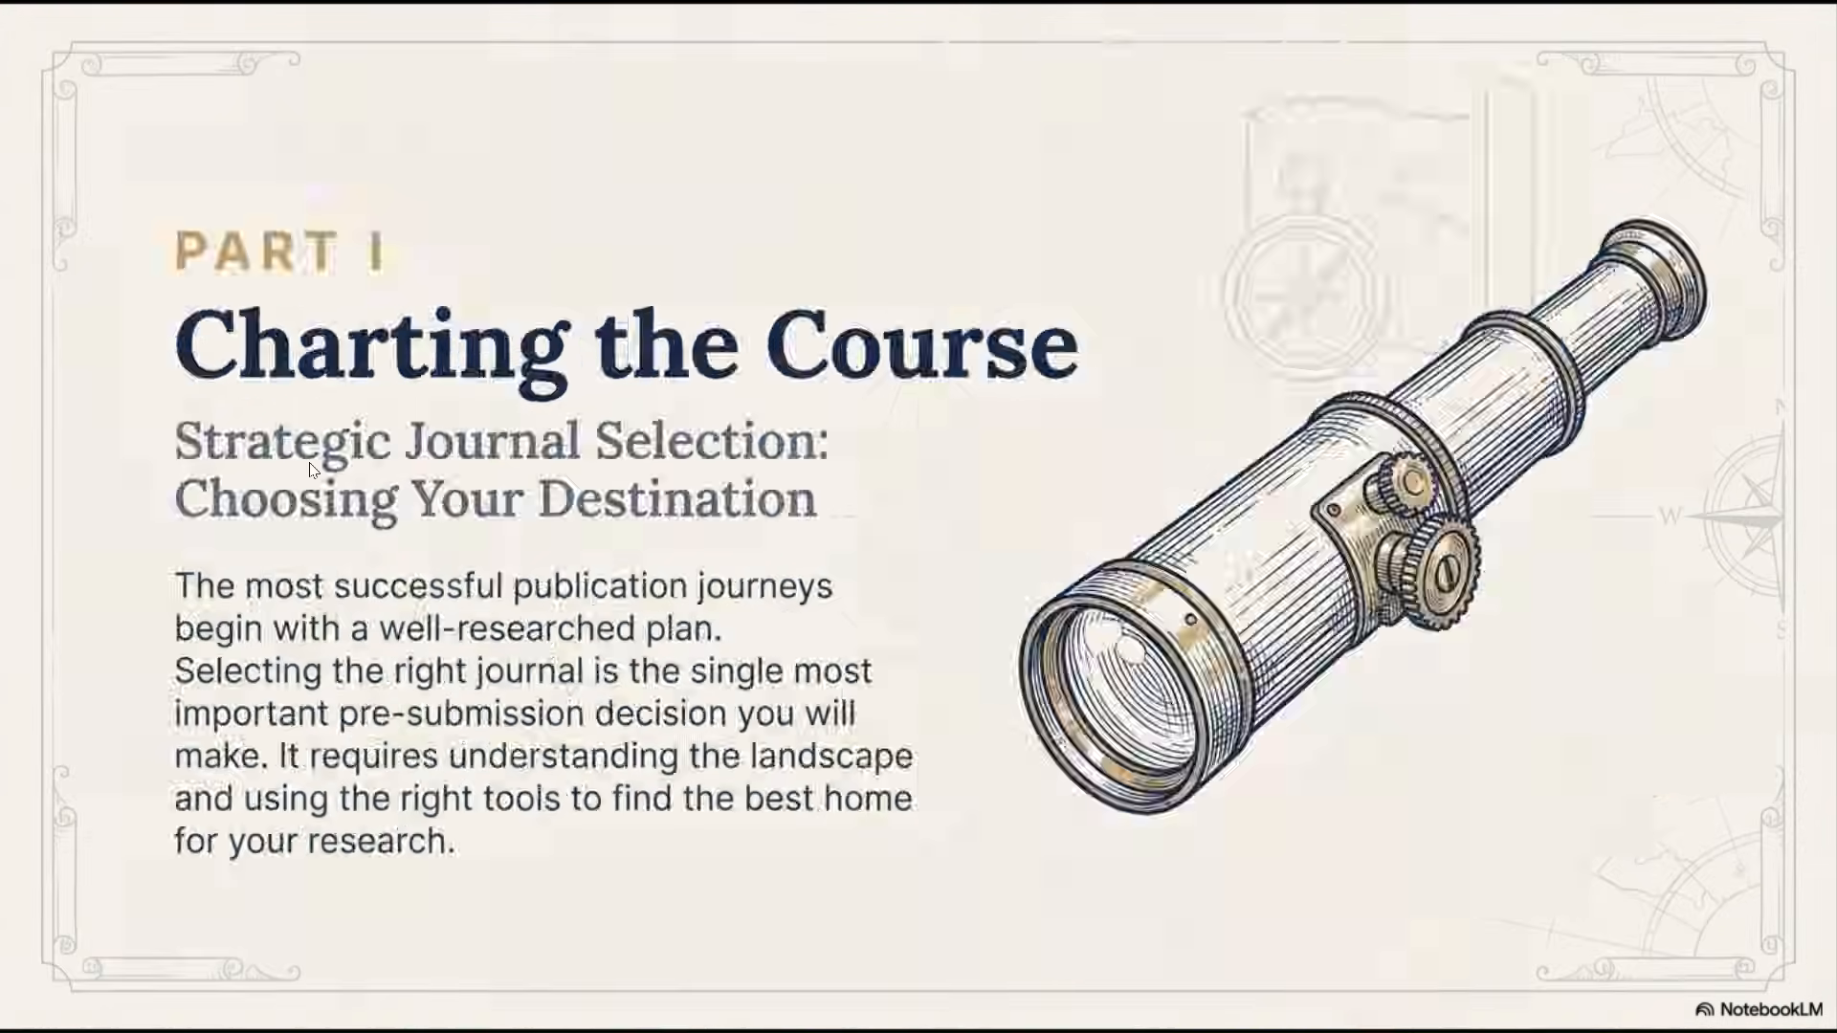
key("Right")
key("Escape")
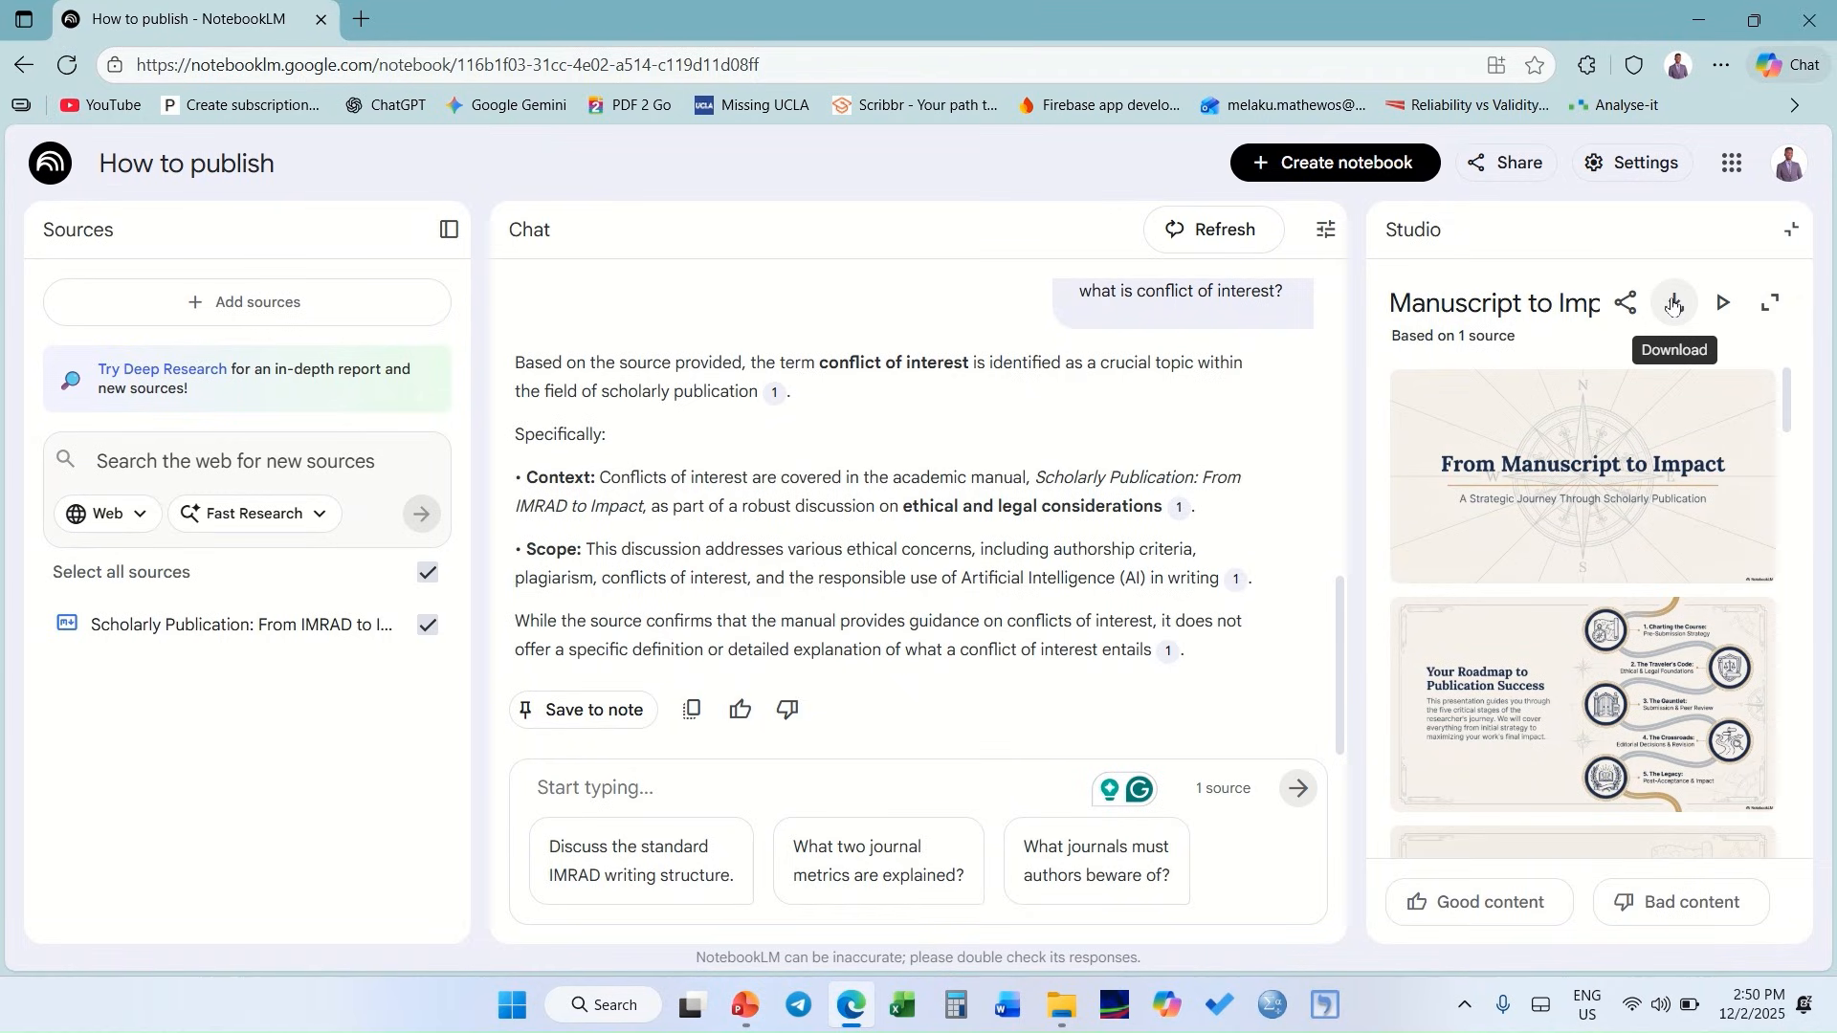
left_click(1795, 234)
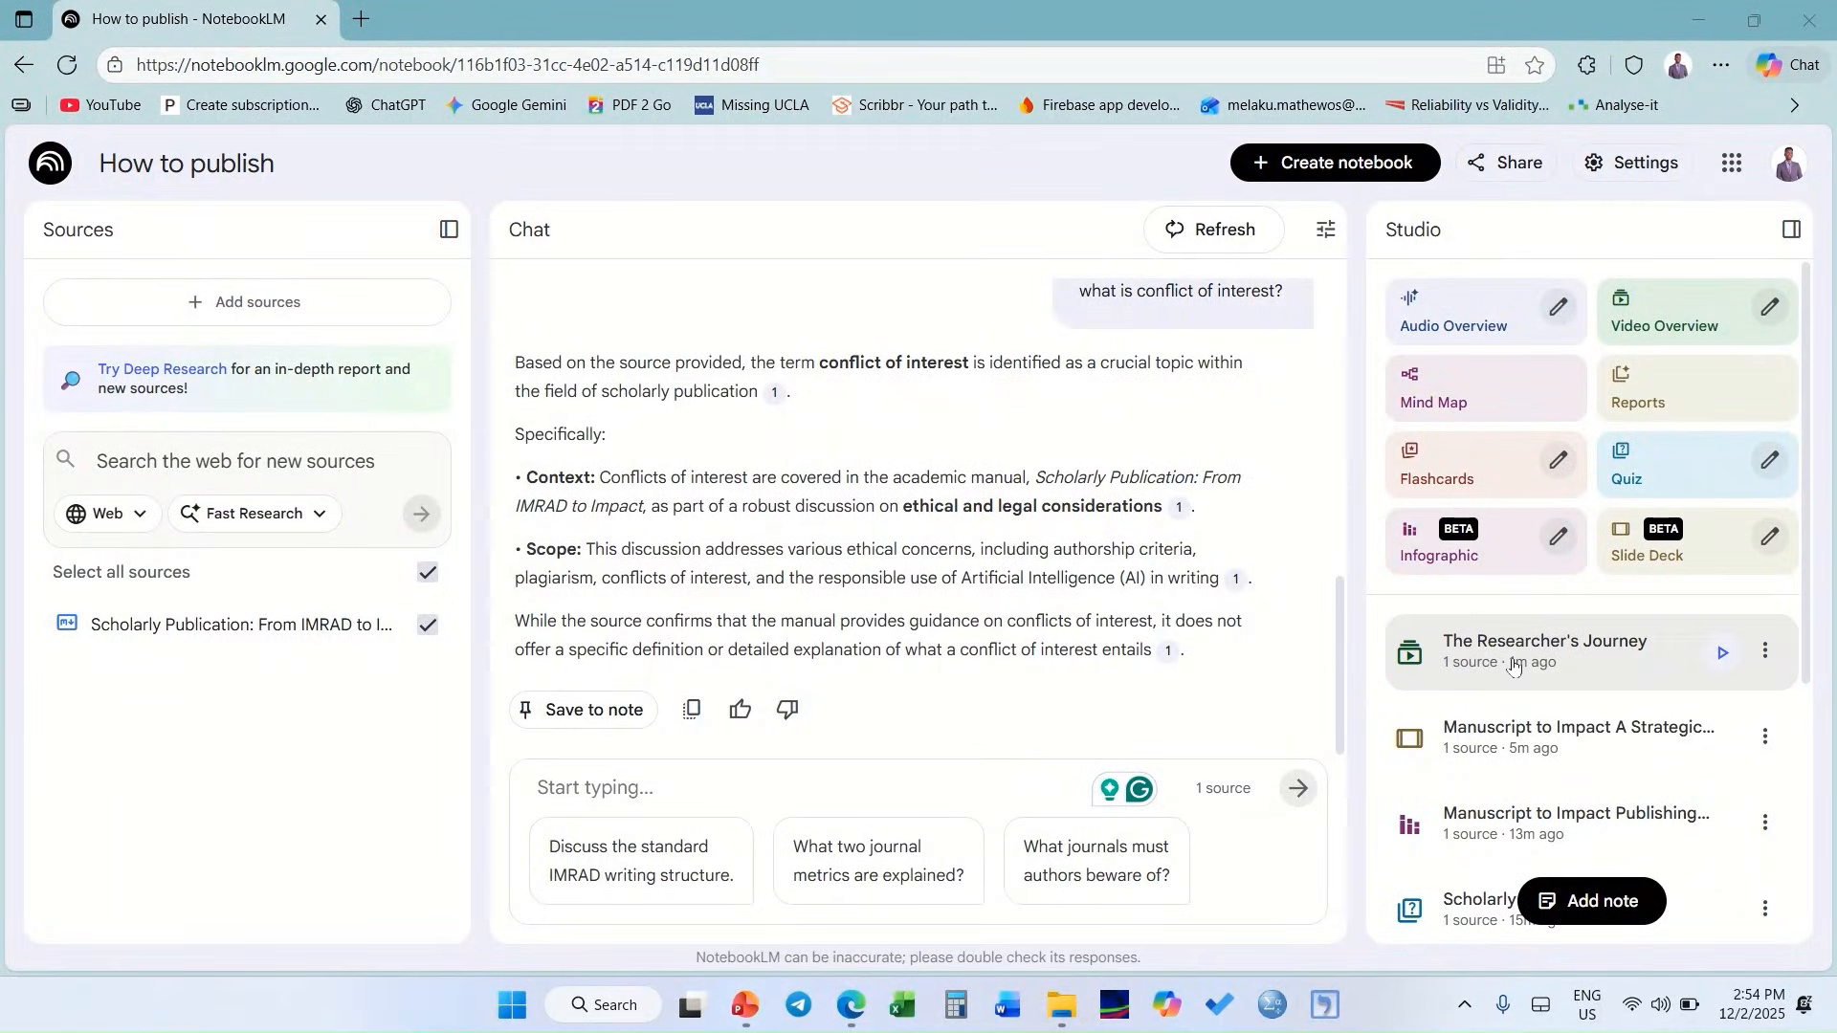
- Open "The Researcher's Journey" video overview, play parts of it in the player and in full screen, and close it
left_click(1630, 660)
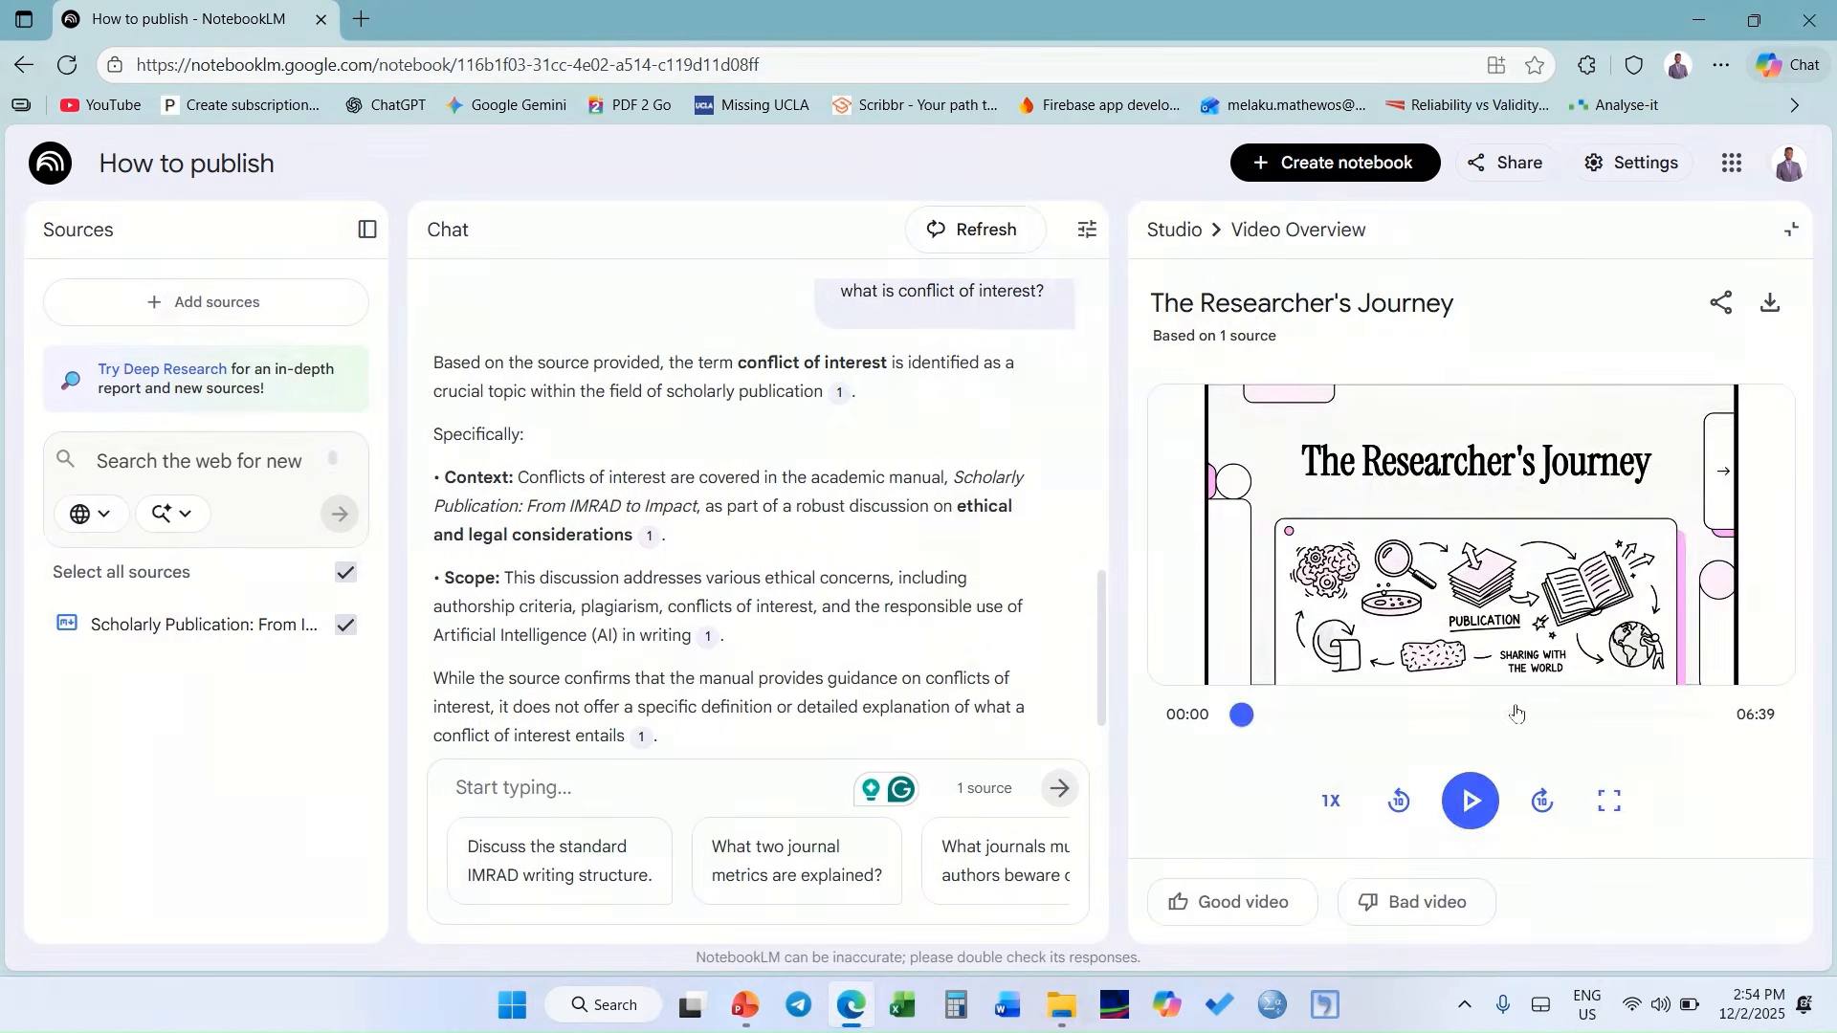
left_click(1470, 803)
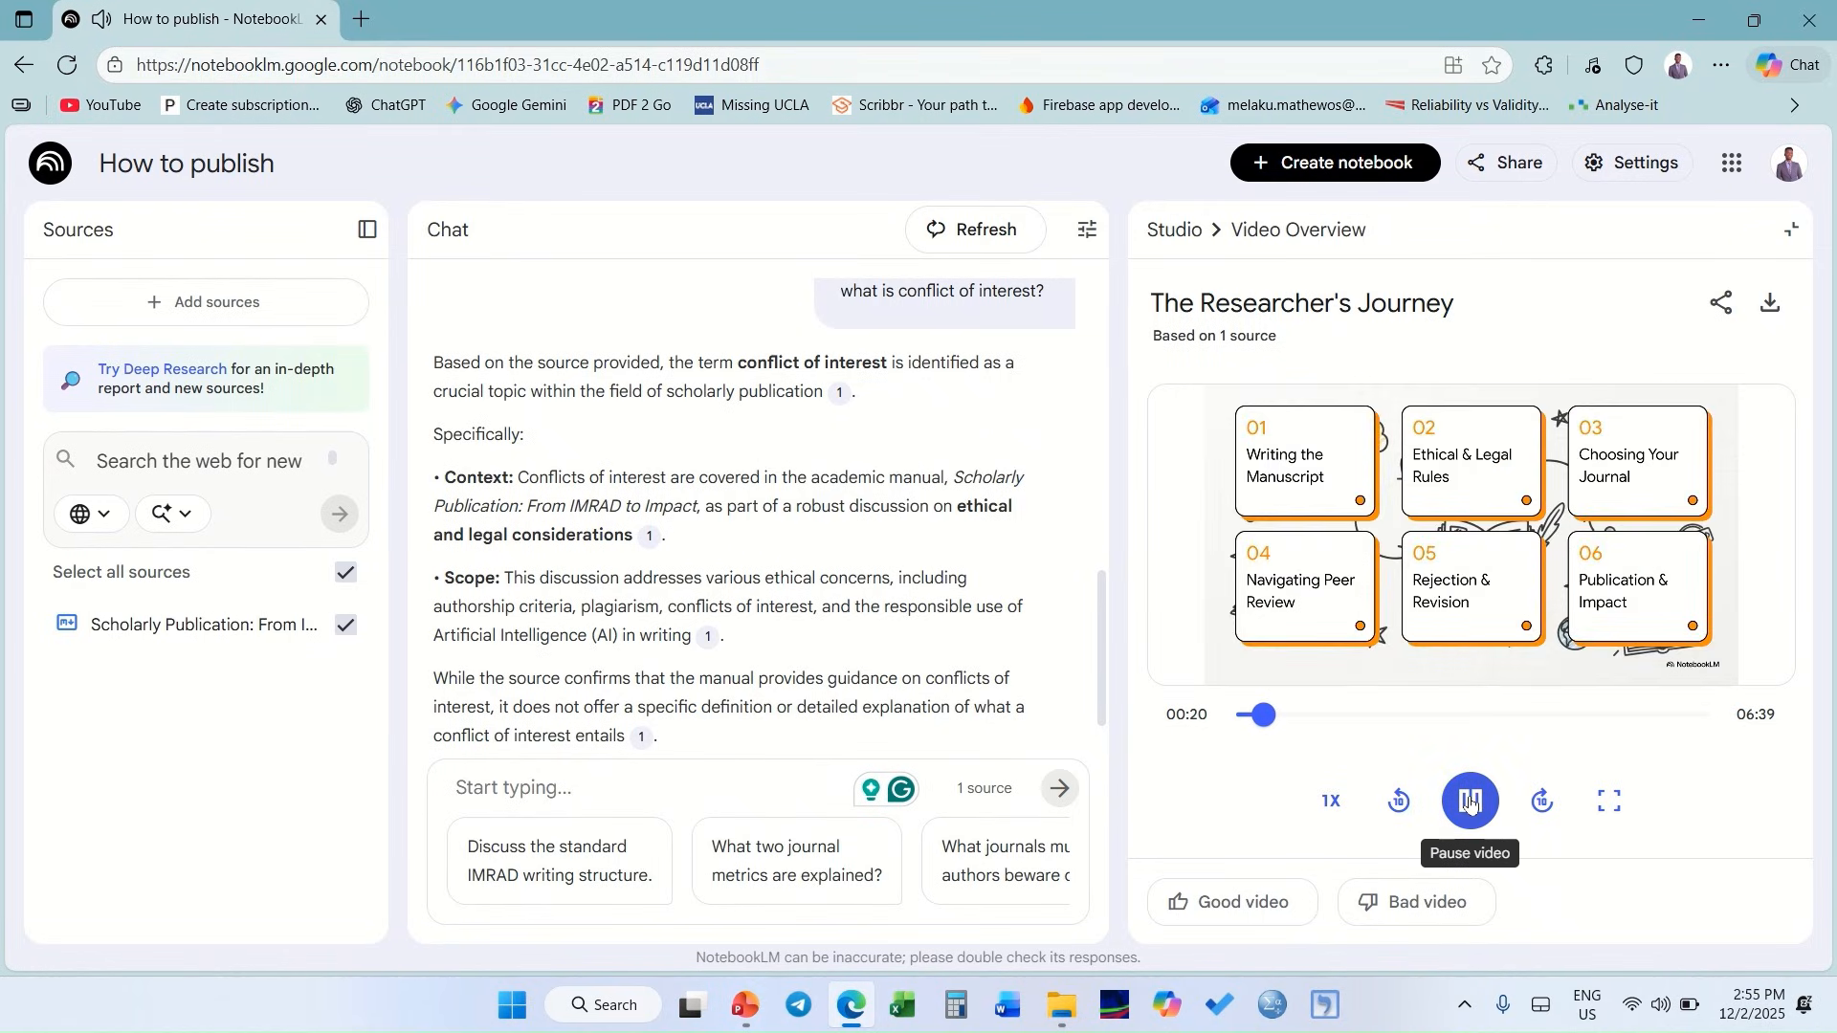
left_click(1470, 803)
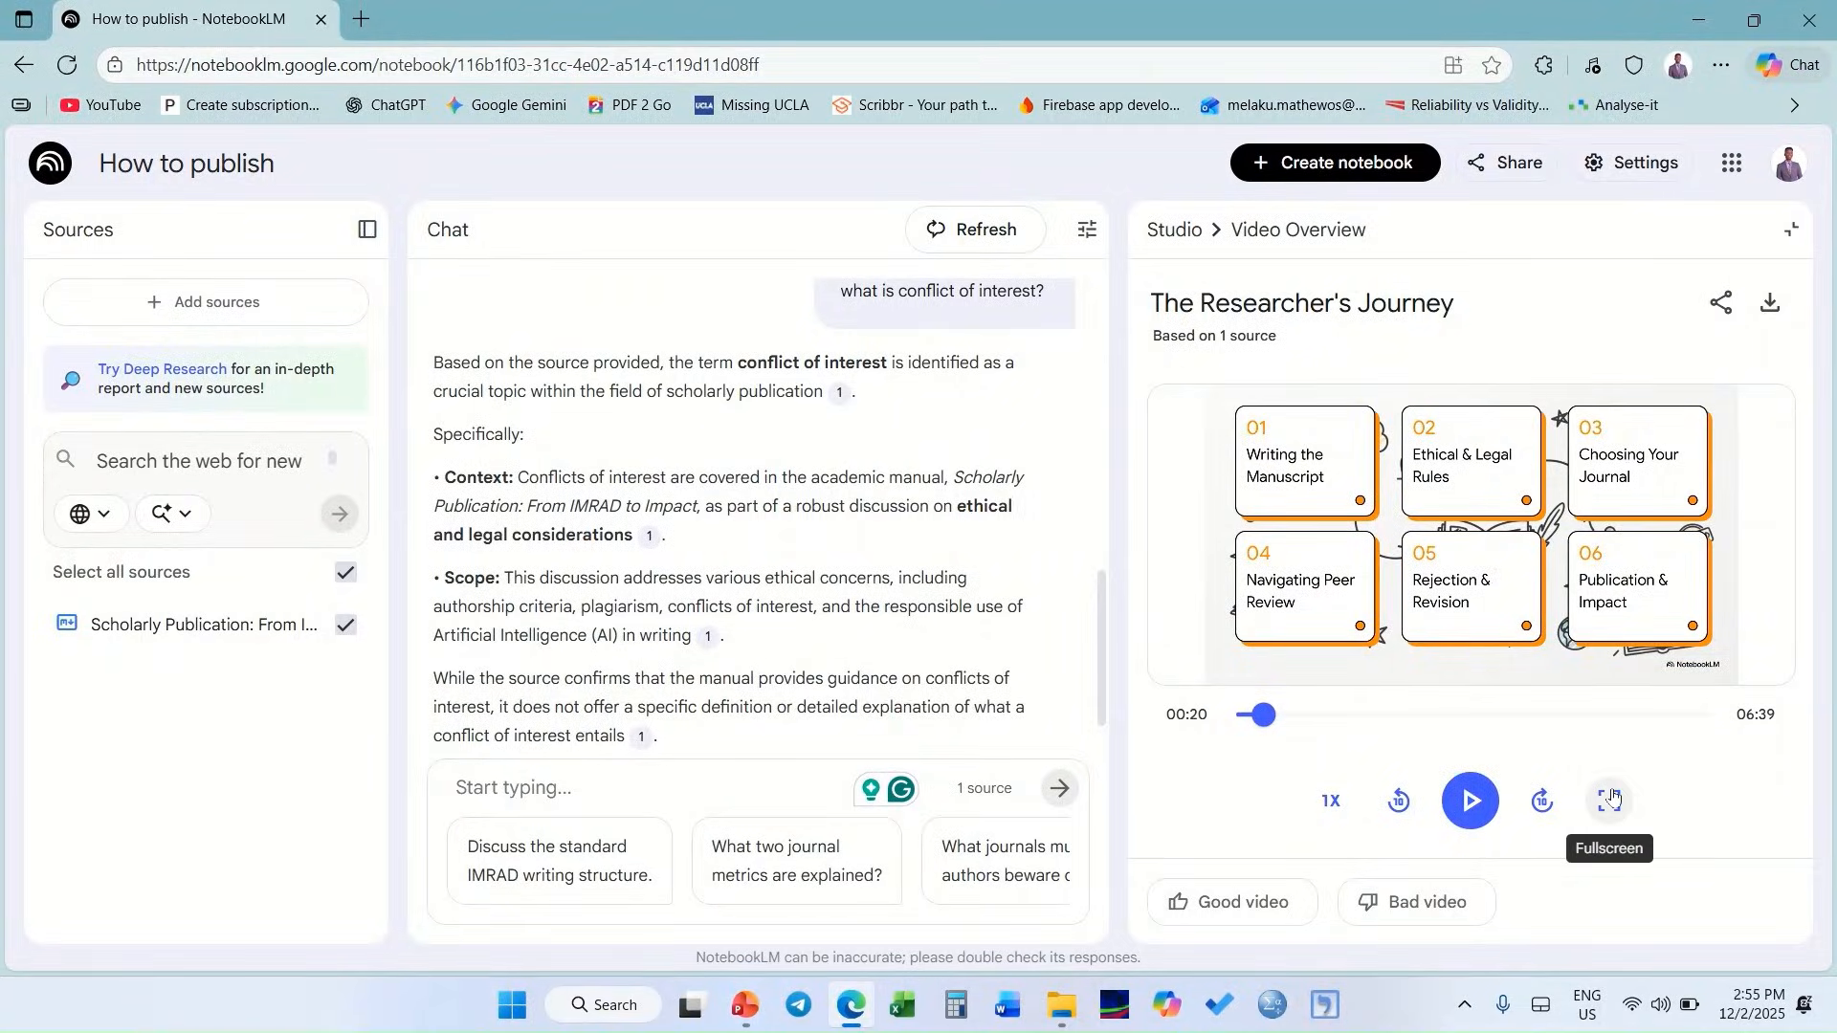
left_click(1613, 799)
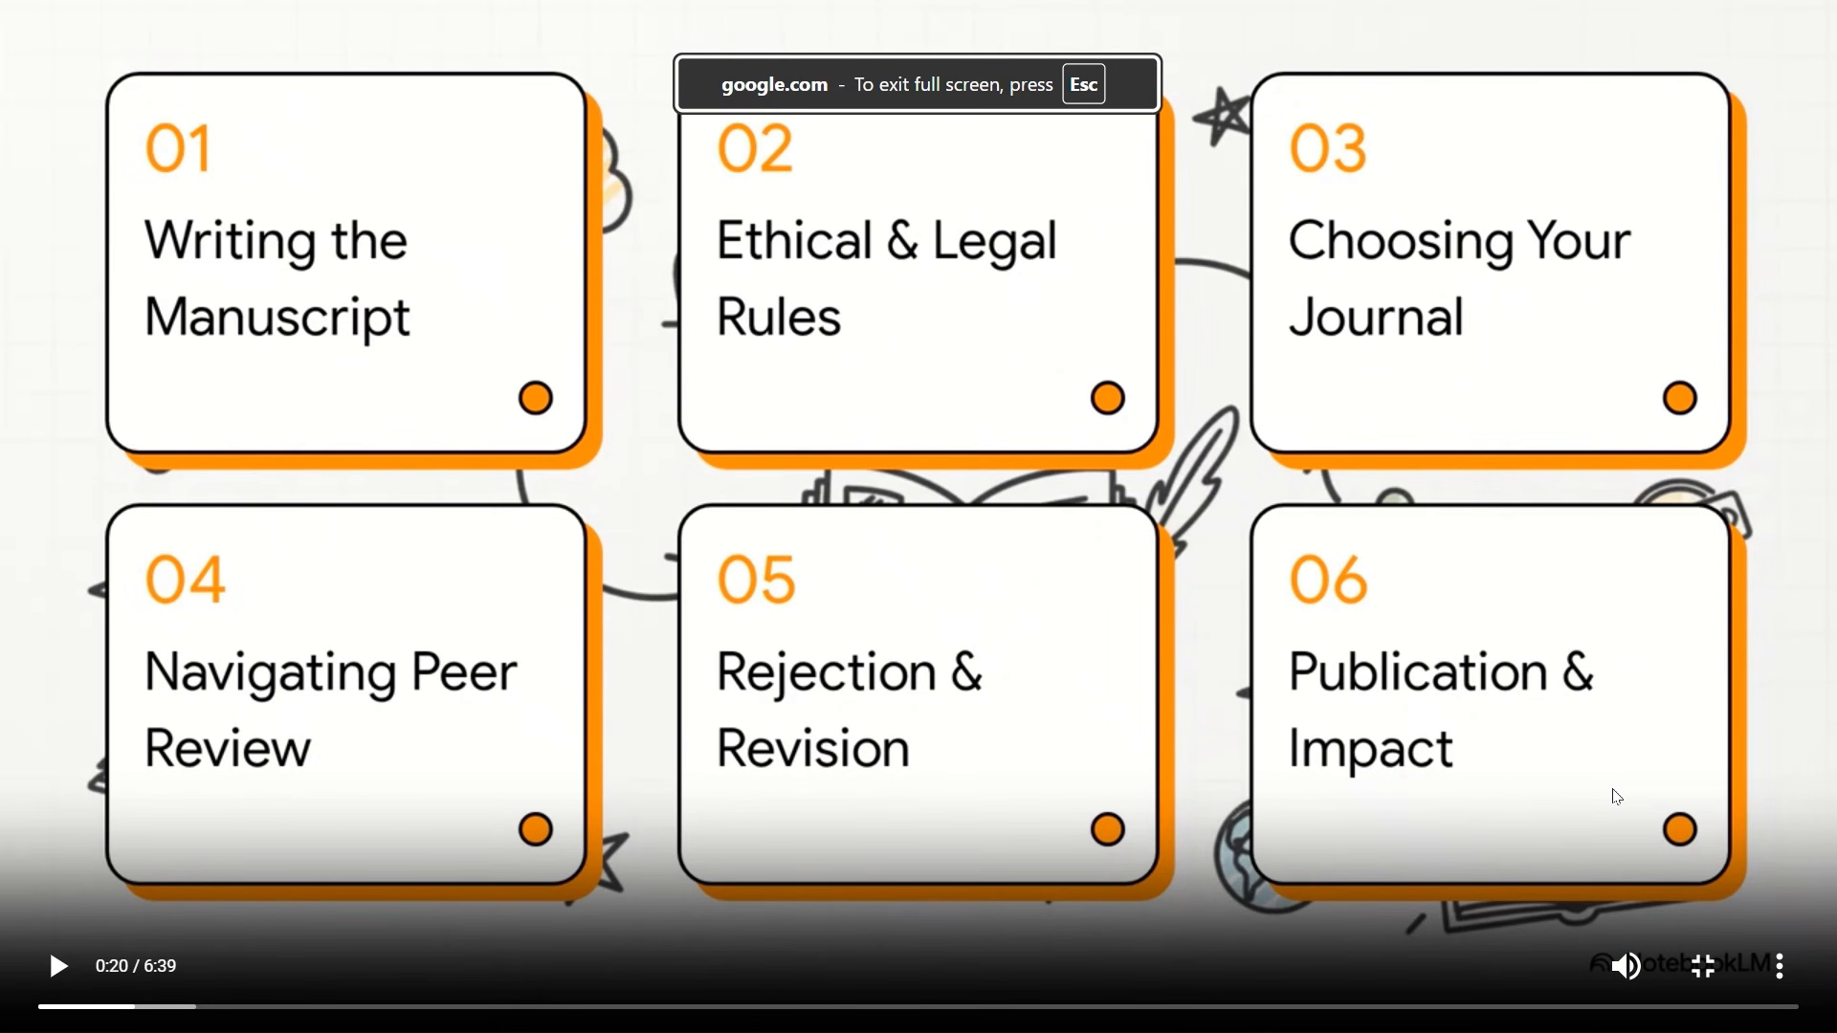
left_click(57, 968)
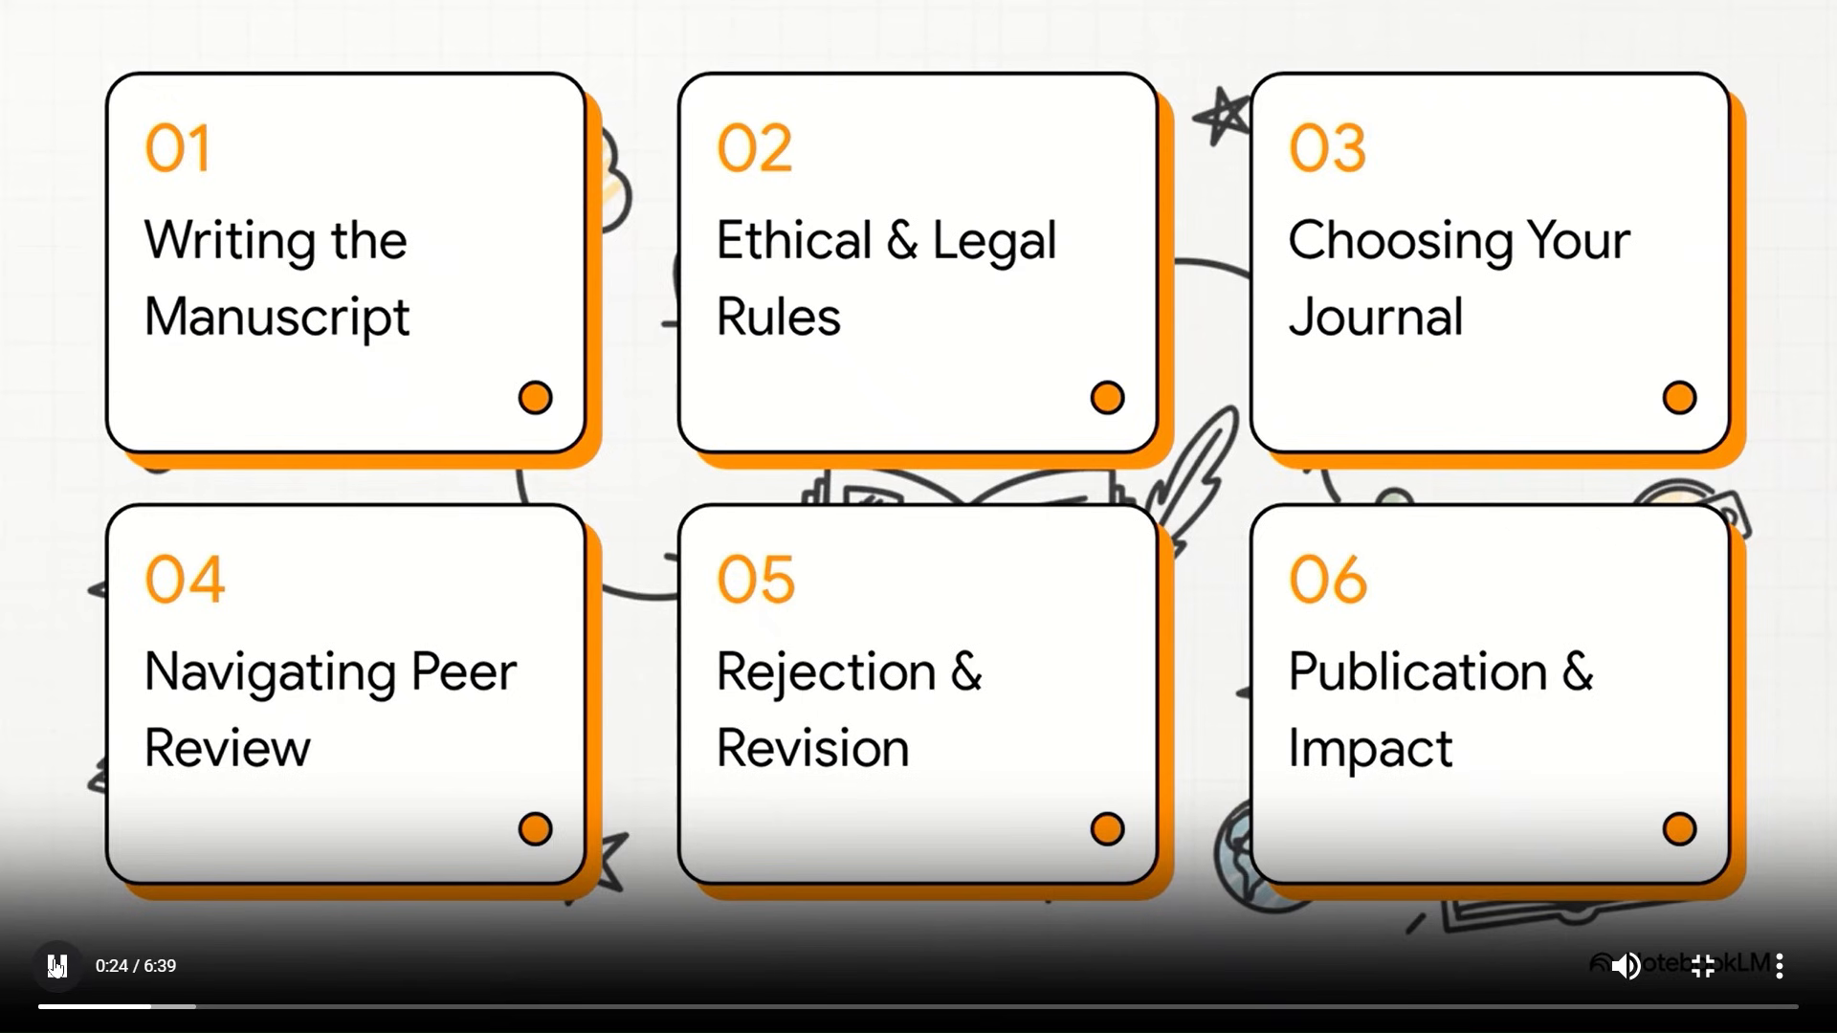
left_click(58, 968)
key("Escape")
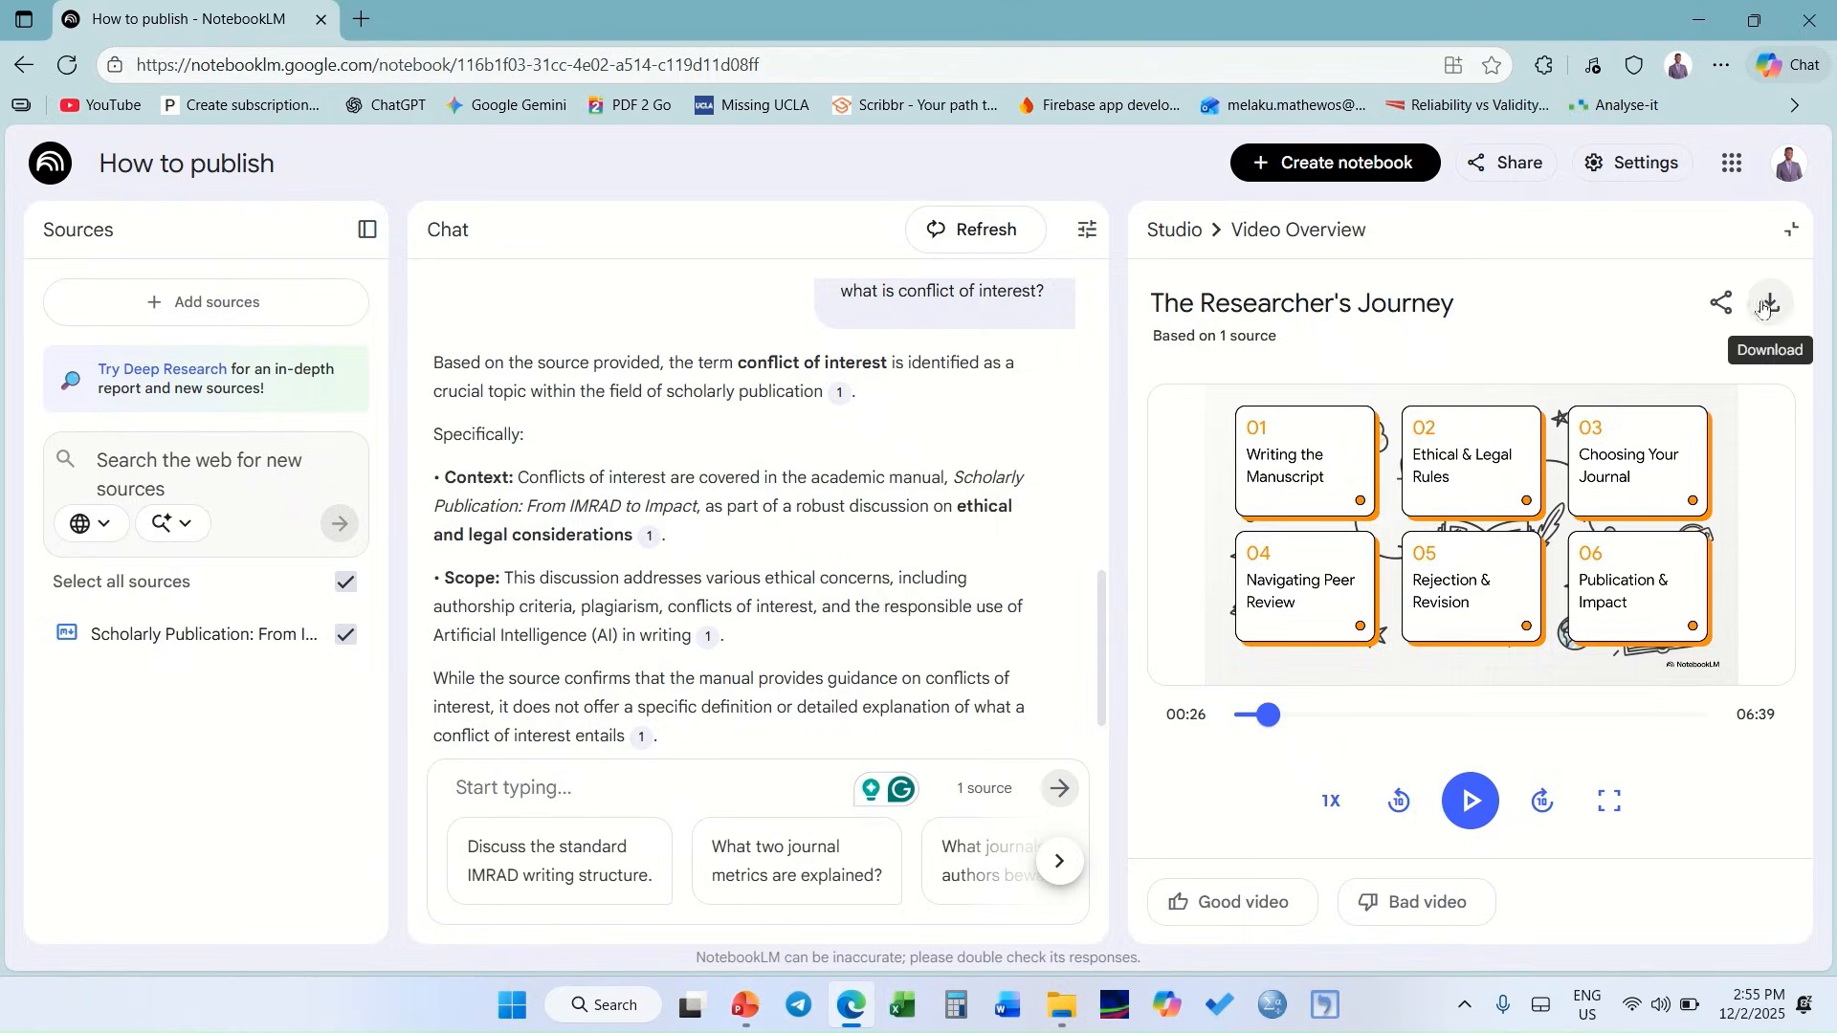
left_click(1792, 230)
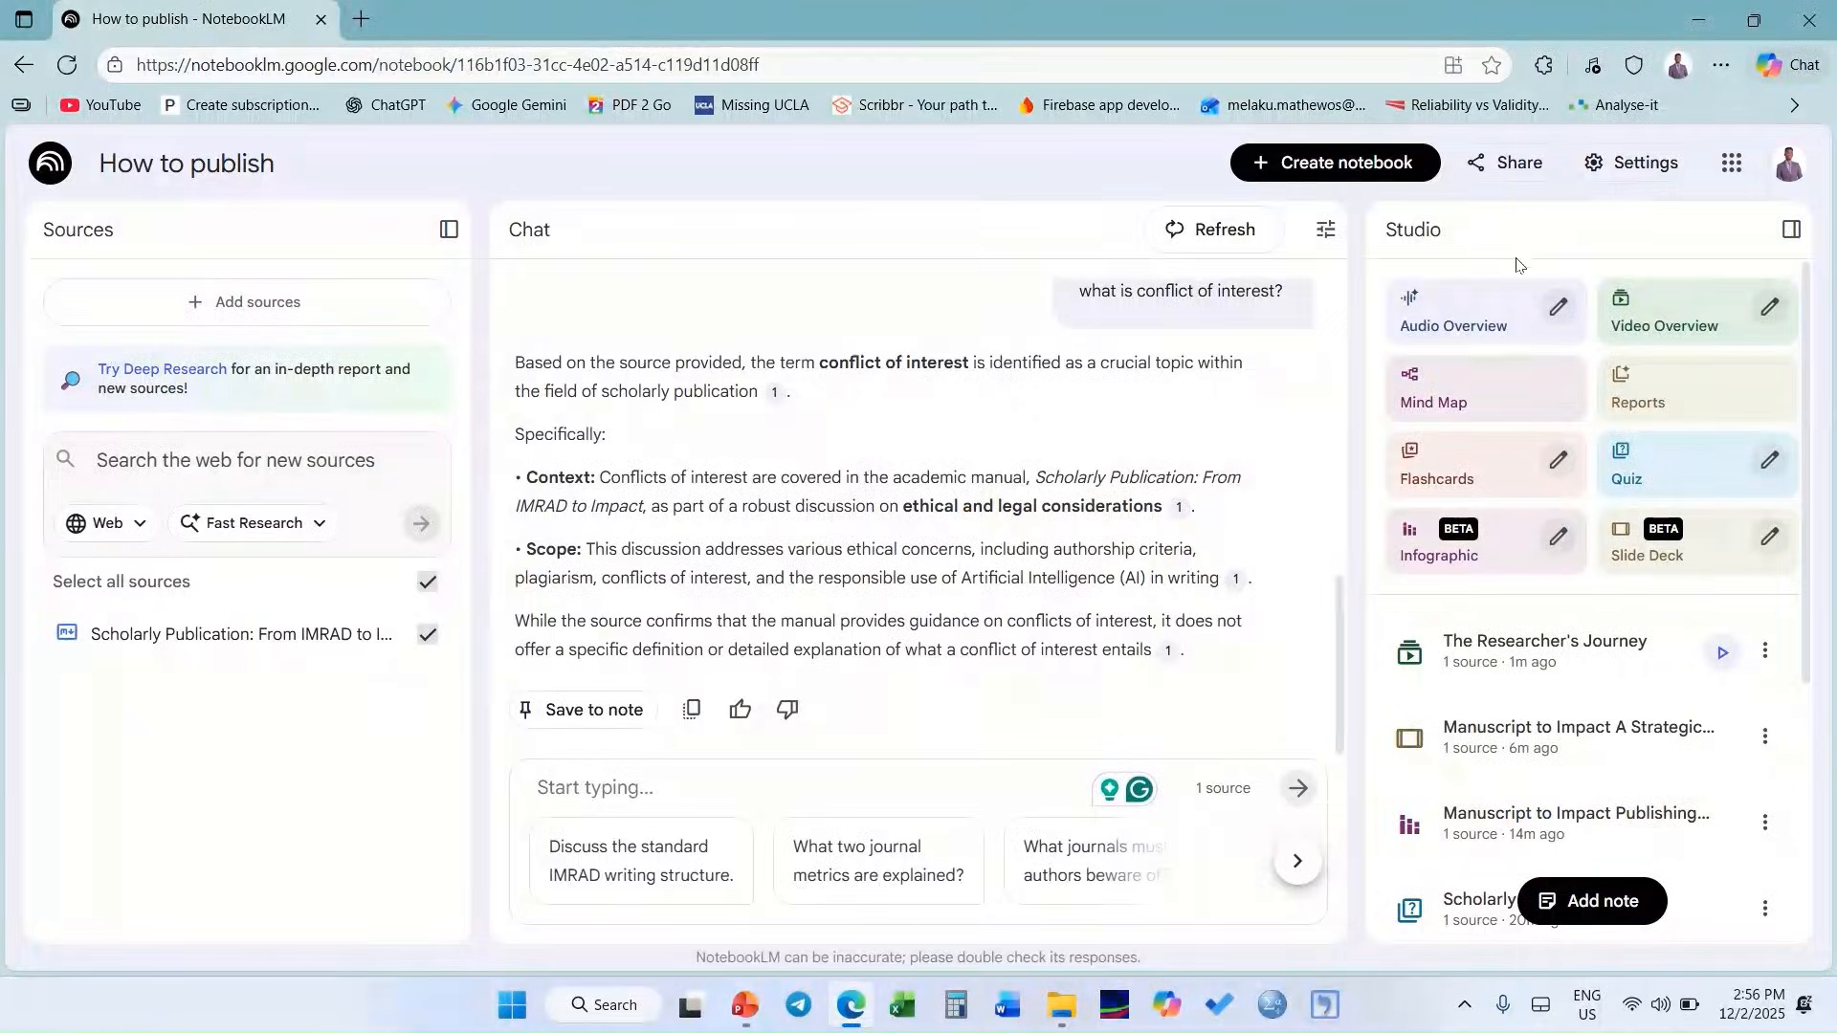
- Set the notebook's output language to አማርኛ and save the setting
left_click(1622, 174)
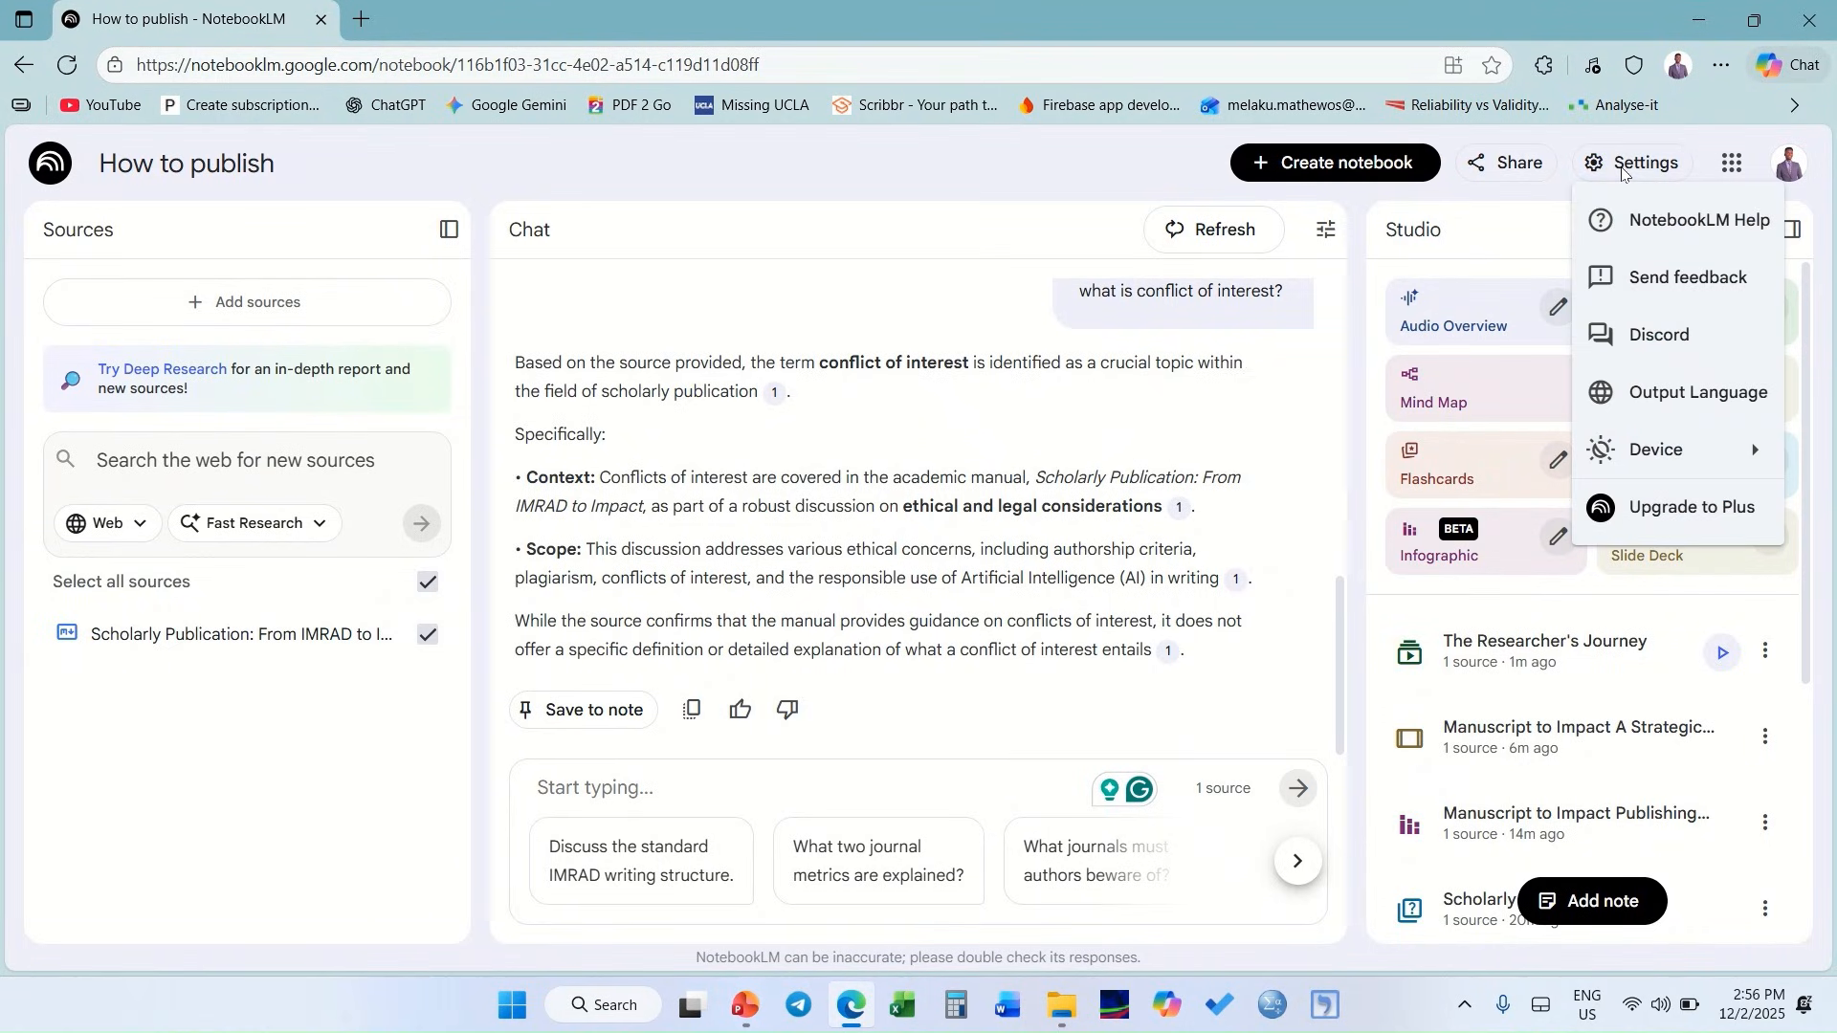
left_click(1661, 395)
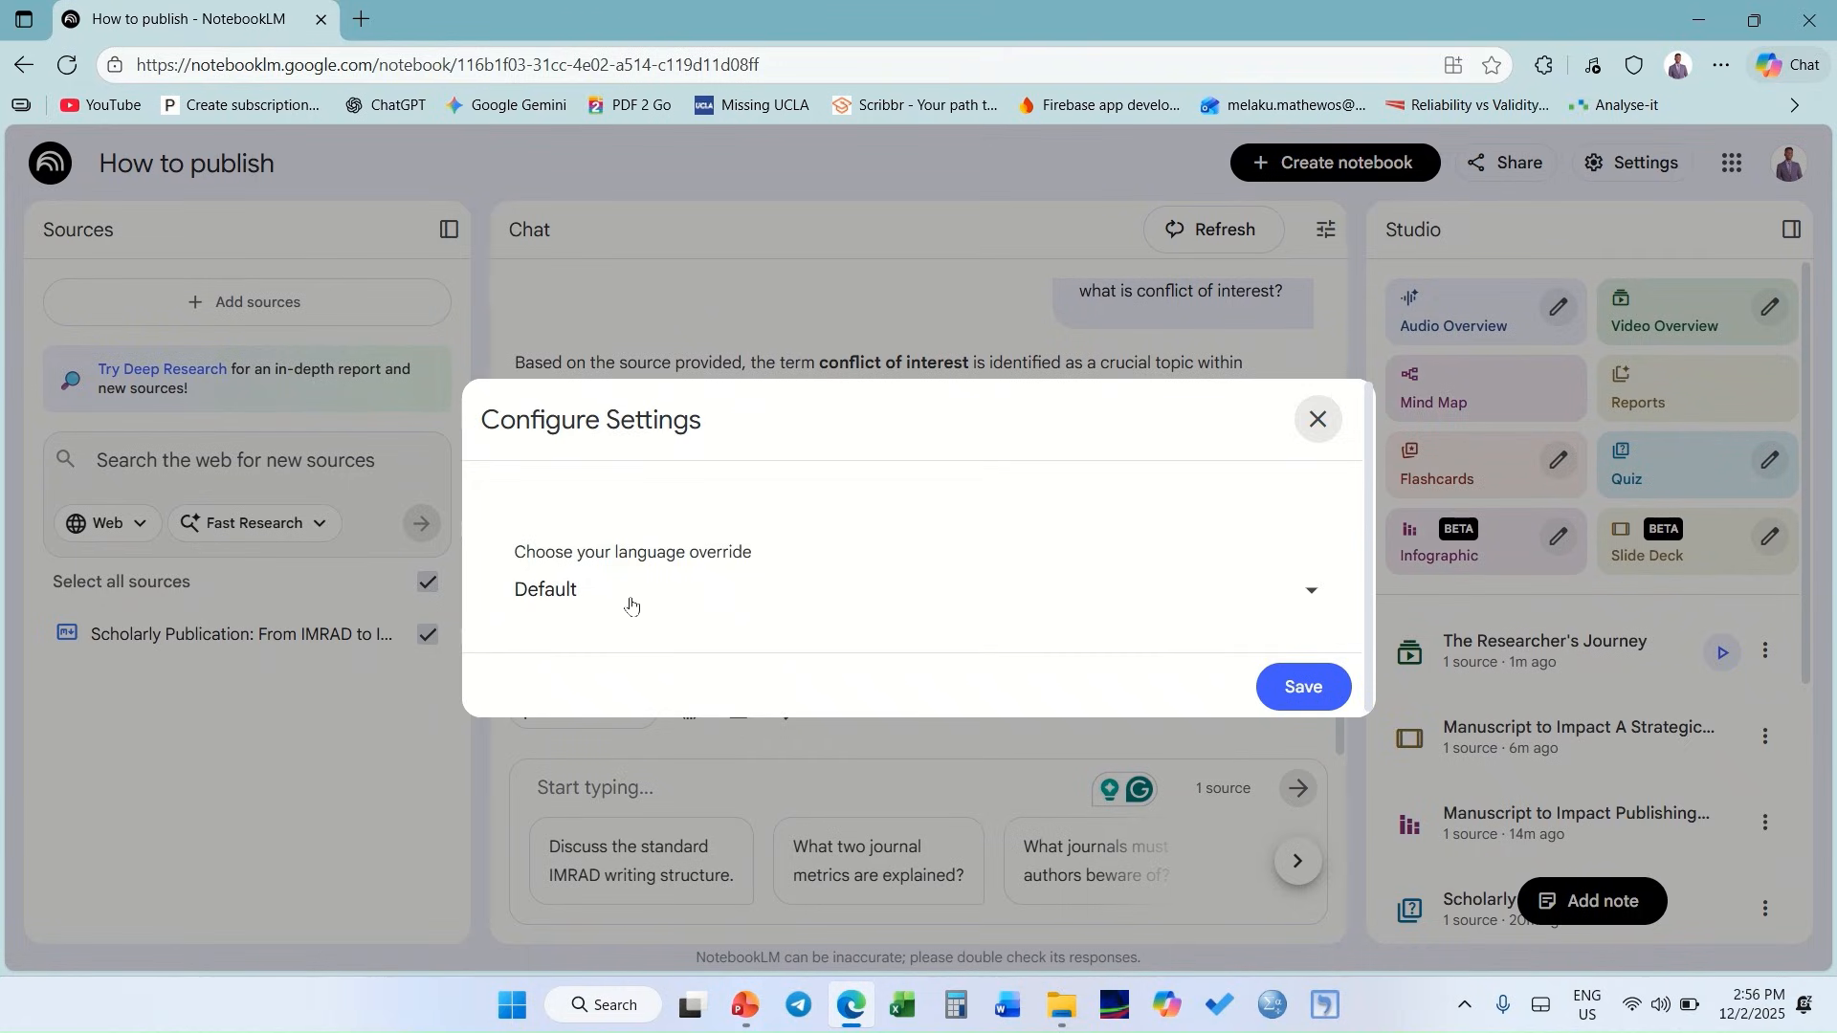
left_click(1056, 604)
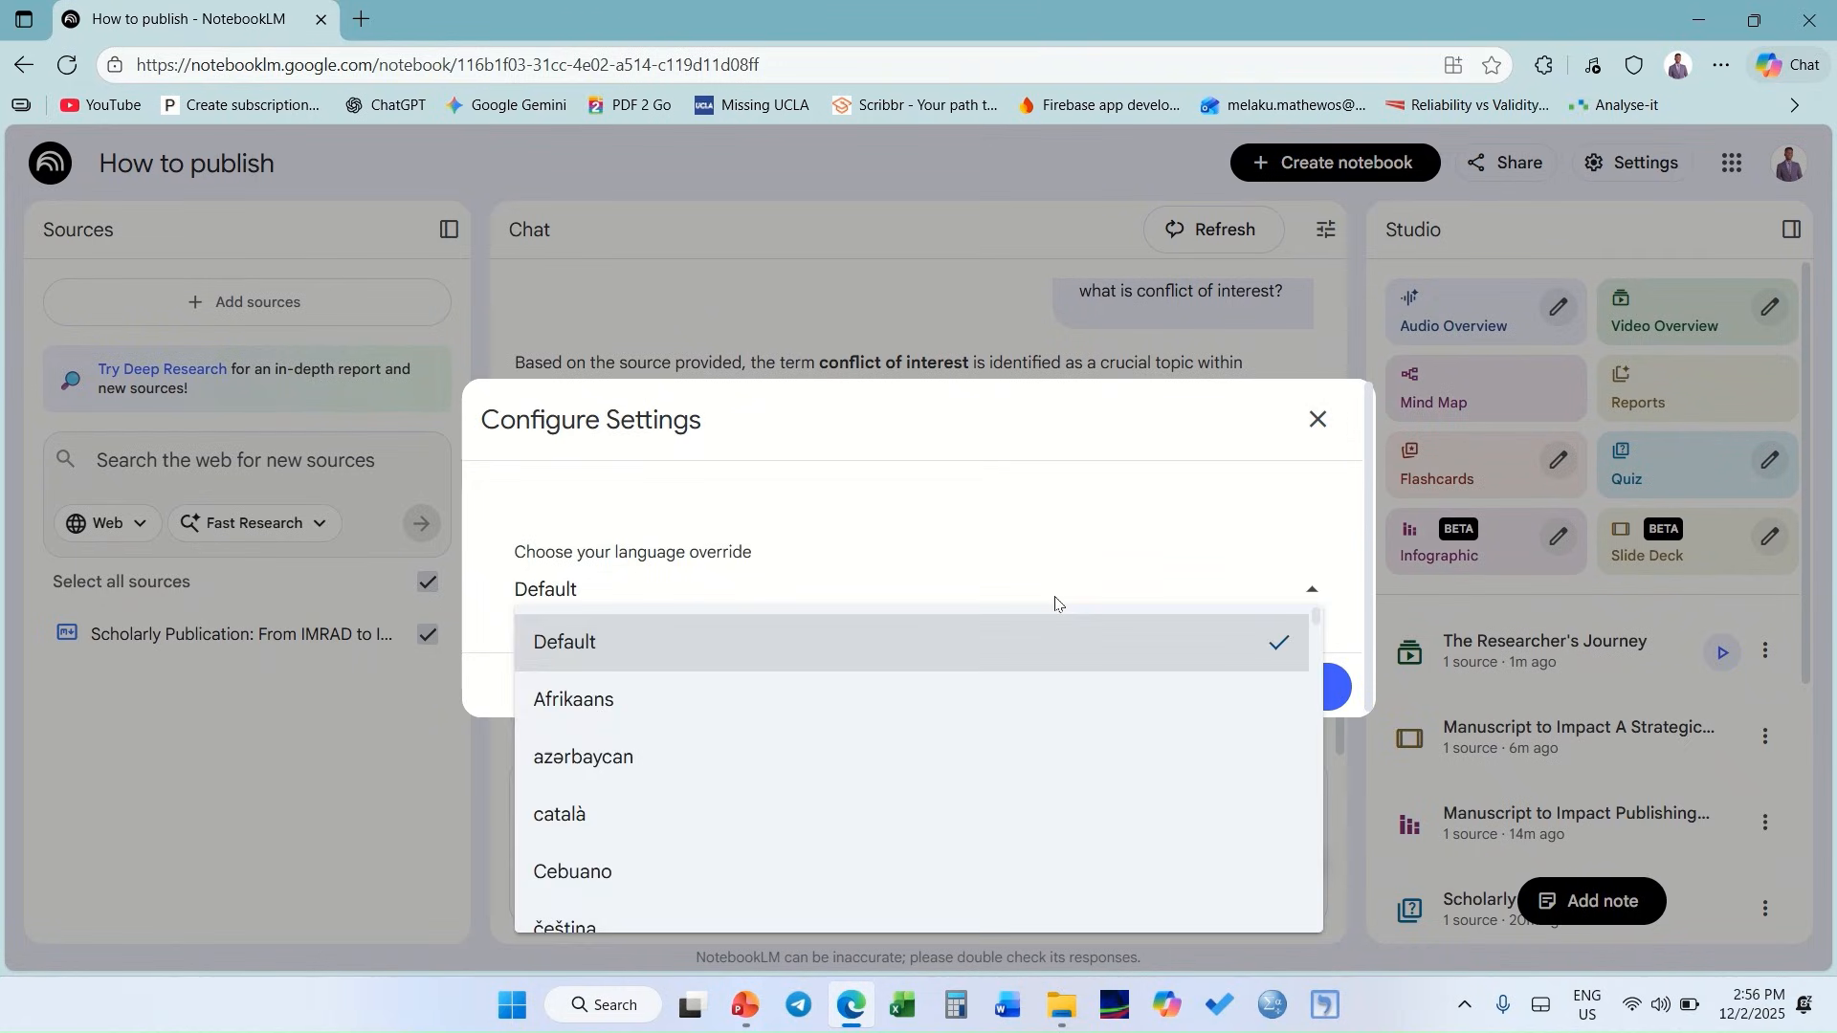
scroll(871, 849, "down", 5)
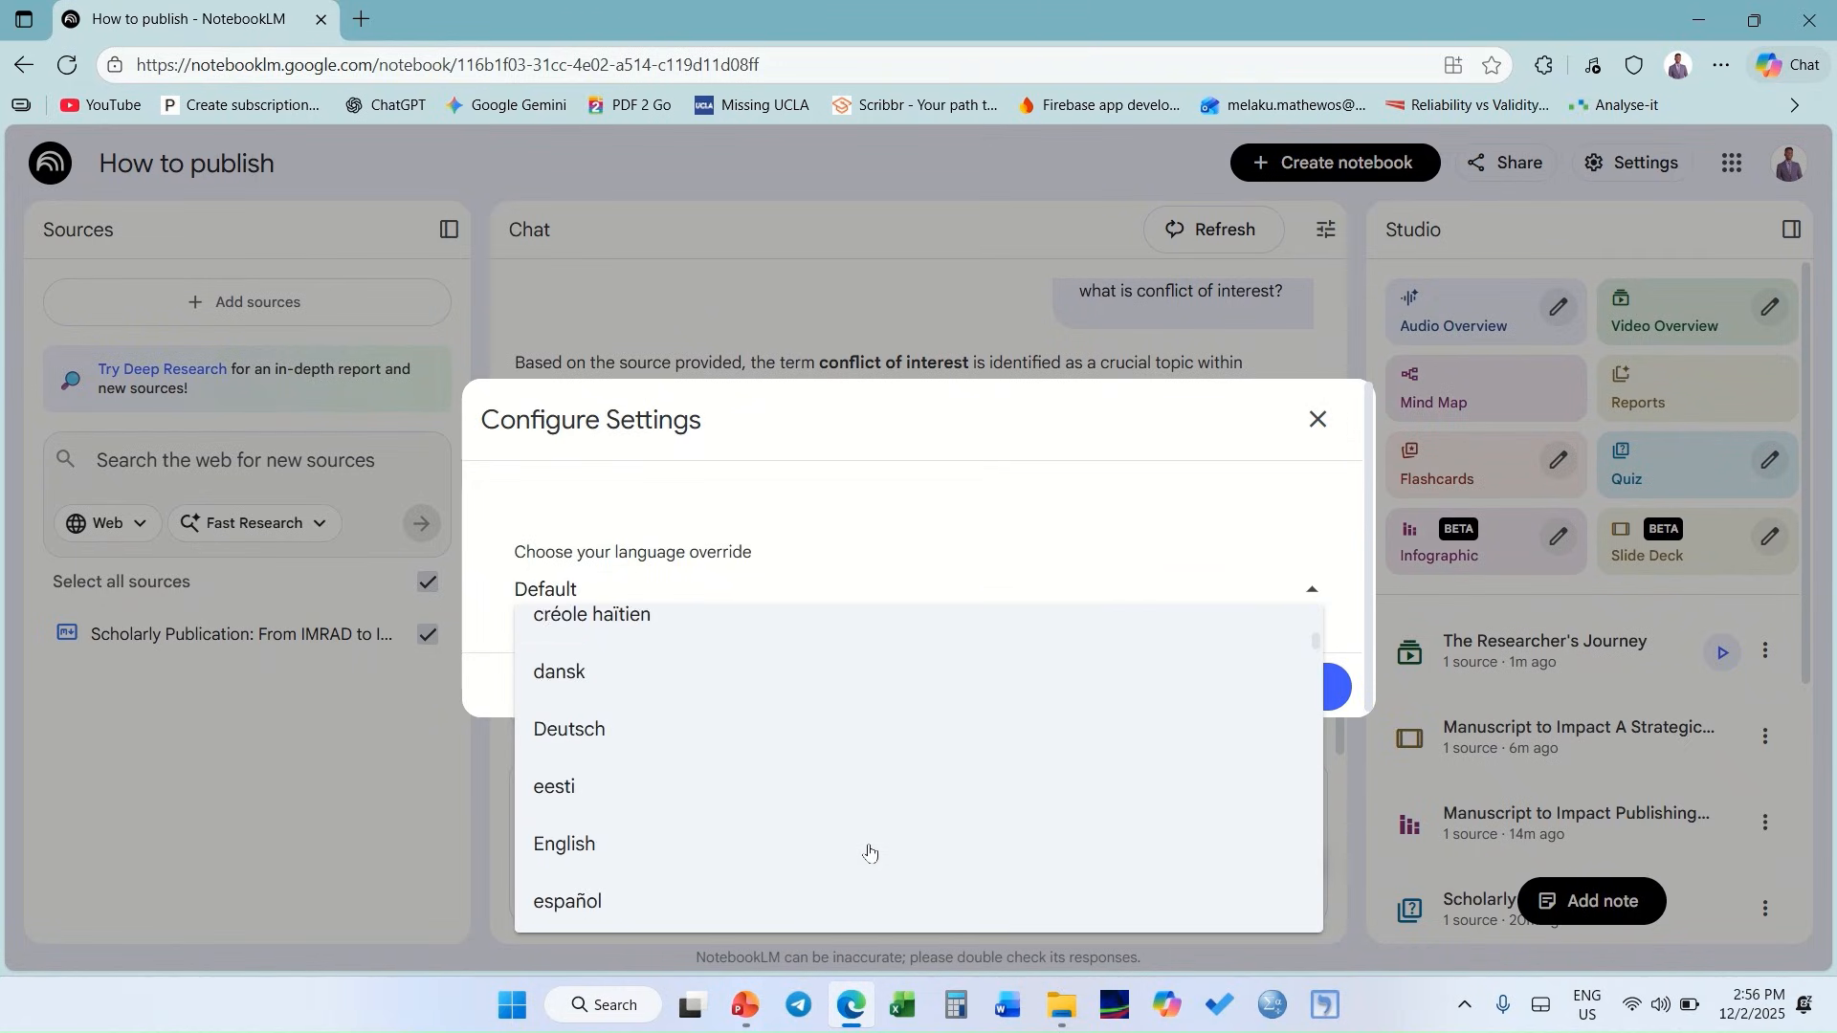
scroll(868, 851, "down", 5)
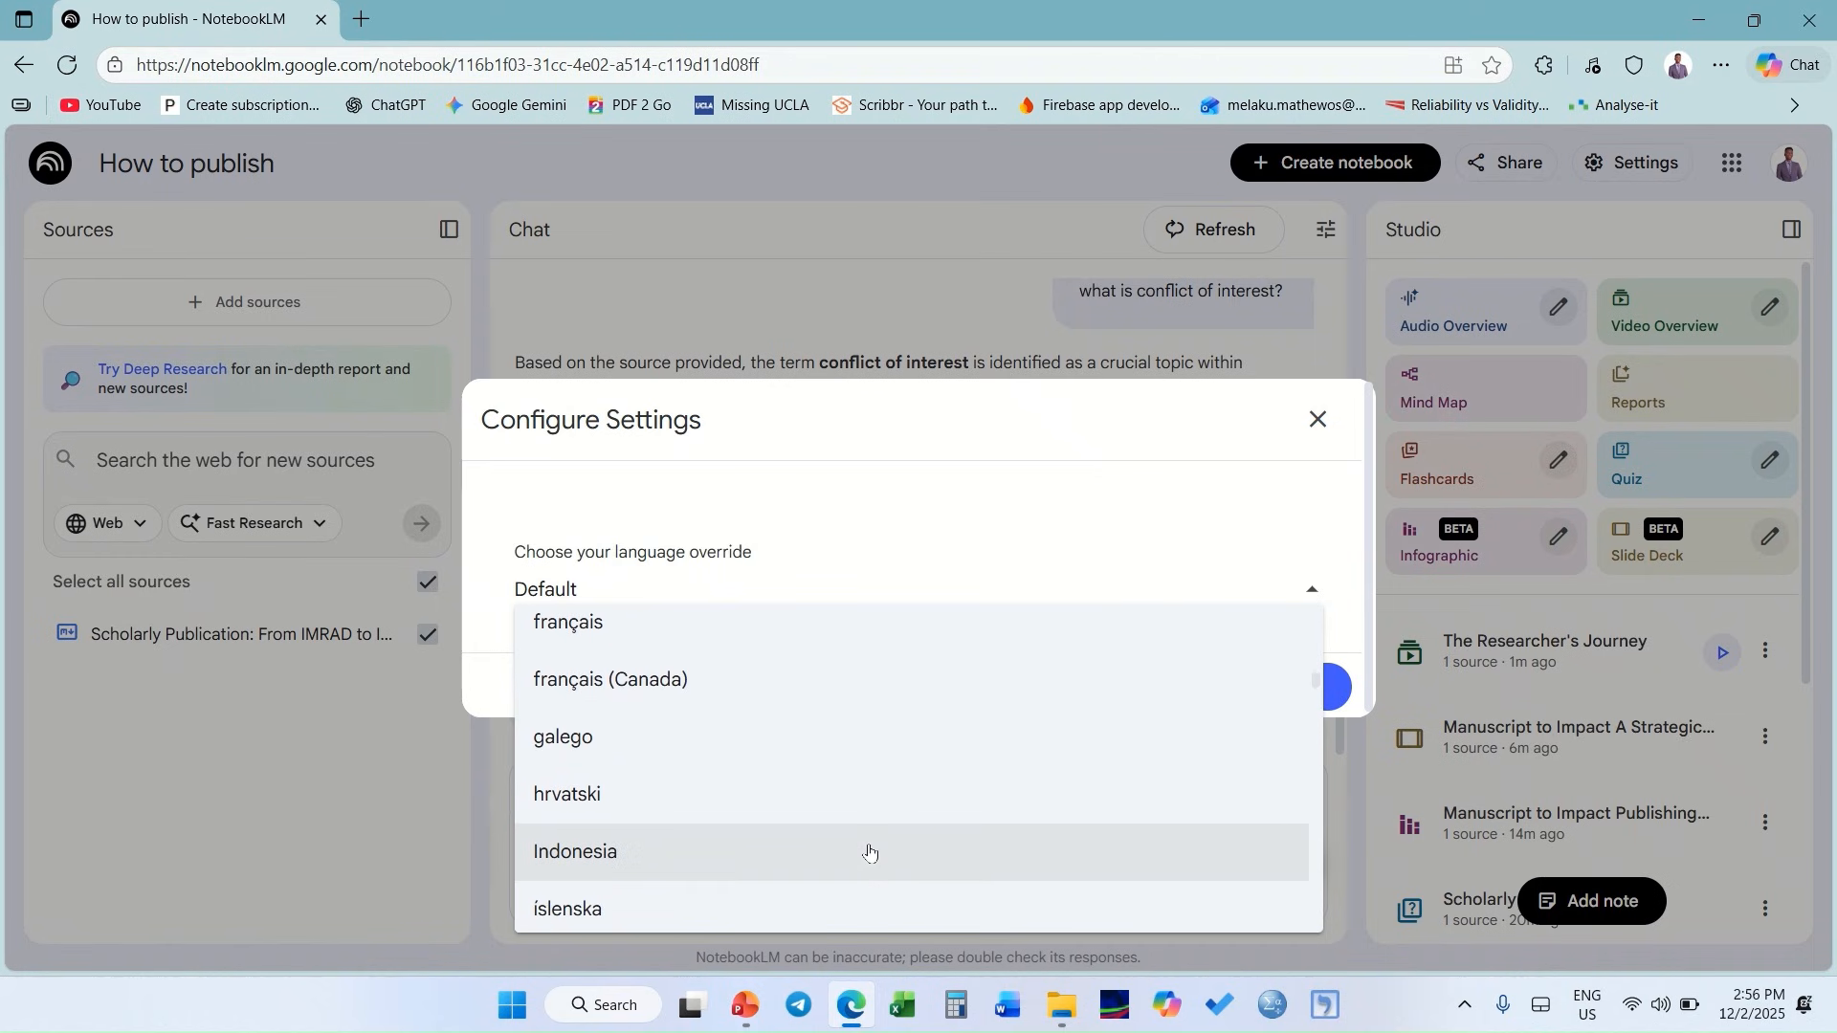
scroll(869, 852, "down", 4)
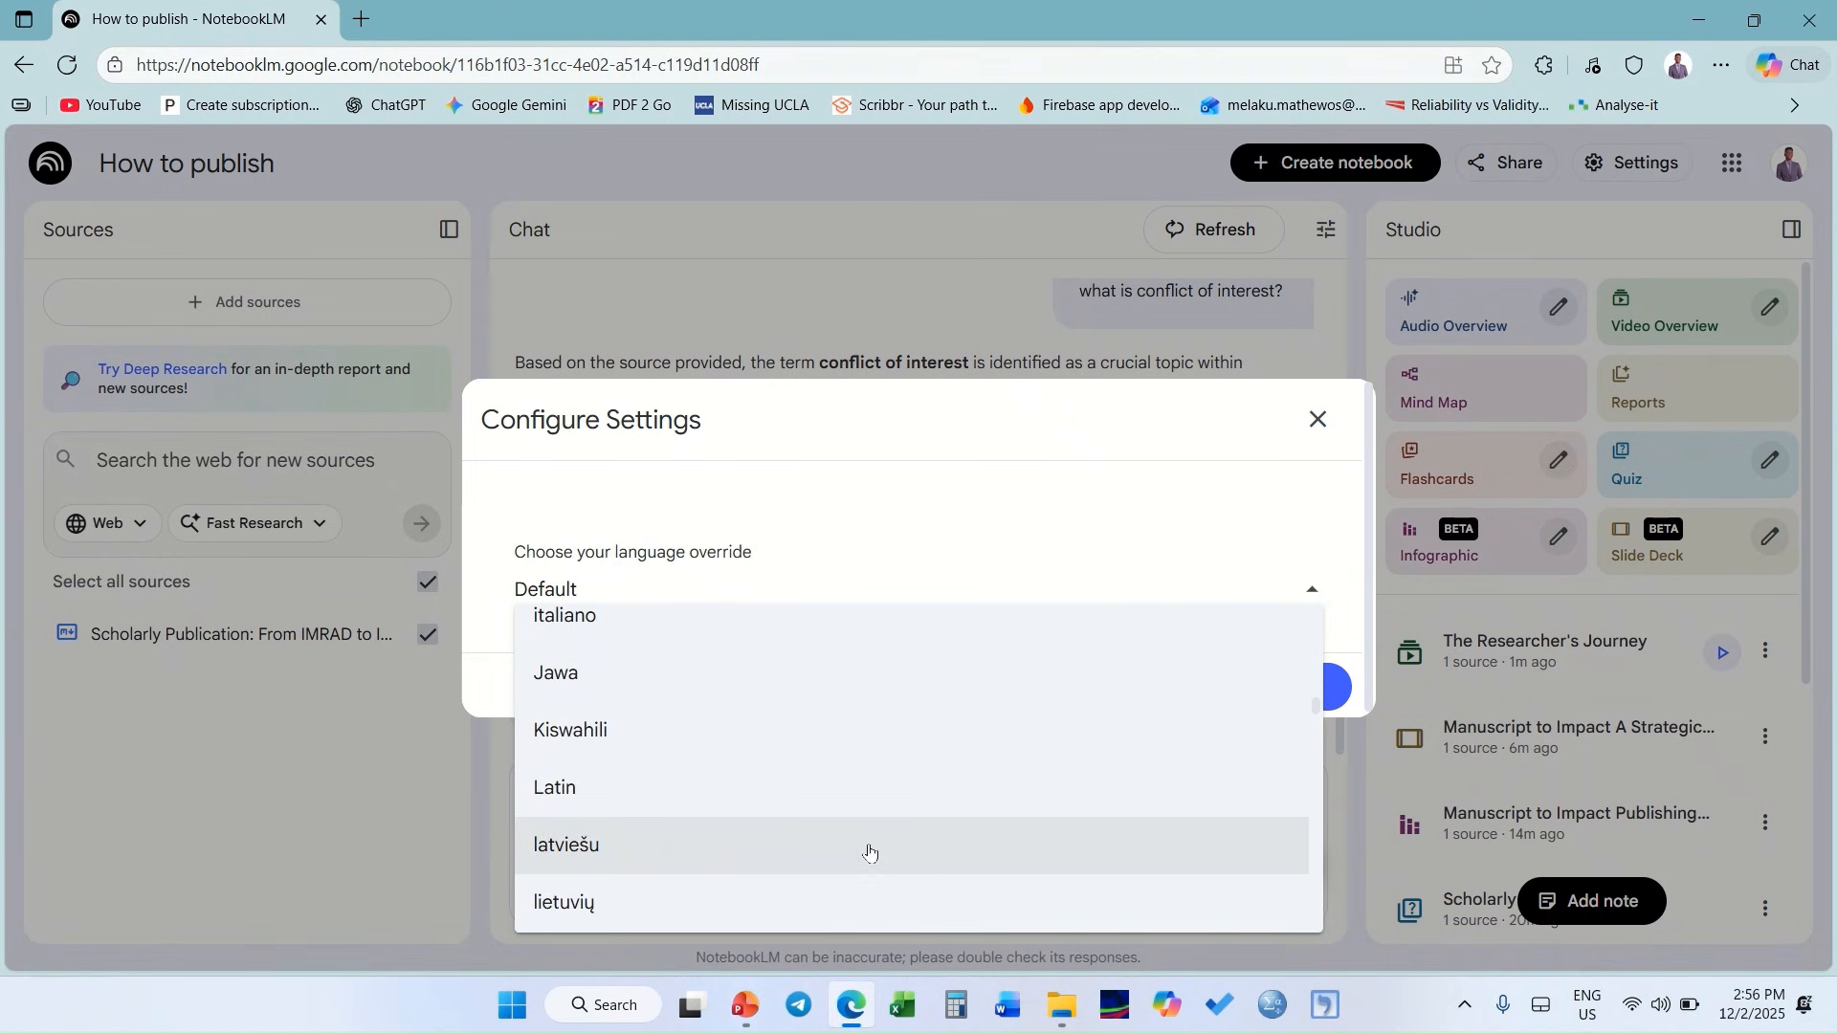
scroll(787, 808, "down", 5)
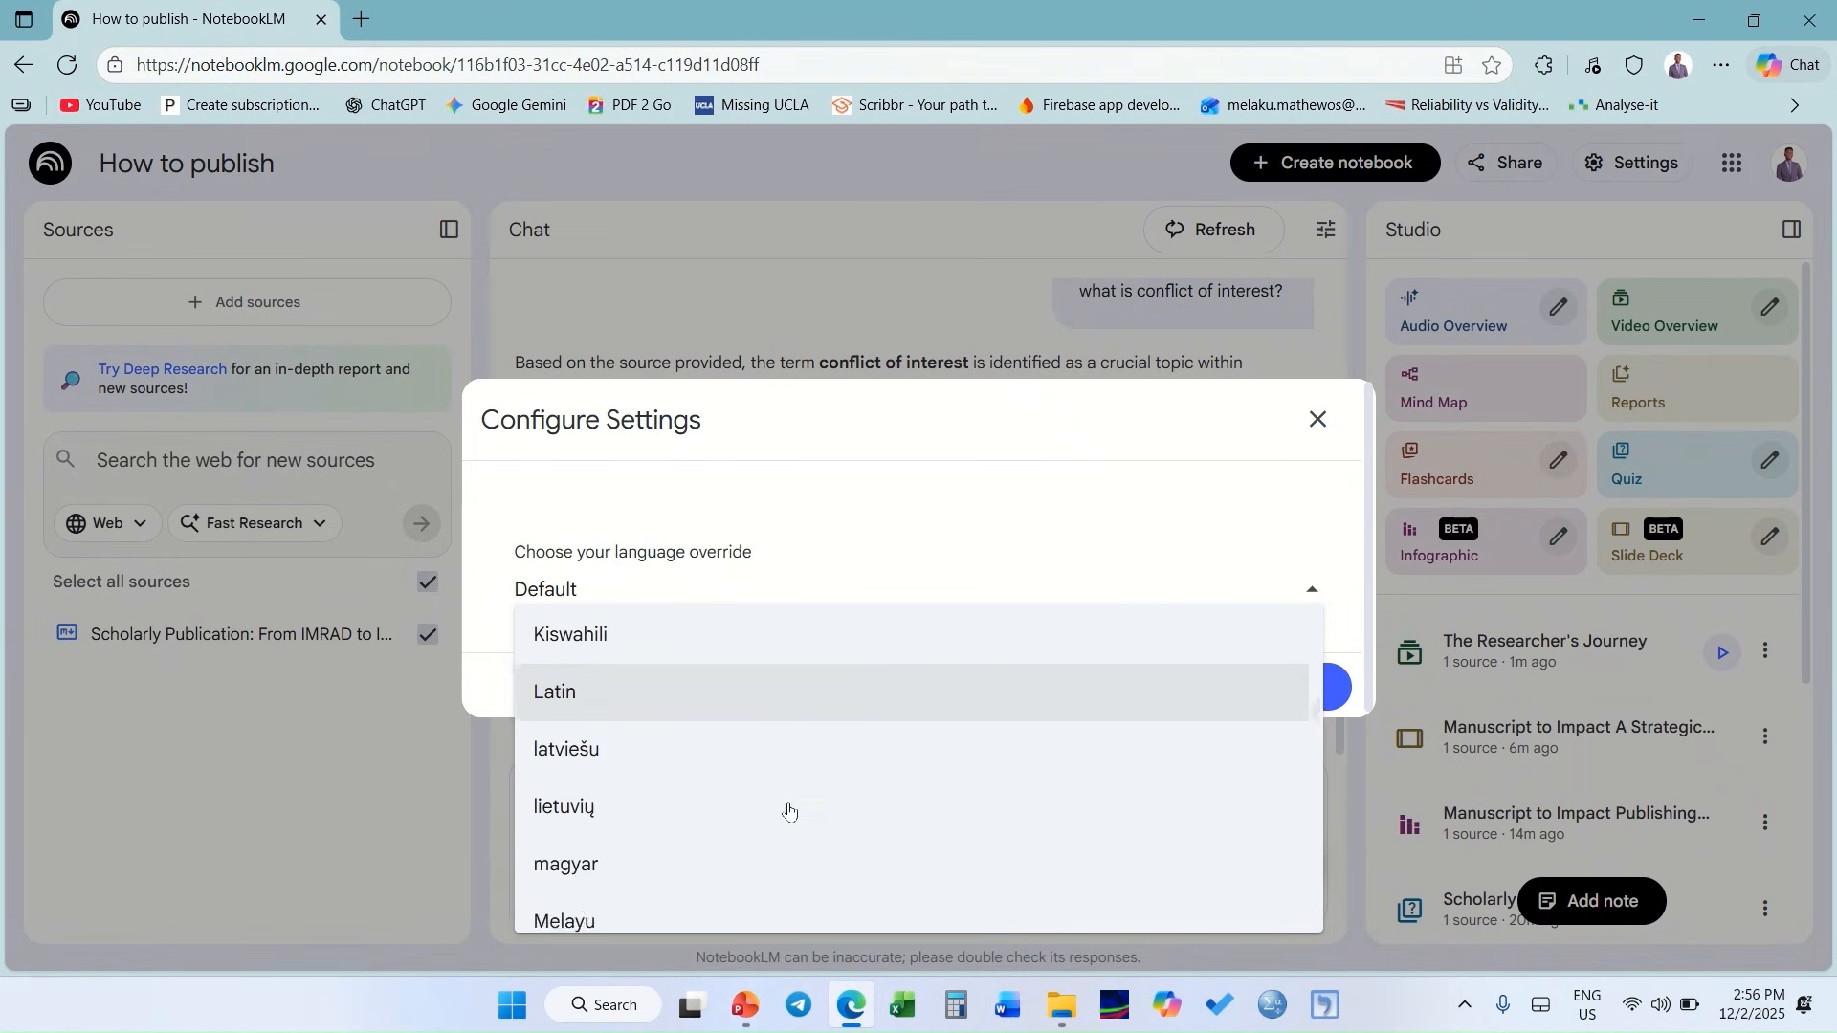
scroll(787, 811, "down", 12)
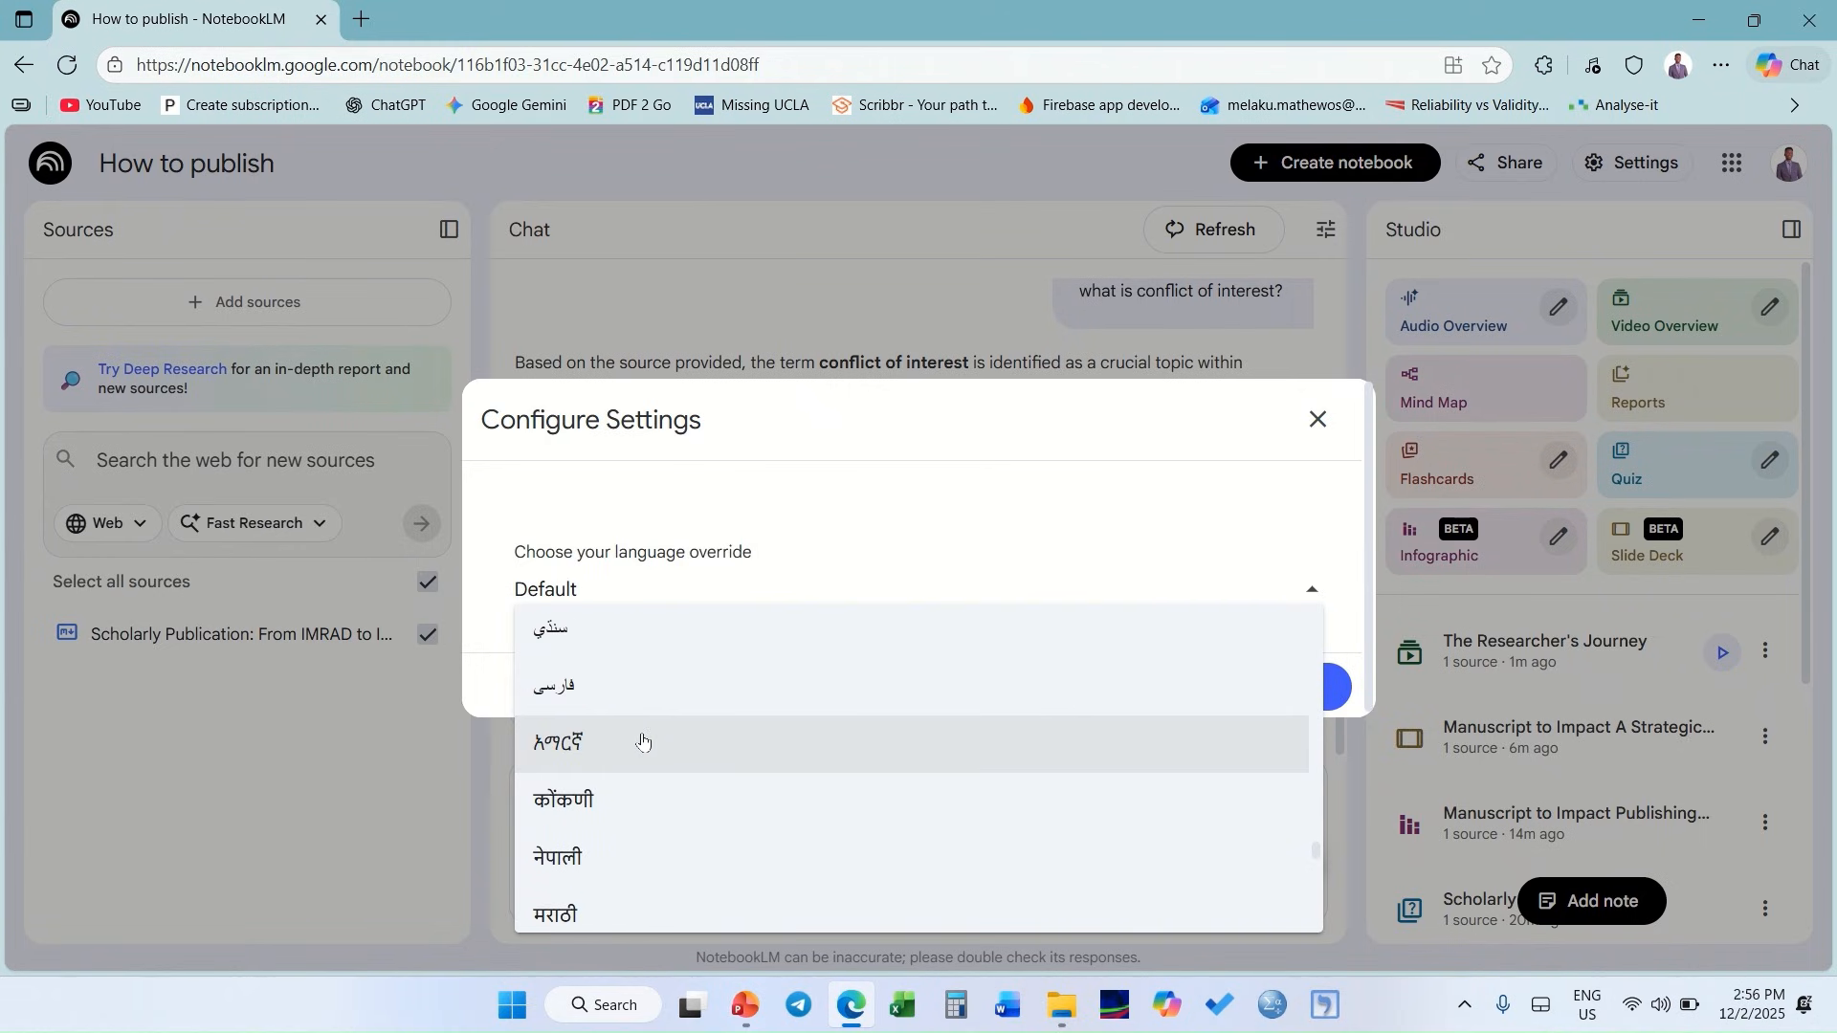
left_click(642, 741)
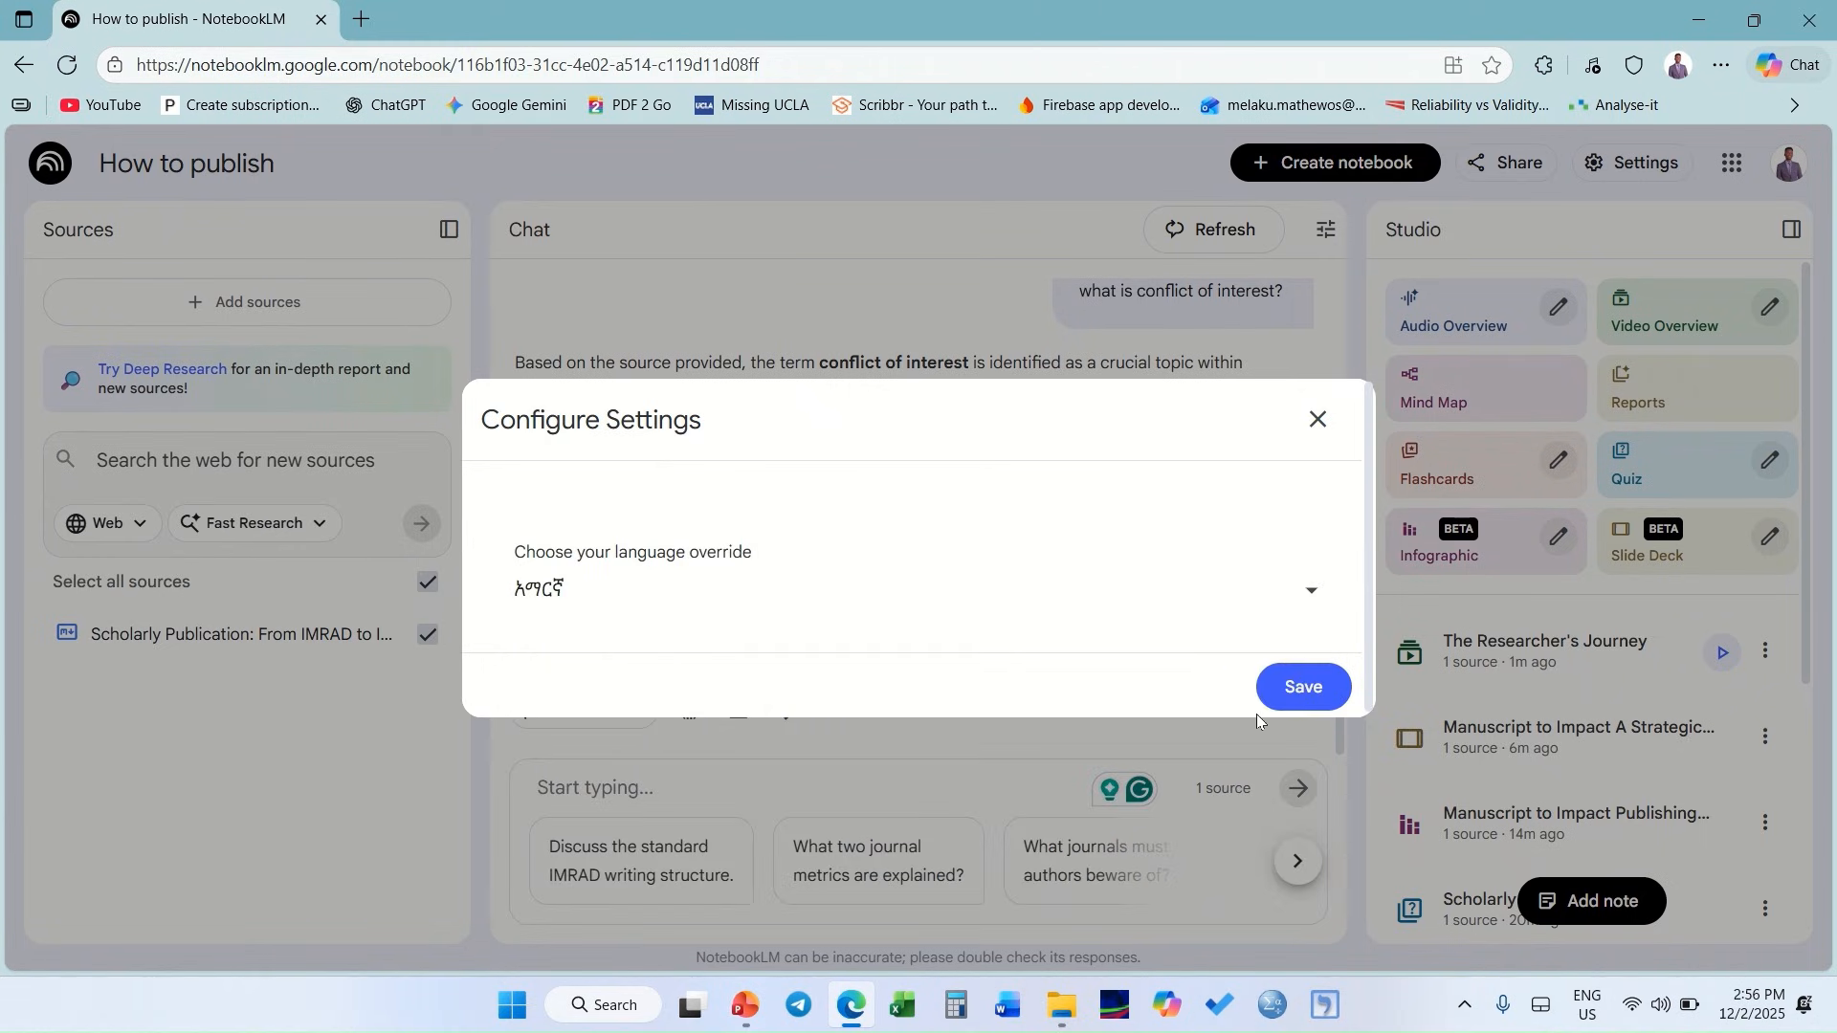
left_click(1297, 686)
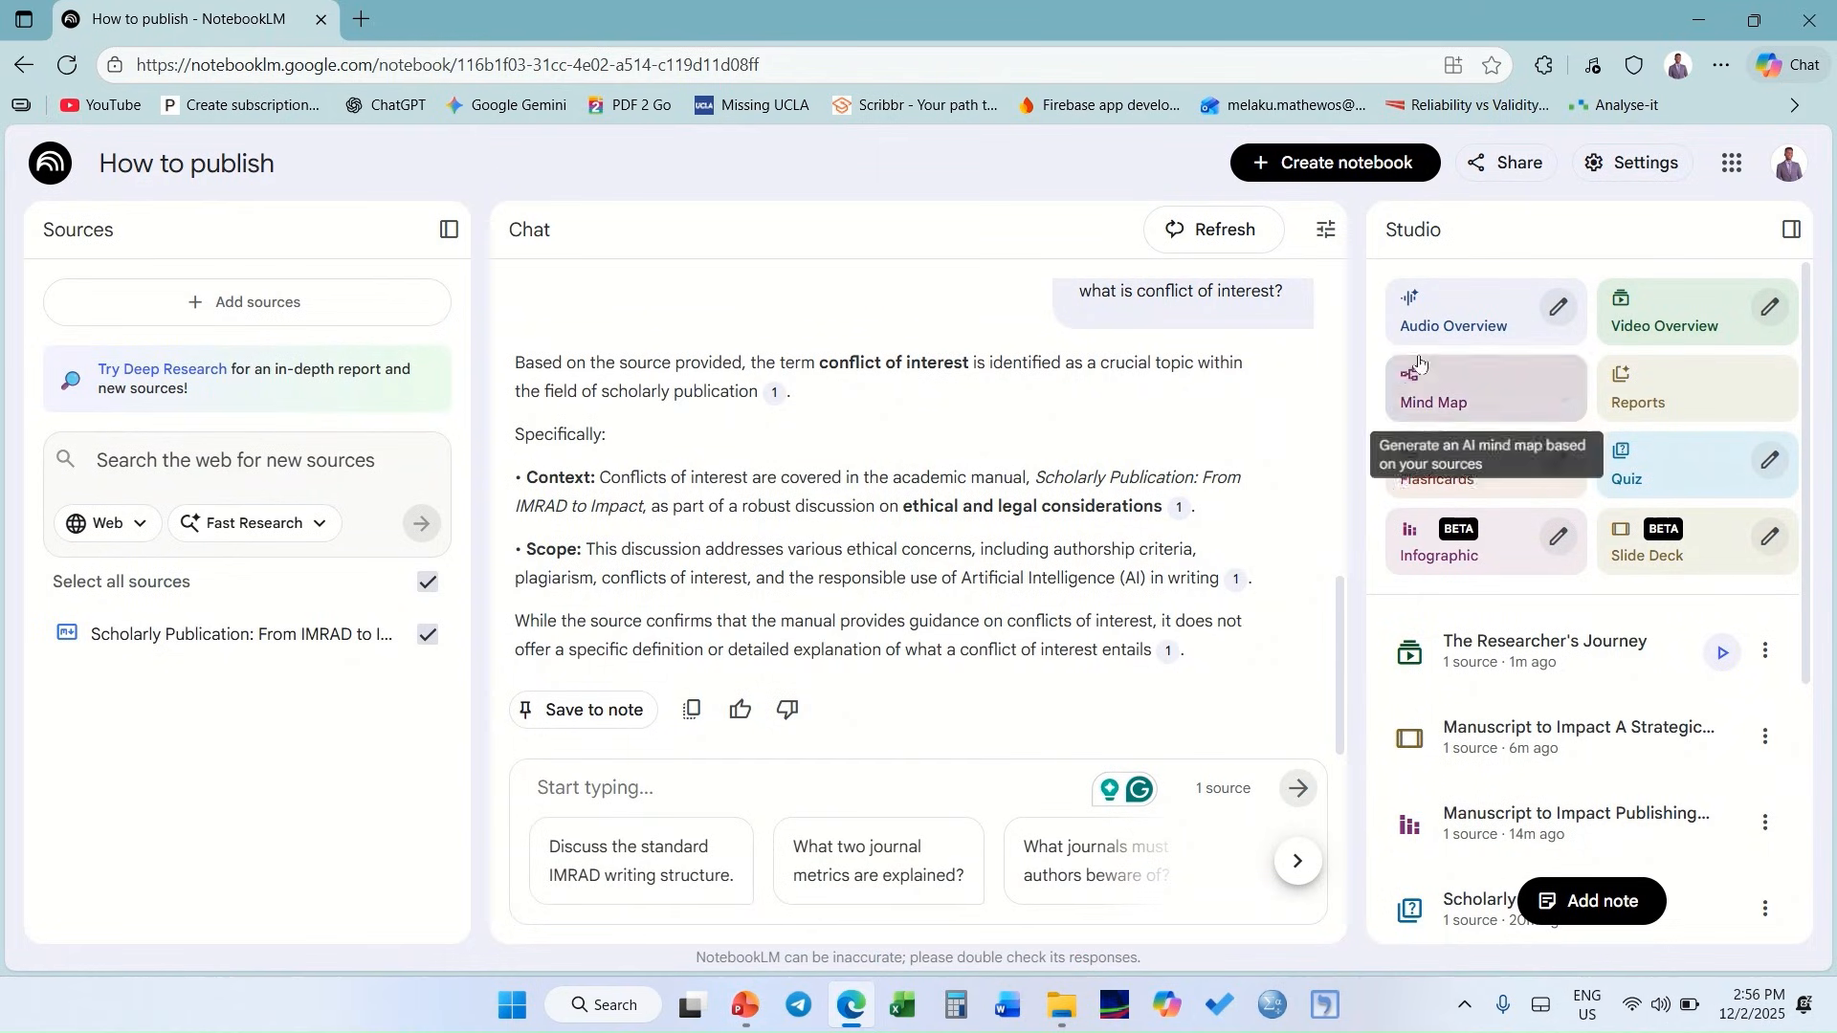
- Generate an audio overview from the source, play part of it, pause it, and check its download and share options
left_click(1493, 321)
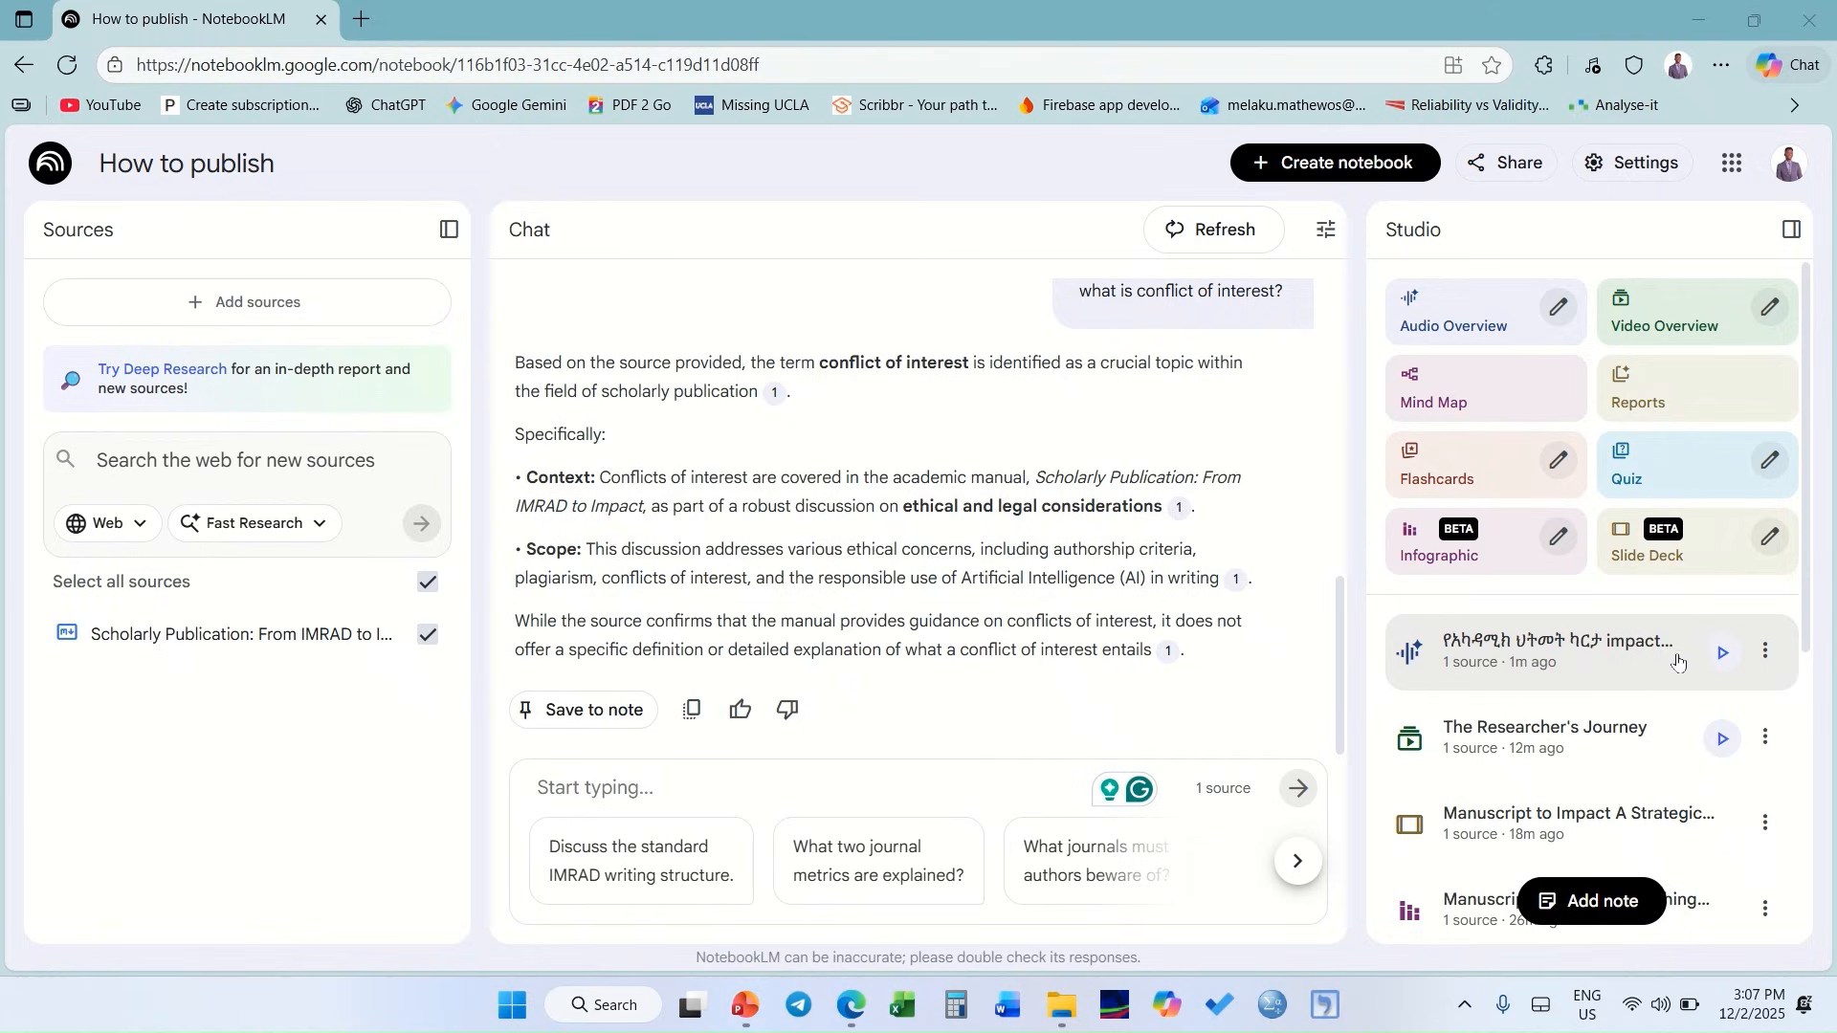
left_click(1720, 653)
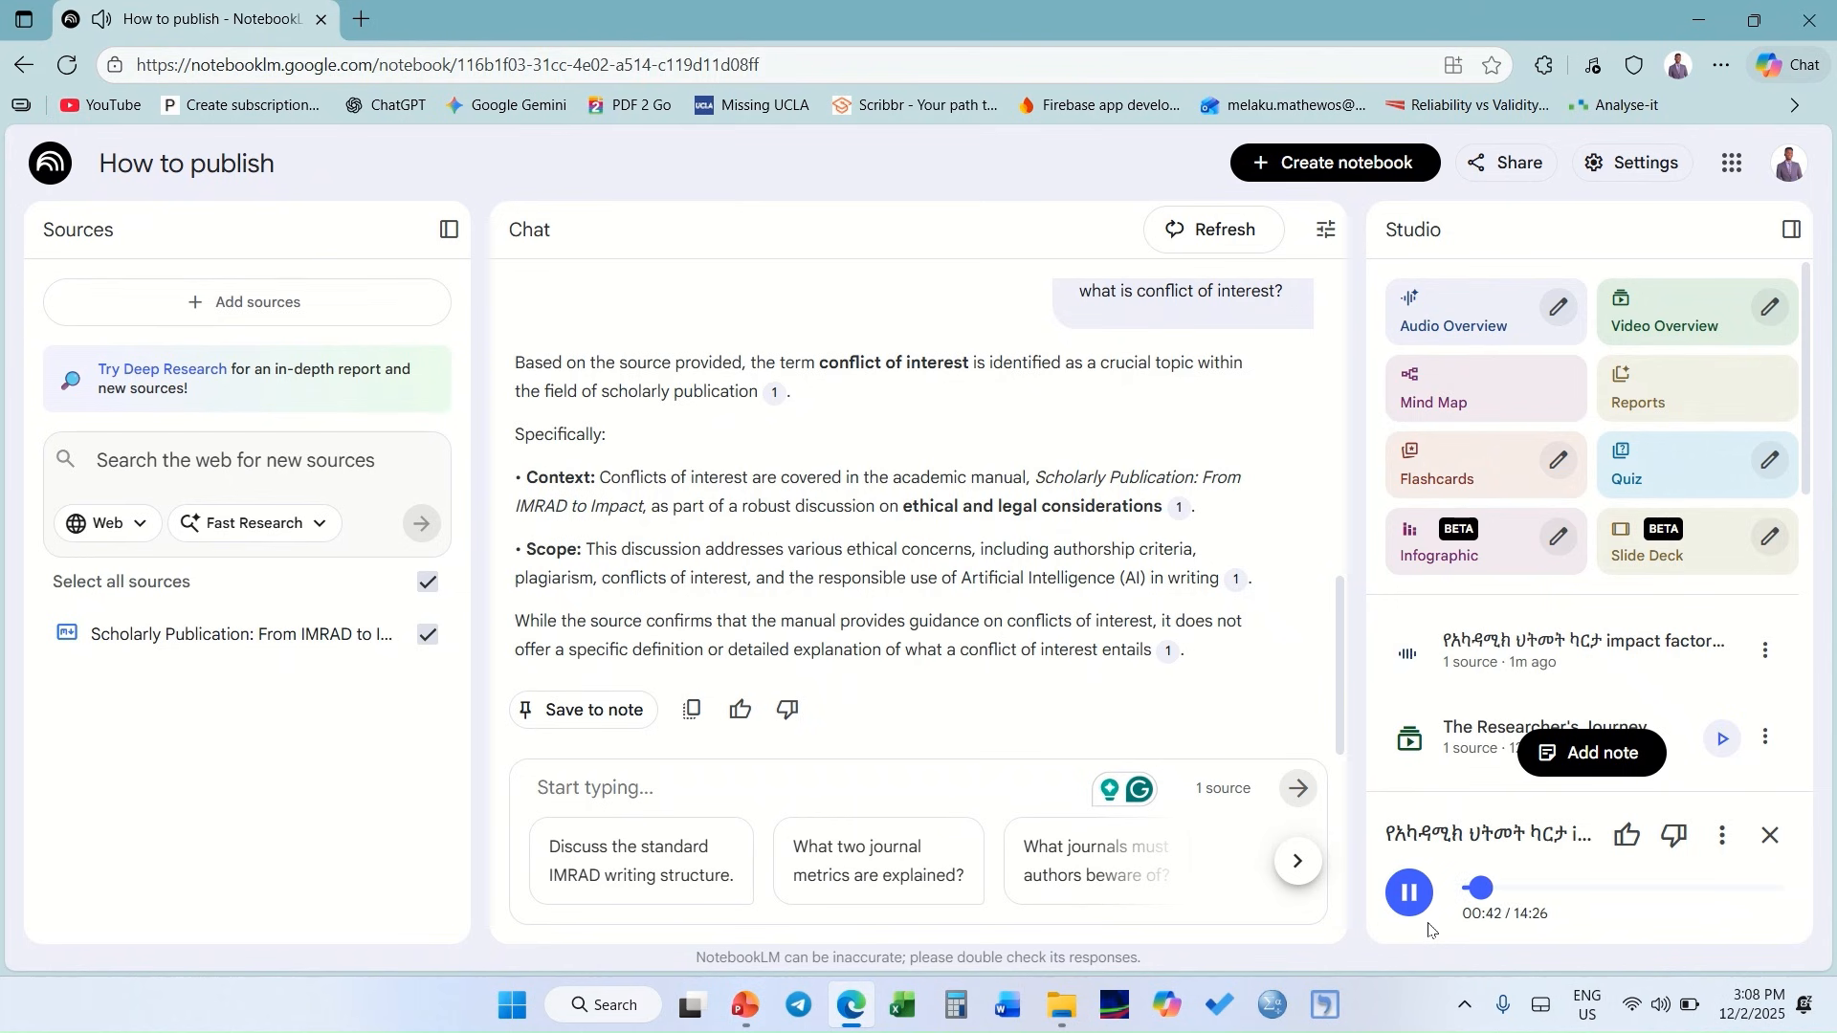
left_click(1408, 896)
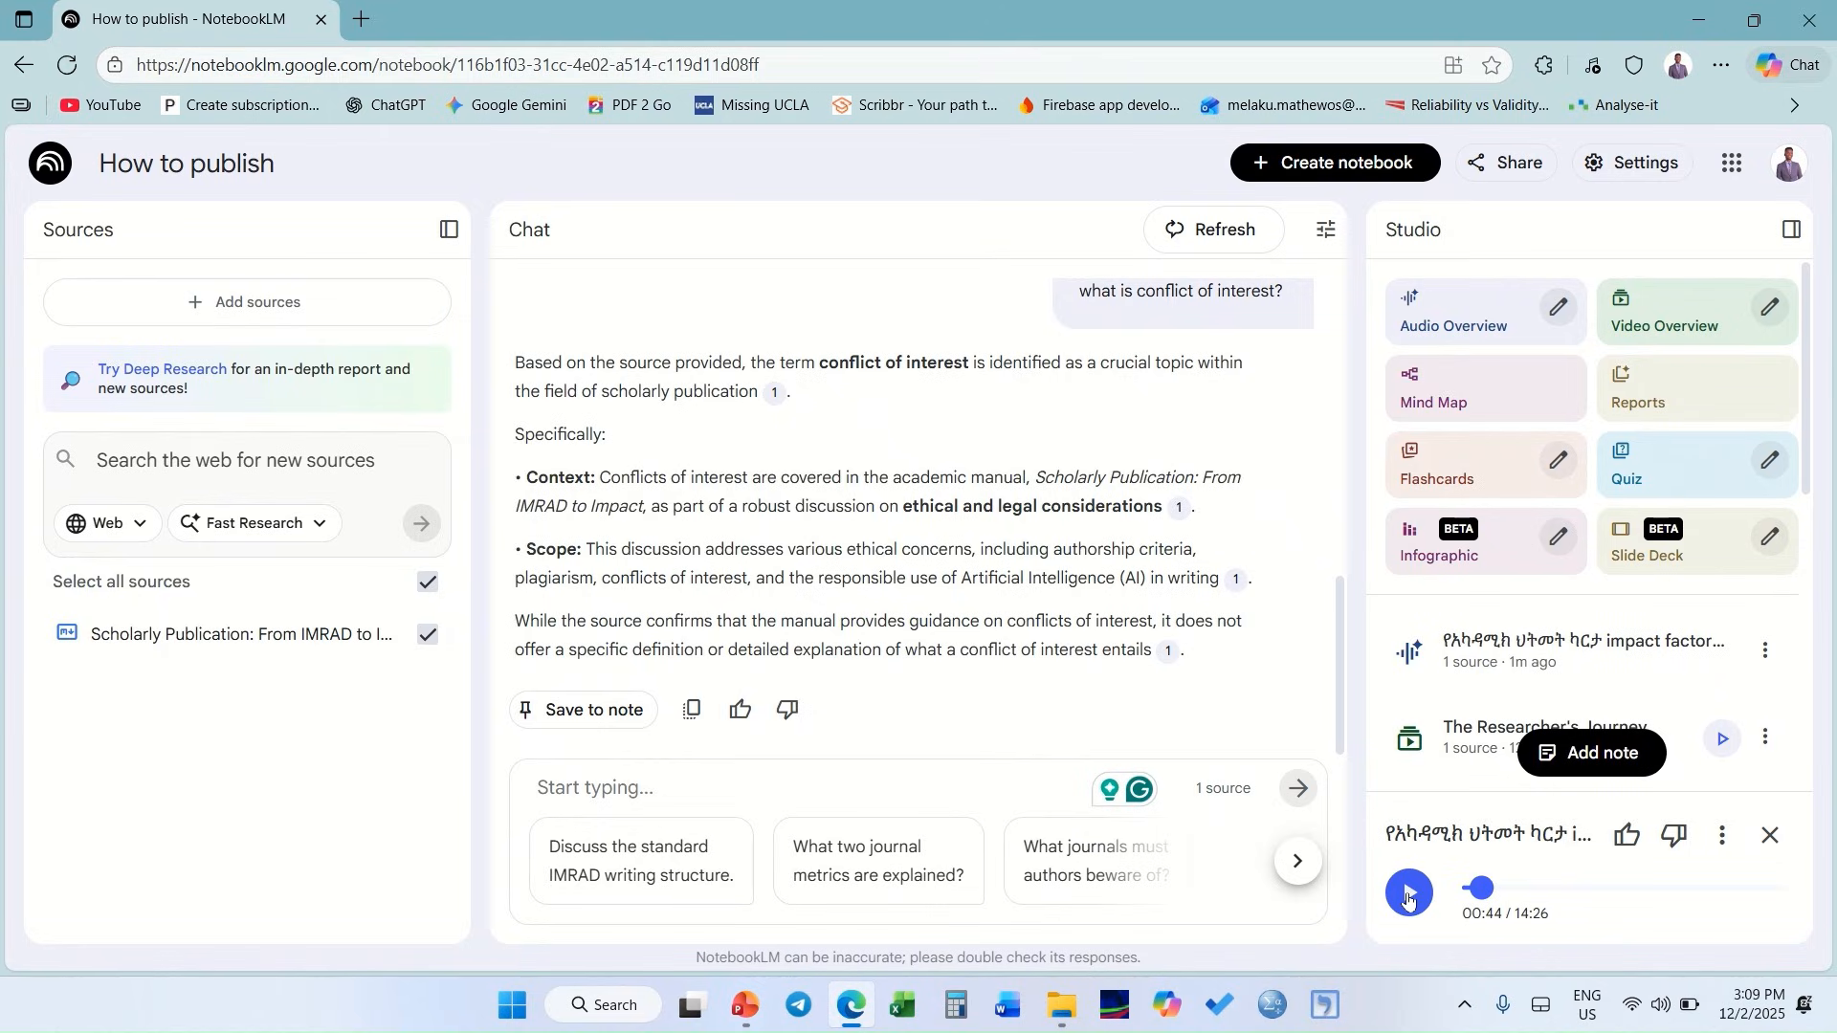
left_click(1724, 847)
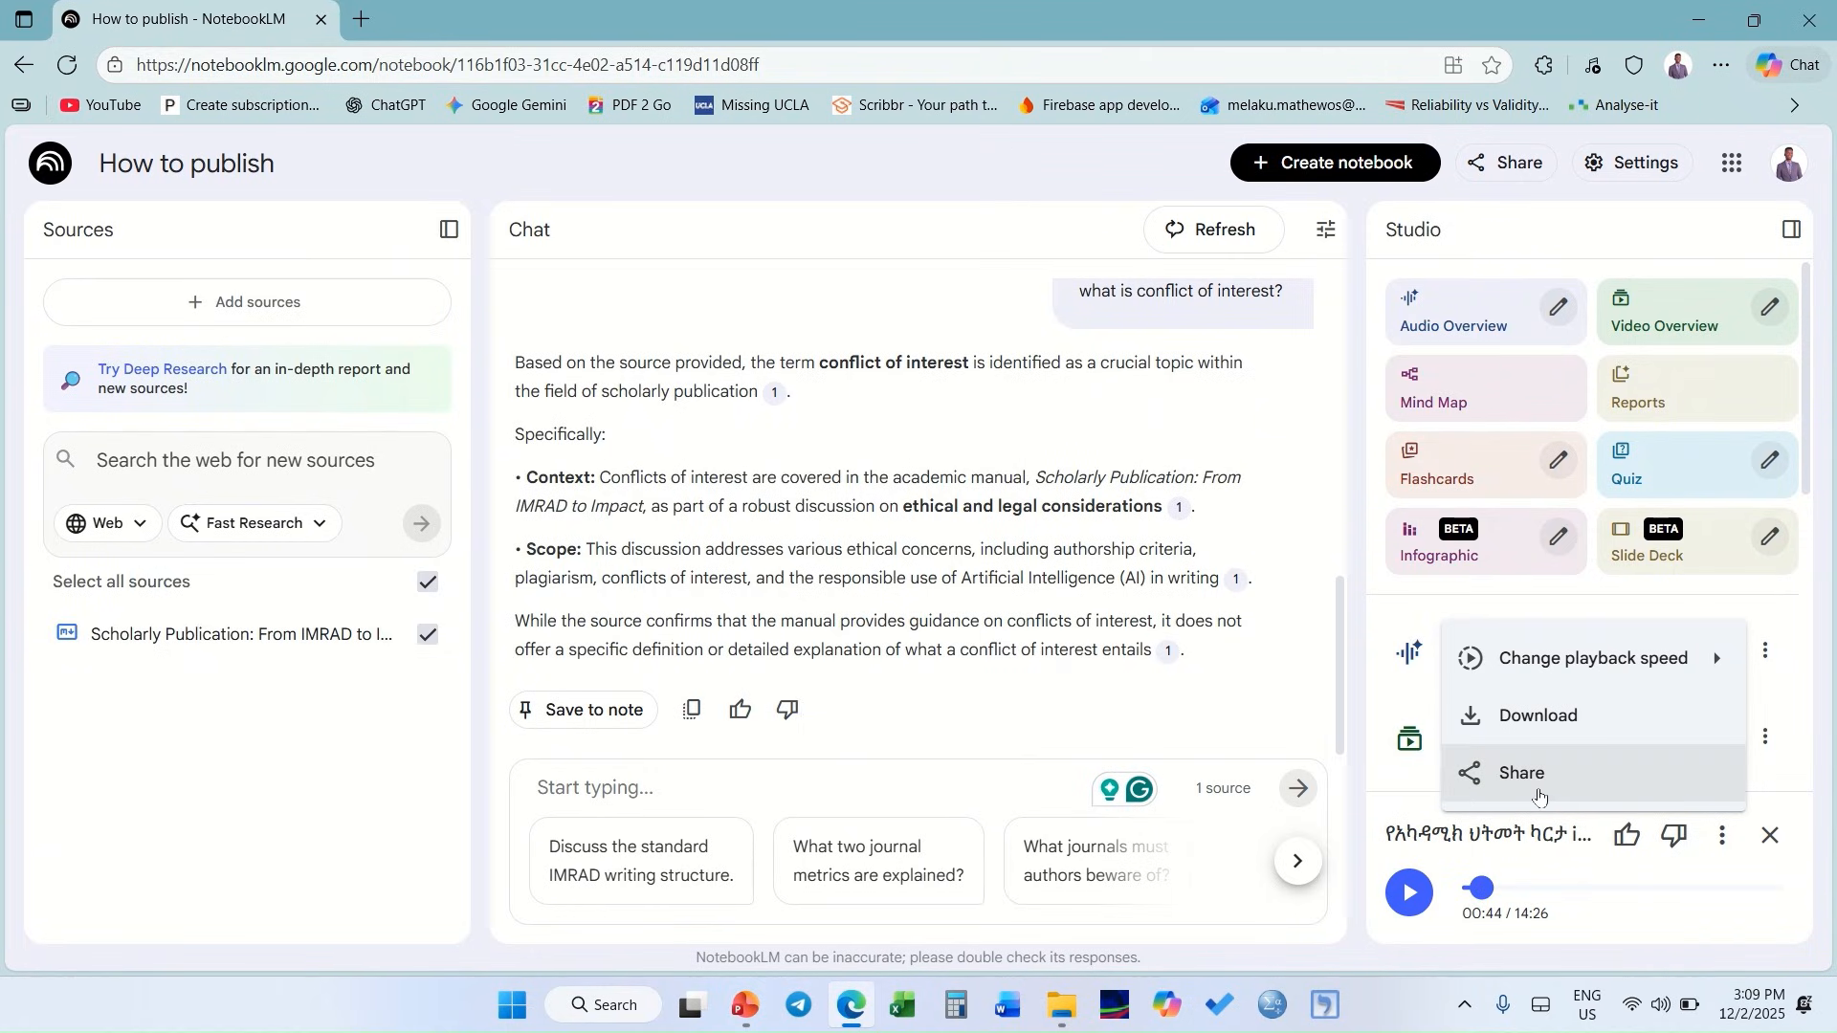
left_click(1019, 212)
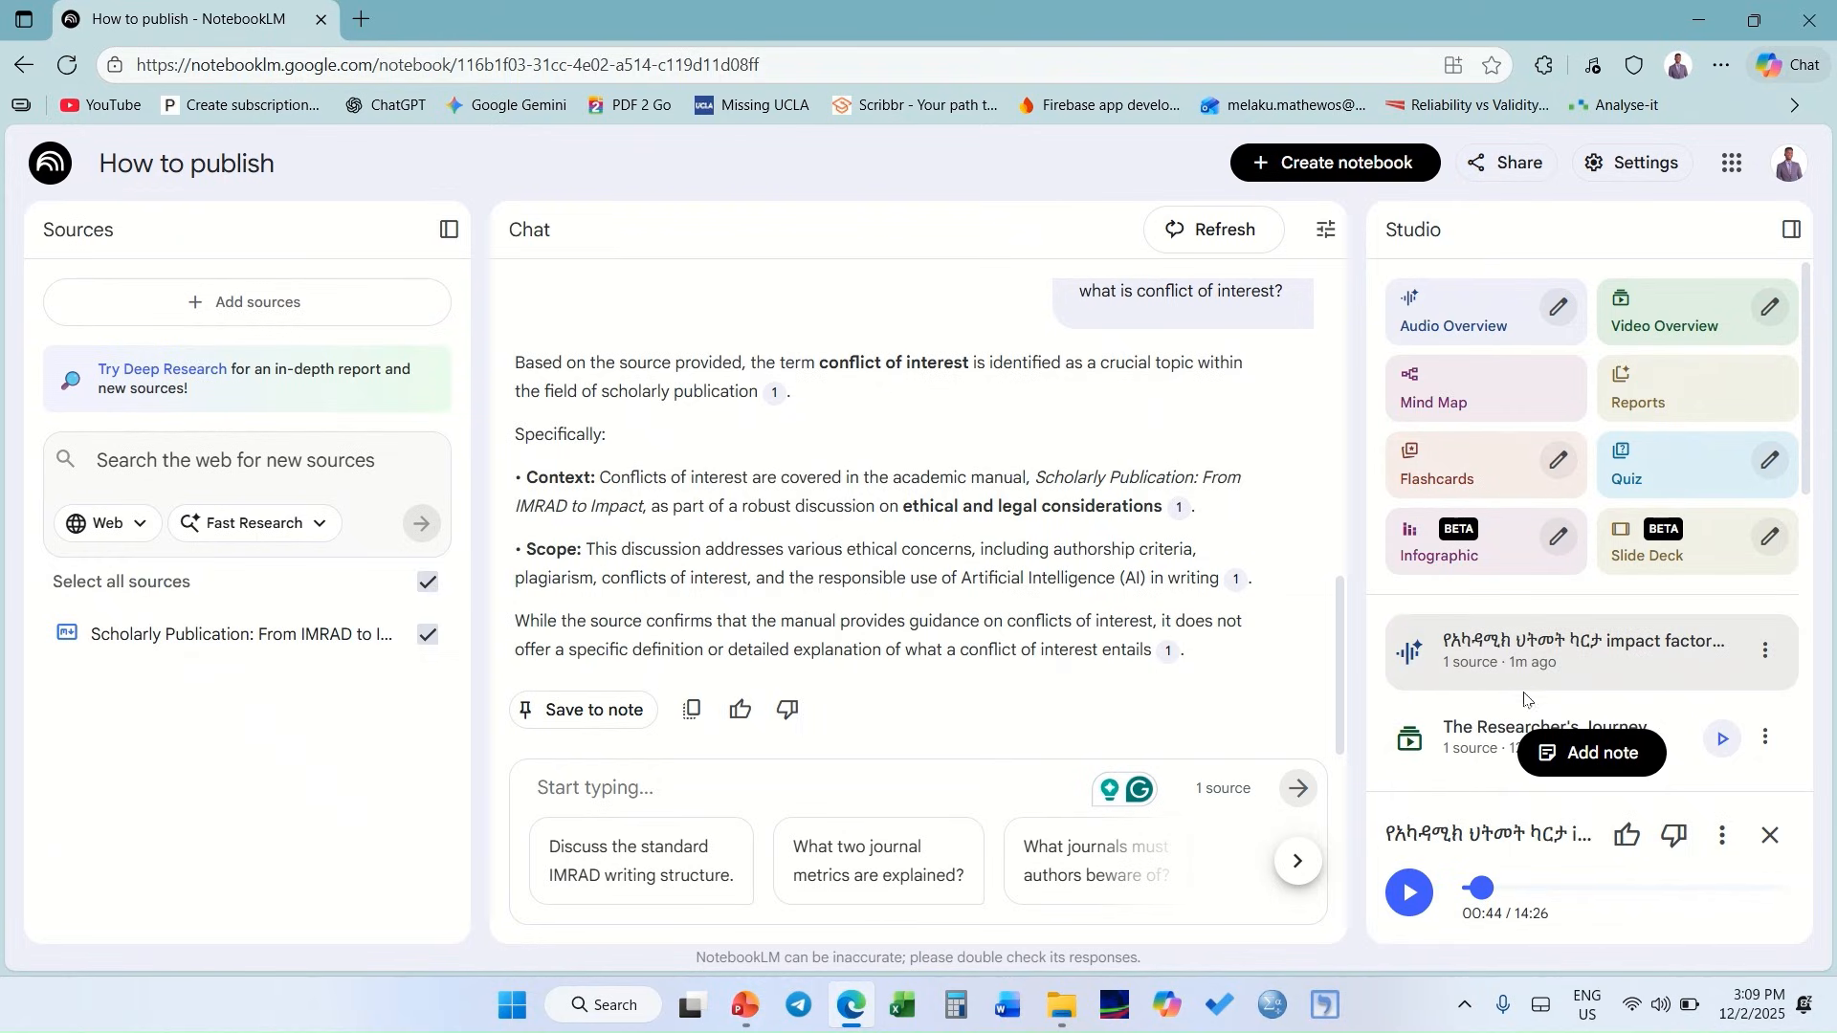
- Add a new note containing "kjkgjf kkdjg" and return to the Studio overview
left_click(1586, 754)
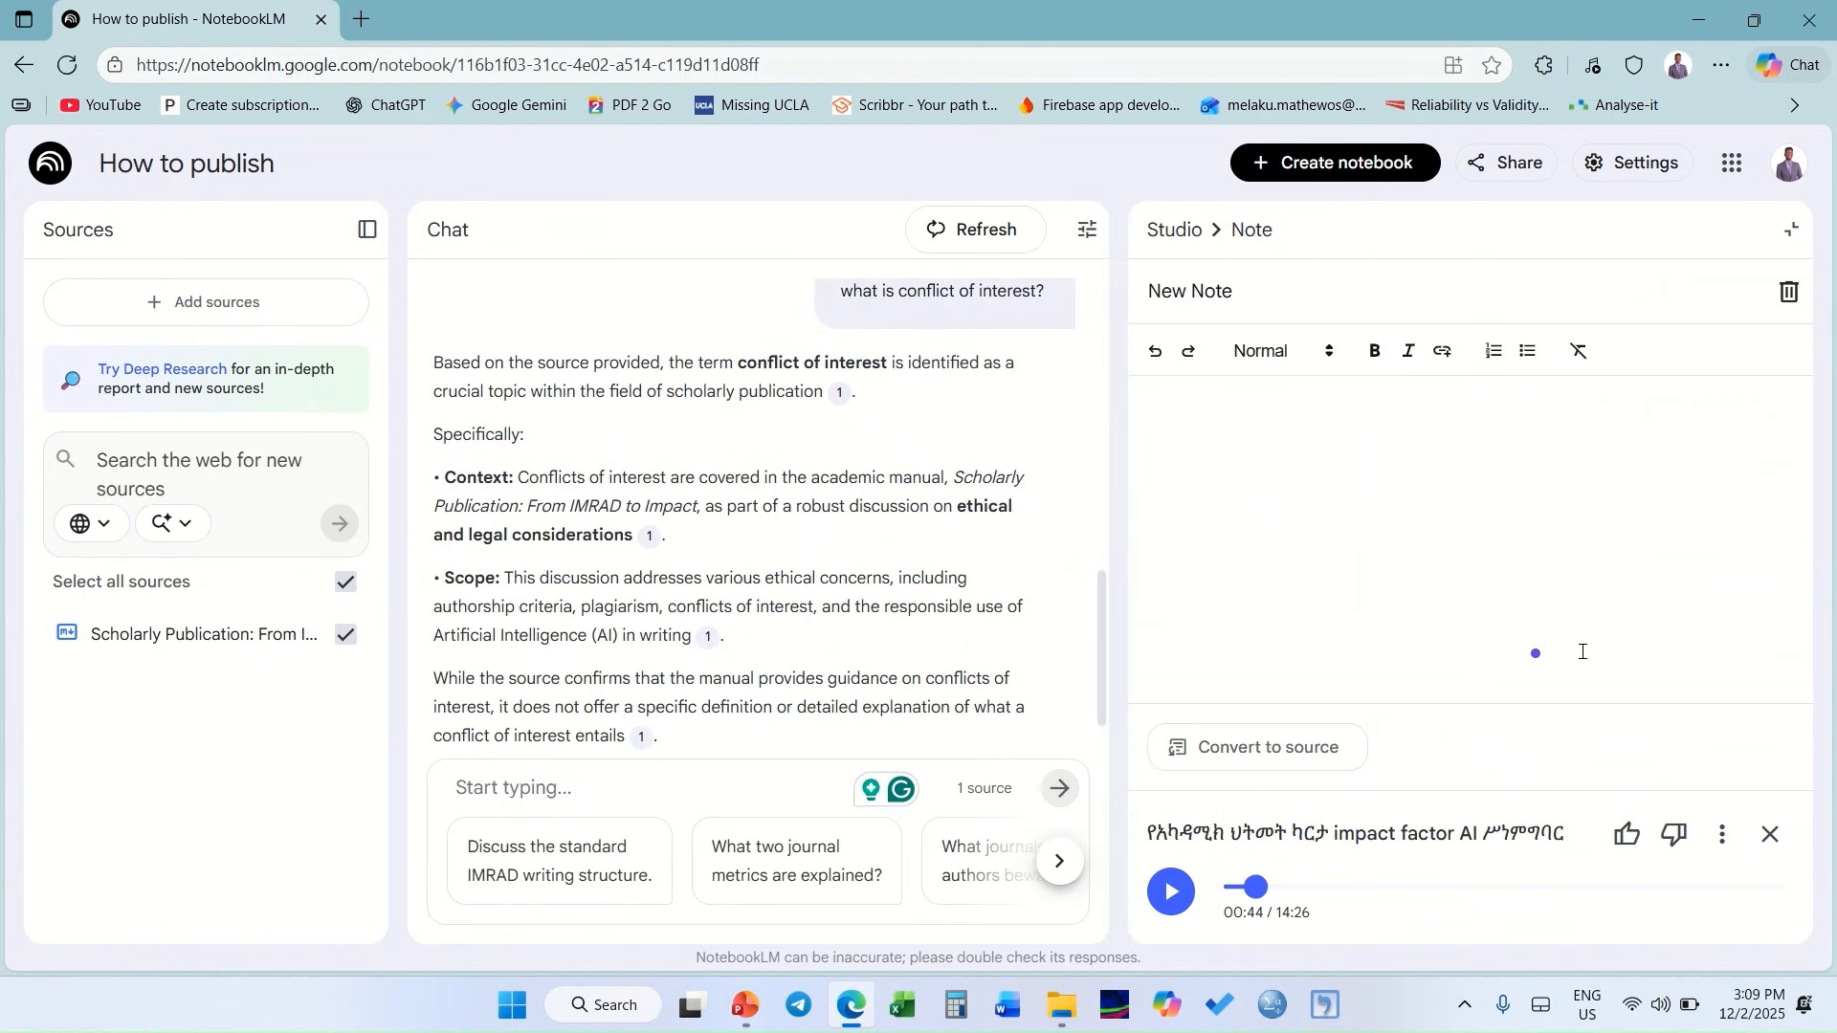
type("kjkgjf kkdjg")
left_click(1791, 230)
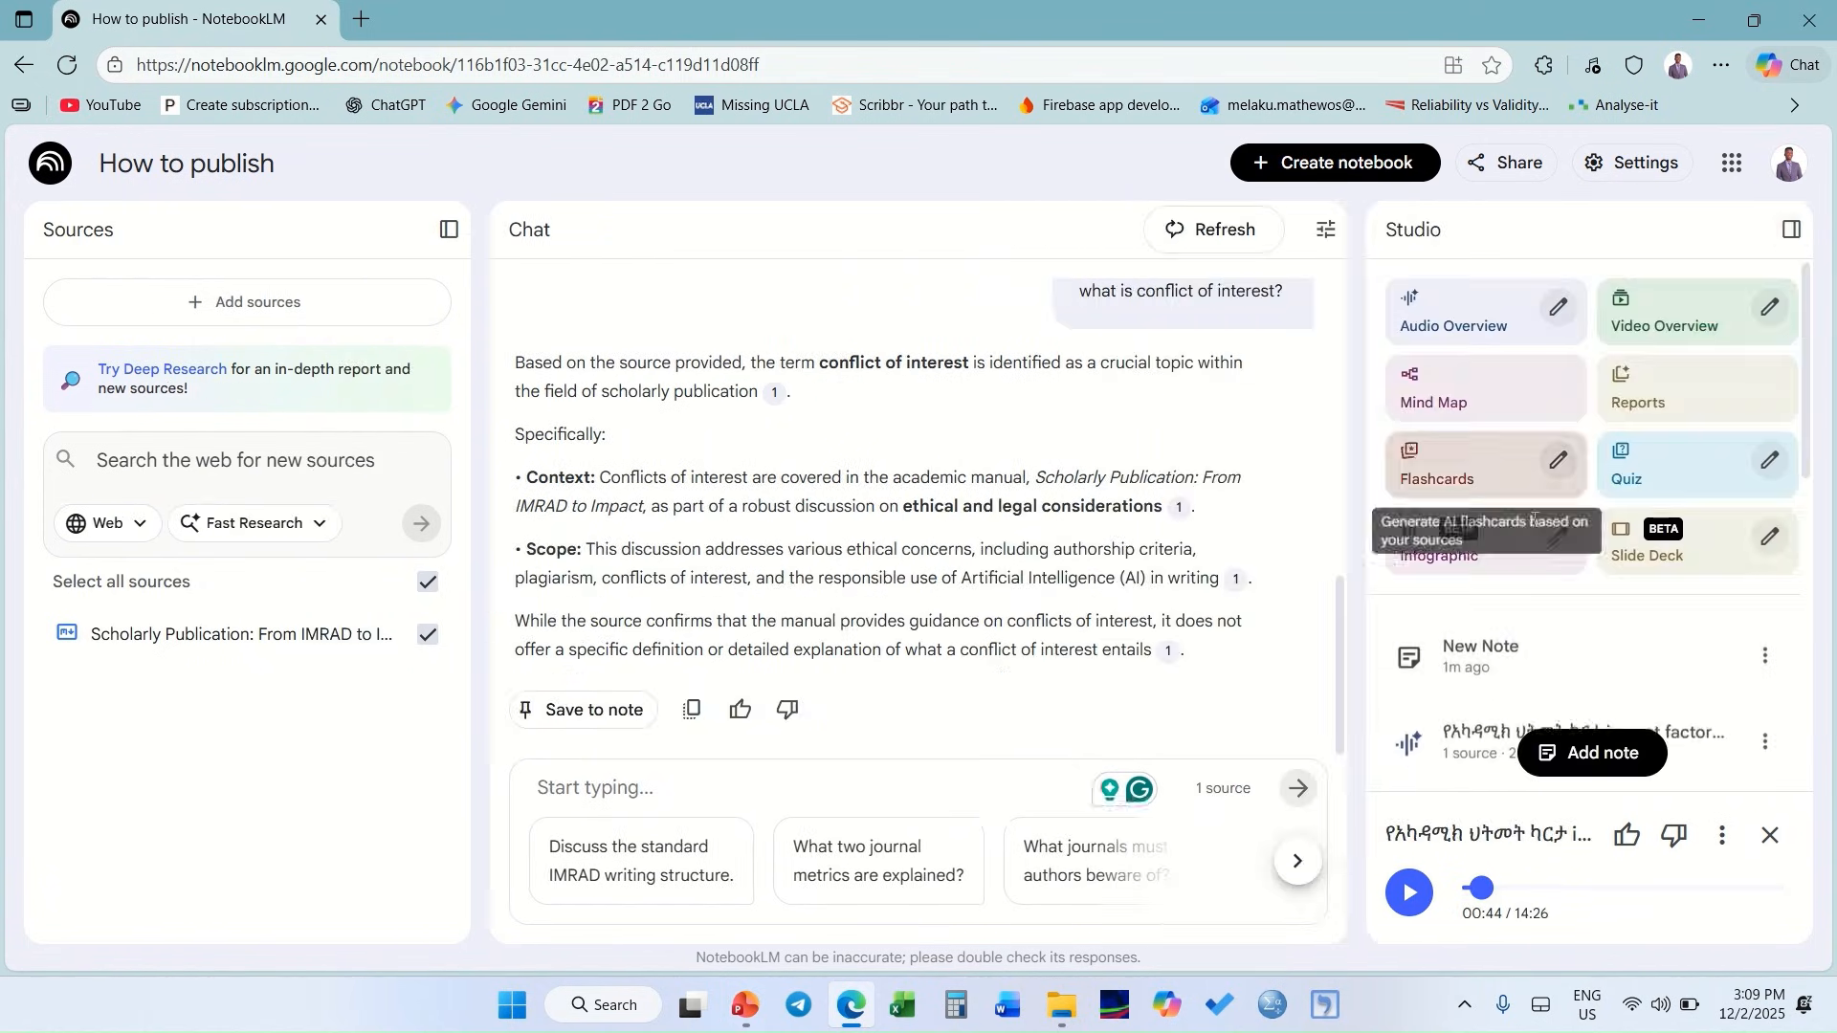